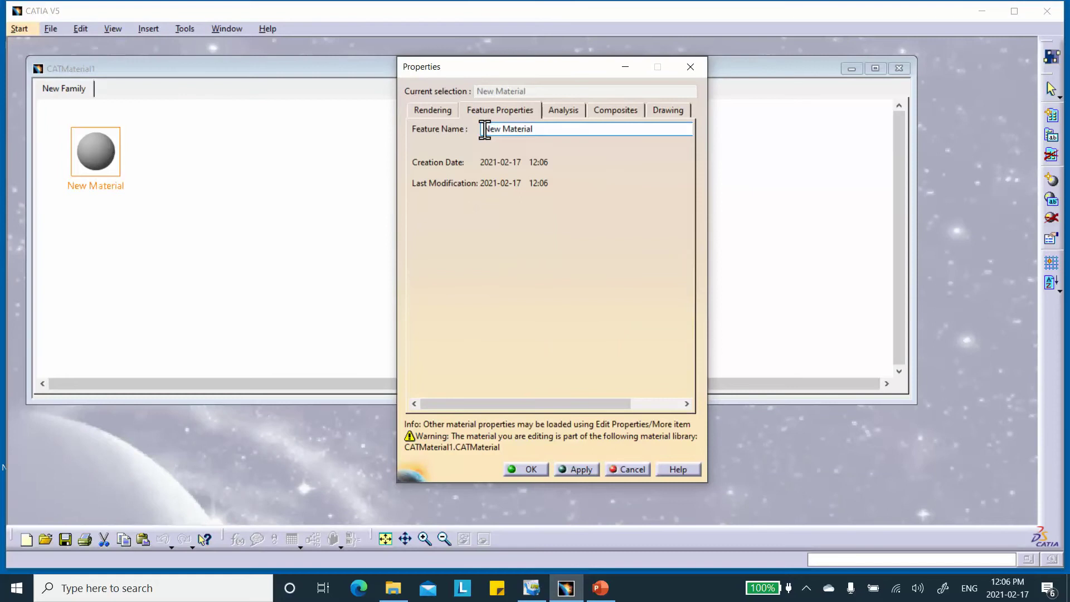
- Rename the new material's feature to rotating-fan_New Material in its properties and apply the name
{"action": "type", "text": "rotating-fan-"}
{"action": "left_click", "coordinate": [615, 471]}
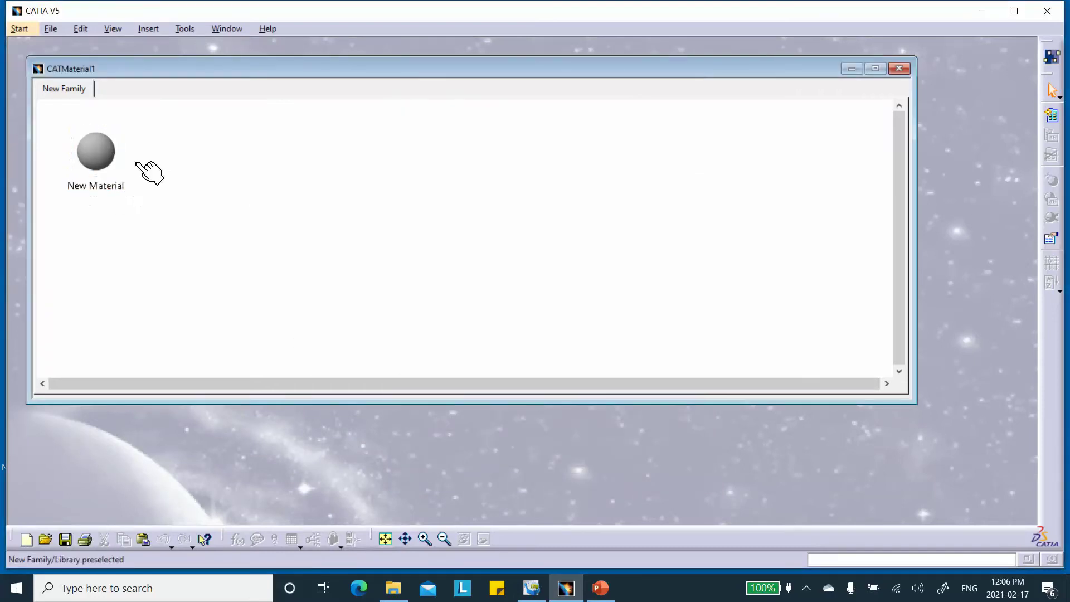
{"action": "double_click", "coordinate": [96, 149]}
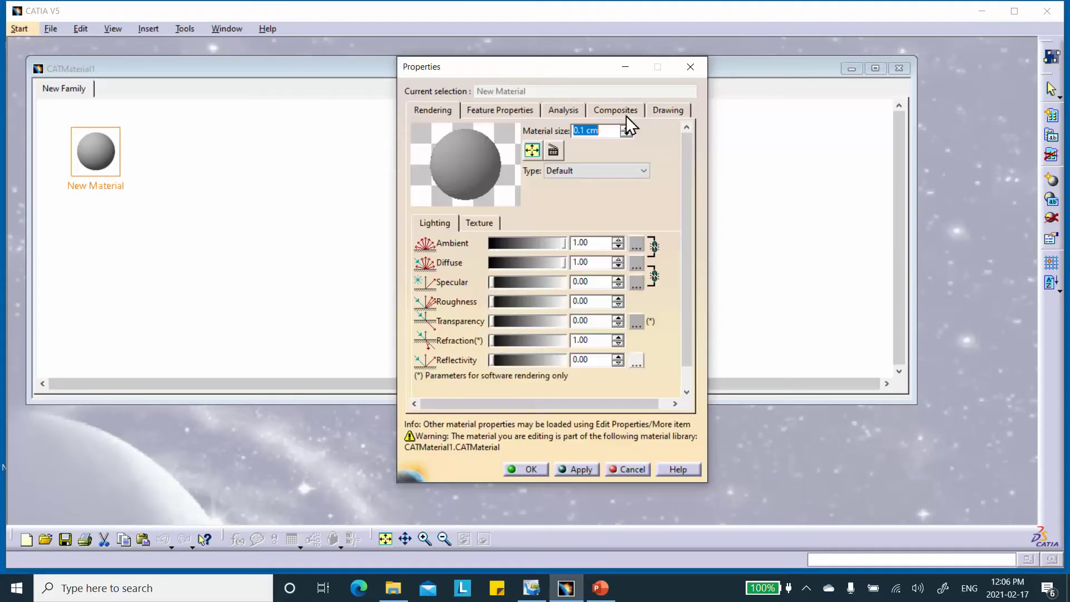
{"action": "left_click", "coordinate": [518, 110]}
{"action": "left_click", "coordinate": [484, 129]}
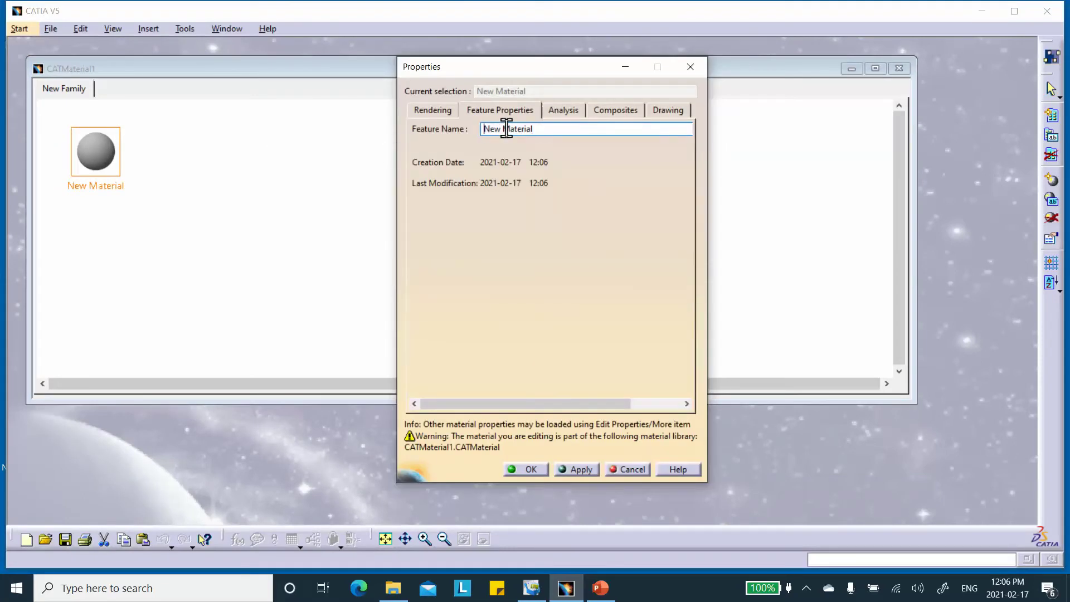
{"action": "type", "text": "rotating-fan_"}
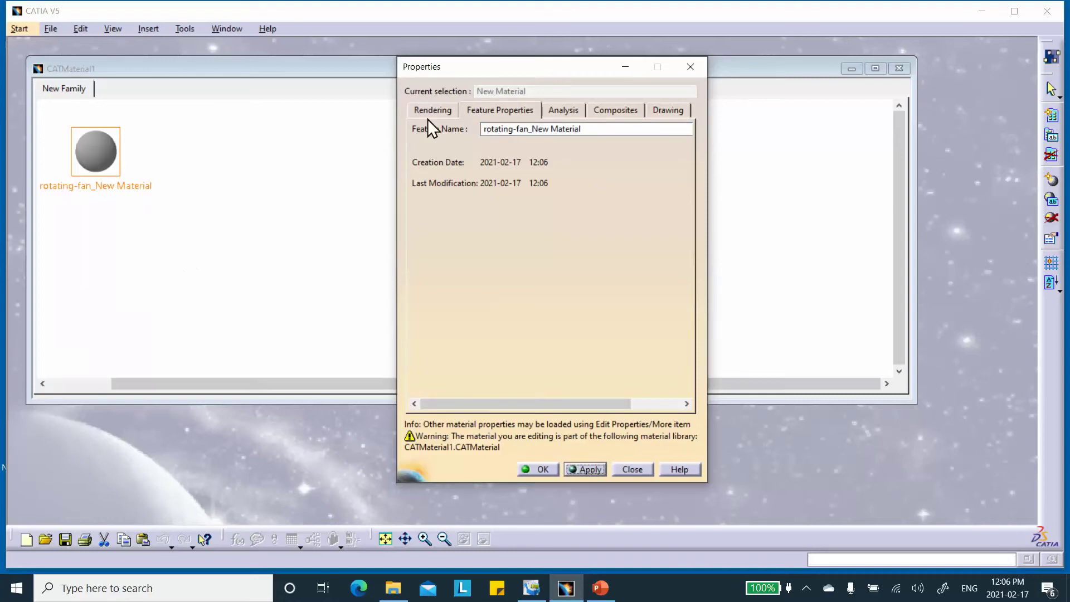
- In the material's composites properties, set the cured thickness to 0.125 cm and the material type to Uni directional
{"action": "left_click", "coordinate": [603, 109]}
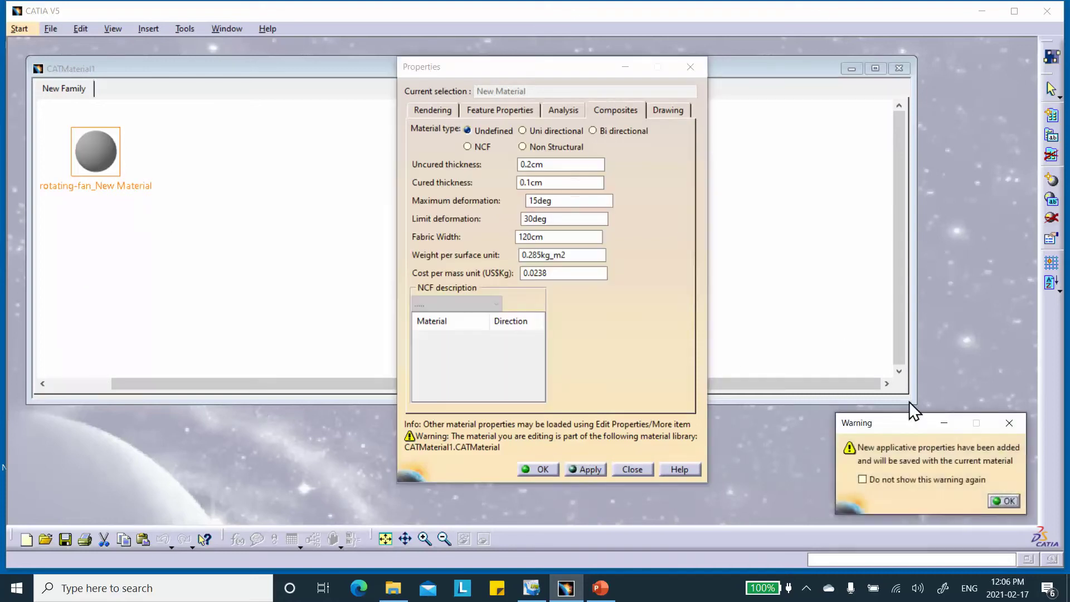
{"action": "left_click", "coordinate": [1009, 500]}
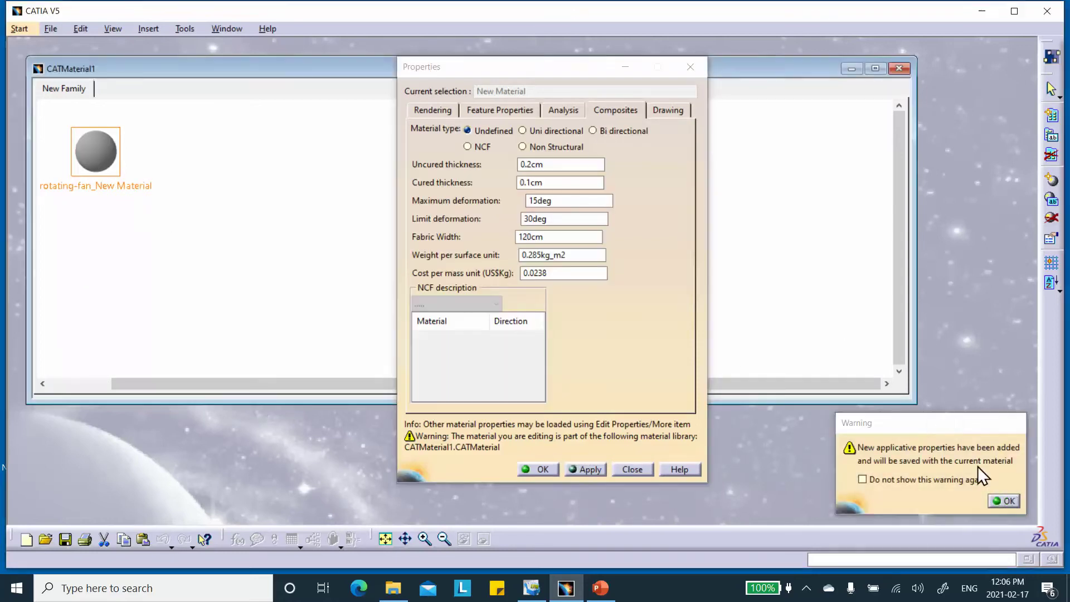
{"action": "left_click", "coordinate": [534, 182]}
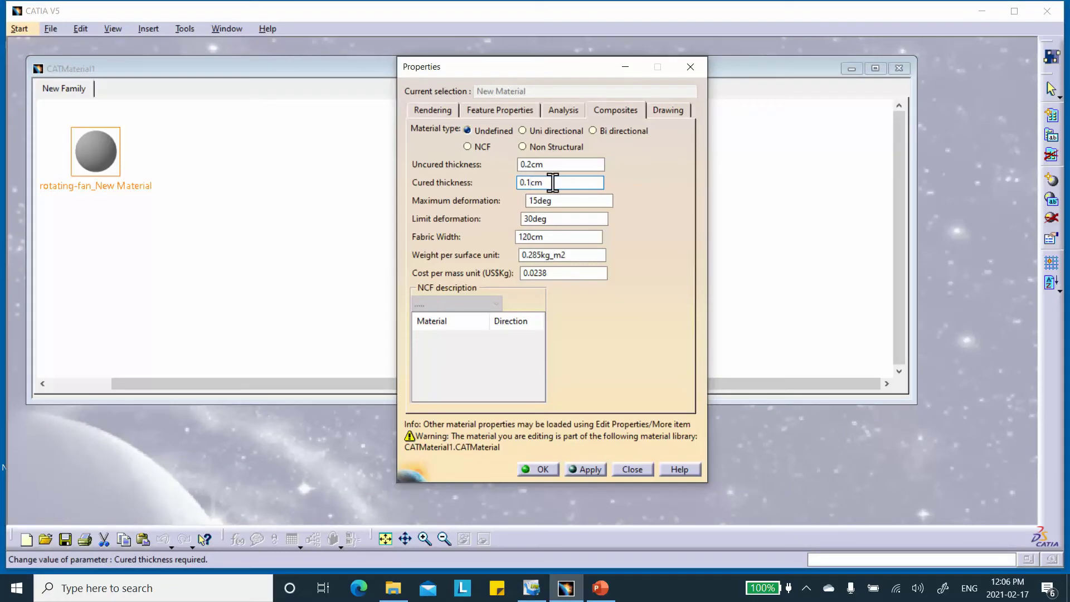
{"action": "type", "text": "25"}
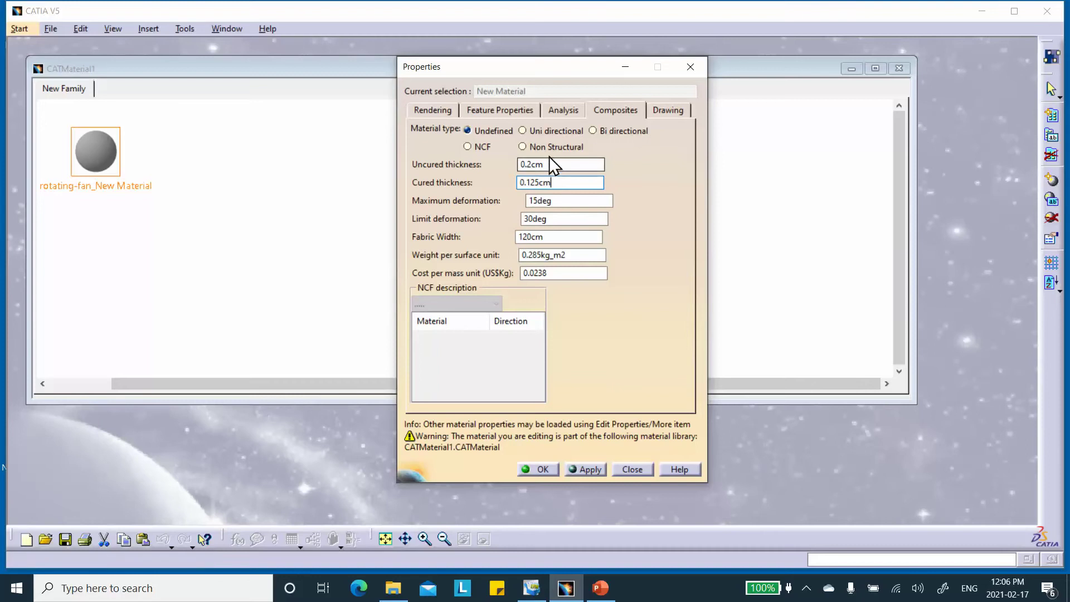
{"action": "left_click", "coordinate": [524, 131]}
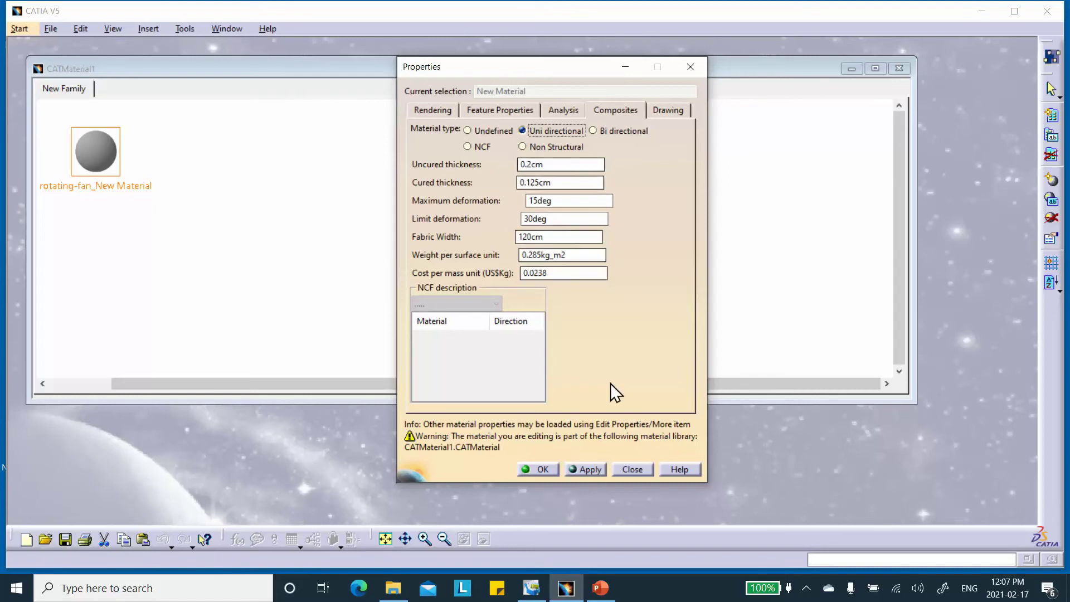
- Set the material's analysis type to Orthotropic Material 2D with a longitudinal Young modulus of 1.48E11 Pa
{"action": "left_click", "coordinate": [562, 114]}
{"action": "left_click", "coordinate": [545, 131]}
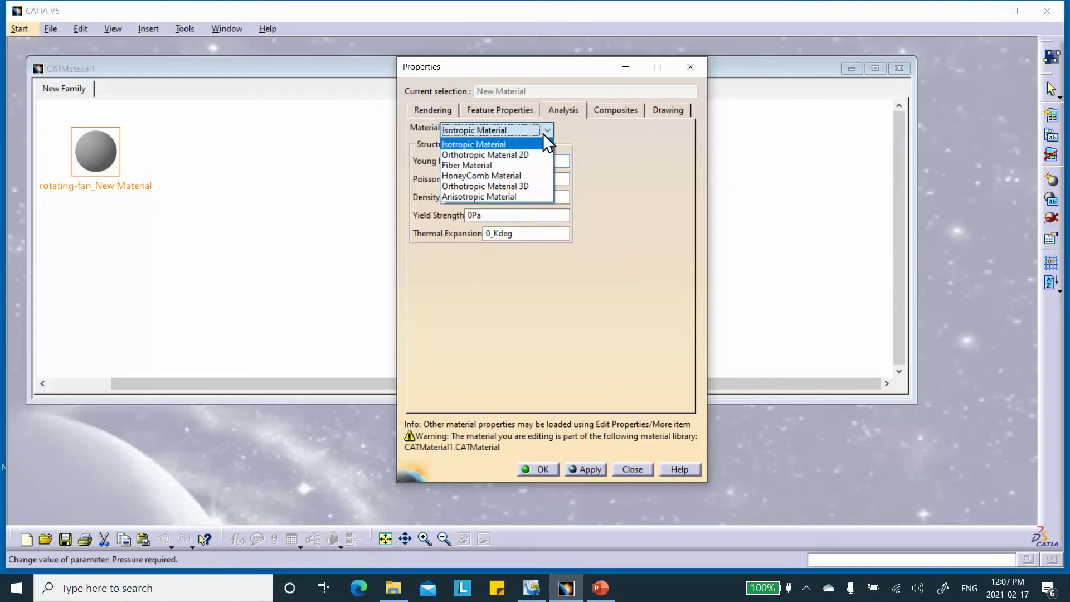
{"action": "left_click", "coordinate": [516, 154]}
{"action": "left_click", "coordinate": [544, 161]}
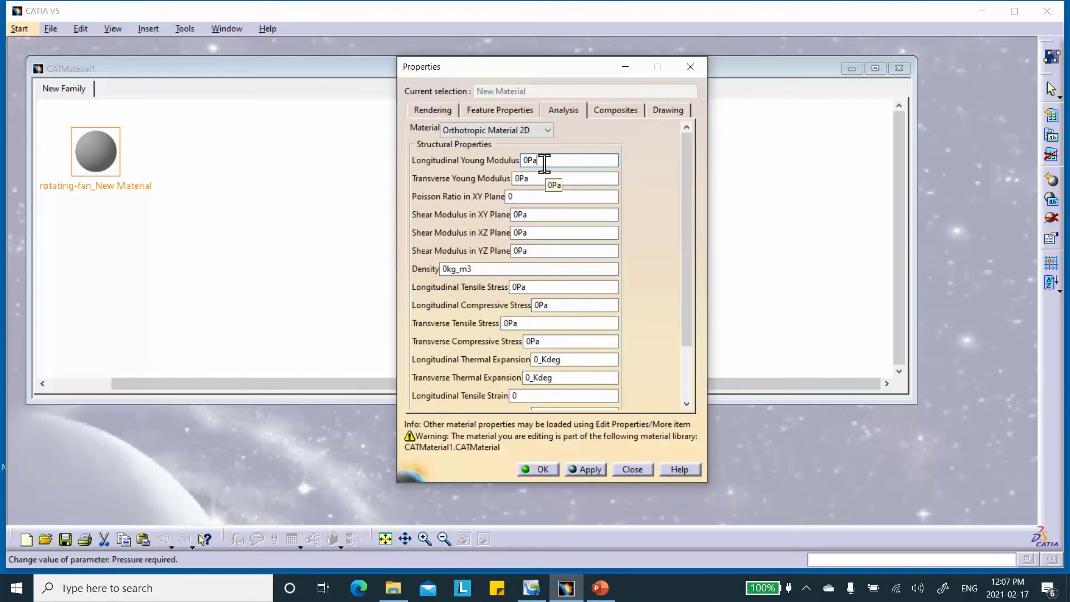
{"action": "left_click_drag", "start_coordinate": [544, 164], "coordinate": [493, 152]}
{"action": "type", "text": "1."}
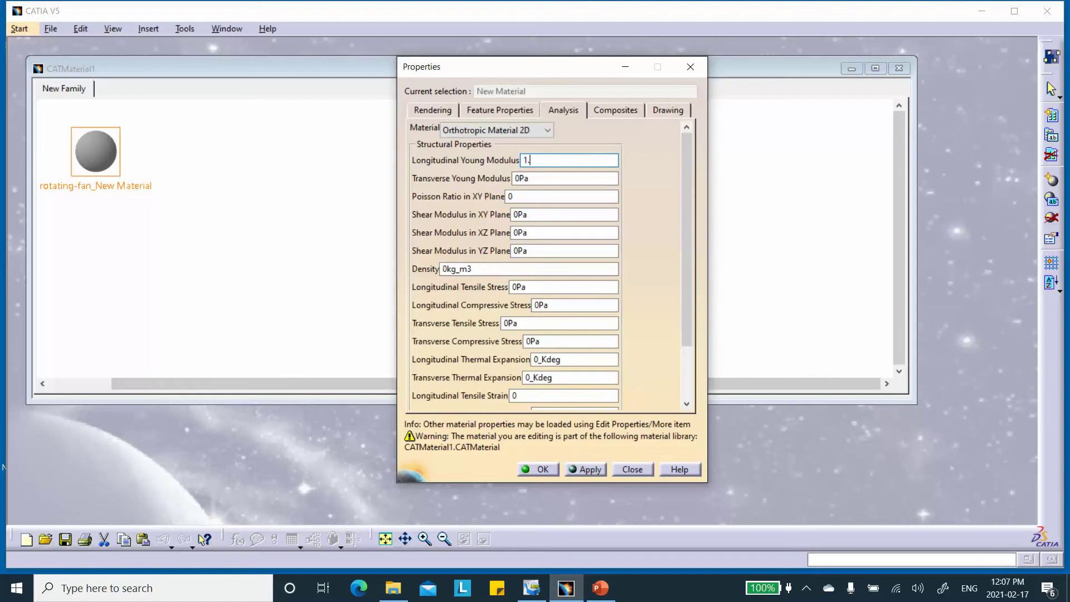
{"action": "type", "text": "48E11"}
- Set the transverse Young modulus to 1.05E10 Pa and the Poisson ratio in the XY plane to 0.3
{"action": "left_click", "coordinate": [536, 177]}
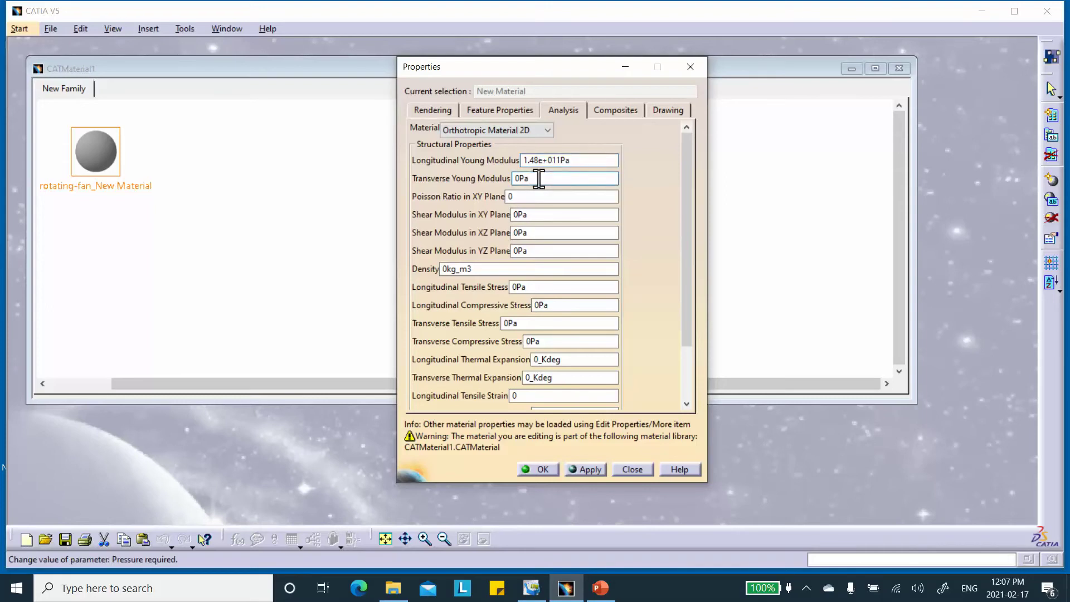
{"action": "left_click_drag", "start_coordinate": [537, 178], "coordinate": [500, 180]}
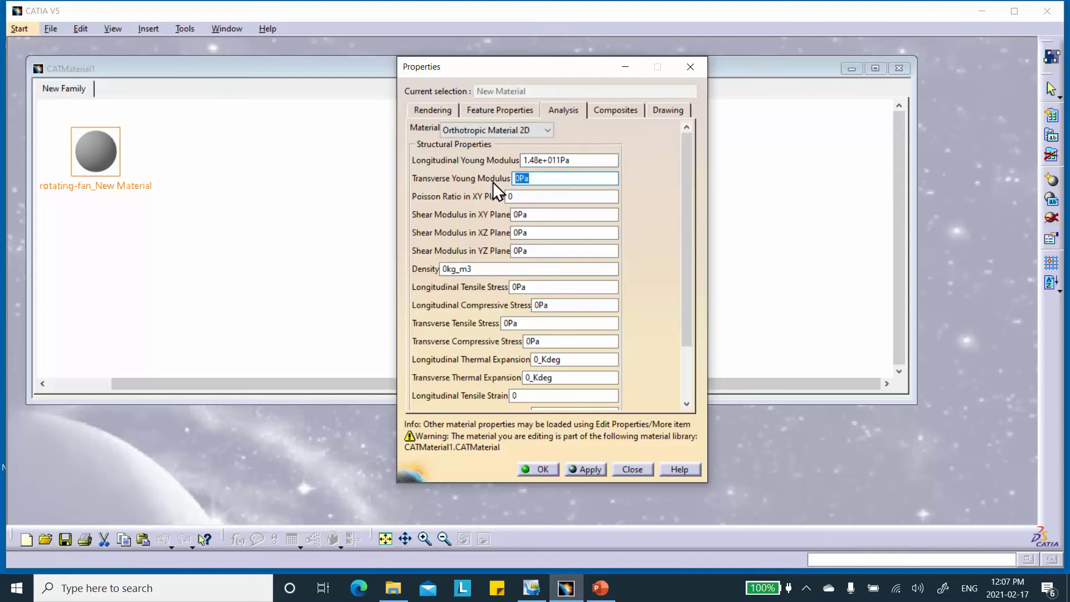
{"action": "type", "text": "1.05E10"}
{"action": "left_click", "coordinate": [549, 196]}
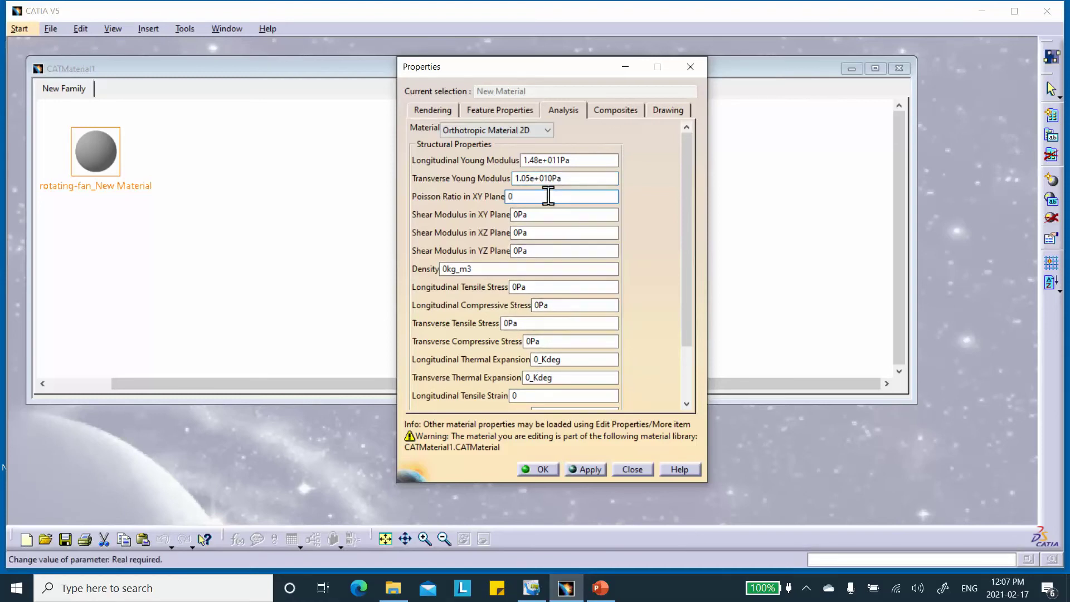
{"action": "double_click", "coordinate": [549, 196]}
{"action": "type", "text": "0.3"}
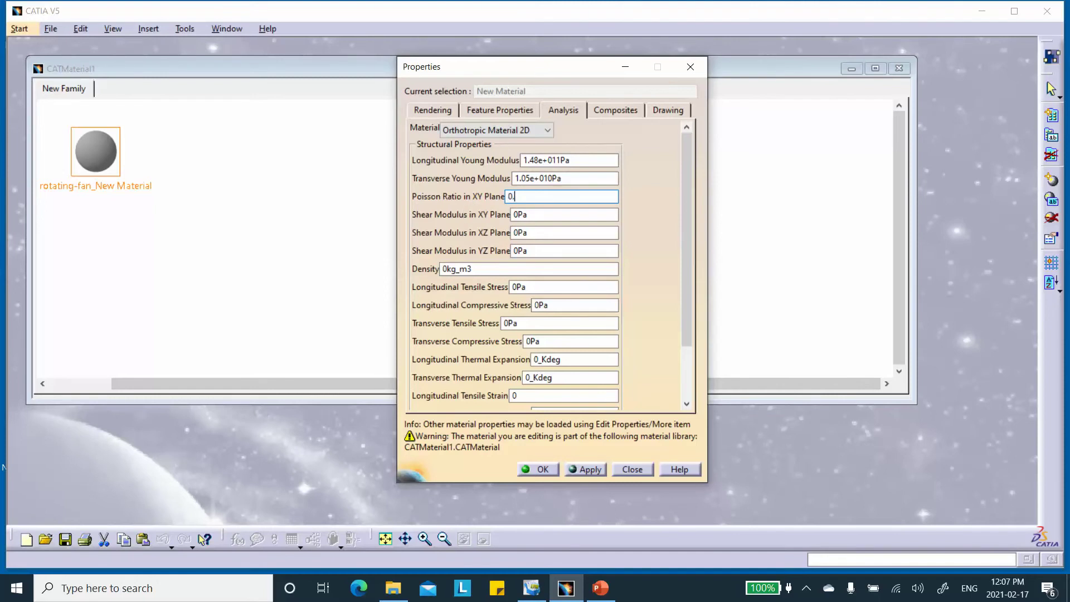
- Set the shear moduli in the XY, XZ and YZ planes to 5.61E9 Pa each
{"action": "left_click", "coordinate": [541, 214]}
{"action": "double_click", "coordinate": [541, 214]}
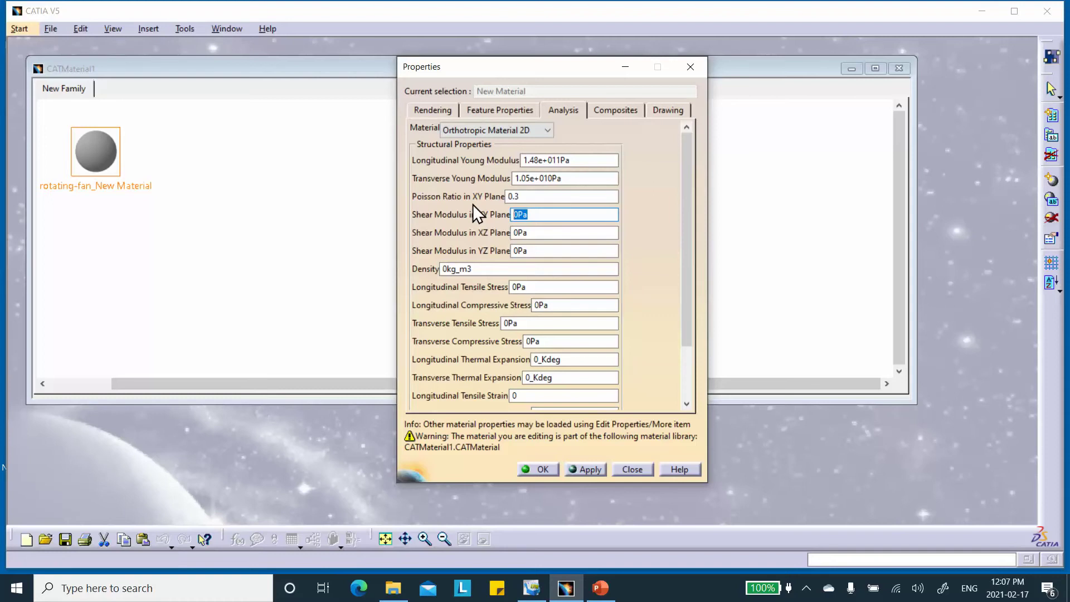
{"action": "type", "text": "5."}
{"action": "type", "text": "61E9"}
{"action": "left_click", "coordinate": [537, 235]}
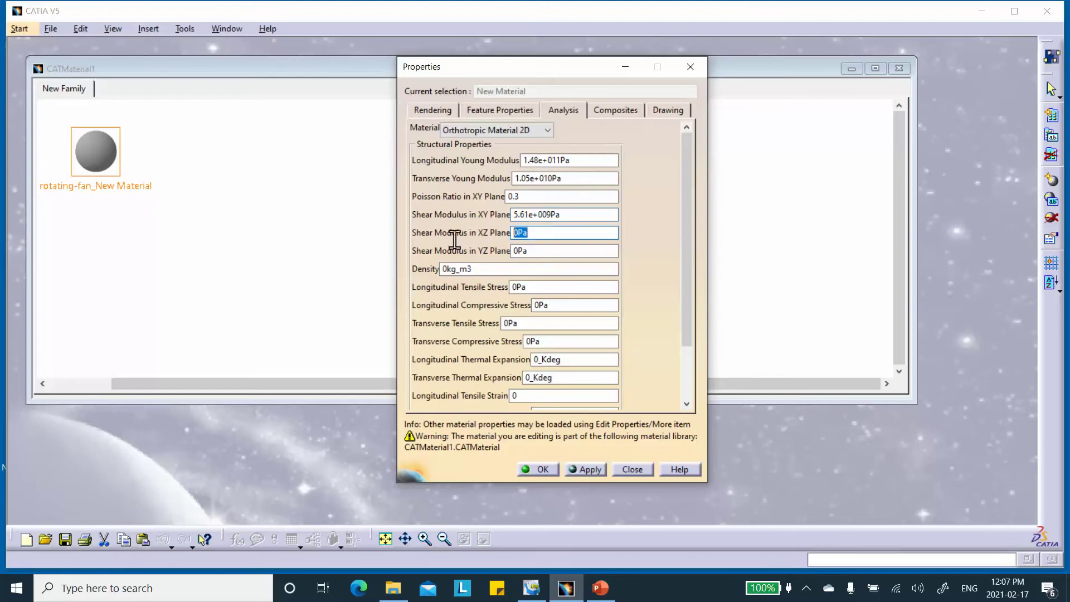
{"action": "type", "text": "5.61E9"}
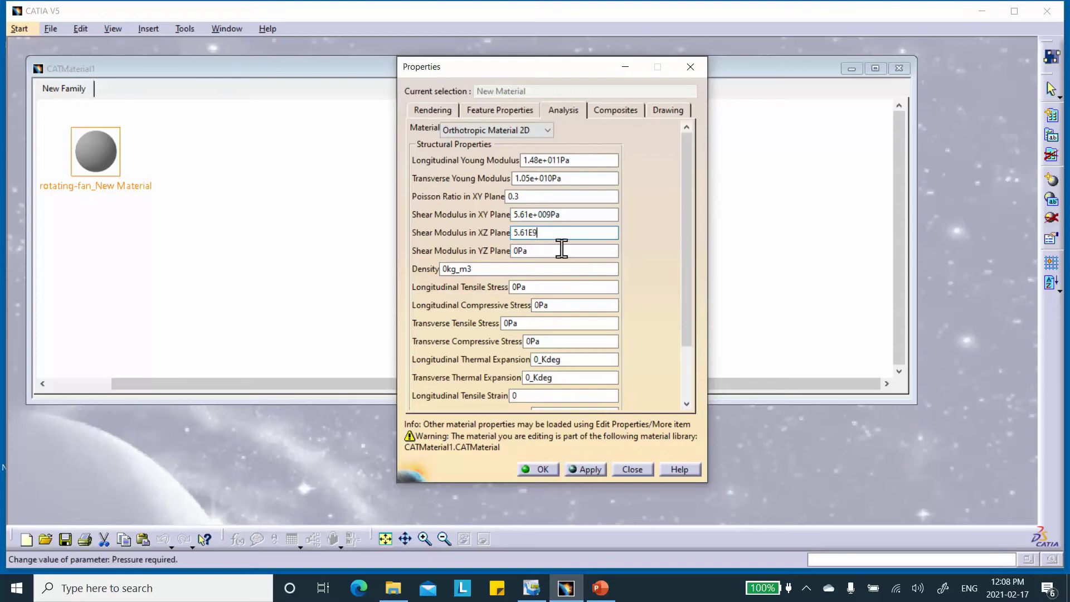
{"action": "left_click", "coordinate": [543, 250]}
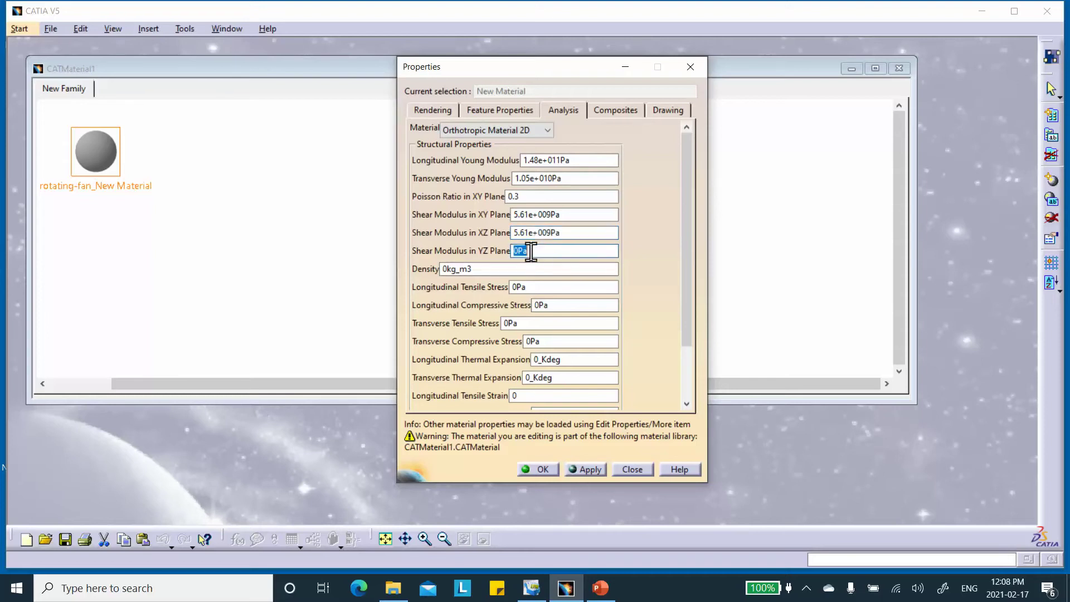
{"action": "key", "text": "BackSpace"}
{"action": "key", "text": "BackSpace"}
{"action": "key", "text": "BackSpace"}
{"action": "type", "text": "5.61E9"}
- Set the density to 1800 kg_m3, then apply the material properties and close the dialog
{"action": "left_click", "coordinate": [496, 268]}
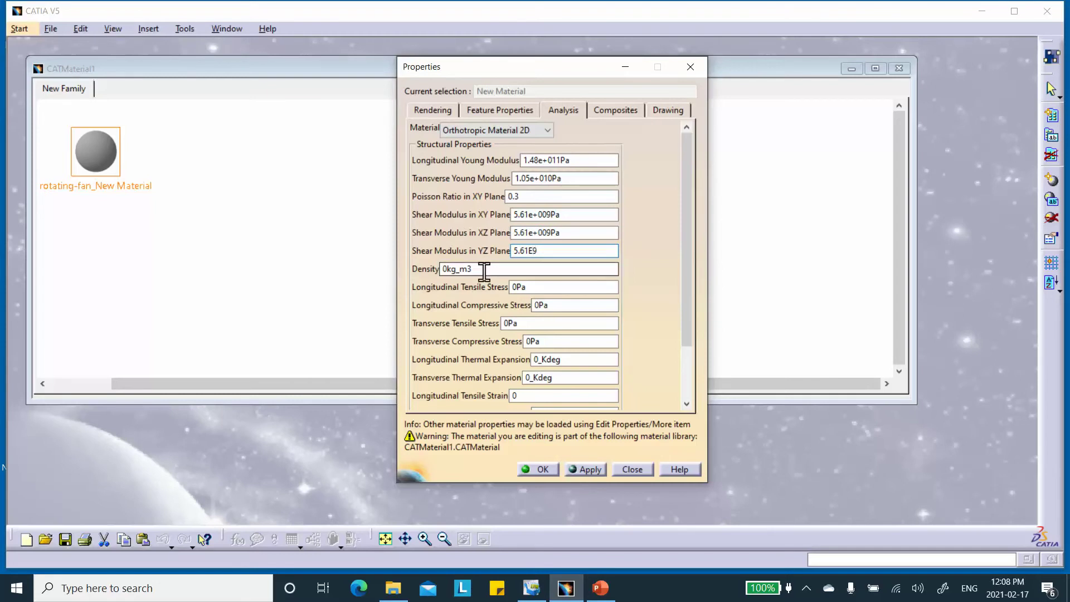
{"action": "left_click", "coordinate": [443, 269]}
{"action": "type", "text": "1"}
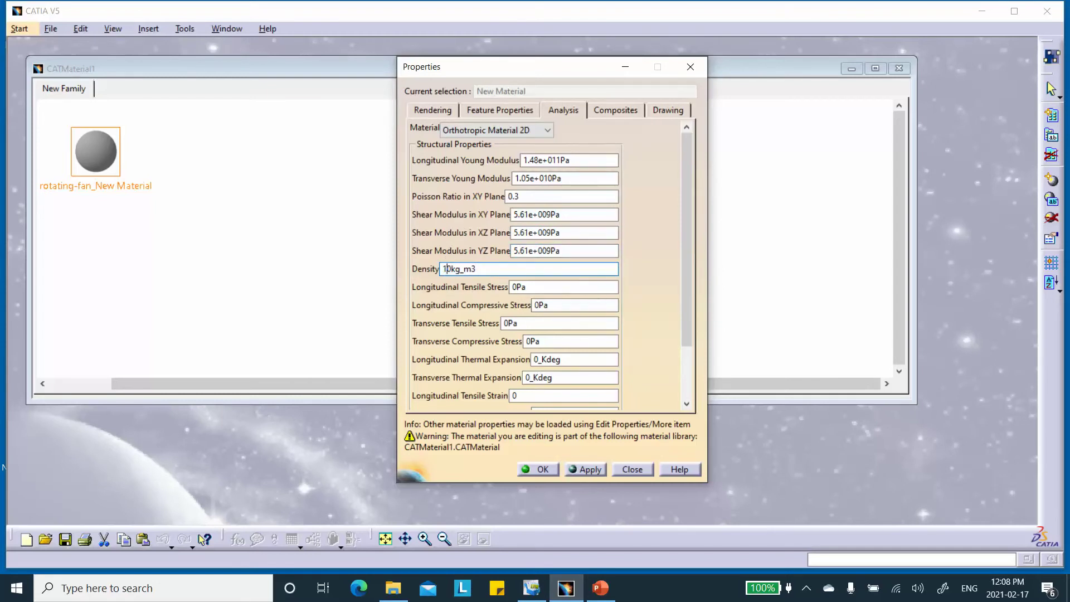
{"action": "type", "text": "80"}
{"action": "left_click", "coordinate": [589, 470]}
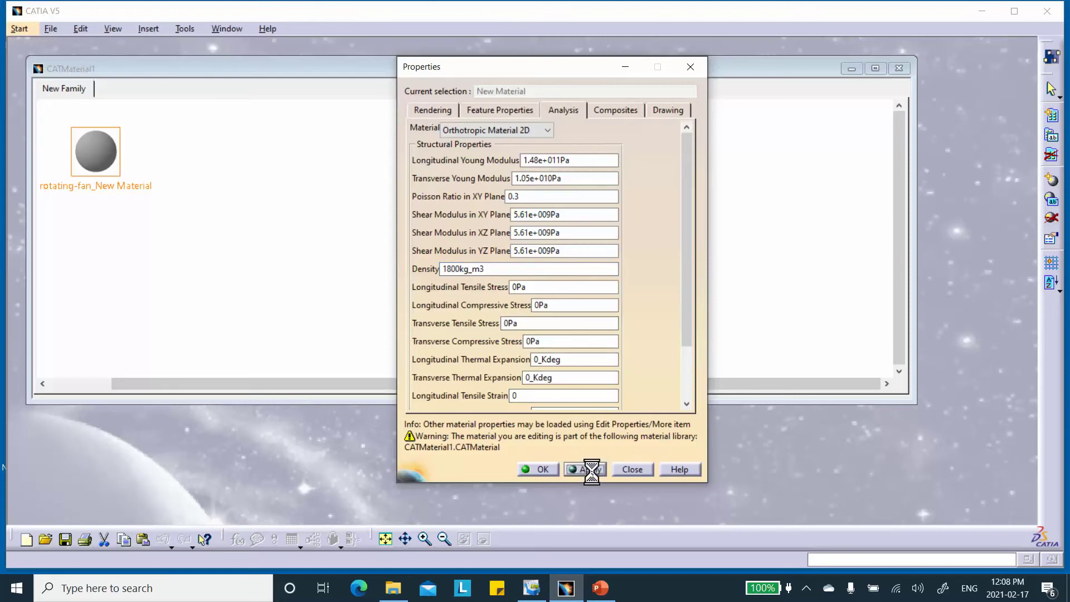
{"action": "left_click", "coordinate": [539, 469]}
- Reopen the rotating-fan material's properties to check its analysis values
{"action": "double_click", "coordinate": [114, 171]}
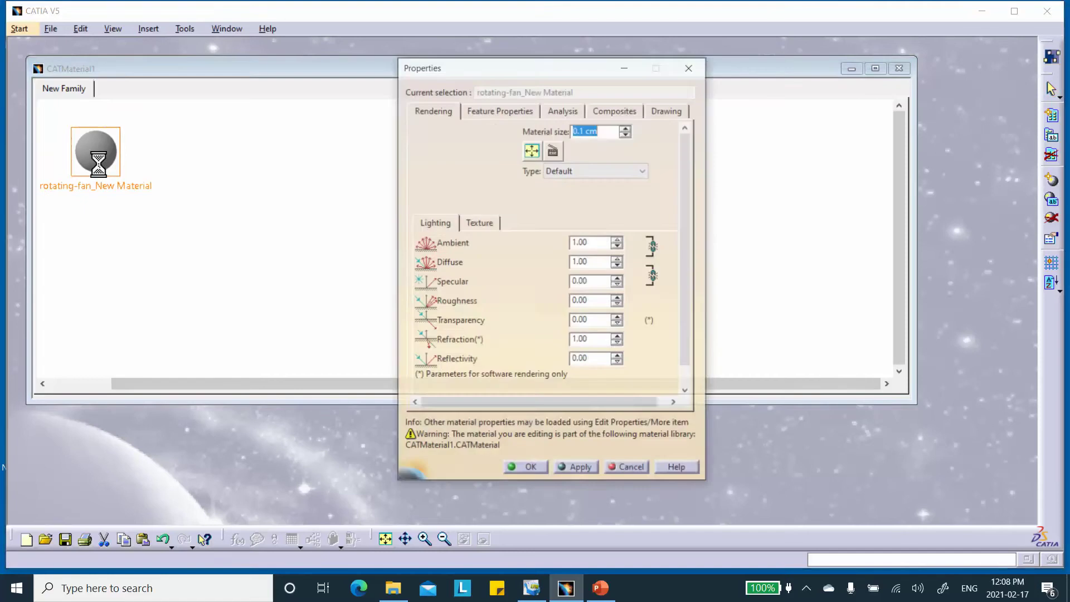
{"action": "left_click", "coordinate": [549, 111]}
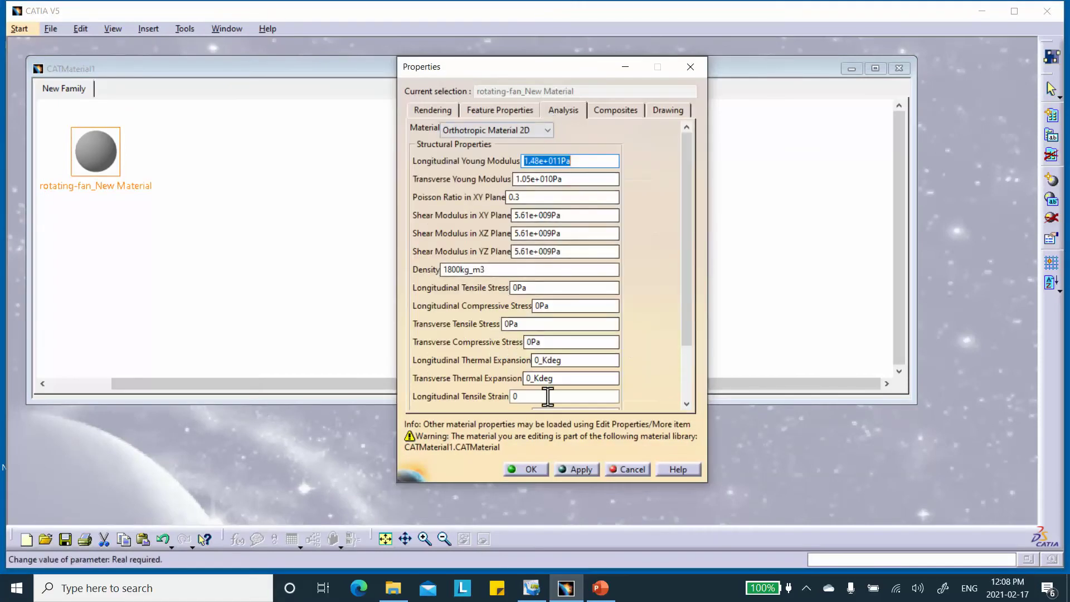
{"action": "left_click", "coordinate": [525, 469]}
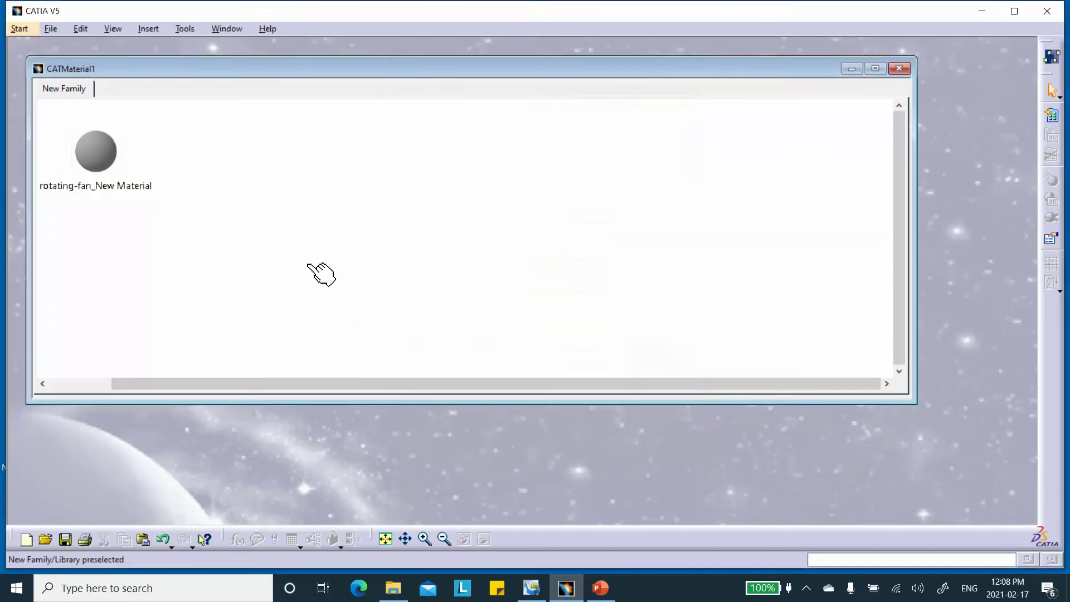
- Start saving the material library and choose the Rotating_Fan_Frequency_Modulation folder on the Desktop as its location
{"action": "left_click", "coordinate": [63, 540]}
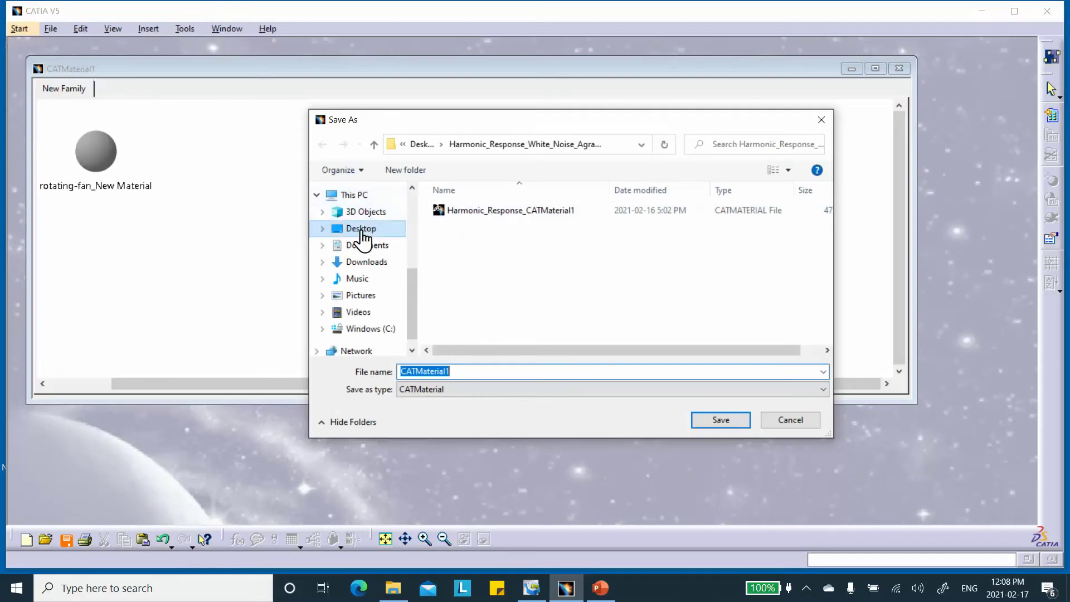
{"action": "left_click", "coordinate": [361, 230]}
{"action": "scroll", "coordinate": [459, 250], "scroll_direction": "down", "scroll_amount": 2}
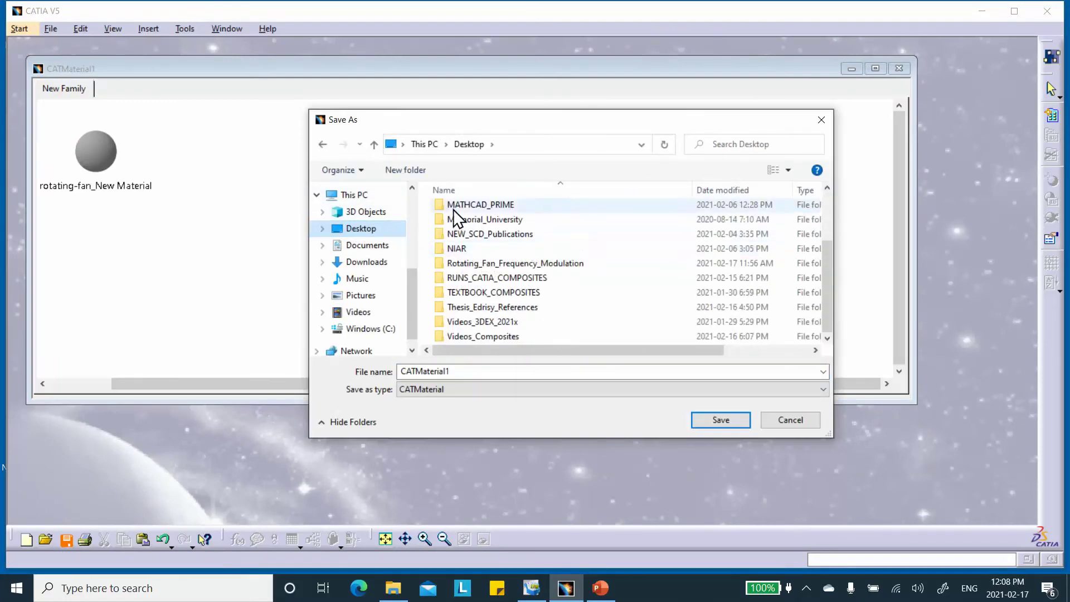
{"action": "left_click", "coordinate": [449, 263]}
{"action": "double_click", "coordinate": [450, 262]}
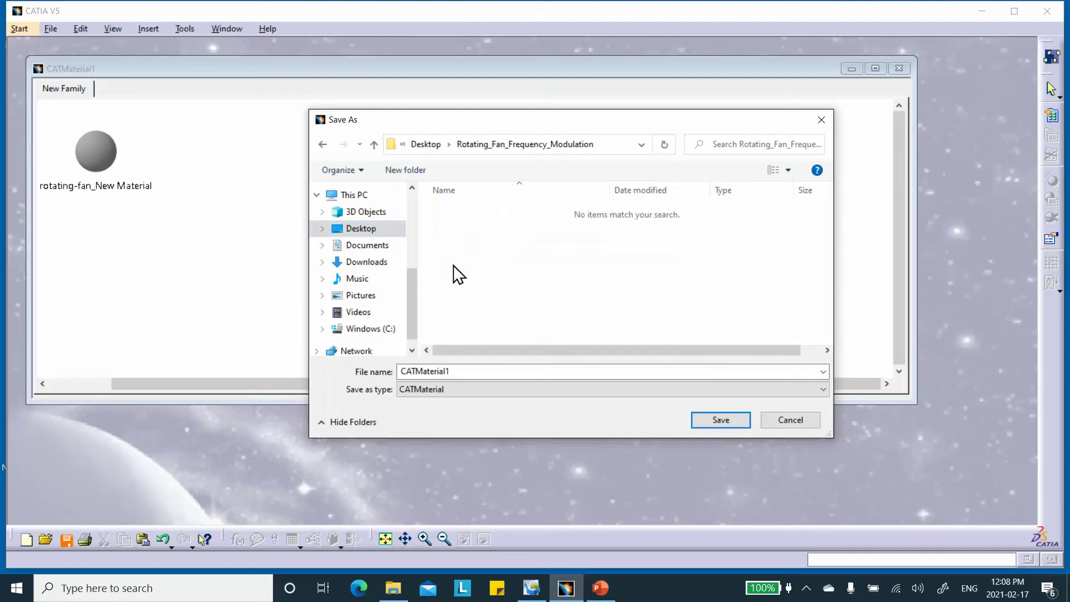
- Name the material library file rotating-fan_CATMaterial1 and save it
{"action": "left_click", "coordinate": [410, 372]}
{"action": "double_click", "coordinate": [402, 370]}
{"action": "left_click", "coordinate": [402, 371]}
{"action": "double_click", "coordinate": [402, 371]}
{"action": "left_click", "coordinate": [402, 370]}
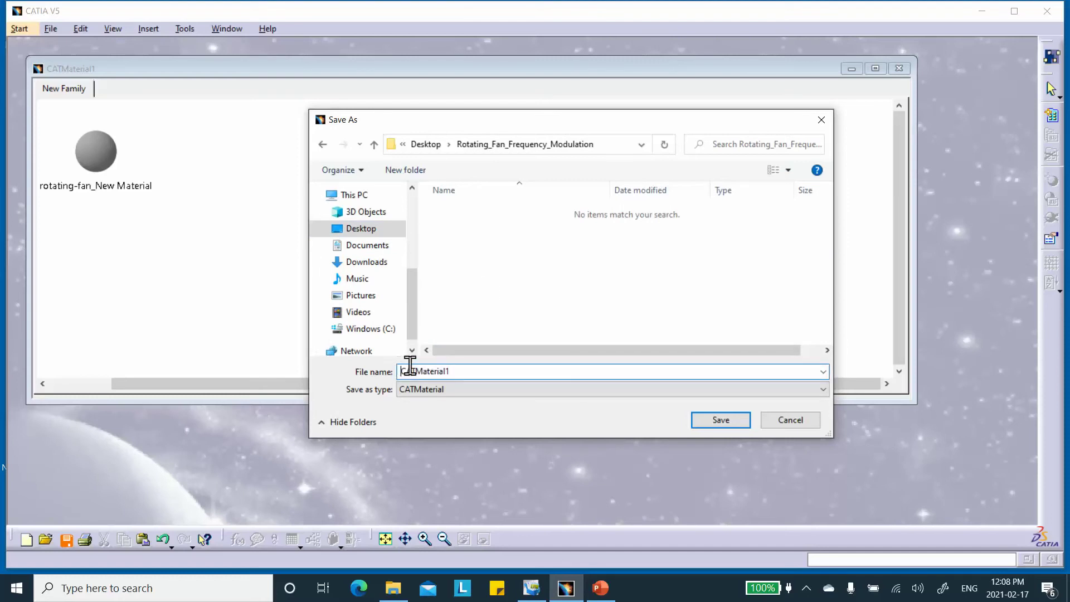
{"action": "type", "text": "rotating-fan"}
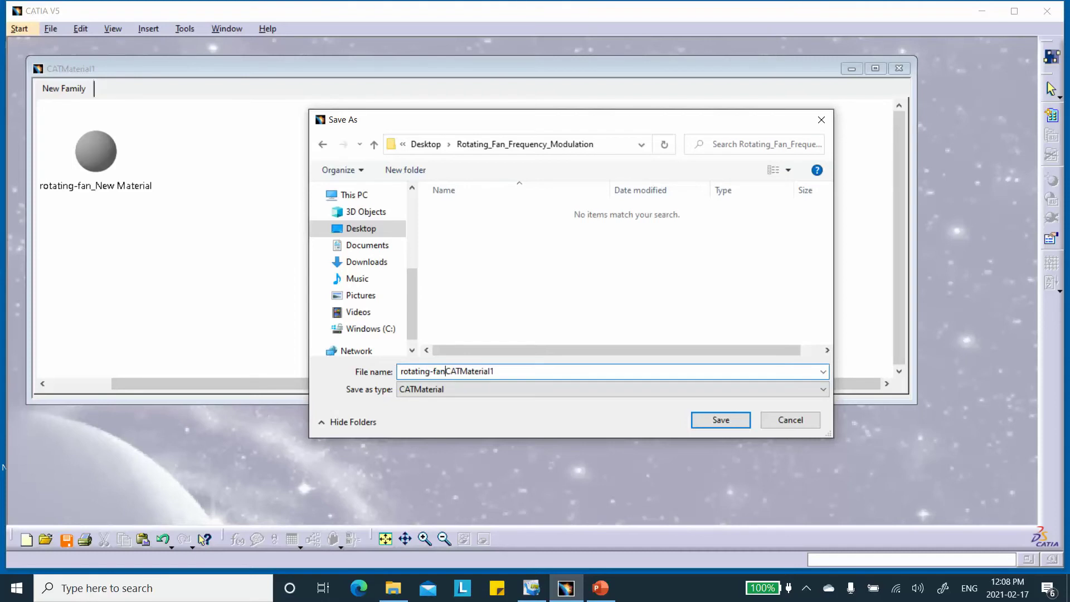
{"action": "type", "text": "_"}
{"action": "left_click", "coordinate": [721, 421]}
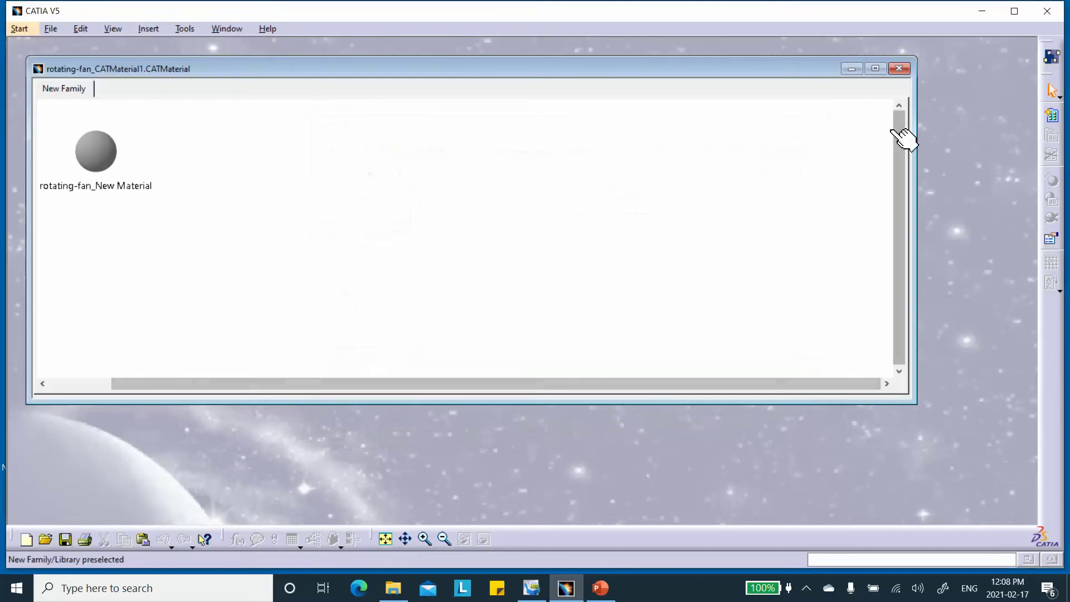
- Close the saved material library and launch Excel
{"action": "left_click", "coordinate": [899, 68]}
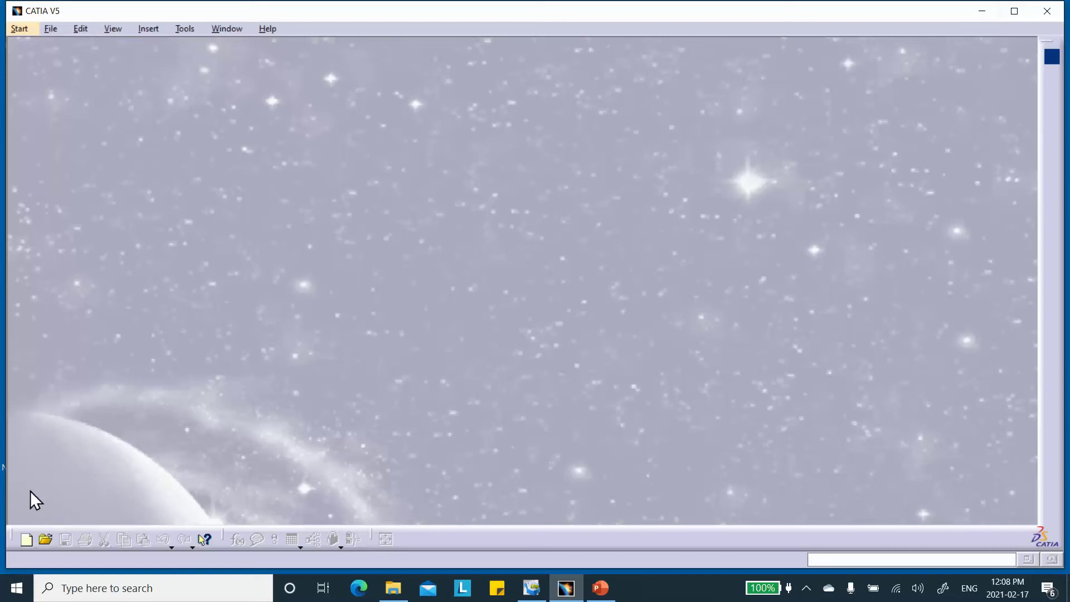
{"action": "left_click", "coordinate": [16, 590]}
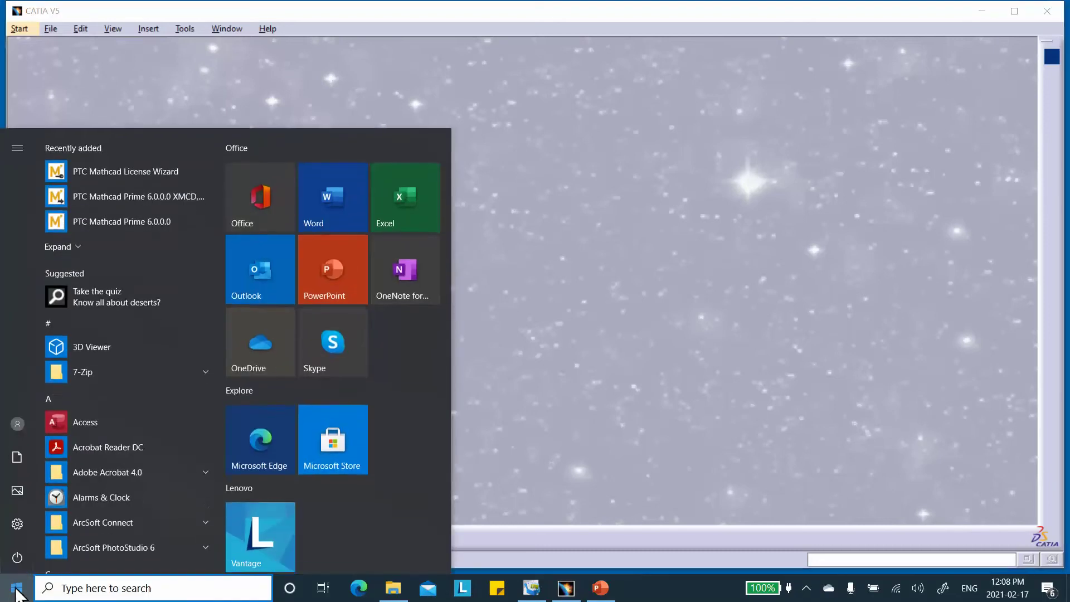
{"action": "left_click", "coordinate": [417, 206]}
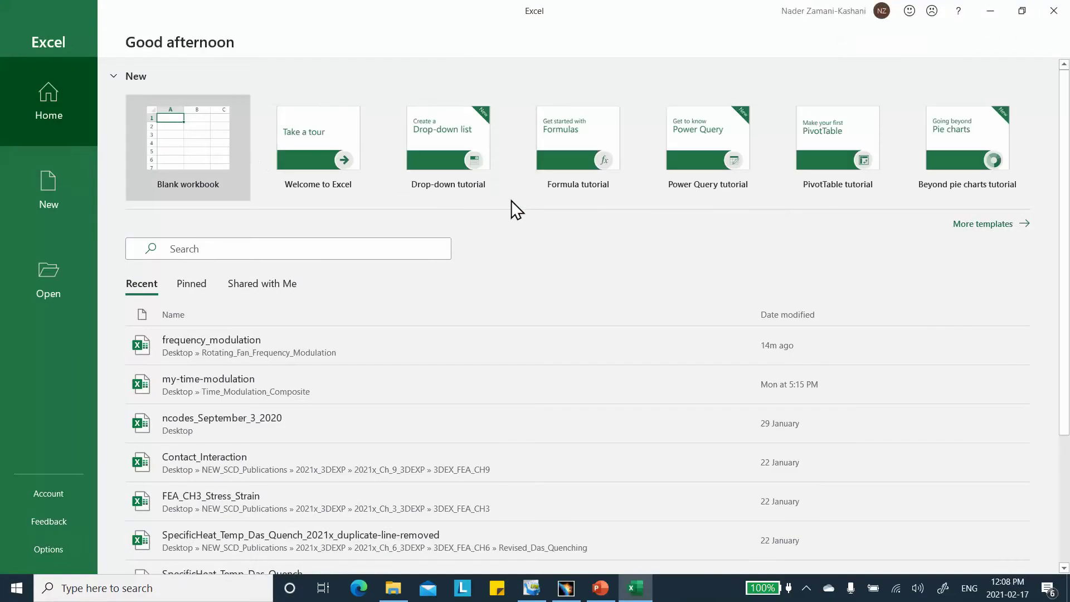
- Create a blank workbook and enter the column headers x(Hz) in A1 and y() in B1
{"action": "left_click", "coordinate": [209, 146]}
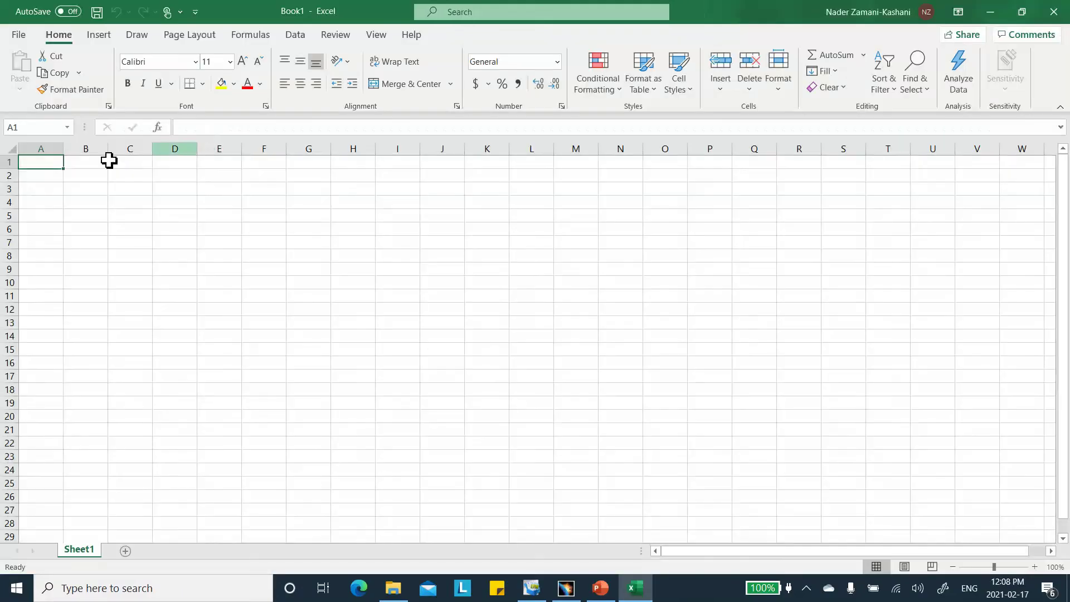
{"action": "type", "text": "x"}
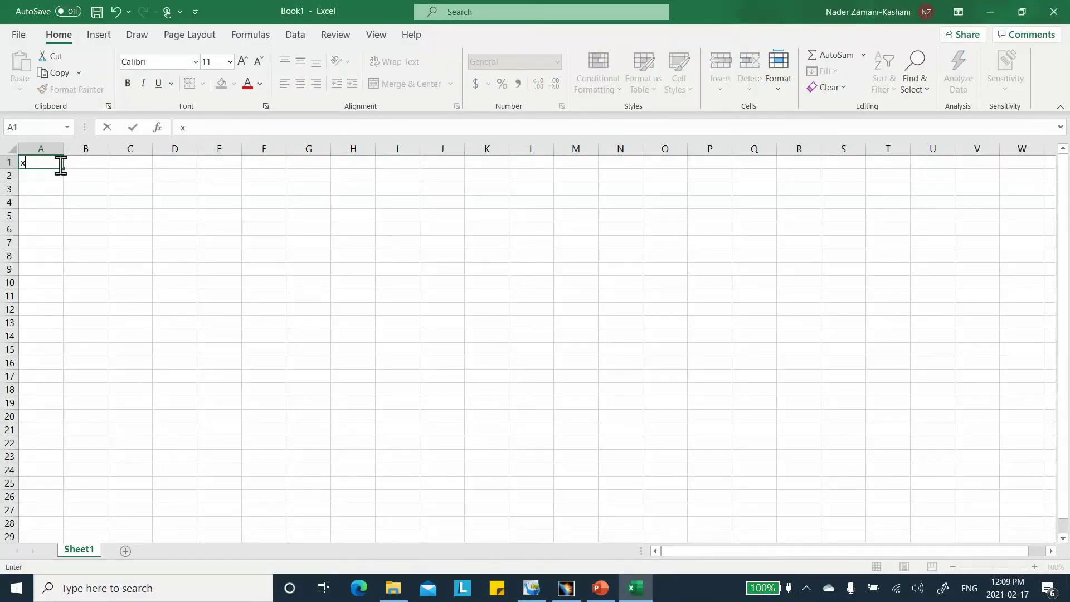
{"action": "type", "text": "(Hz)"}
{"action": "left_click", "coordinate": [94, 160]}
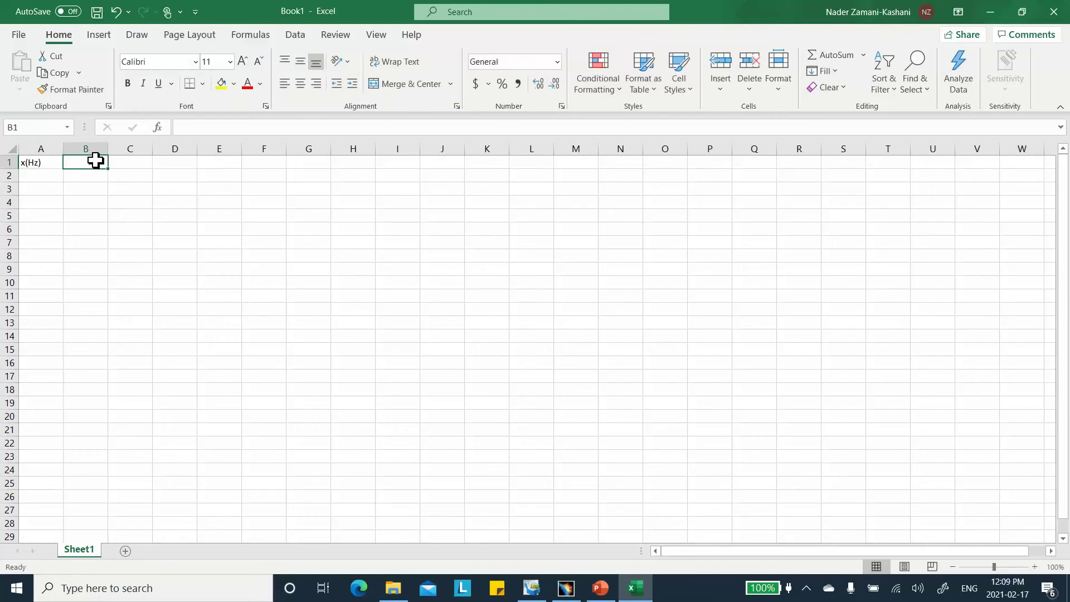
{"action": "type", "text": "y"}
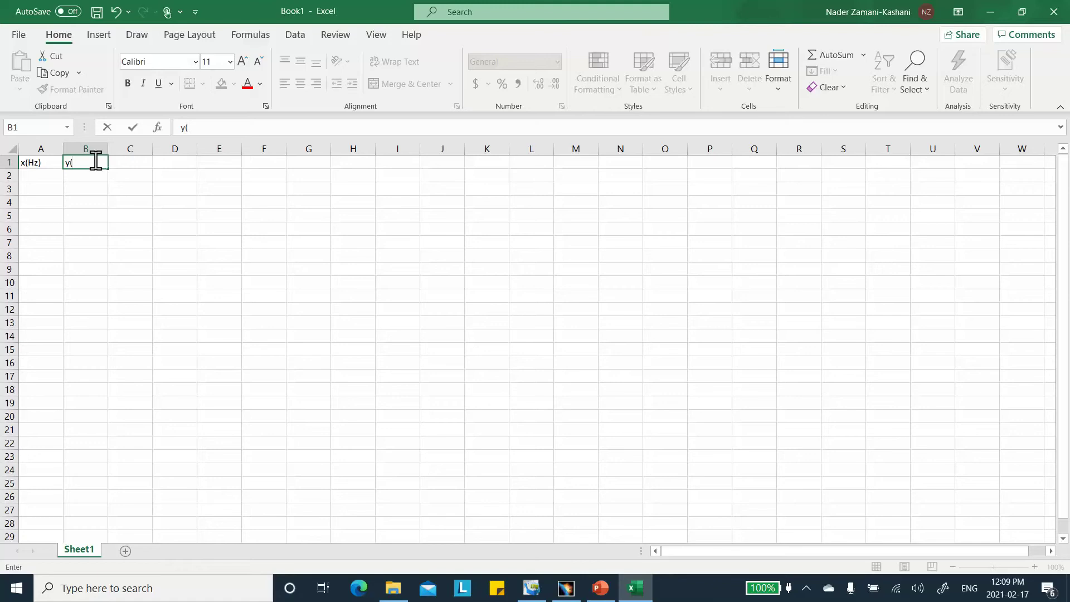
{"action": "type", "text": "()"}
- Enter 0 in cells A2 and B2 as the first data point of the table
{"action": "left_click", "coordinate": [38, 176]}
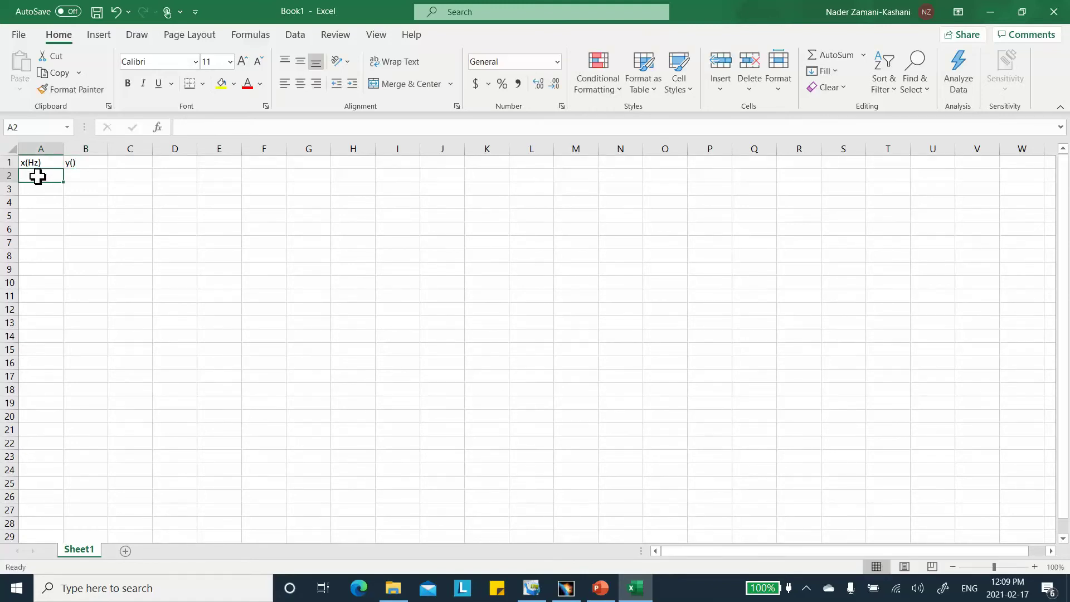
{"action": "type", "text": "0"}
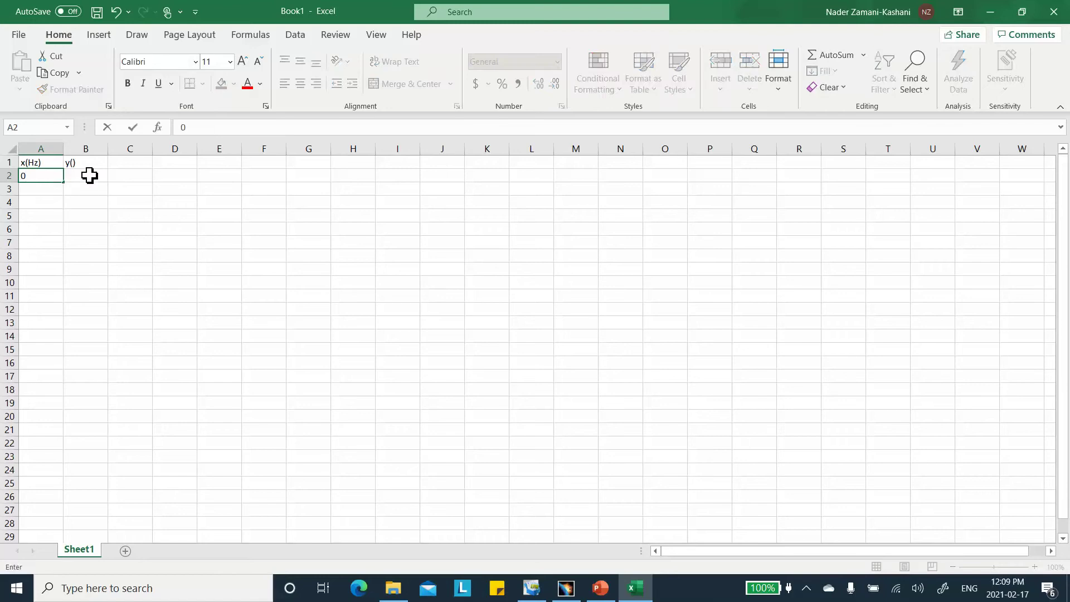
{"action": "left_click", "coordinate": [89, 176]}
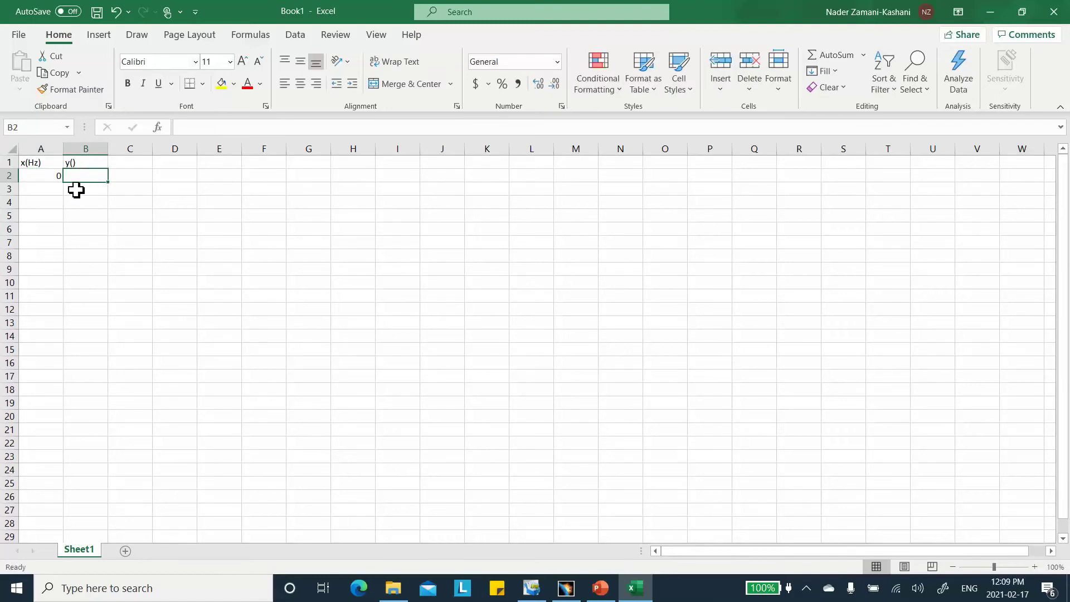
{"action": "type", "text": "0"}
- Check the frequency table and force equations on slide 5 of the PowerPoint presentation, and return to the Excel workbook
{"action": "left_click", "coordinate": [46, 189]}
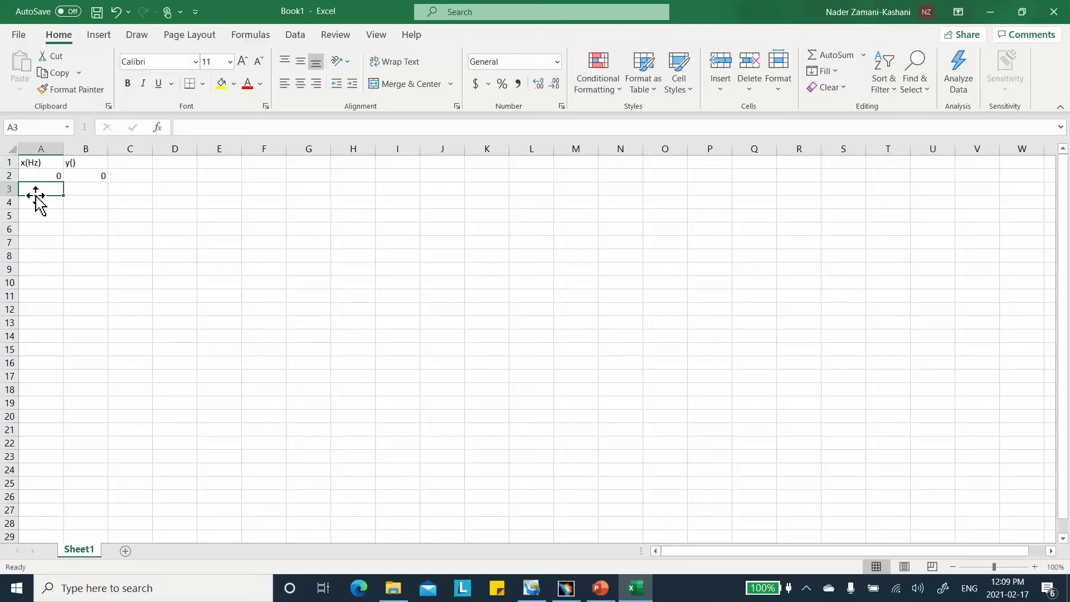
{"action": "left_click", "coordinate": [598, 588]}
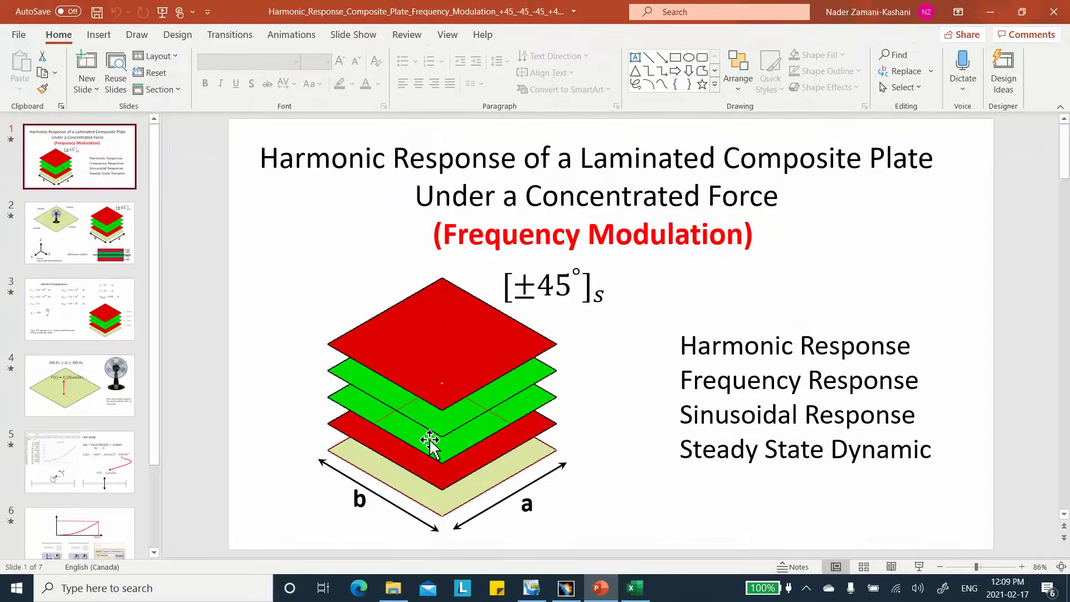
{"action": "left_click", "coordinate": [73, 483]}
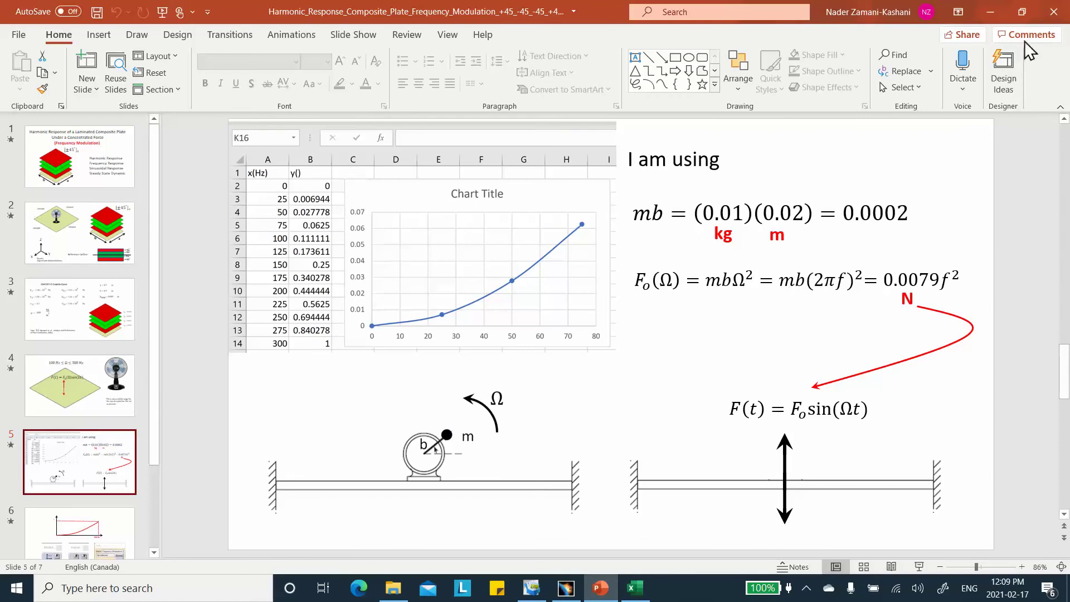
{"action": "left_click", "coordinate": [989, 12]}
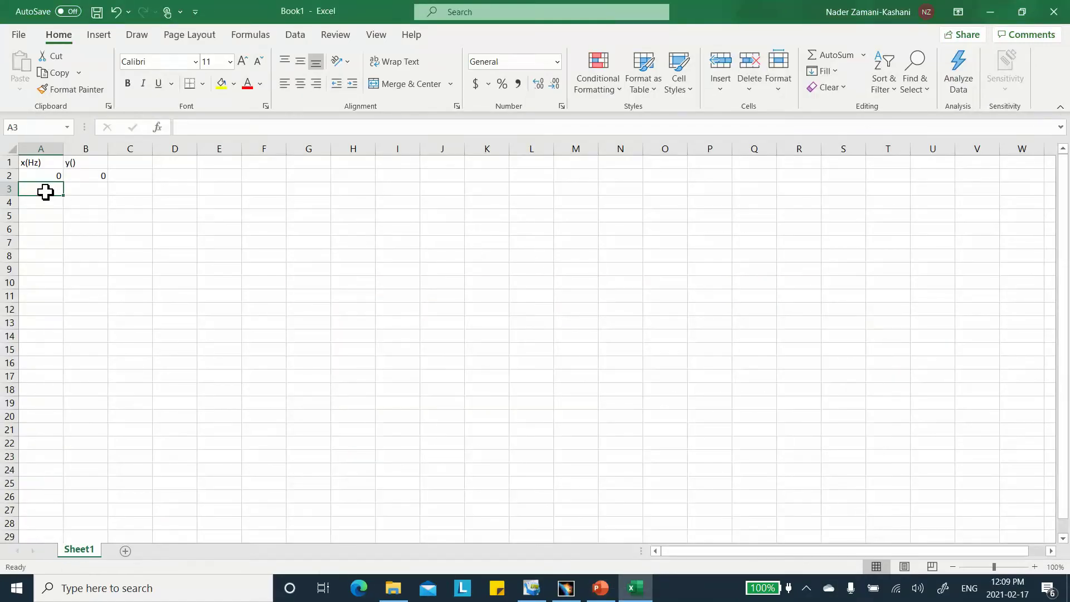
- Enter 25 in A3 and extend the frequency series in steps of 25 down column A to 300 in A14
{"action": "type", "text": "25"}
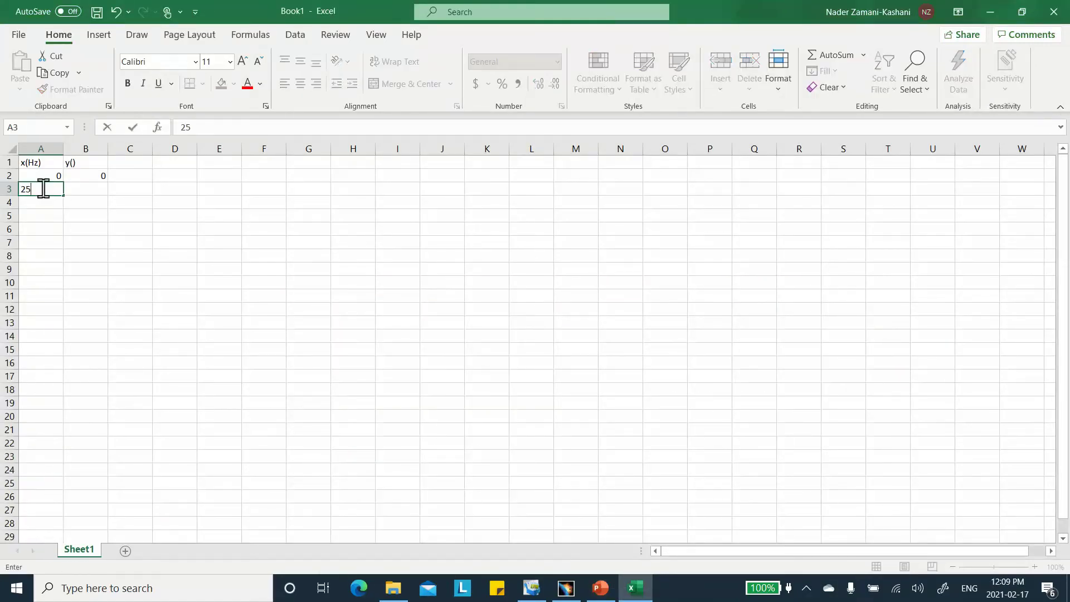
{"action": "left_click", "coordinate": [53, 176]}
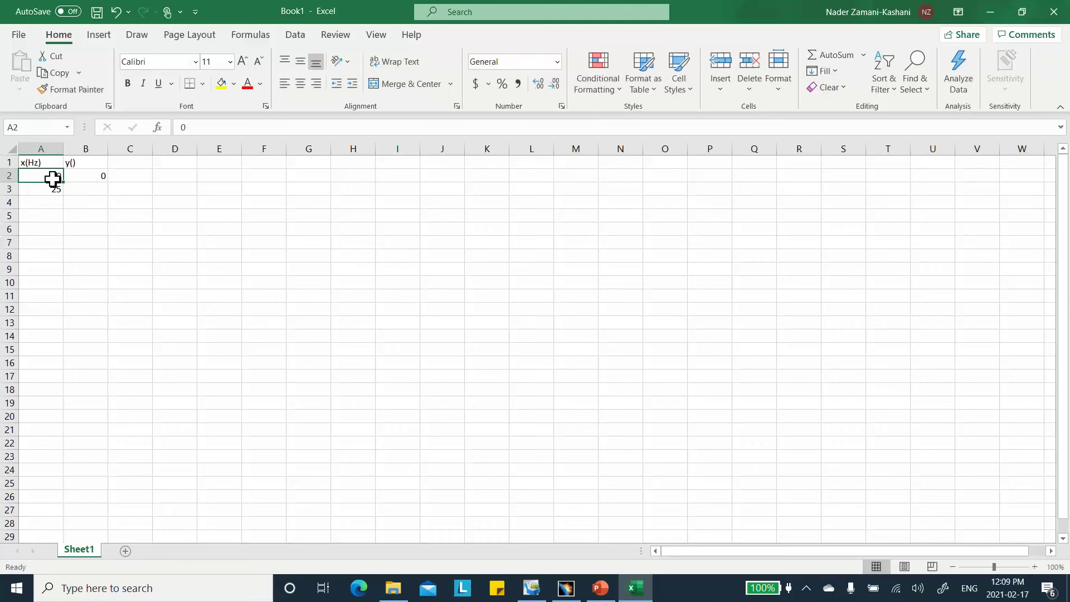
{"action": "left_click_drag", "start_coordinate": [52, 178], "coordinate": [63, 343]}
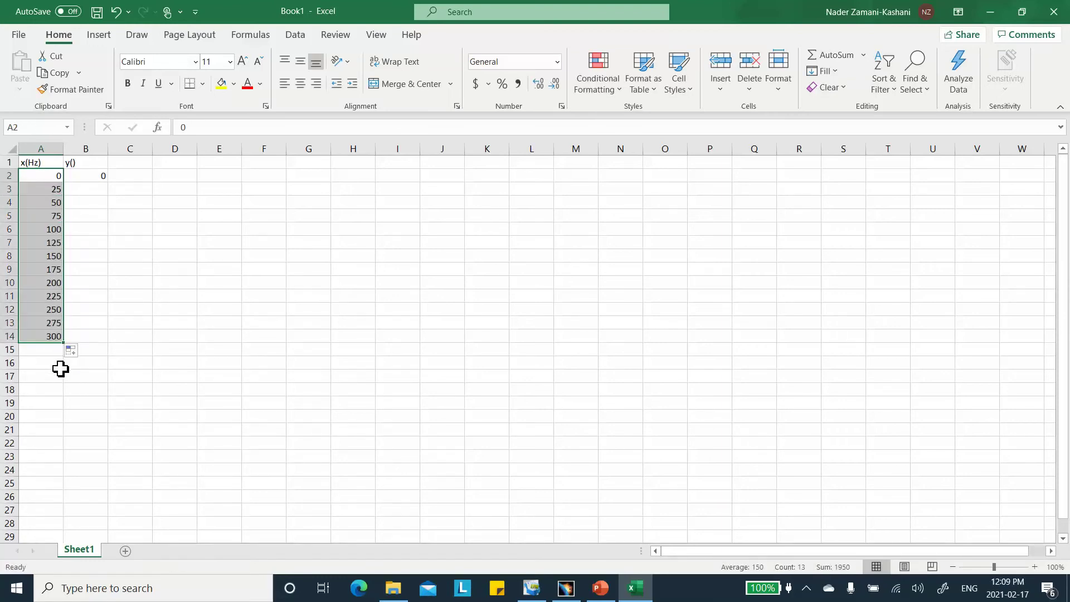
{"action": "left_click", "coordinate": [132, 228]}
- Enter the formula =(A3/300)^2 in B3 and fill it down to B14
{"action": "left_click", "coordinate": [86, 192]}
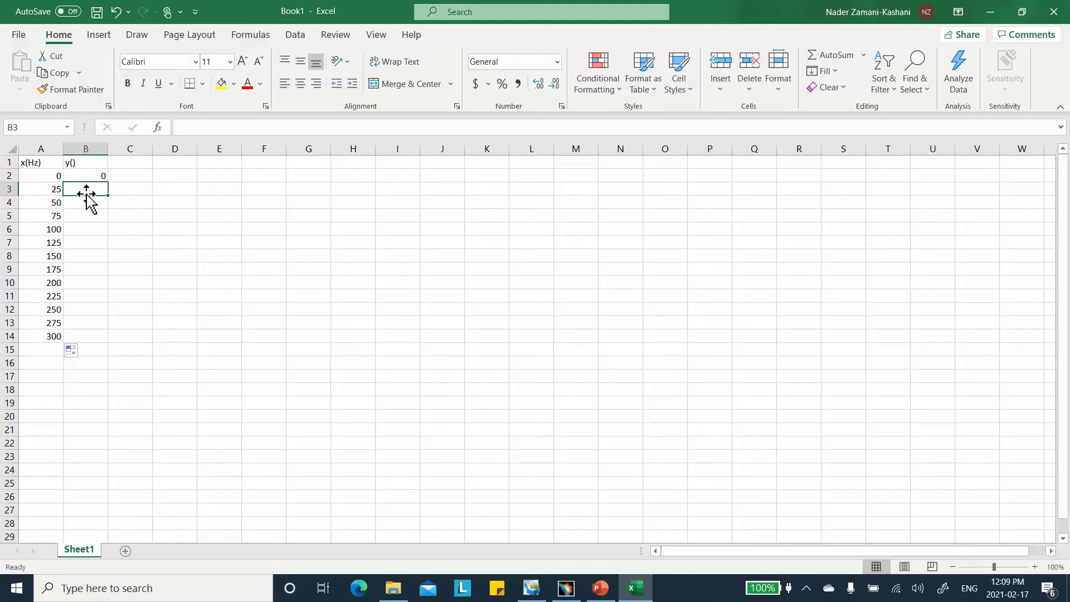
{"action": "type", "text": "=("}
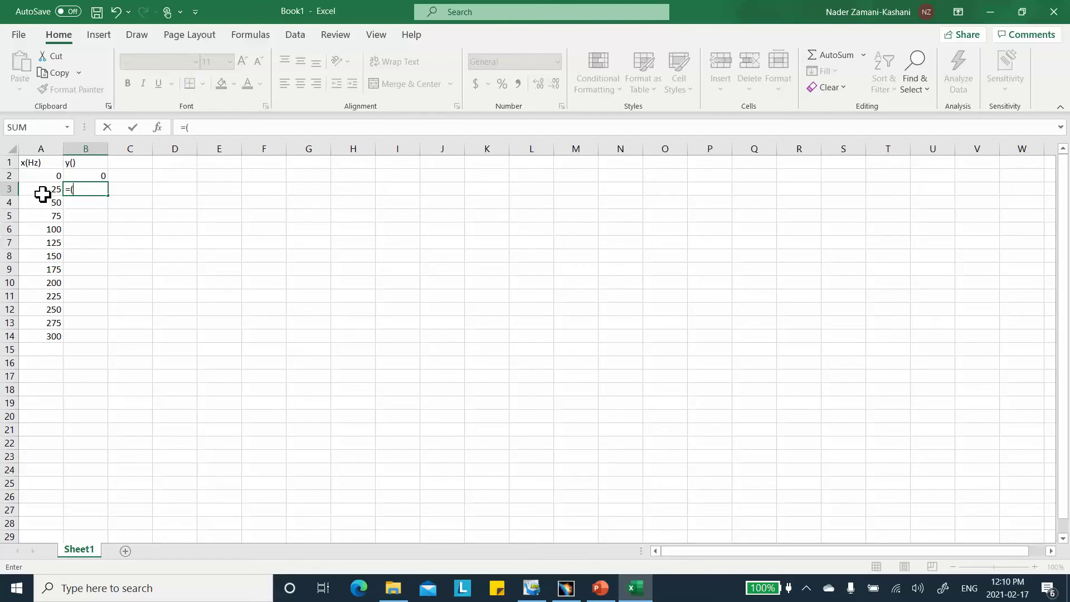
{"action": "left_click", "coordinate": [42, 194]}
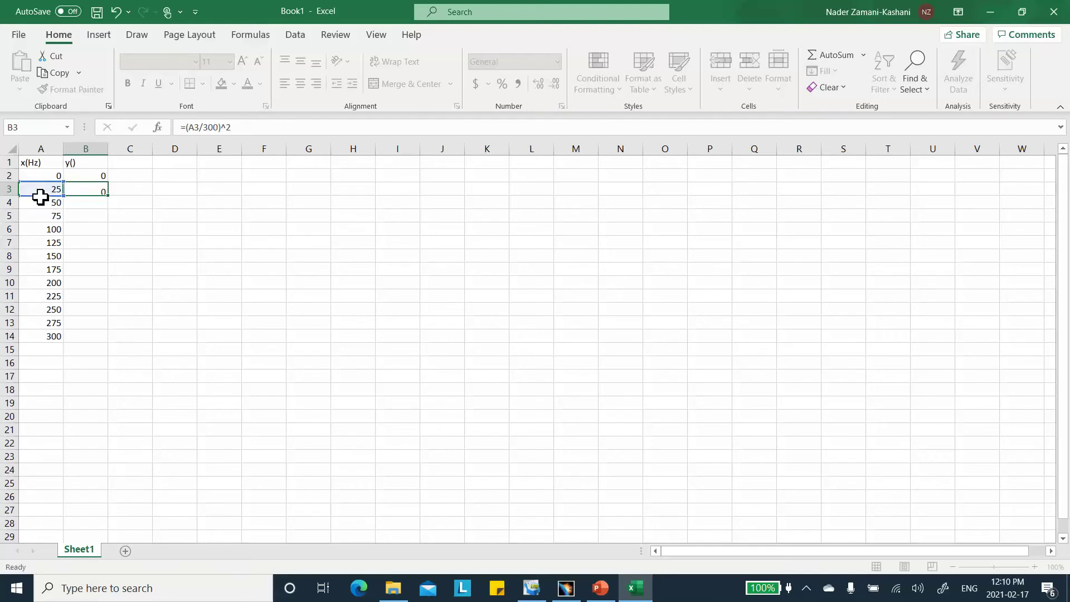
{"action": "key", "text": "Return"}
{"action": "left_click", "coordinate": [86, 190]}
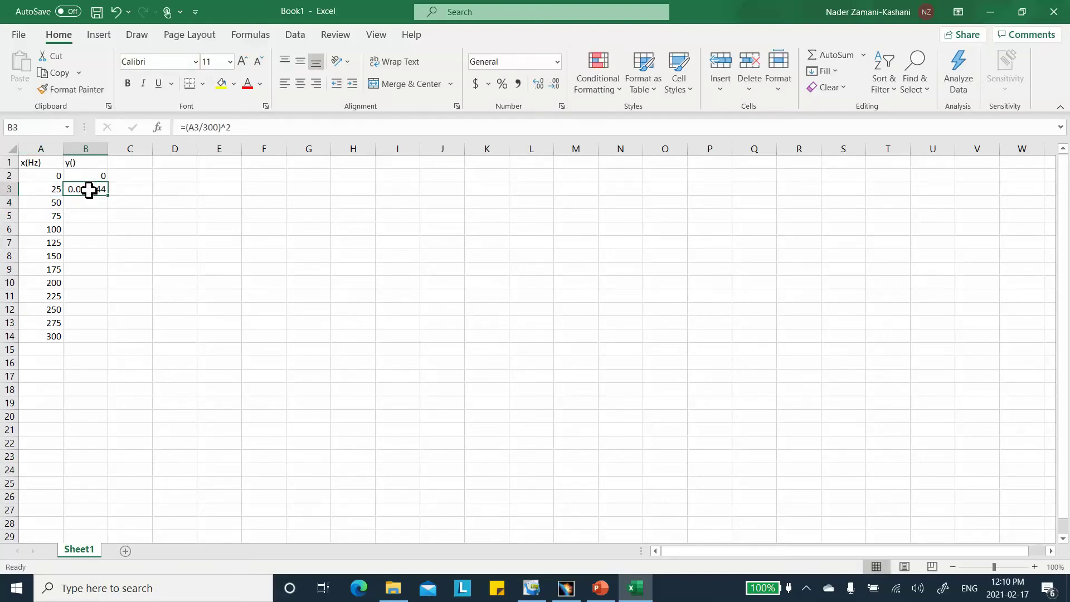
{"action": "left_click_drag", "start_coordinate": [107, 196], "coordinate": [105, 340]}
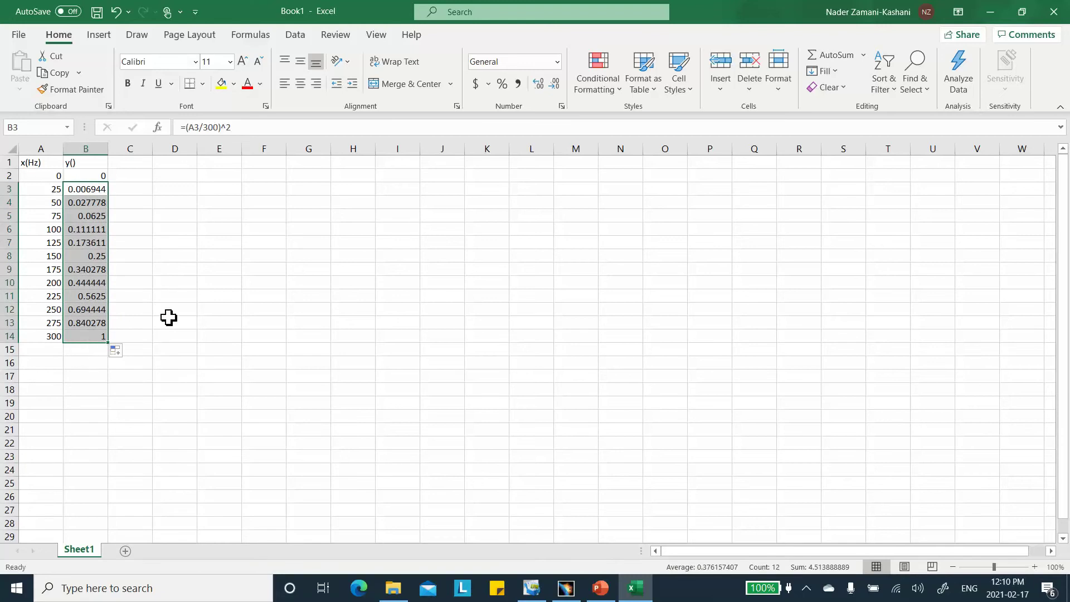
{"action": "left_click", "coordinate": [180, 283]}
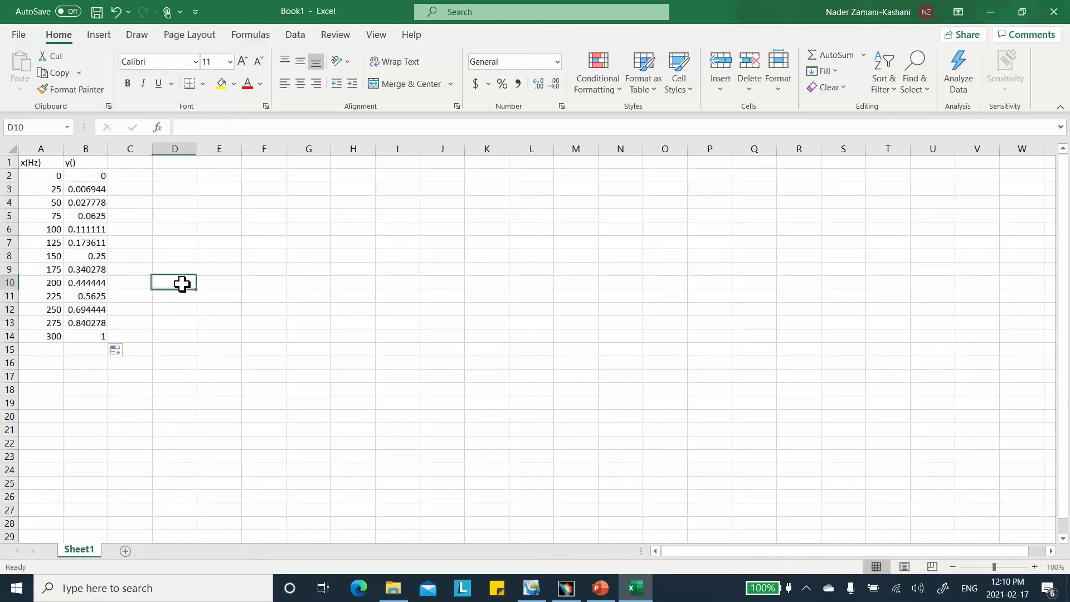
- Start saving the workbook under a new name and choose the Rotating_Fan_Frequency_Modulation folder on the Desktop
{"action": "left_click", "coordinate": [19, 36]}
{"action": "left_click", "coordinate": [46, 219]}
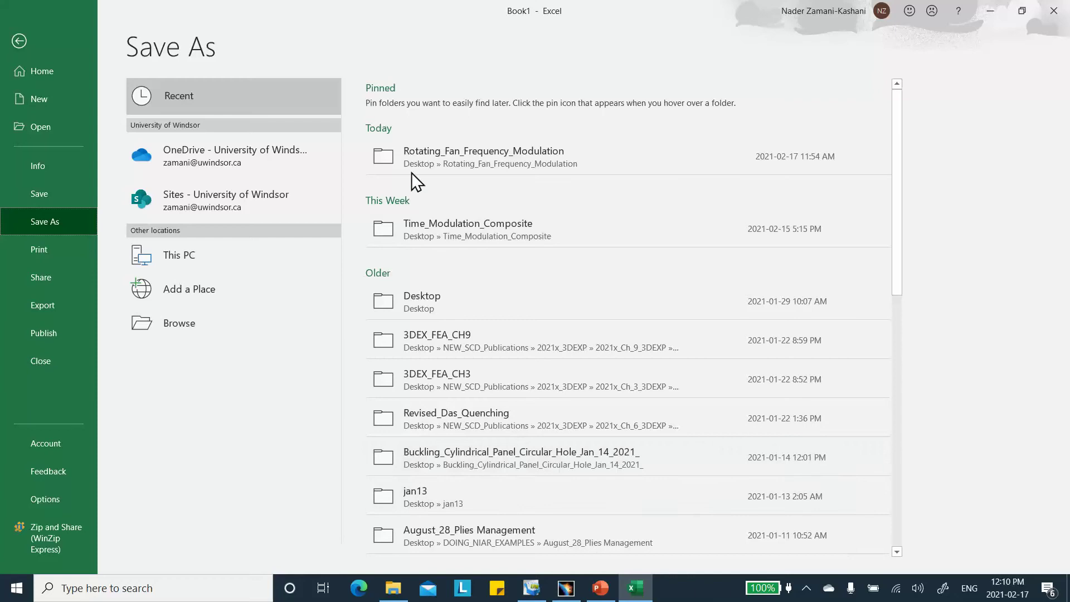
{"action": "left_click", "coordinate": [179, 325]}
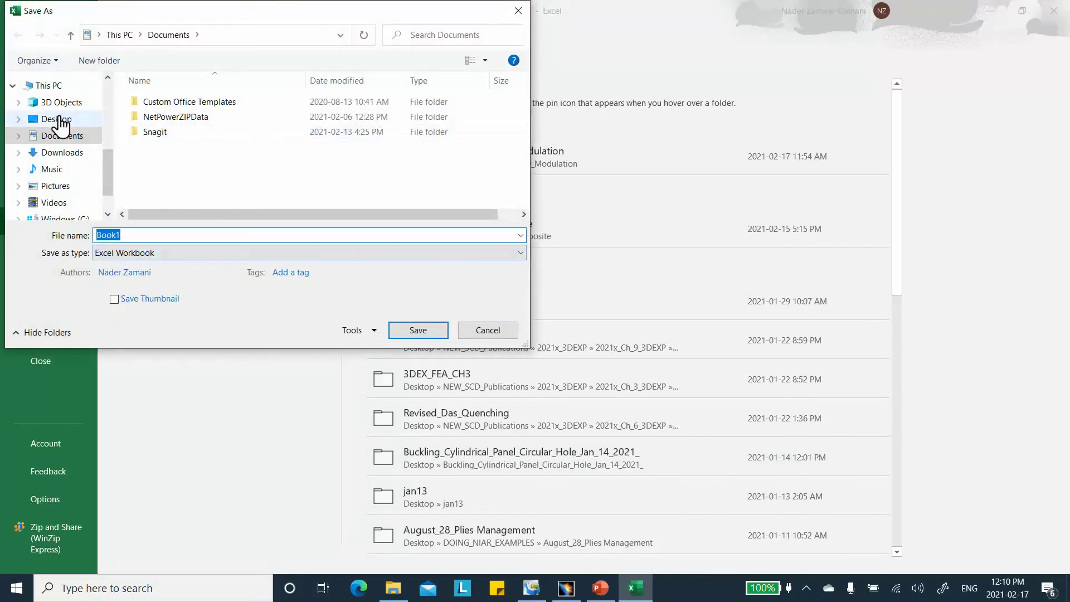
{"action": "left_click", "coordinate": [53, 119]}
{"action": "scroll", "coordinate": [283, 170], "scroll_direction": "down", "scroll_amount": 1}
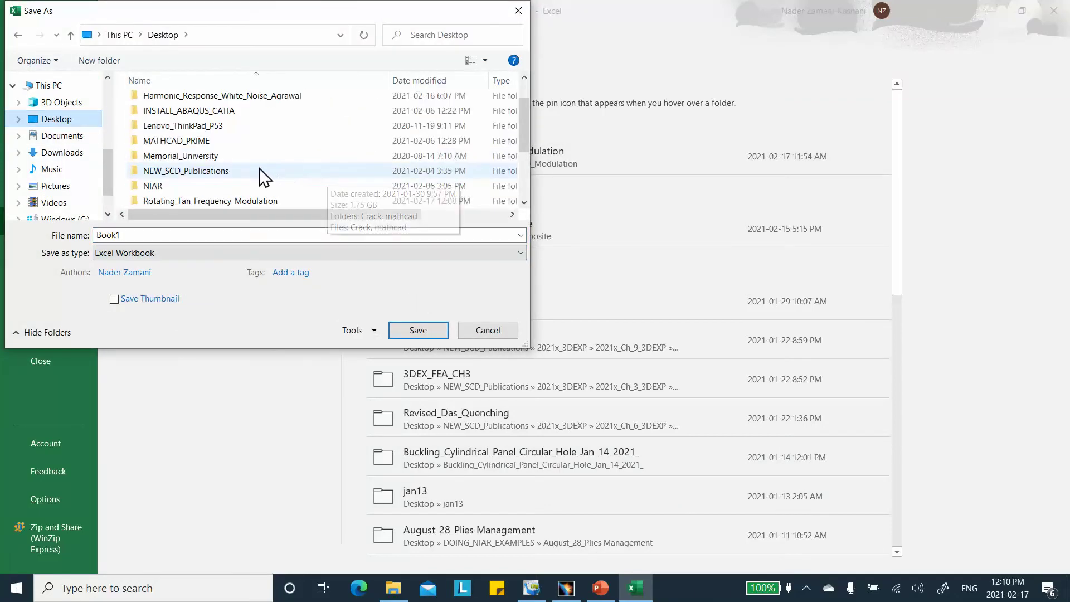
{"action": "double_click", "coordinate": [199, 202]}
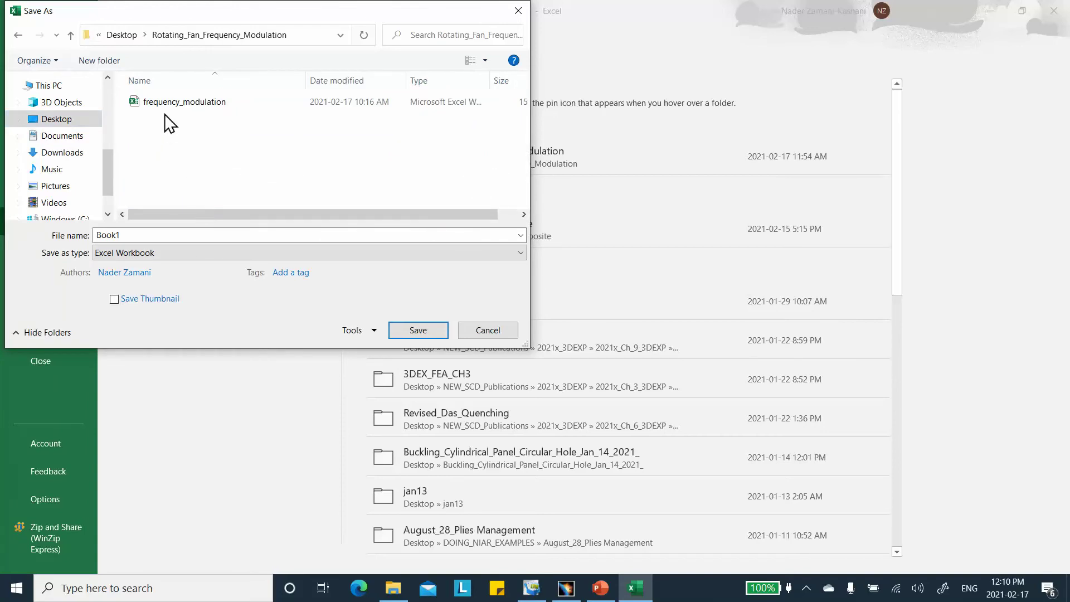
- Save the workbook as frequency_modulatio_did_it_live and close it
{"action": "left_click", "coordinate": [153, 106]}
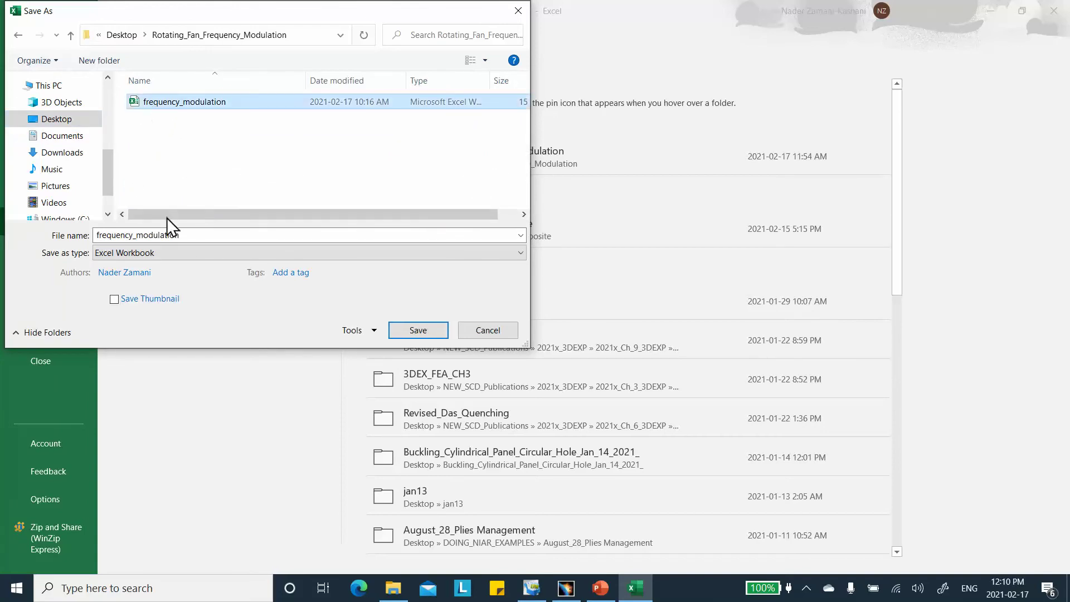
{"action": "left_click", "coordinate": [179, 234]}
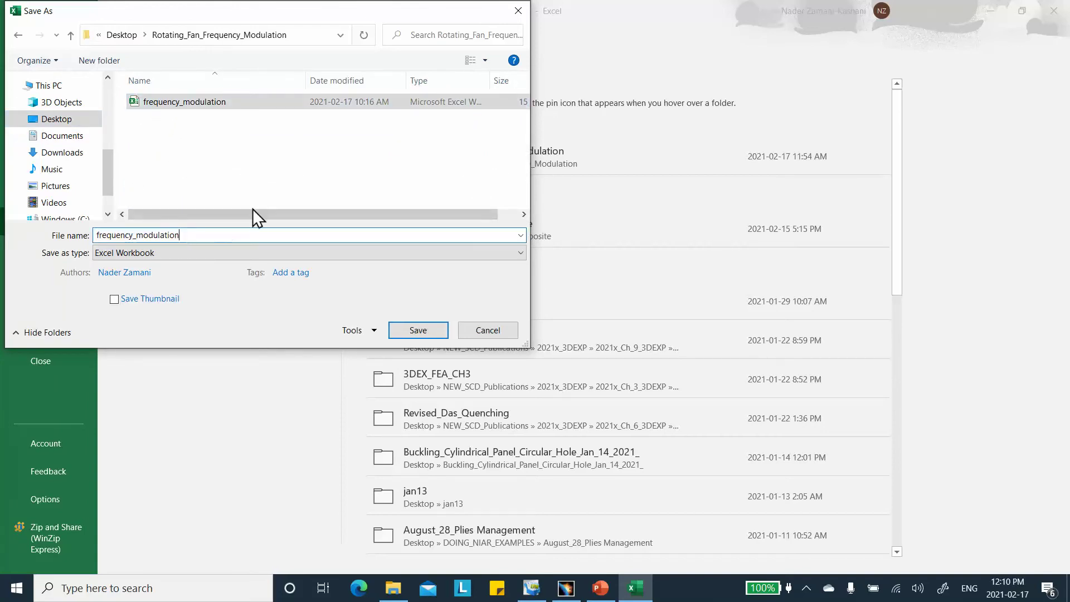
{"action": "key", "text": "BackSpace"}
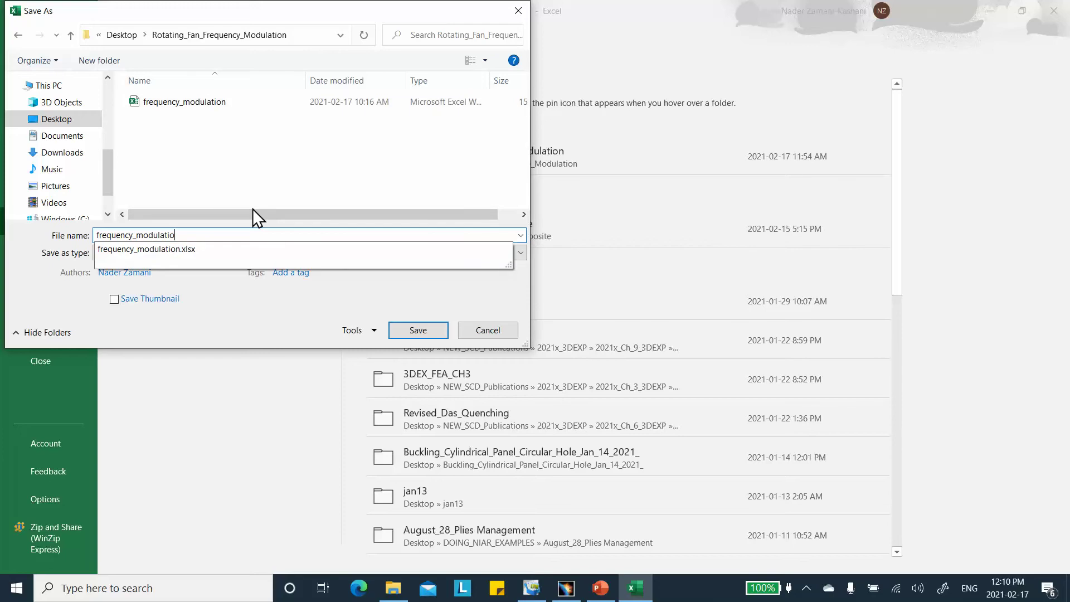
{"action": "type", "text": "_d"}
{"action": "type", "text": "is"}
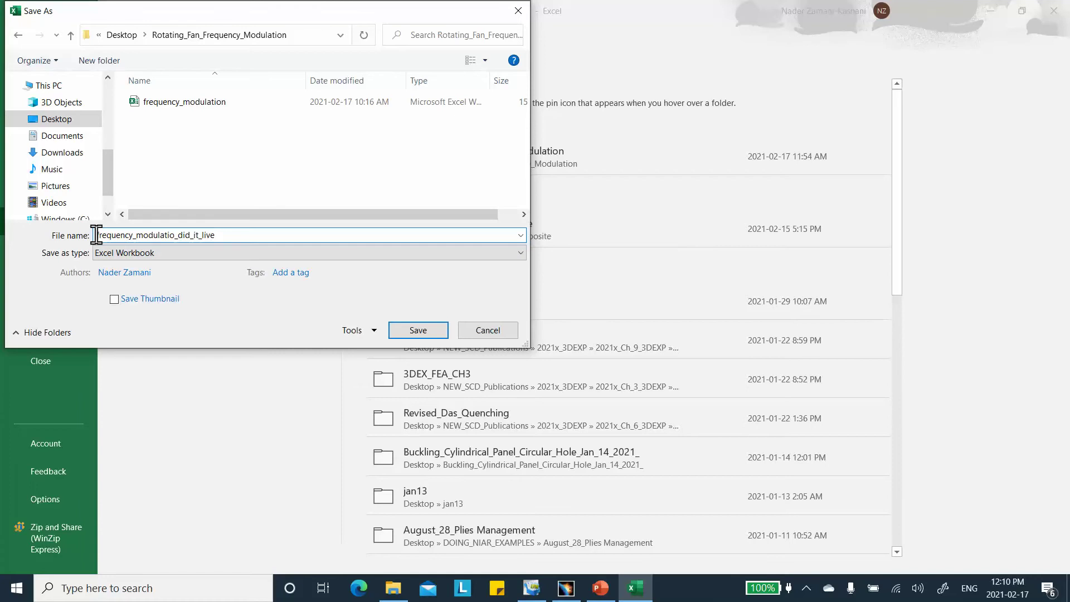
{"action": "left_click", "coordinate": [430, 331]}
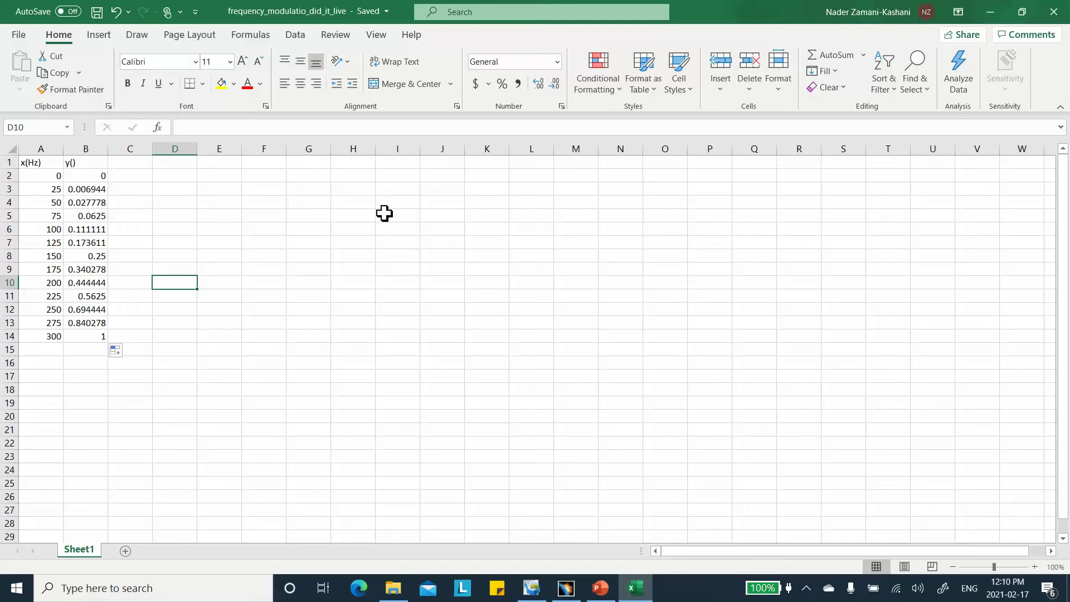
{"action": "left_click", "coordinate": [1053, 12]}
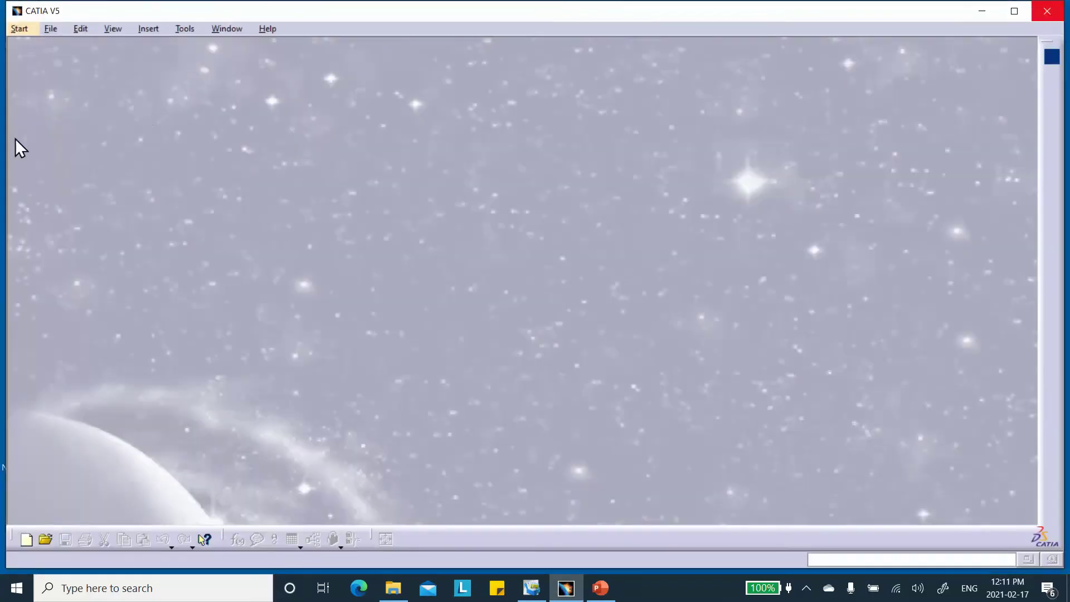
- Create a new part document in CATIA named rotating-fan
{"action": "left_click", "coordinate": [51, 28]}
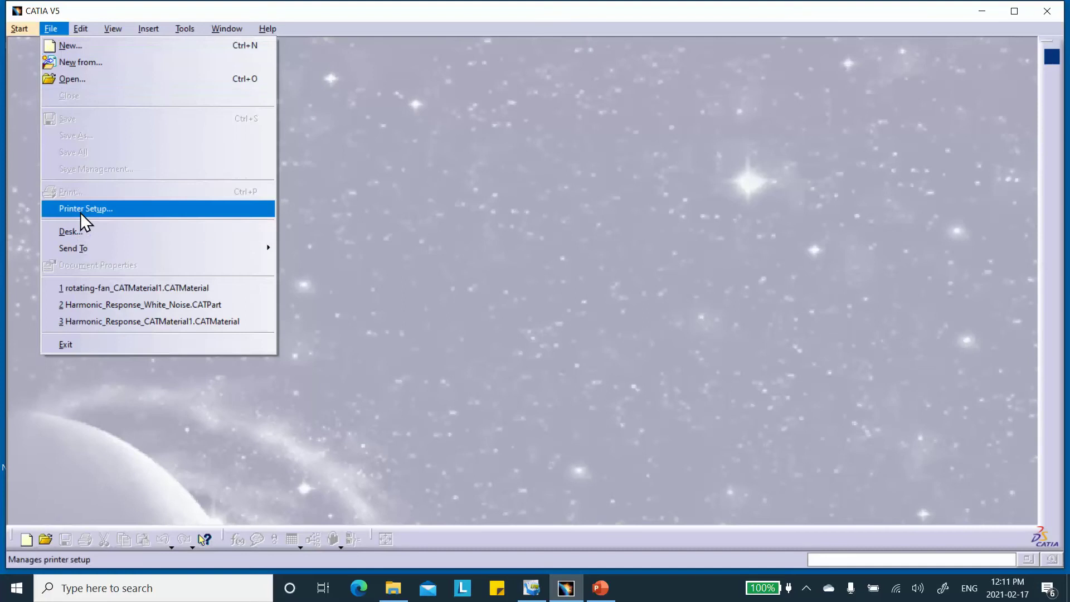
{"action": "left_click", "coordinate": [61, 49]}
{"action": "left_click_drag", "start_coordinate": [1012, 410], "coordinate": [1013, 442]}
{"action": "left_click", "coordinate": [890, 405]}
{"action": "left_click", "coordinate": [949, 500]}
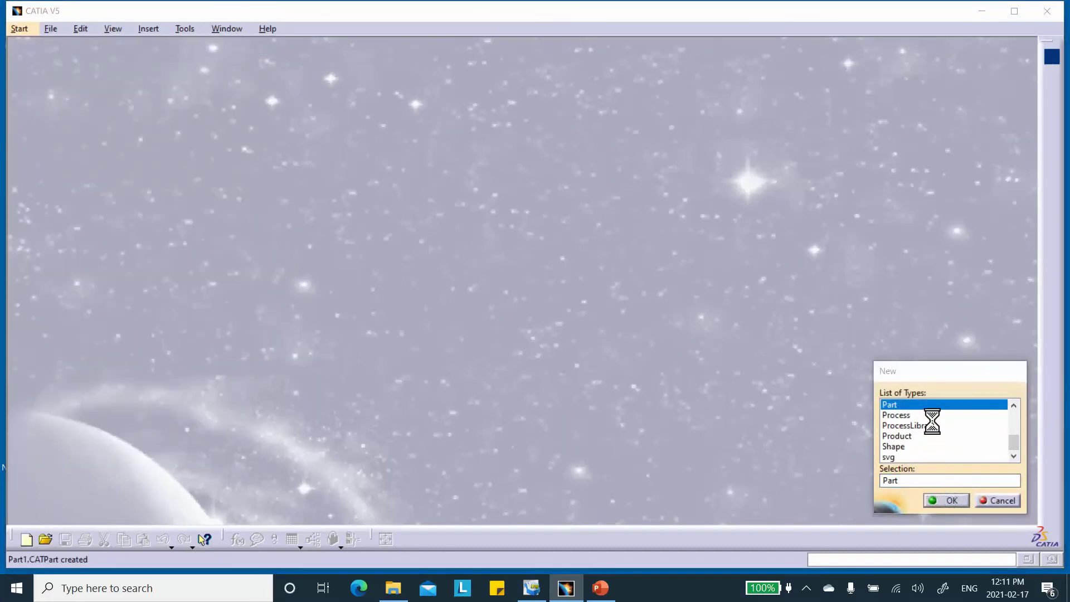
{"action": "type", "text": "rotating-fan"}
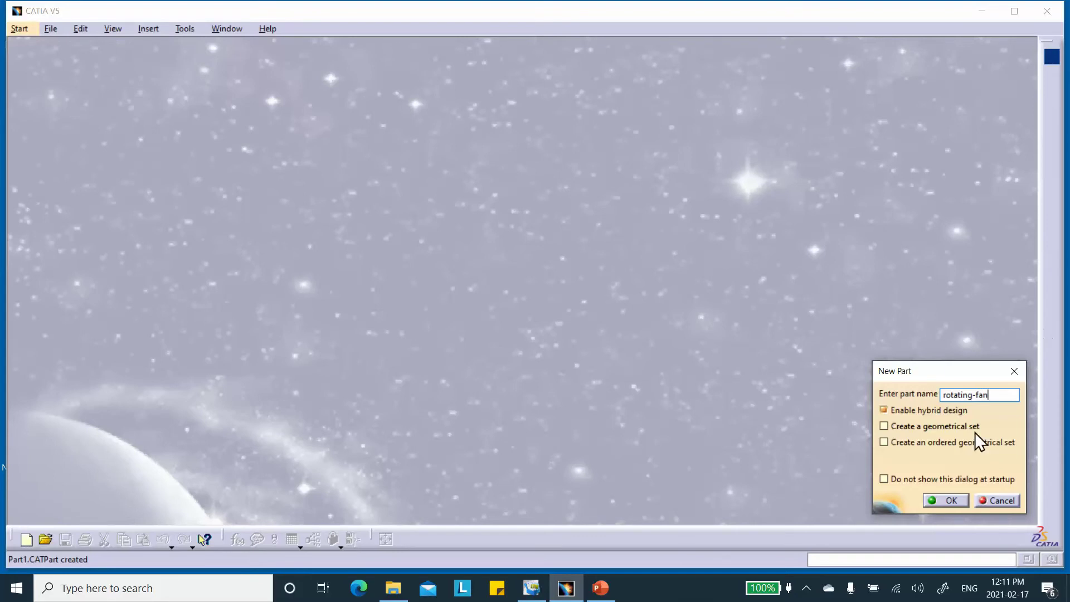
{"action": "left_click", "coordinate": [946, 497]}
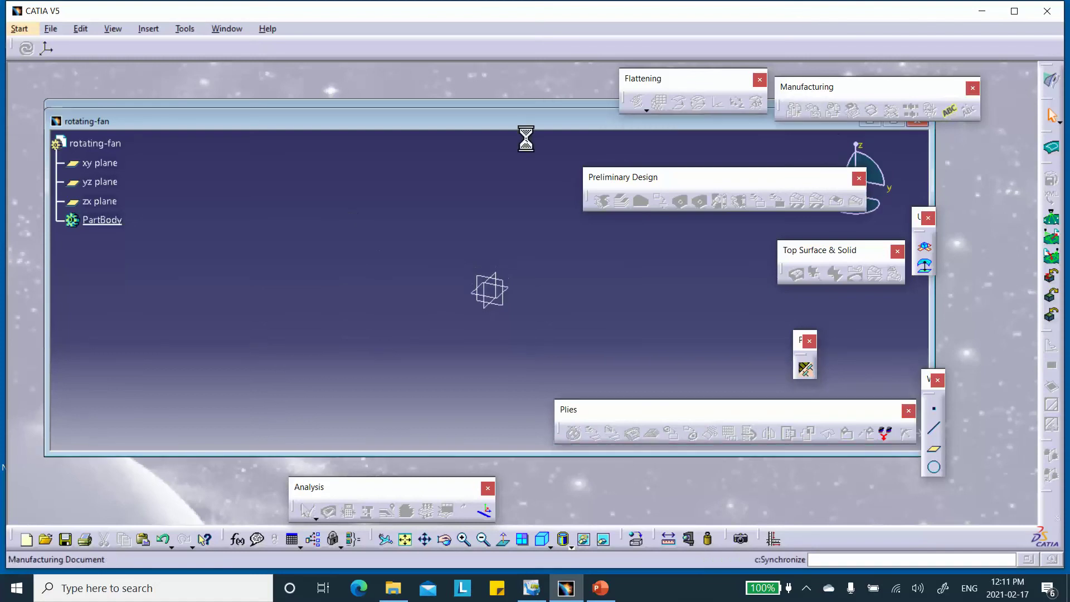
- Maximize the rotating-fan part window and switch to the Generative Shape Design workbench
{"action": "left_click", "coordinate": [882, 152]}
{"action": "left_click", "coordinate": [1051, 80]}
{"action": "left_click", "coordinate": [895, 223]}
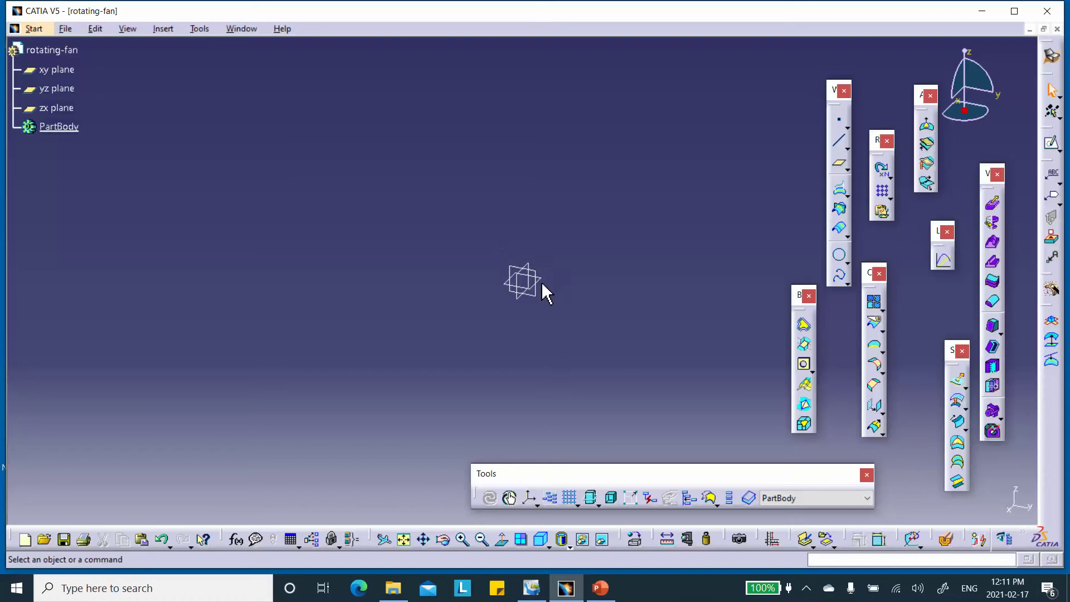
- Sketch a rectangle on the xy plane from the origin, about 11.1 cm wide and 7.8 cm high
{"action": "left_click", "coordinate": [539, 278]}
{"action": "left_click", "coordinate": [1051, 143]}
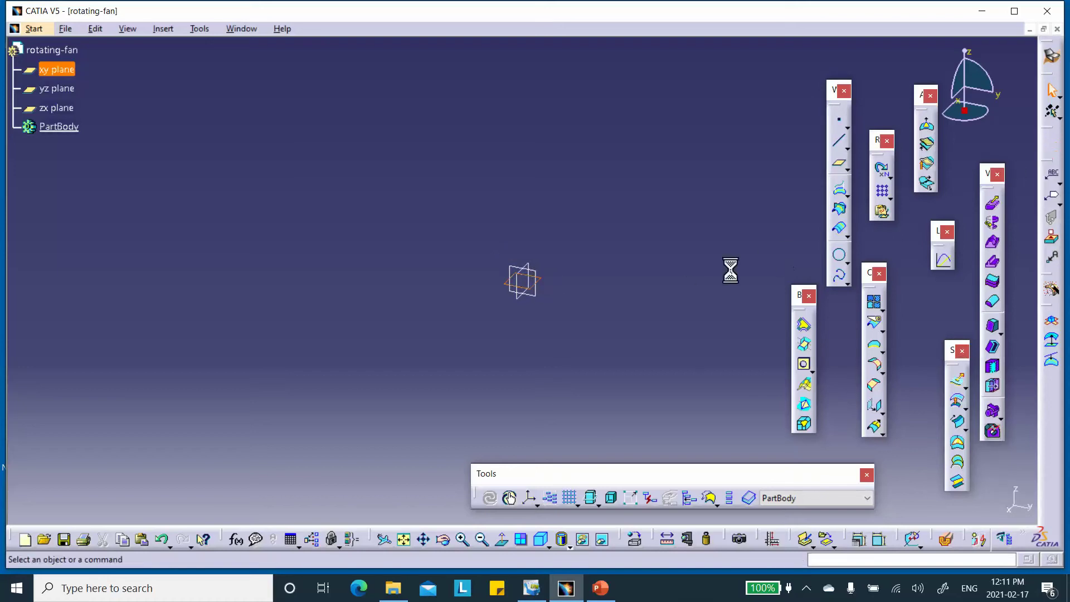
{"action": "left_click", "coordinate": [1052, 273]}
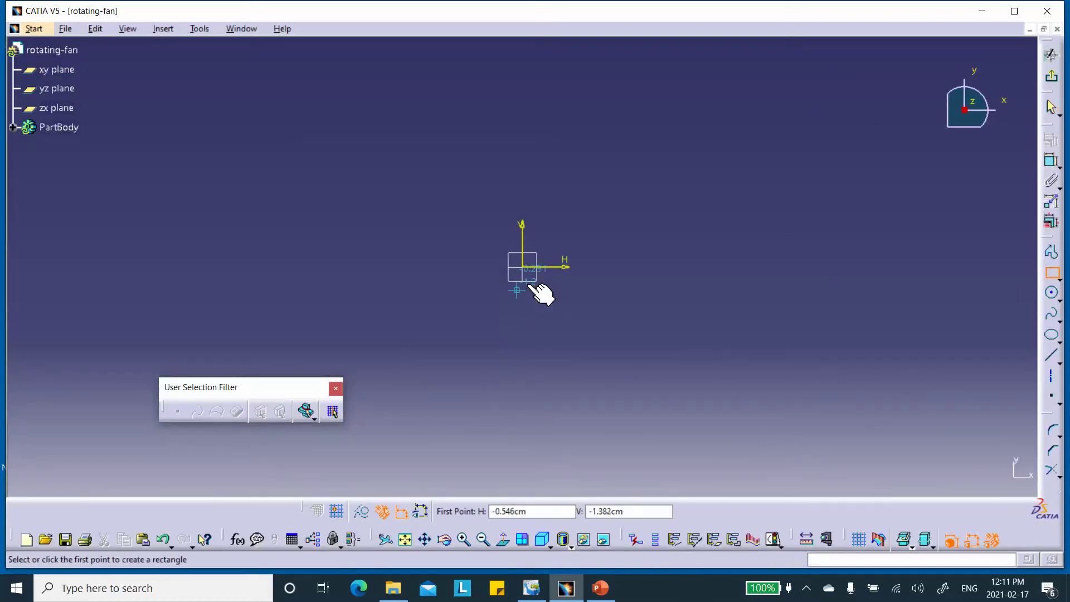
{"action": "left_click", "coordinate": [522, 267]}
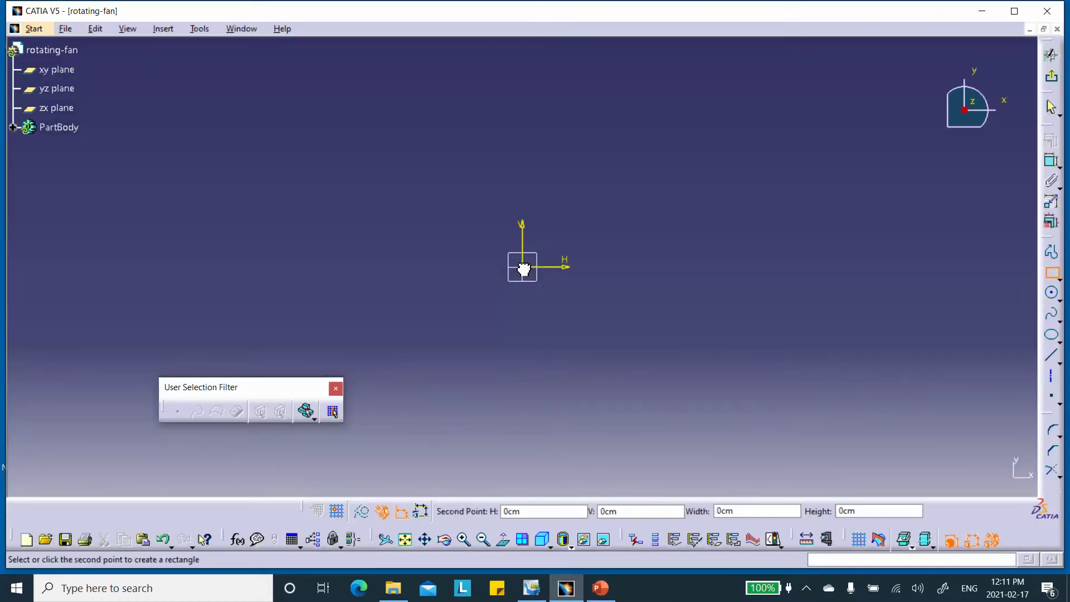
{"action": "left_click", "coordinate": [735, 117]}
{"action": "left_click", "coordinate": [782, 126]}
- Dimension the rectangle's horizontal side along the H axis and set its length to 50 cm
{"action": "left_click", "coordinate": [1052, 161]}
{"action": "left_click", "coordinate": [672, 267]}
{"action": "left_click", "coordinate": [646, 319]}
{"action": "double_click", "coordinate": [647, 318]}
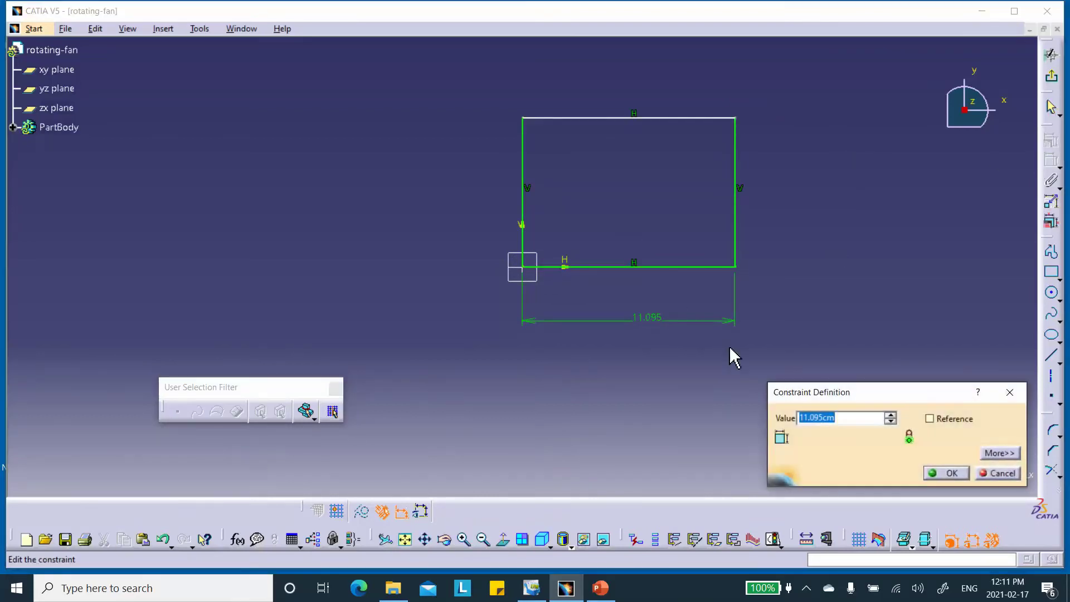
{"action": "type", "text": "50"}
{"action": "key", "text": "Return"}
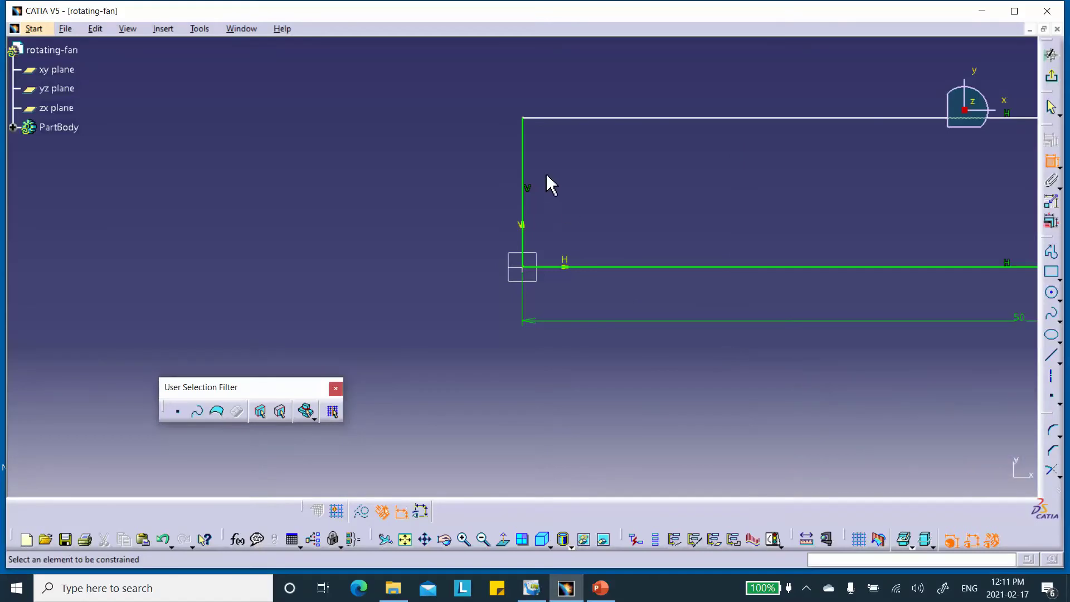
- Dimension the rectangle's vertical side at the origin, set it to 50 cm and exit the sketch
{"action": "left_click", "coordinate": [523, 192]}
{"action": "left_click", "coordinate": [482, 194]}
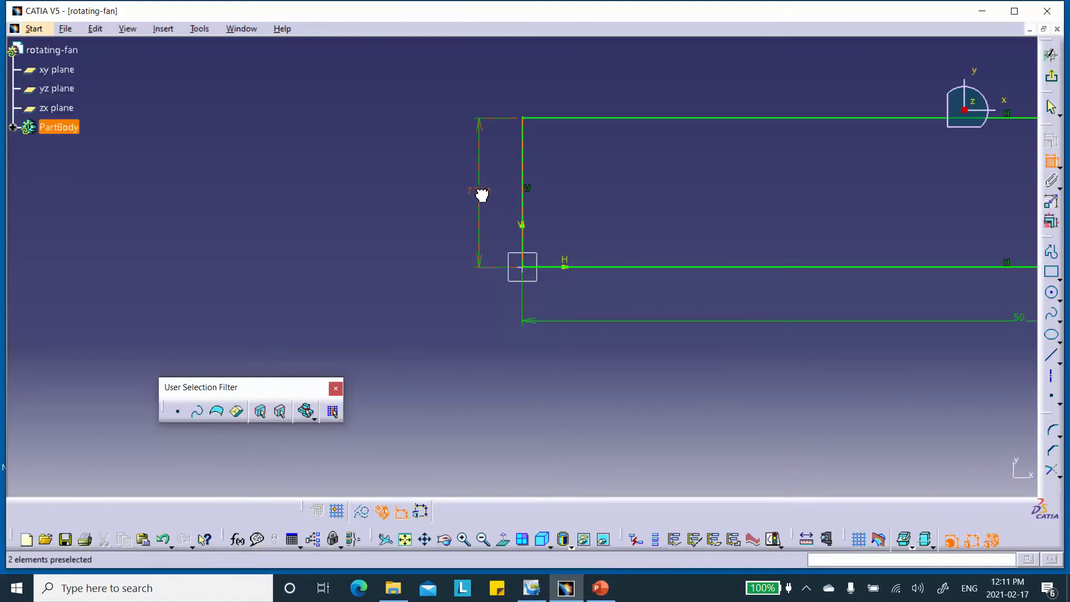
{"action": "double_click", "coordinate": [483, 193]}
{"action": "type", "text": "50"}
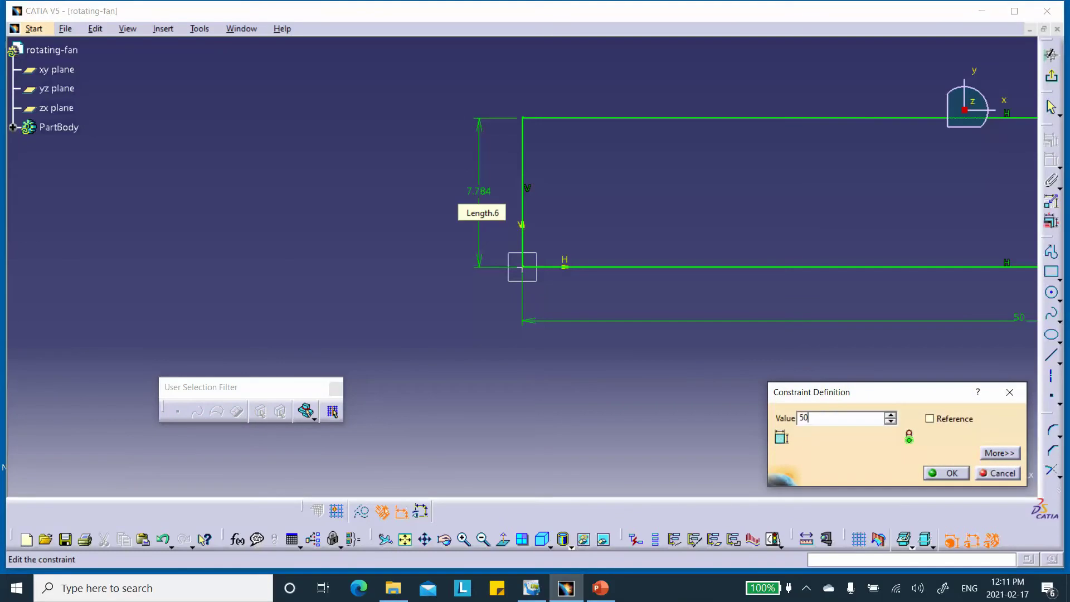
{"action": "left_click", "coordinate": [946, 472]}
{"action": "left_click", "coordinate": [1051, 76]}
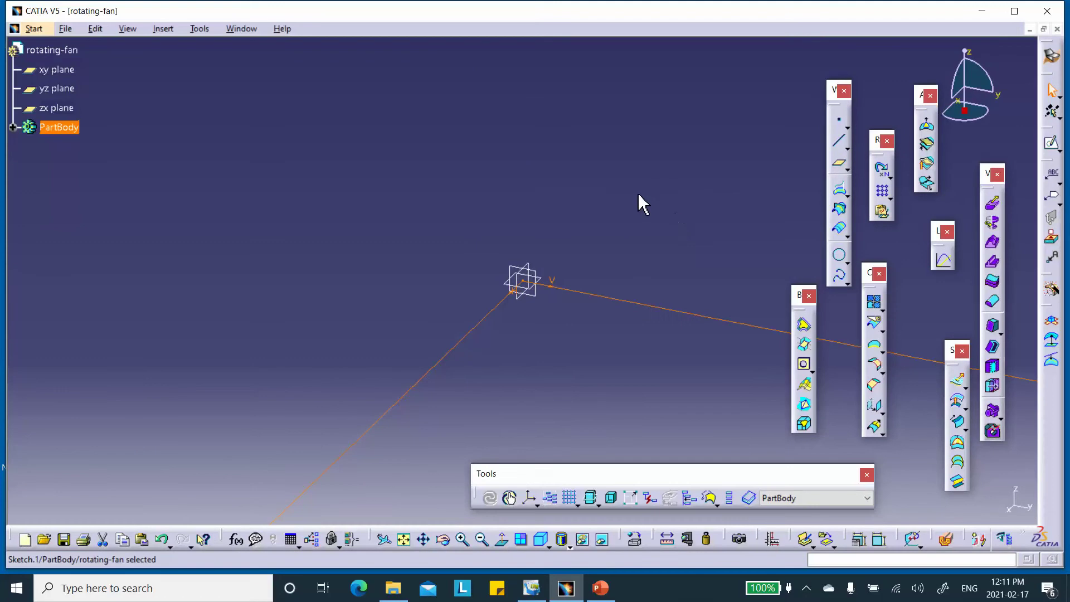
- Create a Fill surface bounded by the square sketch
{"action": "mouse_move", "coordinate": [642, 205]}
{"action": "middle_mouse_down"}
{"action": "mouse_move", "coordinate": [547, 89]}
{"action": "mouse_move", "coordinate": [545, 148]}
{"action": "mouse_move", "coordinate": [385, 67]}
{"action": "mouse_move", "coordinate": [390, 111]}
{"action": "middle_mouse_up"}
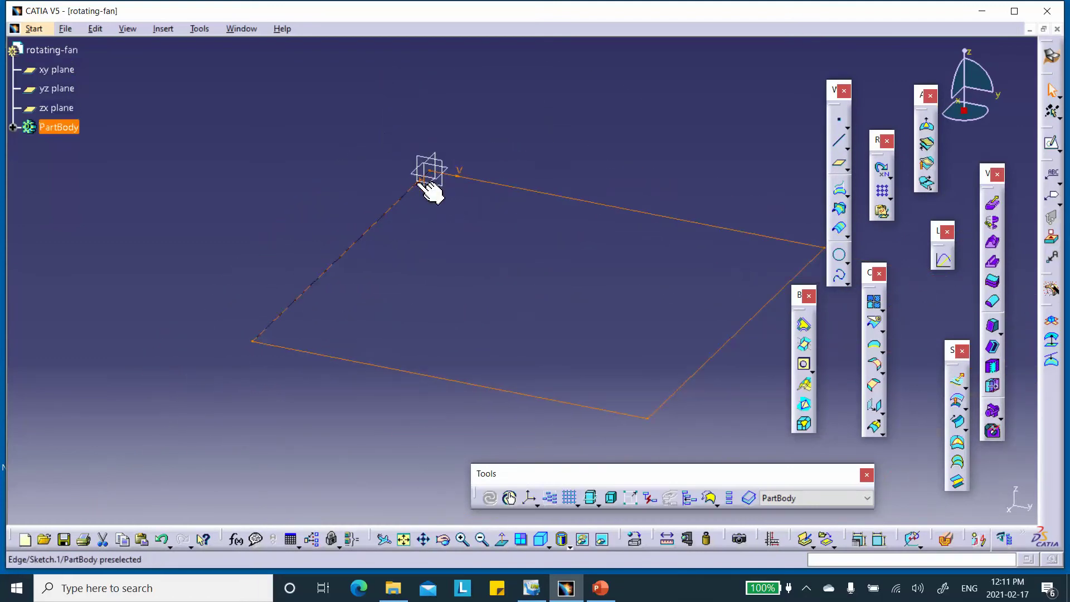
{"action": "left_click", "coordinate": [958, 448]}
{"action": "left_click", "coordinate": [672, 387]}
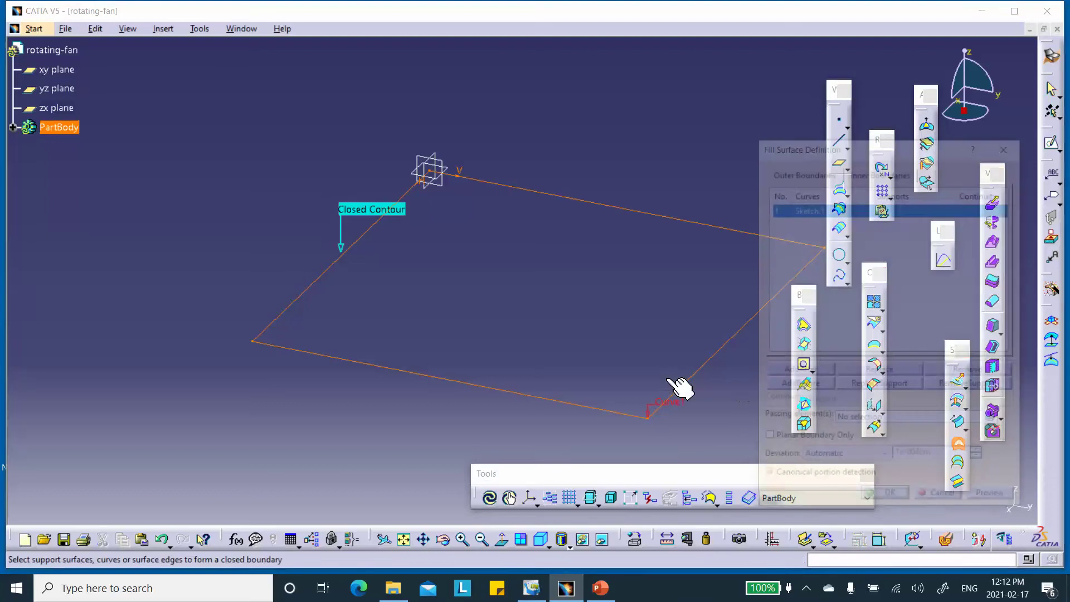
{"action": "left_click", "coordinate": [891, 504]}
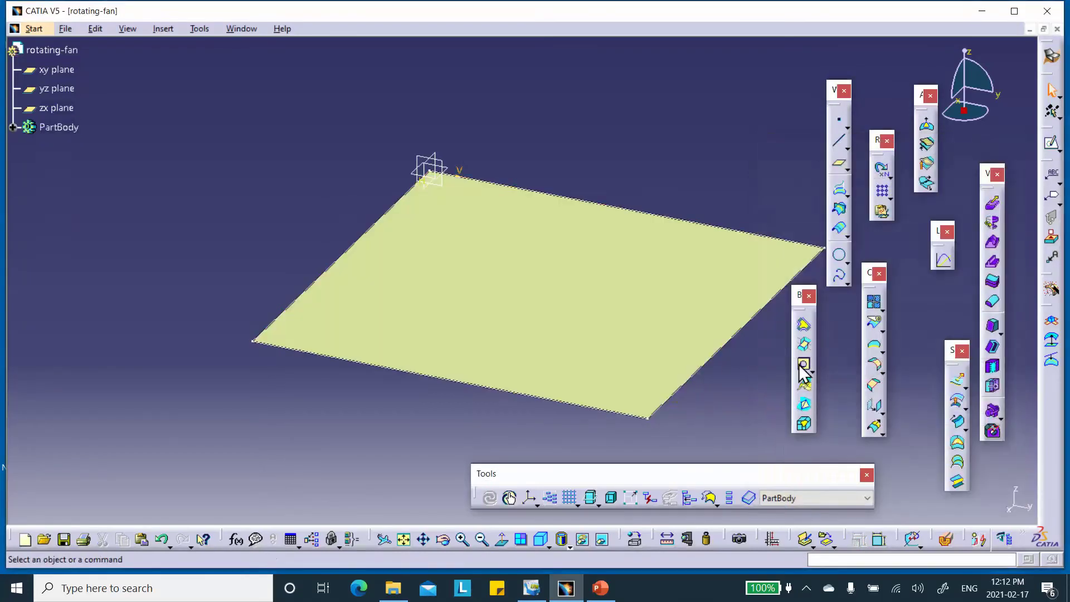
- Create a Join of the fill surface with the default join parameters
{"action": "left_click", "coordinate": [875, 305]}
{"action": "left_click", "coordinate": [594, 301]}
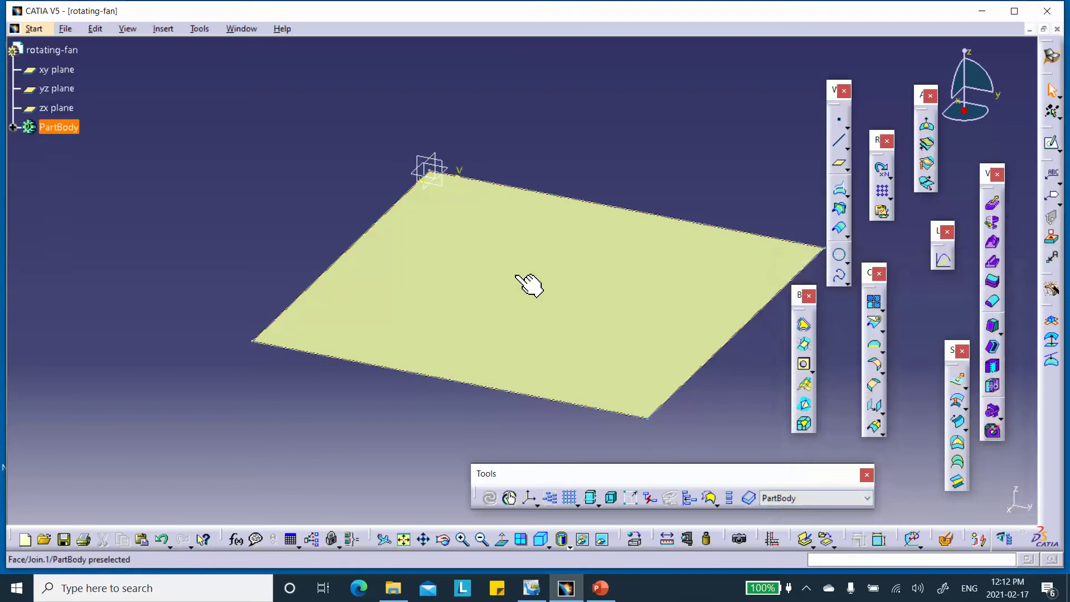
{"action": "left_click", "coordinate": [544, 281]}
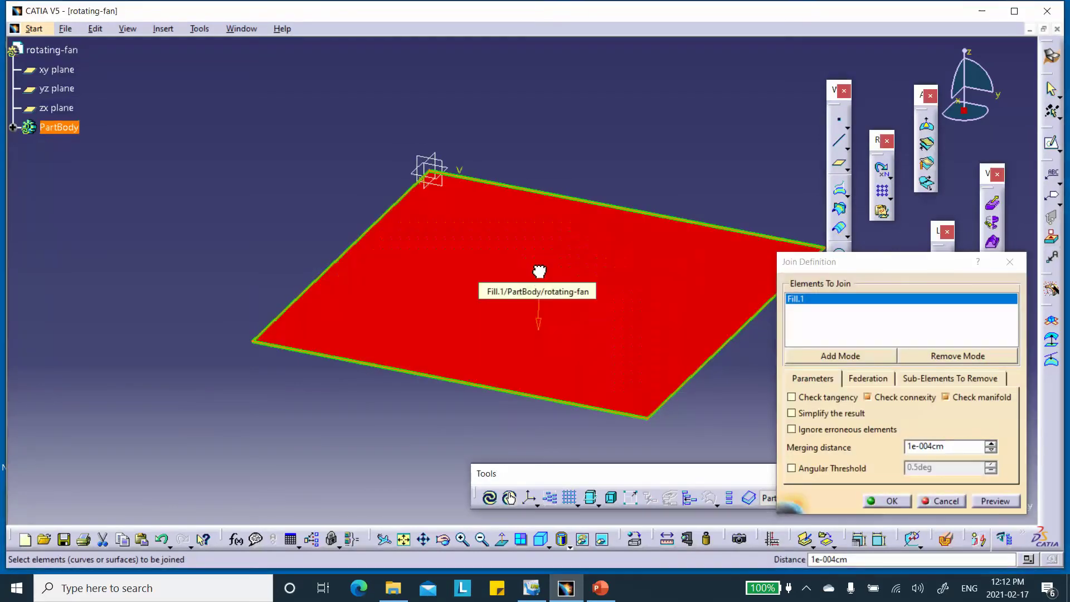
{"action": "left_click", "coordinate": [887, 501]}
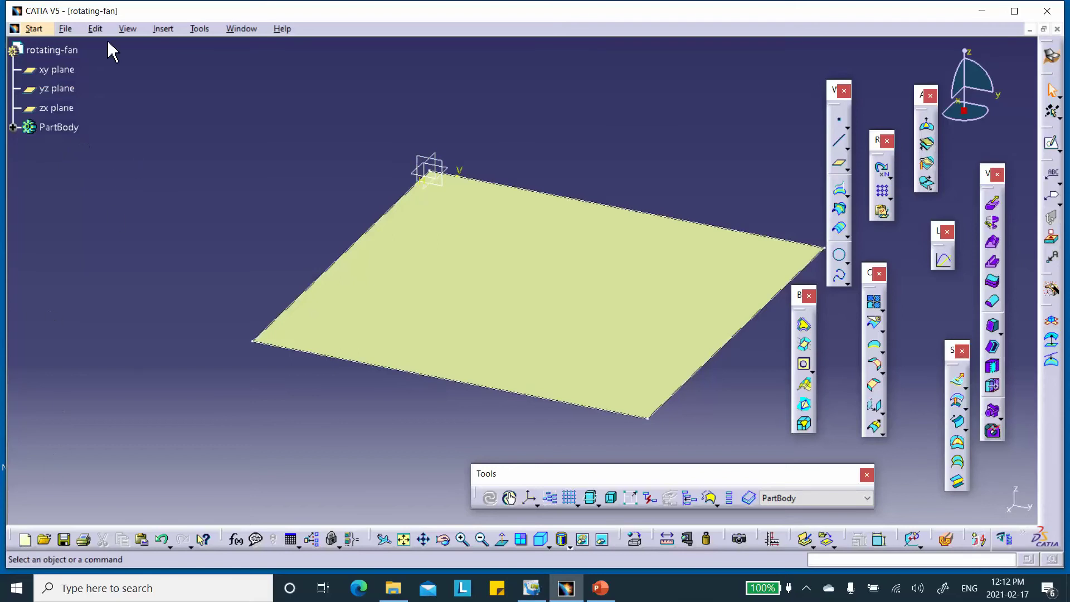
- Save the part through Save Management as rotating-fan in the Rotating_Fan_Frequency_Modulation folder on the Desktop
{"action": "left_click", "coordinate": [66, 32]}
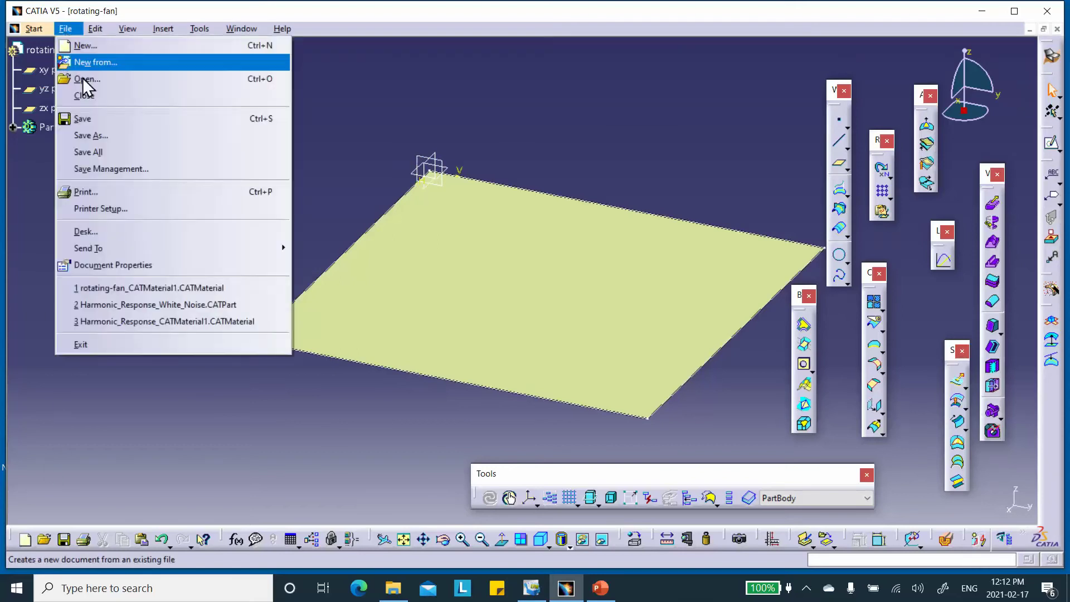
{"action": "left_click", "coordinate": [102, 169]}
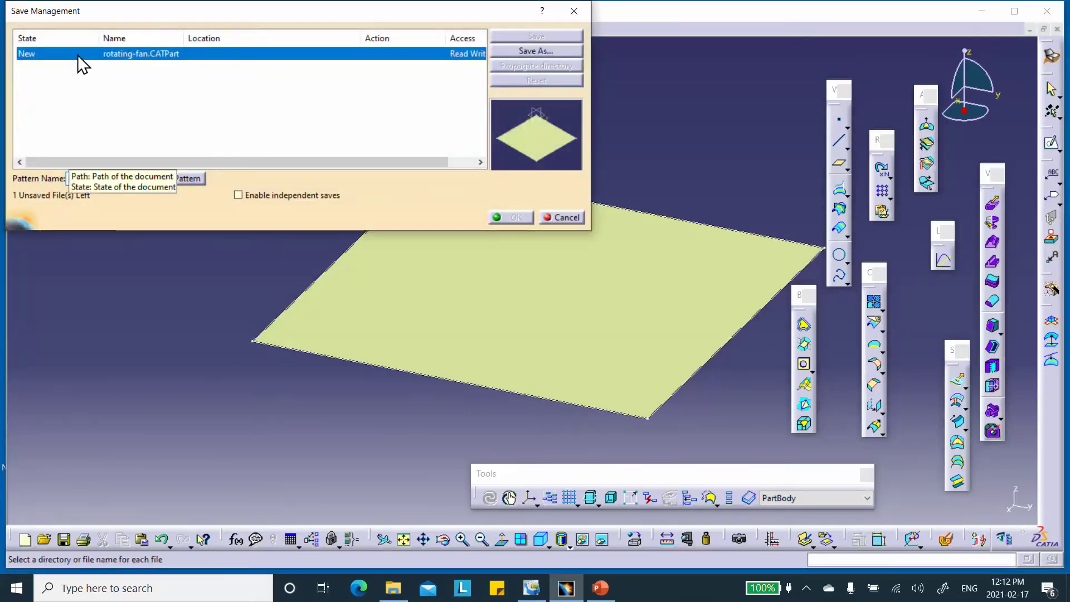
{"action": "left_click", "coordinate": [535, 51]}
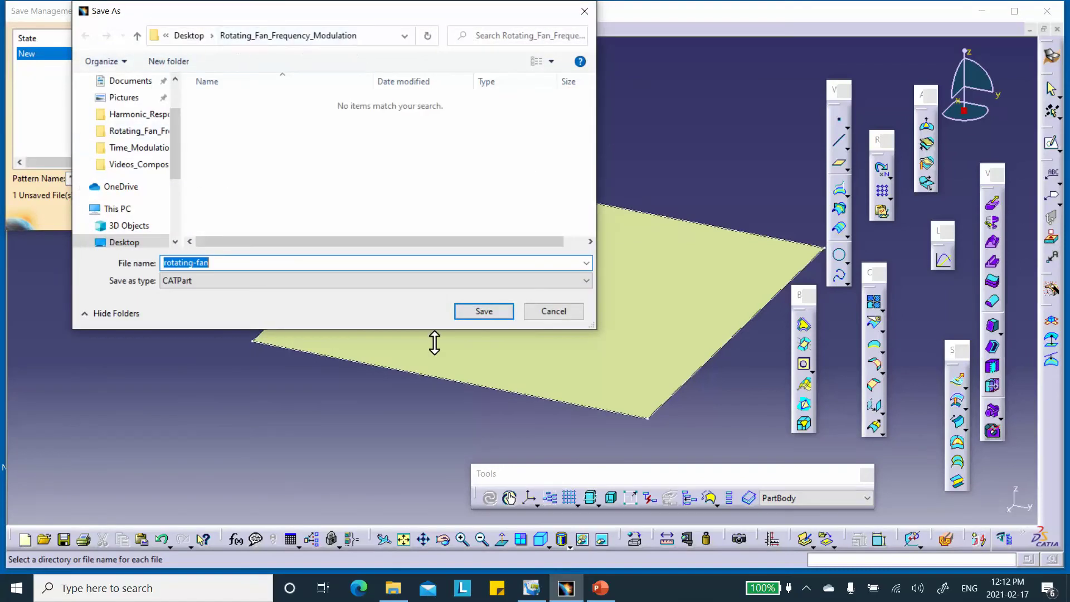
{"action": "left_click", "coordinate": [486, 311]}
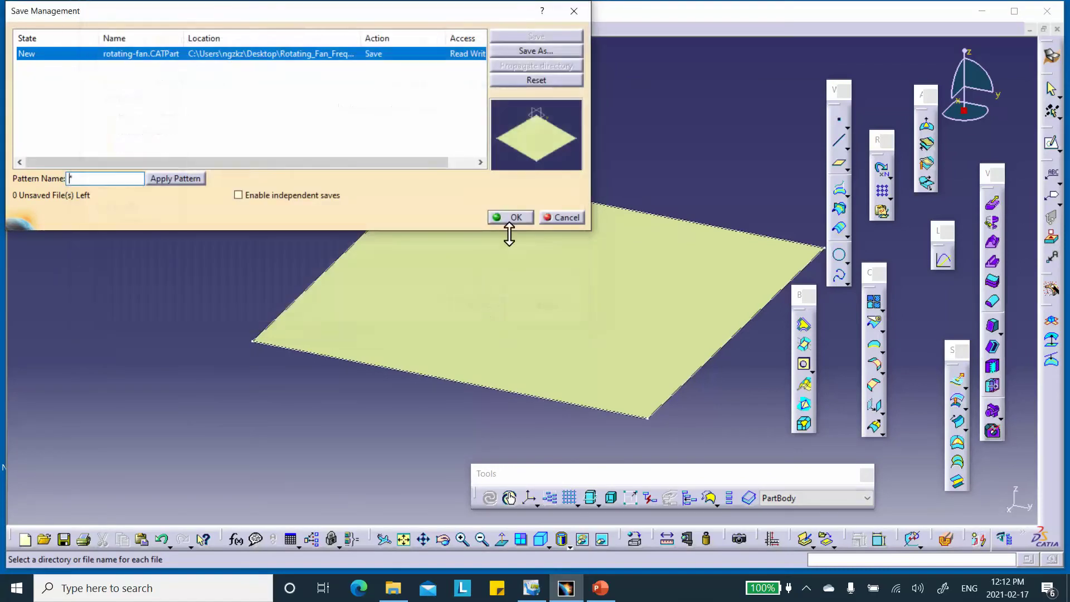
{"action": "left_click", "coordinate": [510, 216]}
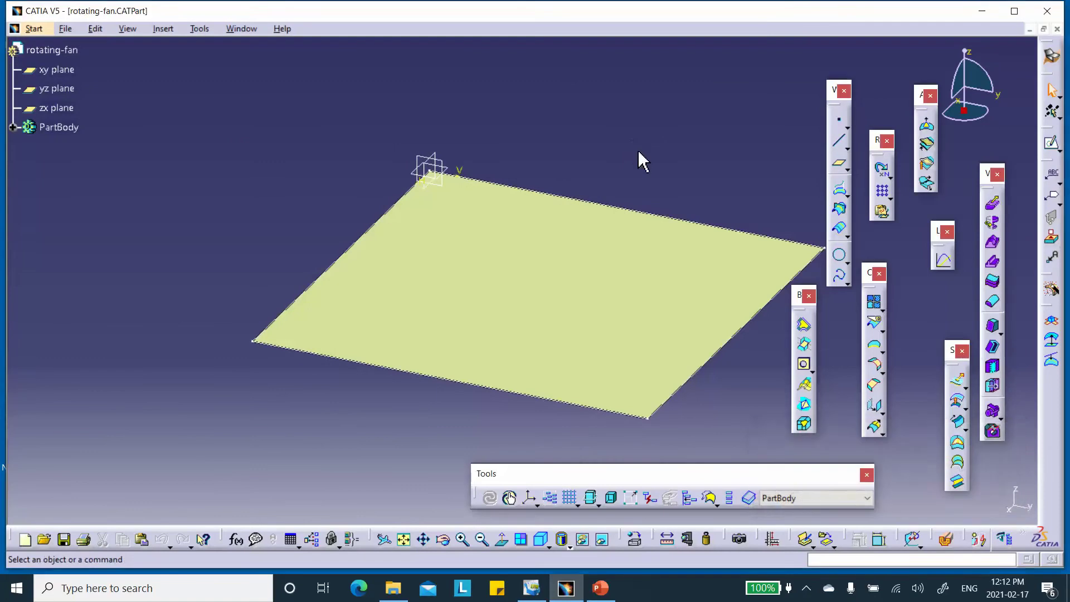
- Start a standard axis system and create its origin point at X 0, Y -20, Z 0 cm
{"action": "left_click", "coordinate": [531, 499]}
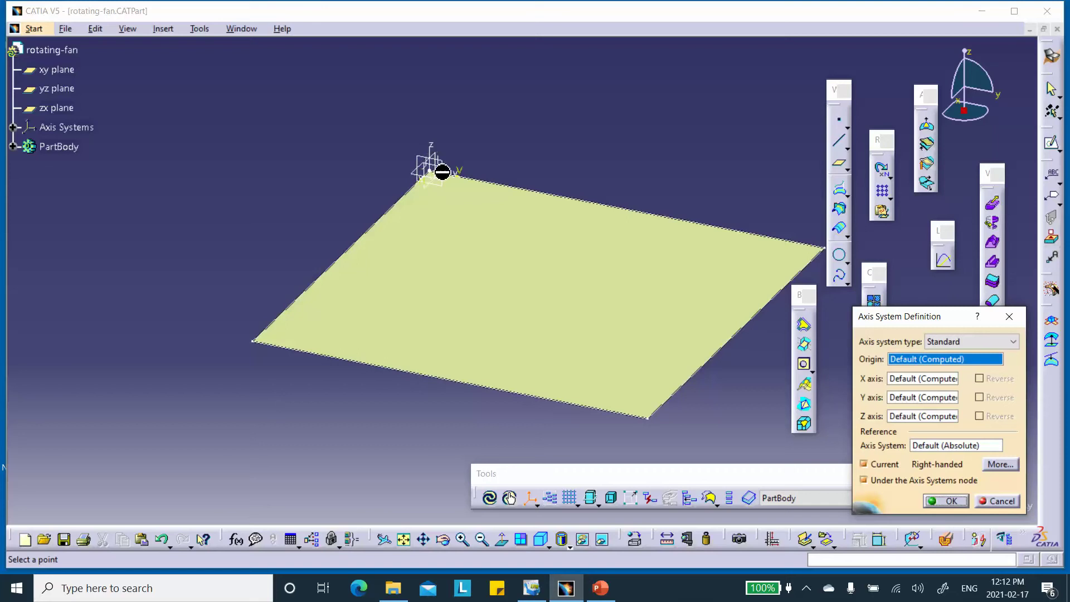
{"action": "right_click", "coordinate": [913, 359]}
{"action": "left_click", "coordinate": [947, 363]}
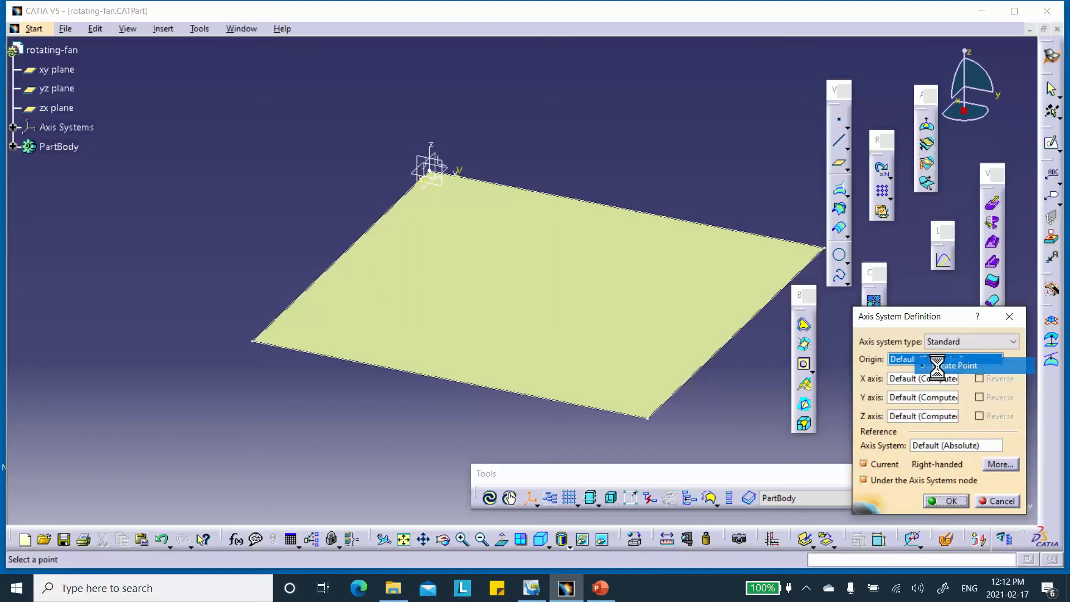
{"action": "double_click", "coordinate": [847, 377]}
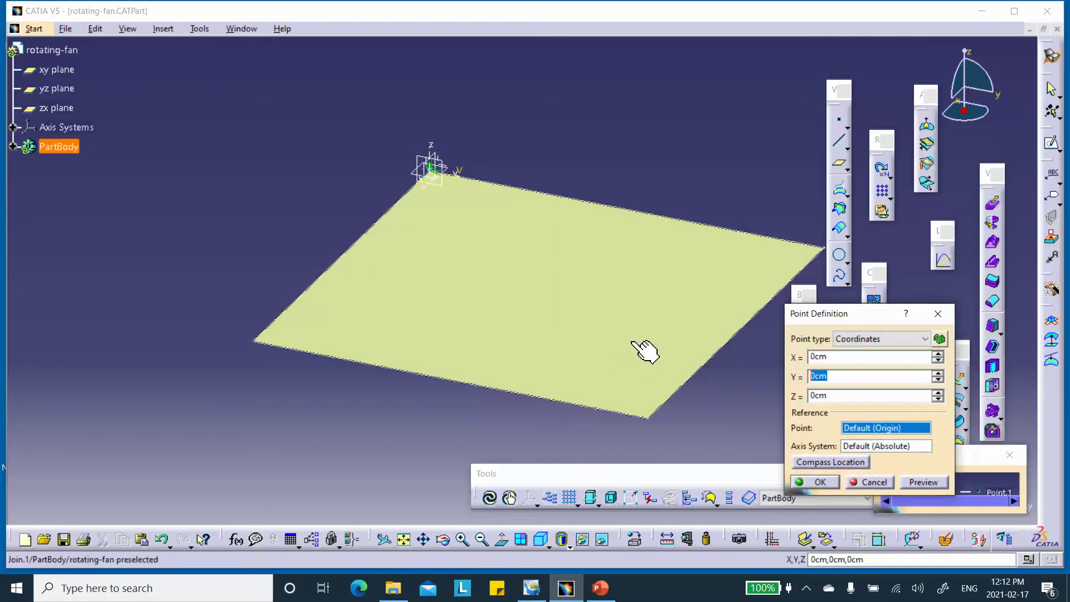
{"action": "type", "text": "-20"}
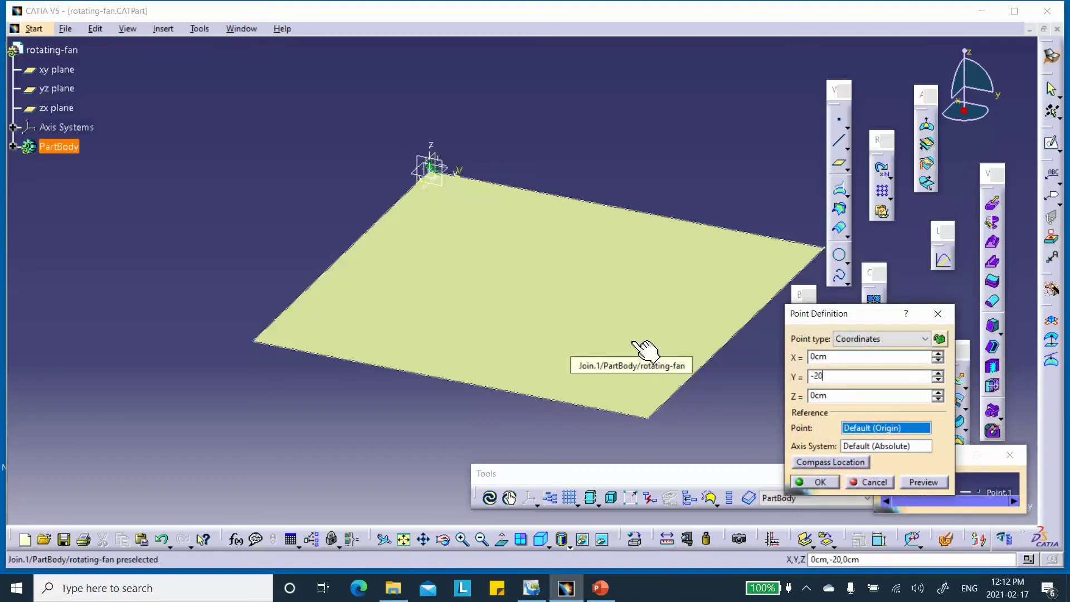
{"action": "left_click", "coordinate": [921, 483]}
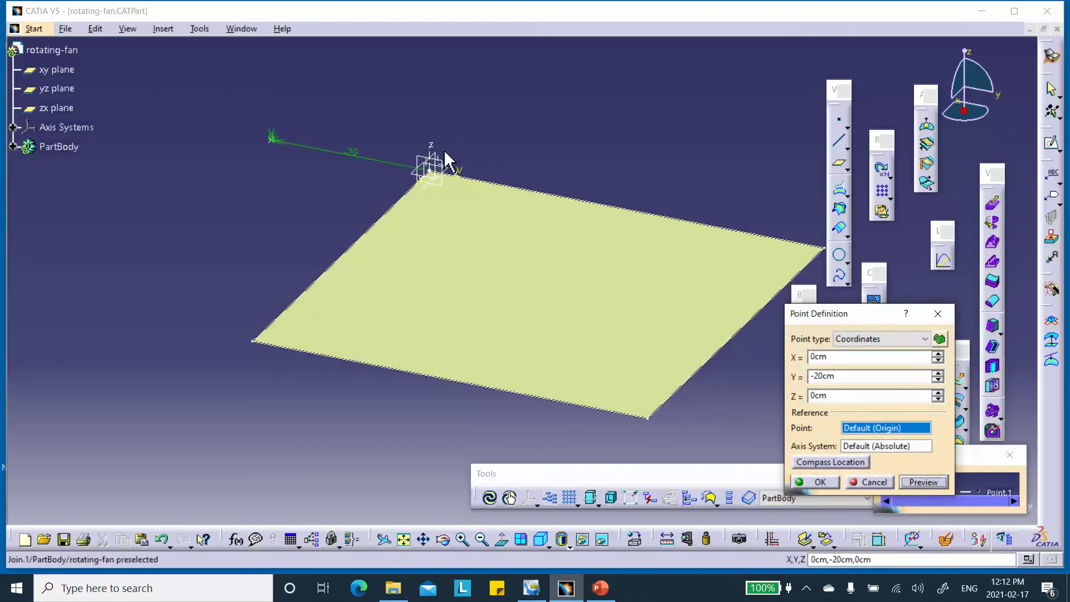
{"action": "left_click", "coordinate": [821, 483]}
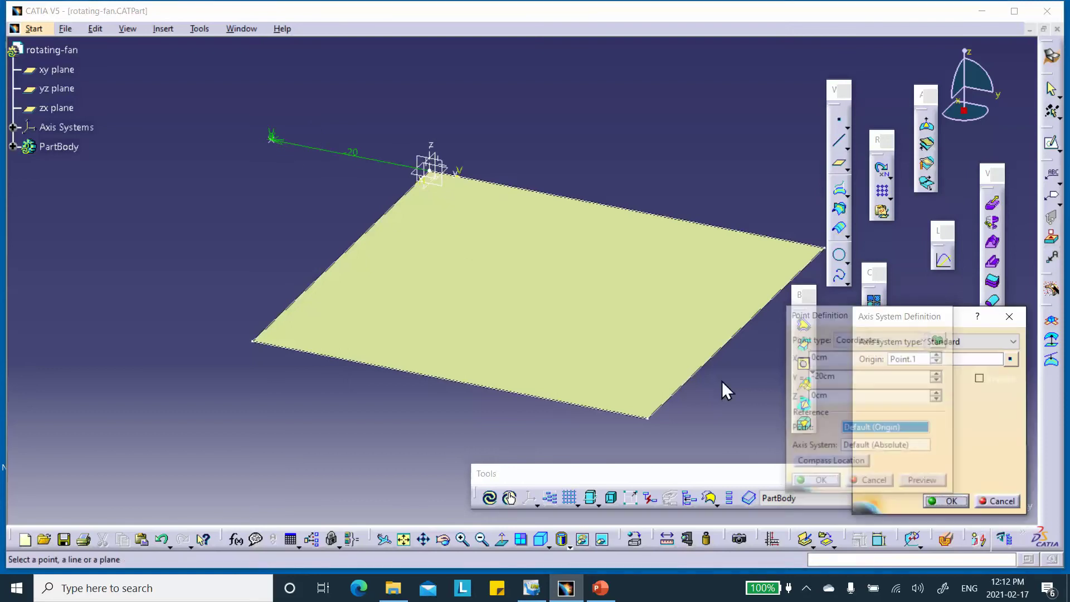
- Turn off the Current option for the new axis system, finish its definition and save the part
{"action": "left_click", "coordinate": [864, 463]}
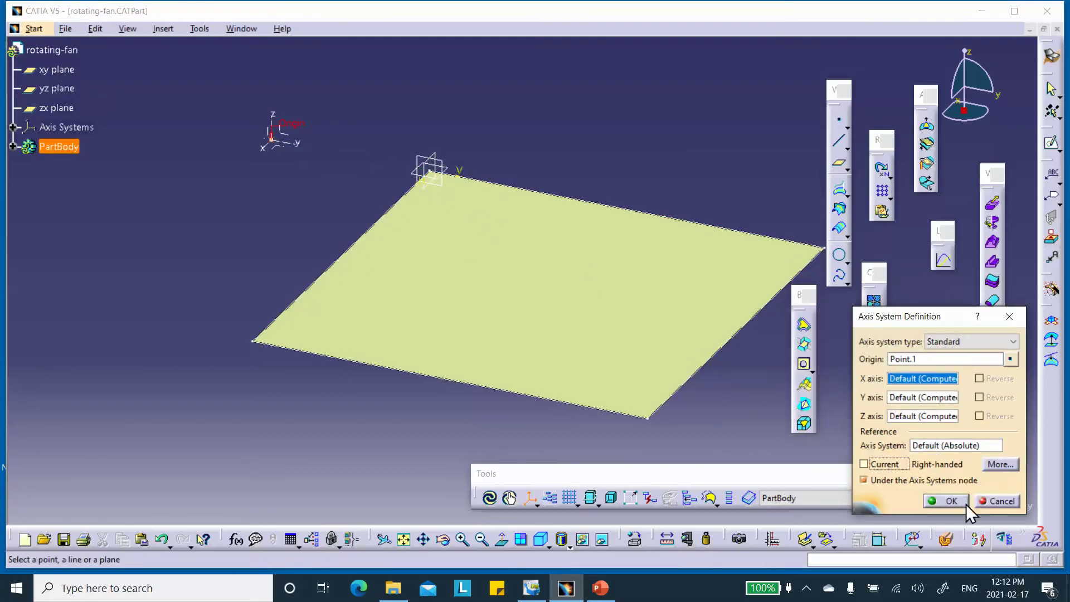
{"action": "left_click", "coordinate": [948, 505]}
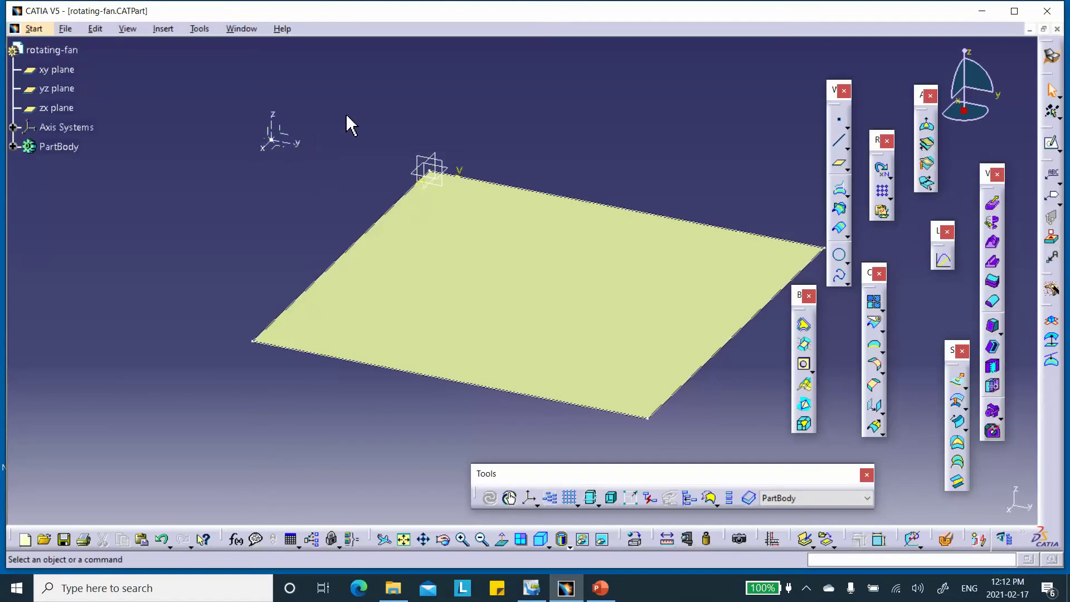
{"action": "left_click", "coordinate": [64, 539]}
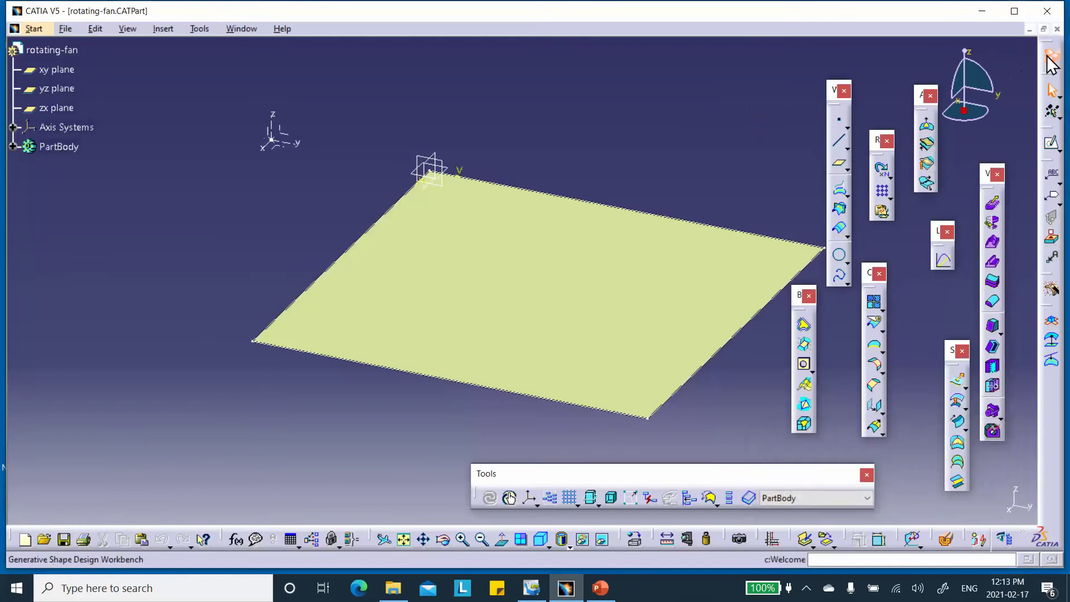
- Switch to the Composites Design workbench and move the Preliminary Design toolbar clear of the plate
{"action": "left_click", "coordinate": [1052, 64]}
{"action": "left_click", "coordinate": [800, 164]}
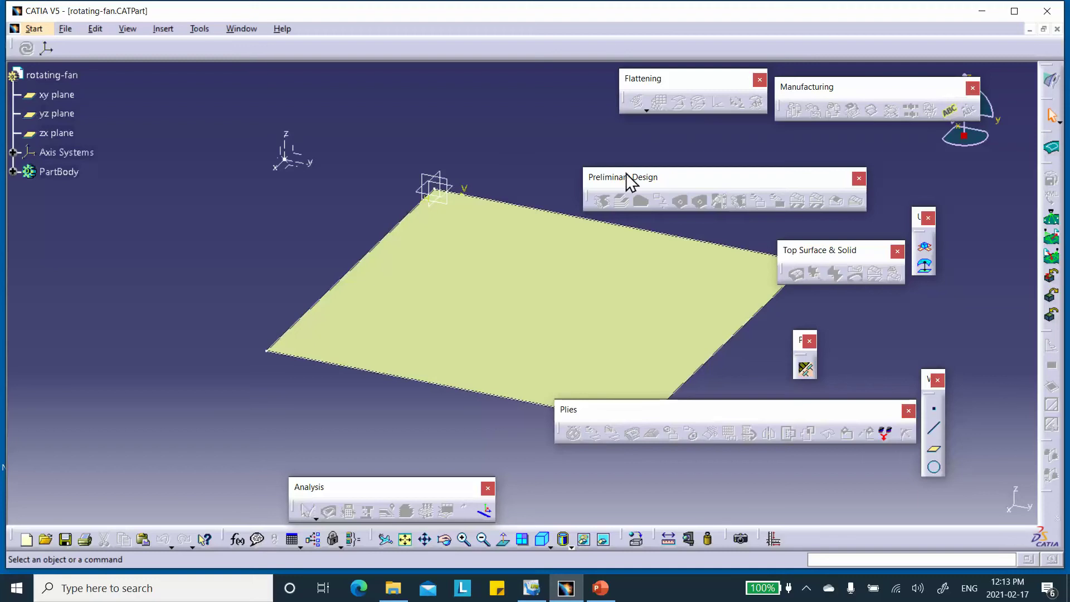
{"action": "left_click_drag", "start_coordinate": [658, 177], "coordinate": [719, 170]}
{"action": "middle_click_drag", "start_coordinate": [591, 207], "coordinate": [538, 160]}
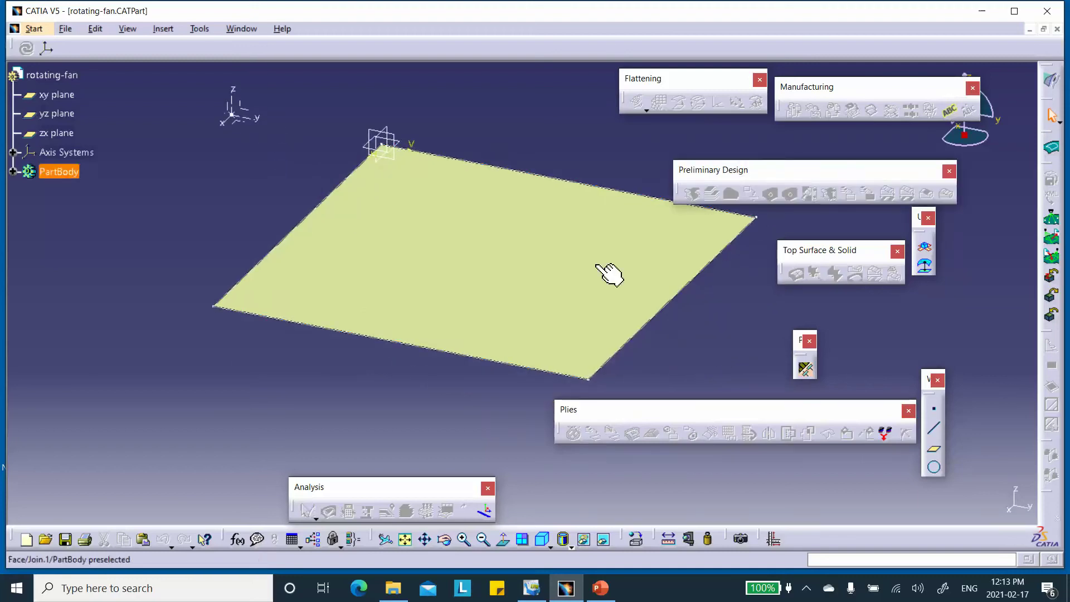
- Add rotating-fan_New Material to the composites parameters from the rotating-fan_CATMaterial1 catalog in the Desktop's Rotating_Fan_Frequency_Modulation folder
{"action": "left_click", "coordinate": [807, 370]}
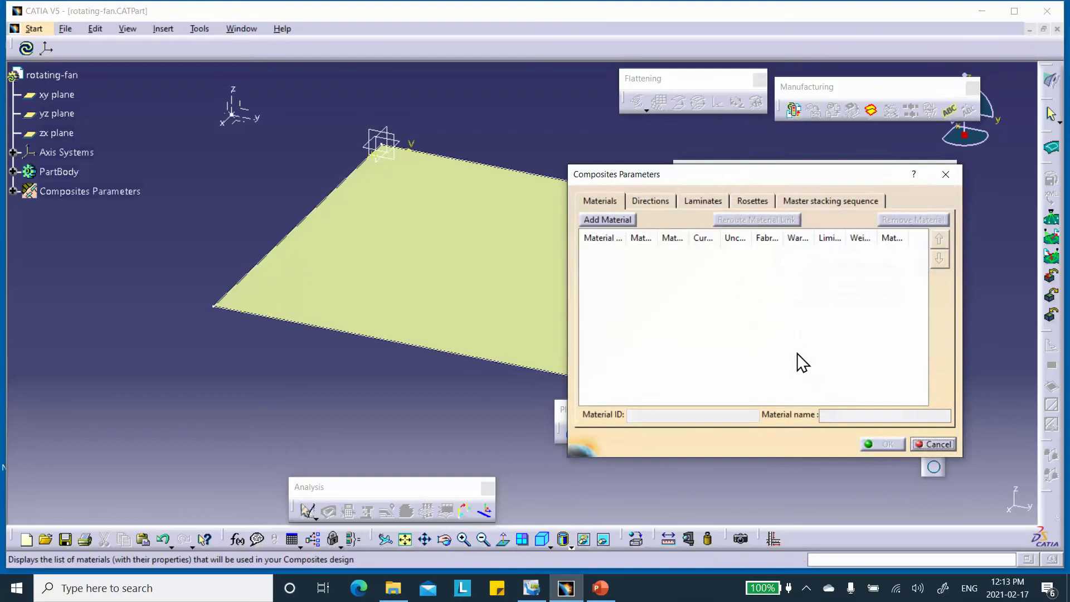
{"action": "left_click", "coordinate": [609, 219]}
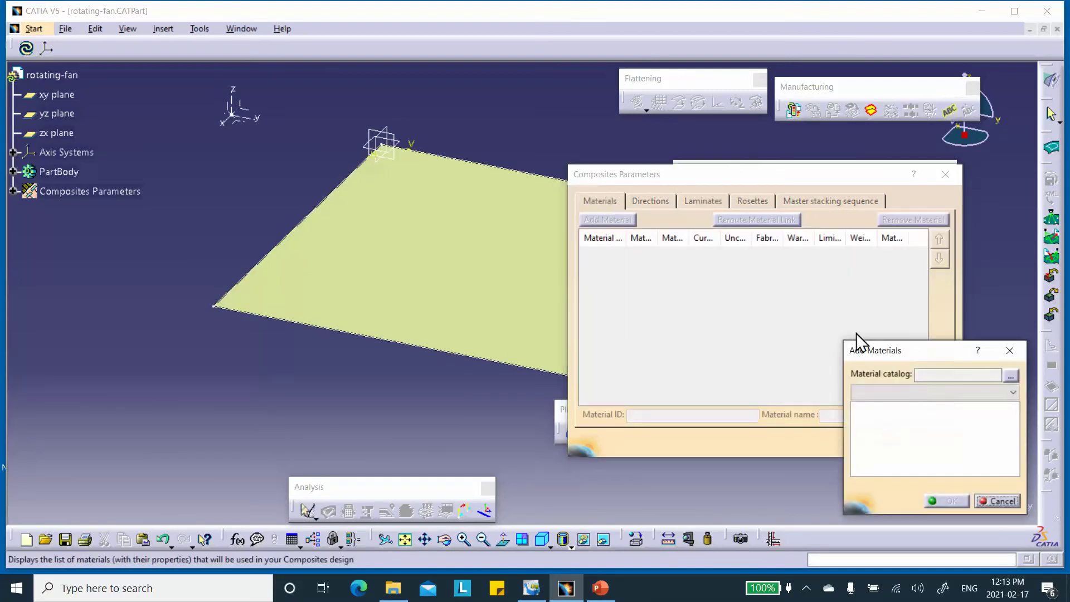
{"action": "left_click", "coordinate": [1010, 376]}
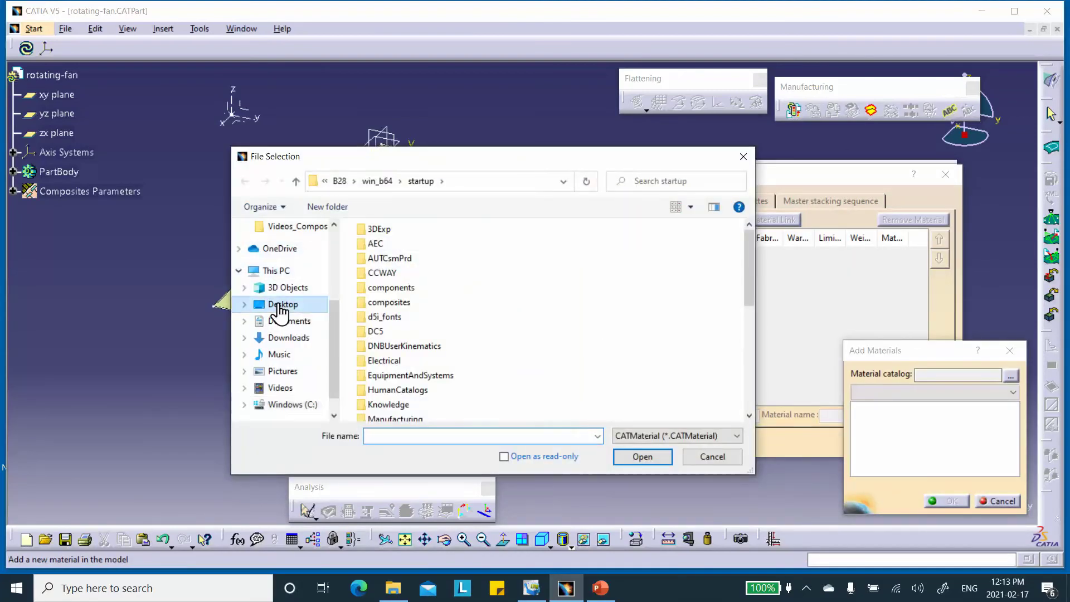
{"action": "left_click", "coordinate": [279, 306]}
{"action": "scroll", "coordinate": [417, 356], "scroll_direction": "down", "scroll_amount": 1}
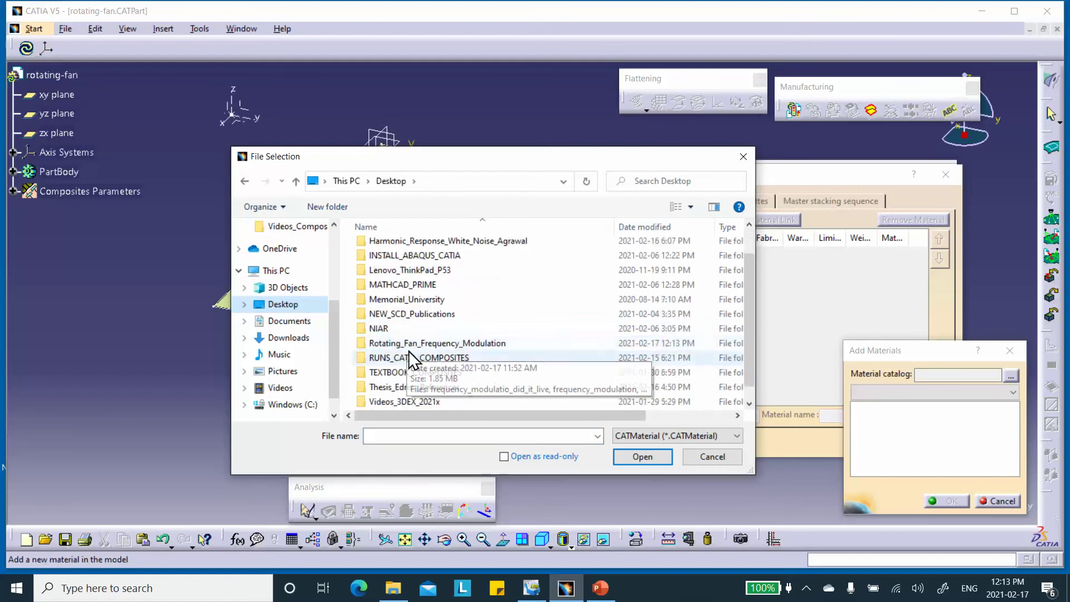
{"action": "double_click", "coordinate": [418, 344]}
{"action": "left_click", "coordinate": [421, 249]}
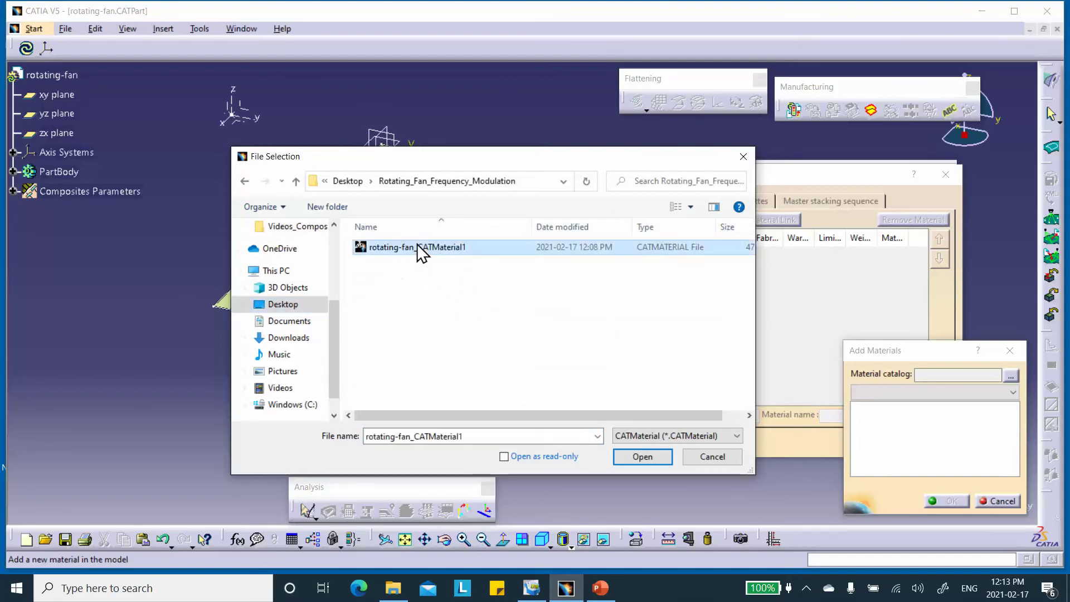
{"action": "left_click", "coordinate": [643, 456]}
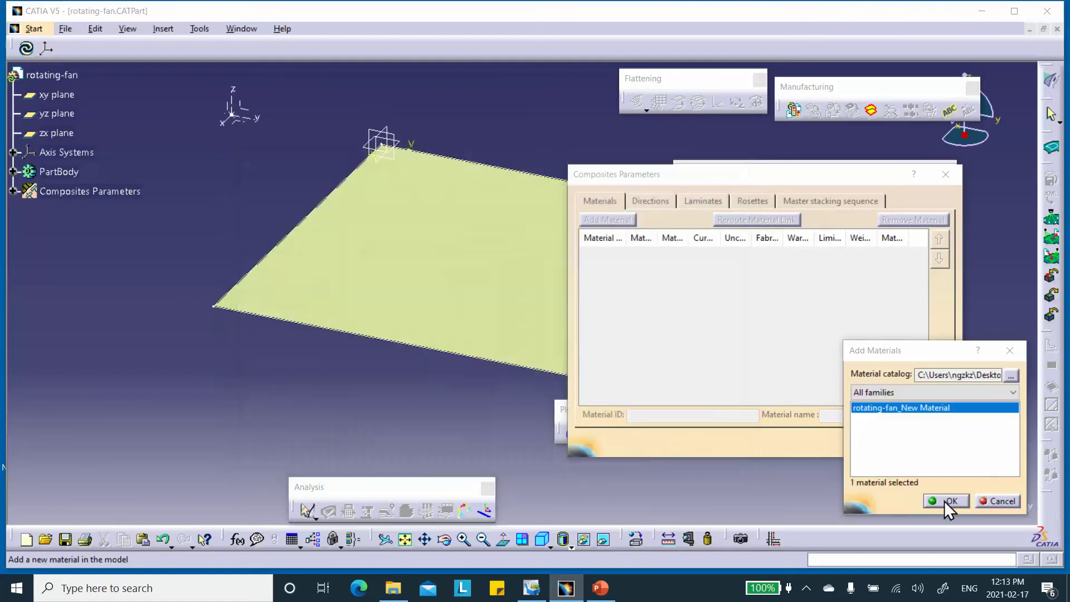
{"action": "left_click", "coordinate": [950, 501]}
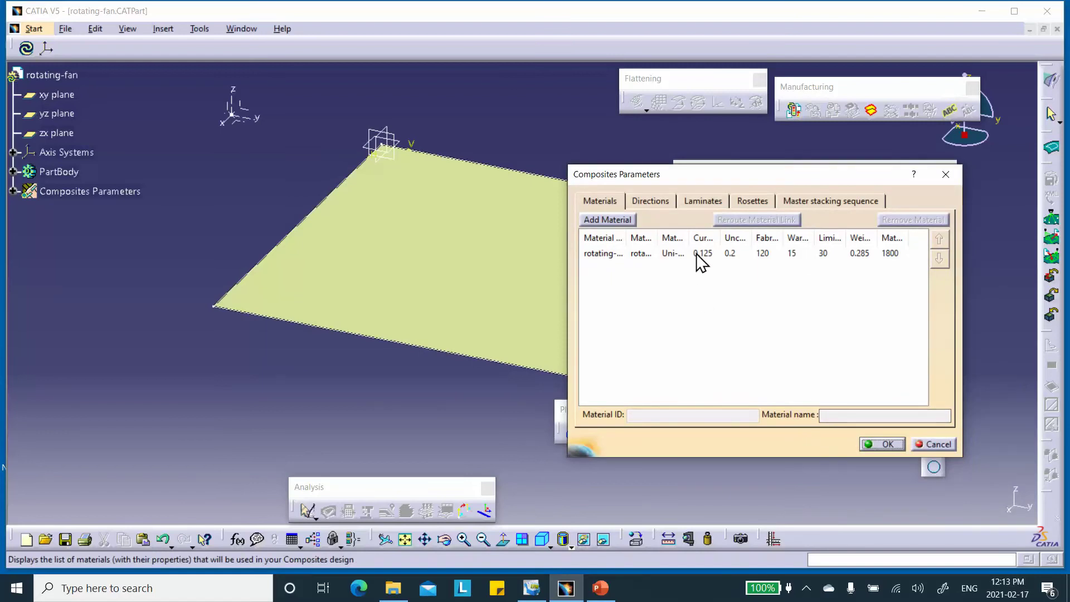
- Define a Cartesian rosette on the offset axis system in the composites parameters, accept the parameters and save the part
{"action": "left_click", "coordinate": [647, 201]}
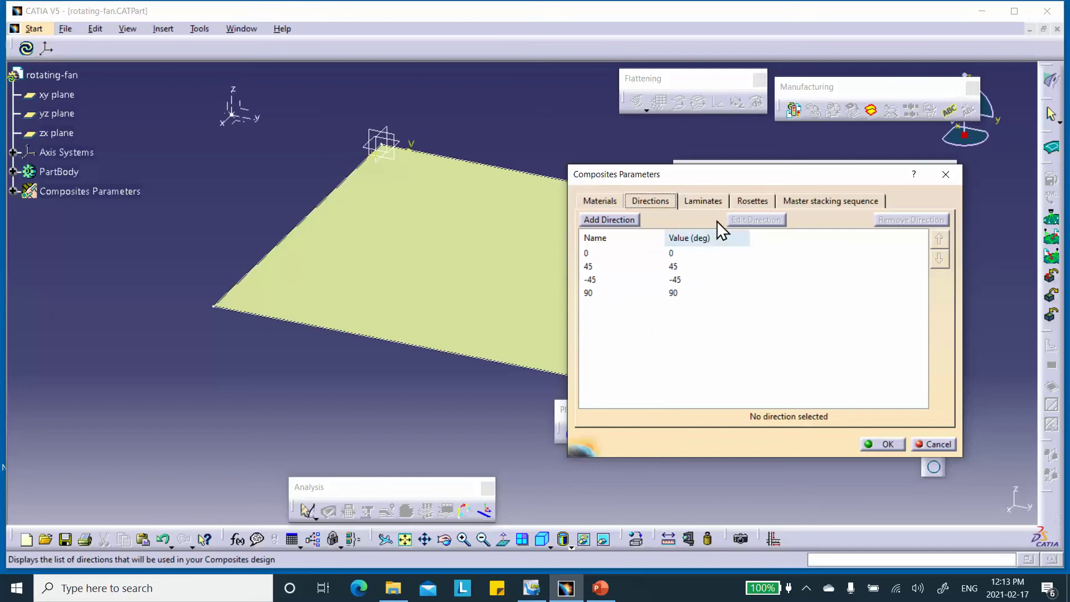
{"action": "left_click", "coordinate": [747, 203]}
{"action": "left_click", "coordinate": [605, 220]}
{"action": "left_click", "coordinate": [231, 108]}
{"action": "left_click", "coordinate": [778, 377]}
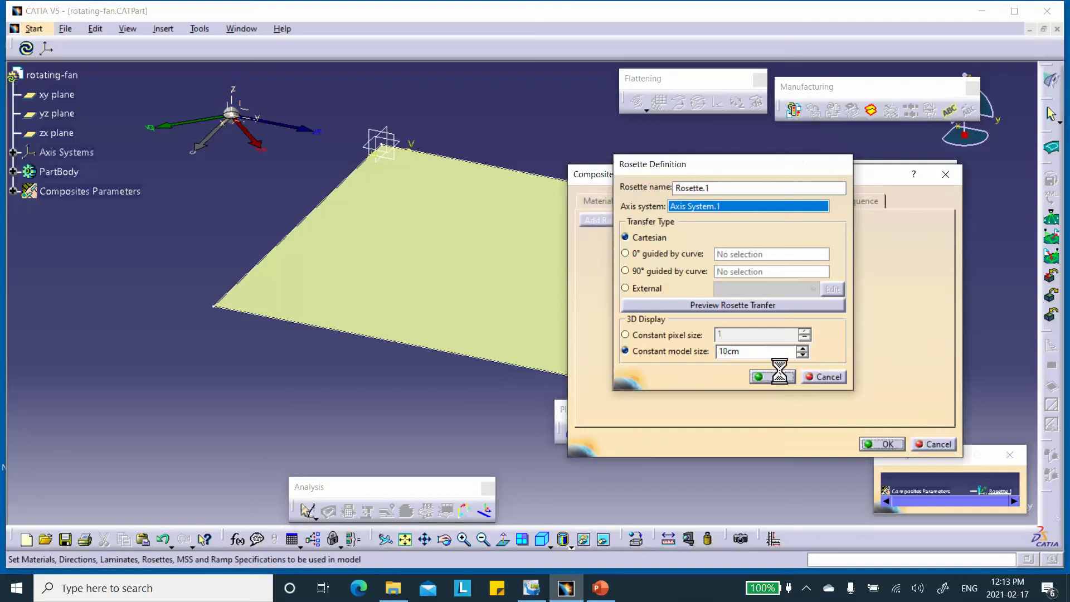
{"action": "left_click", "coordinate": [883, 444]}
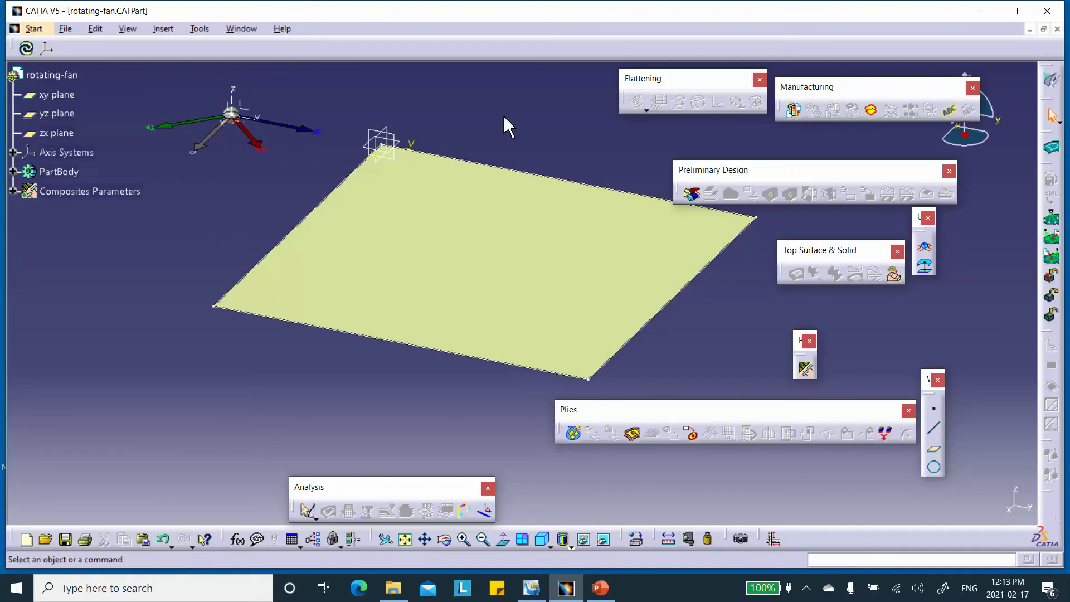
{"action": "left_click", "coordinate": [65, 539]}
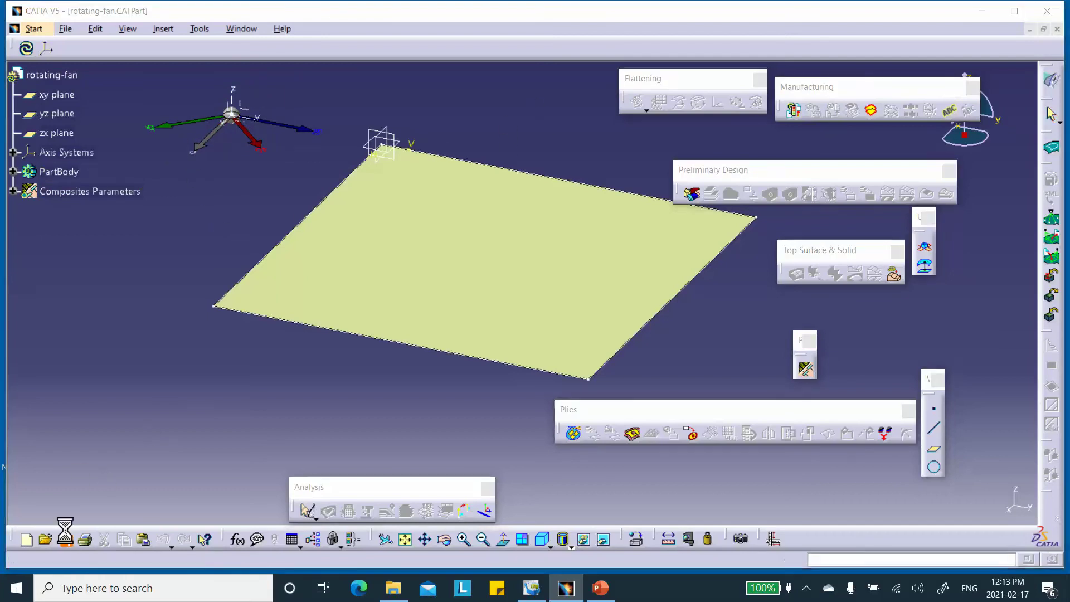
- Create a plies group on the joined plate surface with Rosette.1, its draping direction reversed to point upward, and expand the stacking
{"action": "left_click", "coordinate": [575, 434]}
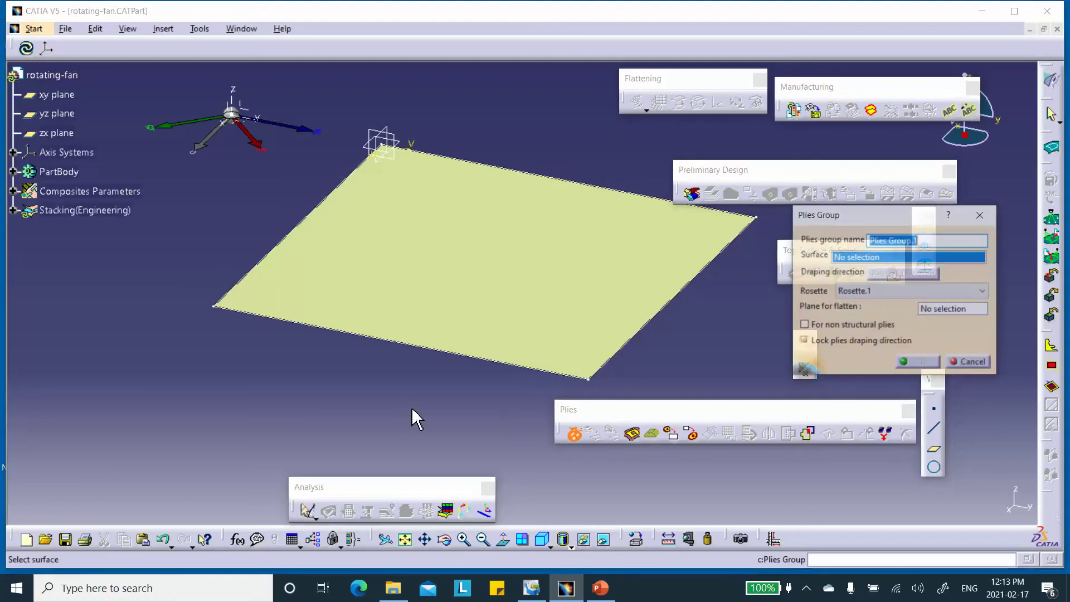
{"action": "left_click", "coordinate": [417, 334]}
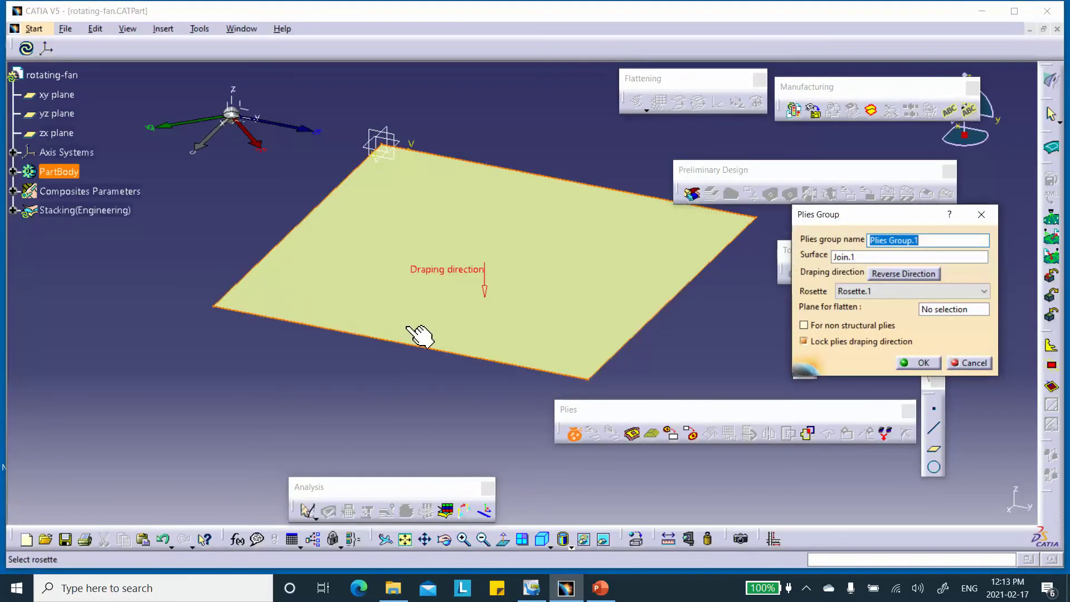
{"action": "left_click", "coordinate": [484, 290]}
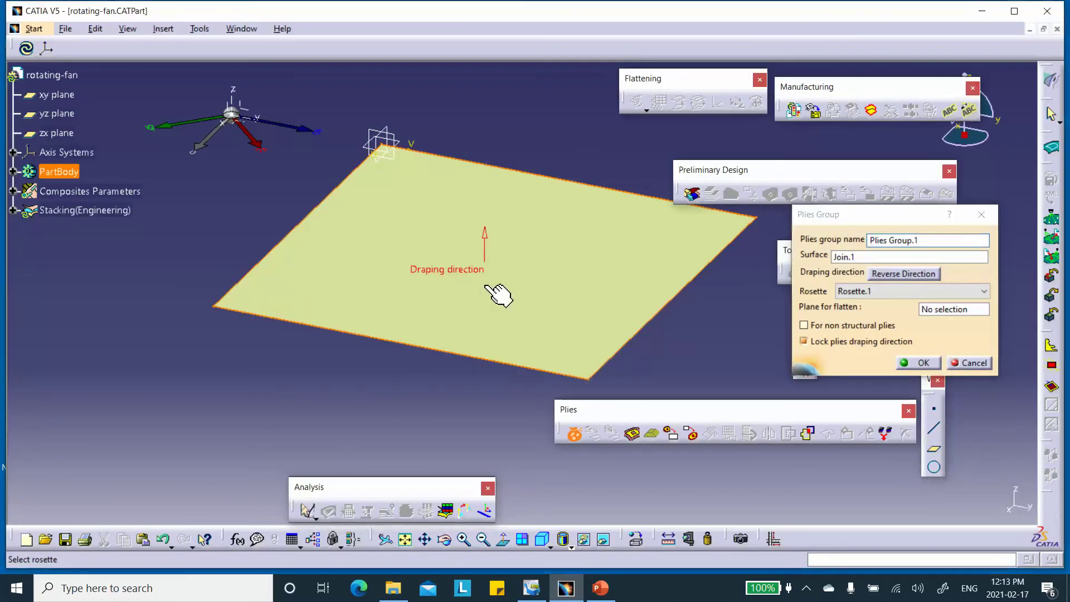
{"action": "left_click", "coordinate": [921, 363]}
{"action": "left_click", "coordinate": [12, 210]}
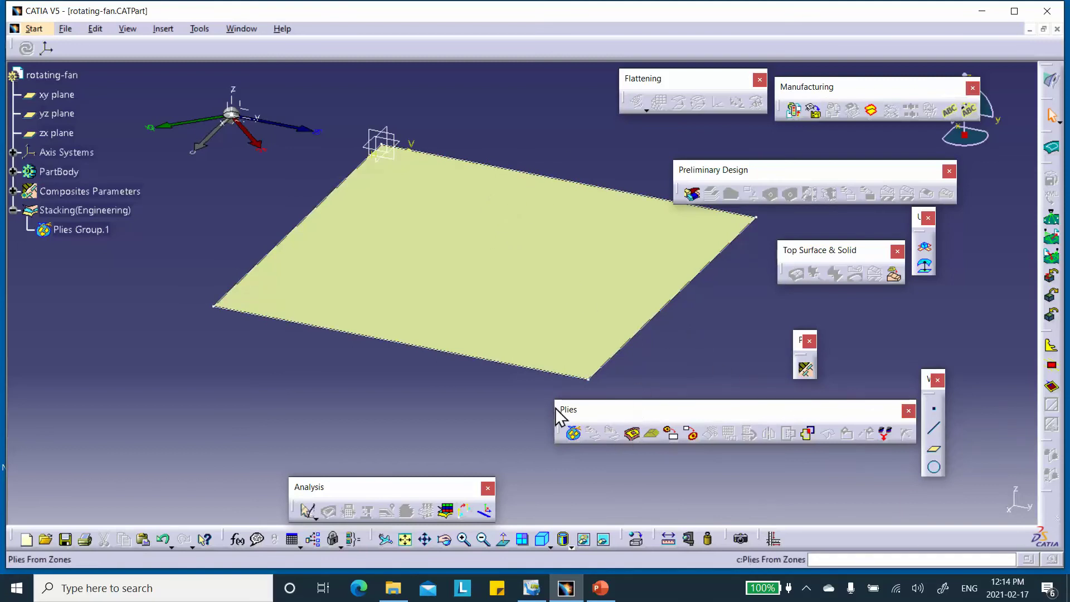
- Create a 45-degree ply in the plies group, using the plate's boundary sketch as its contour, and expand its sequence
{"action": "left_click", "coordinate": [632, 433]}
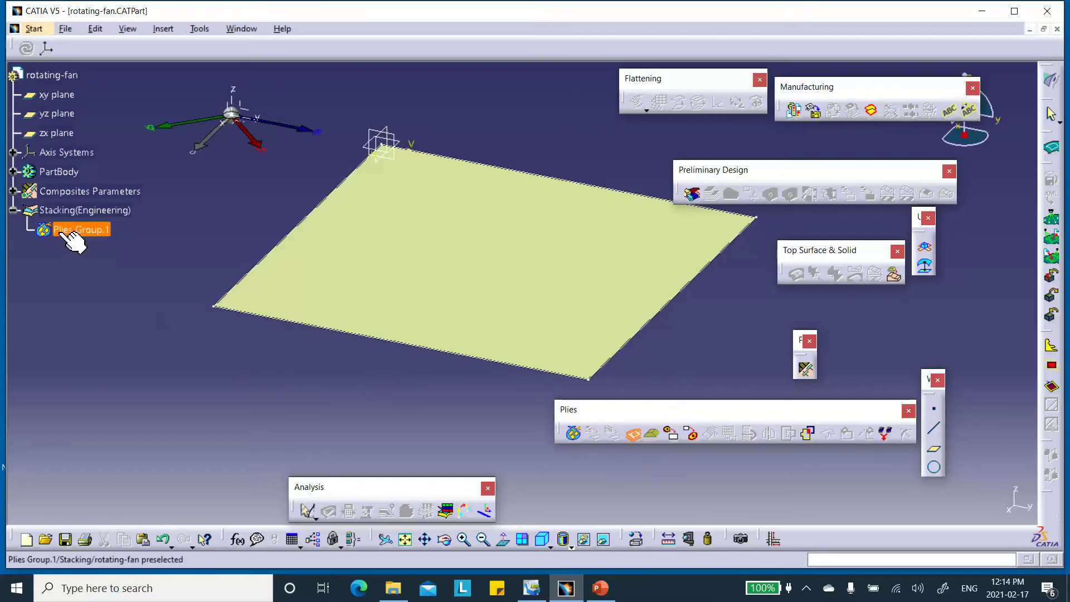
{"action": "left_click", "coordinate": [64, 232]}
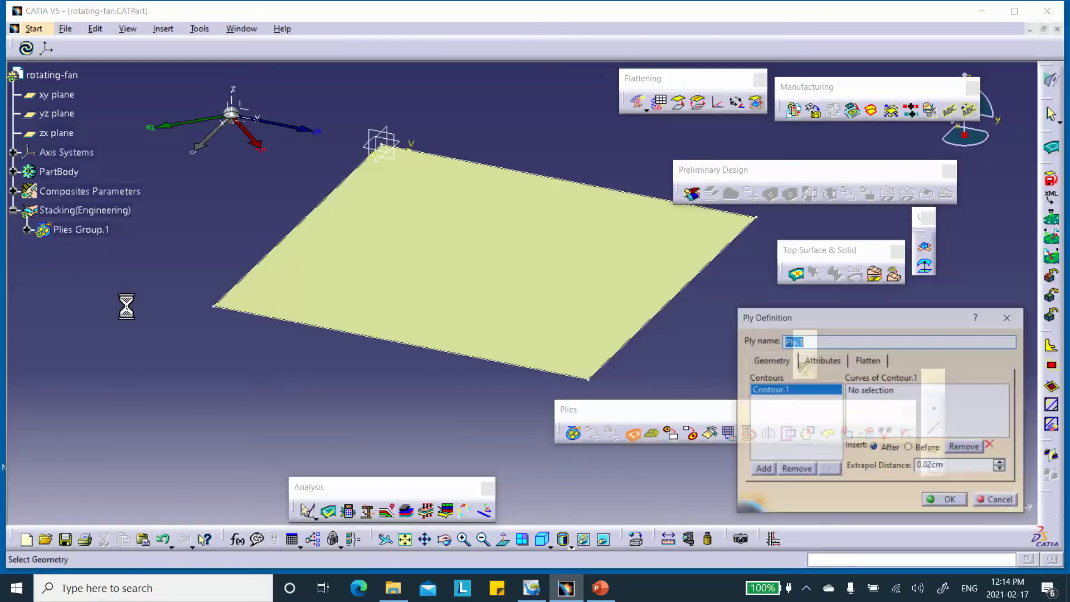
{"action": "left_click", "coordinate": [877, 393]}
{"action": "left_click", "coordinate": [678, 318]}
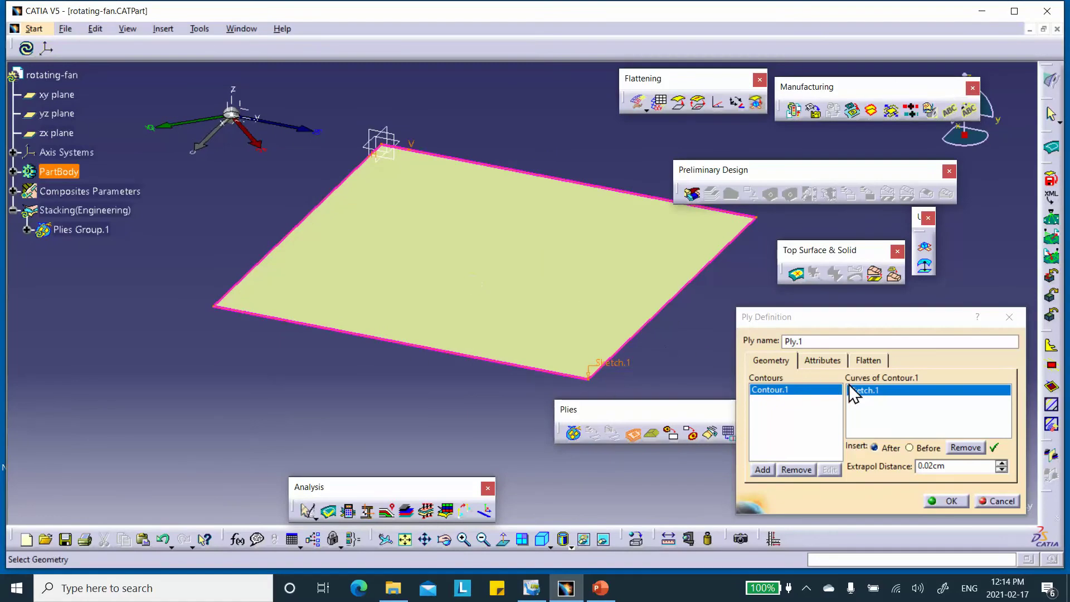
{"action": "left_click", "coordinate": [822, 360]}
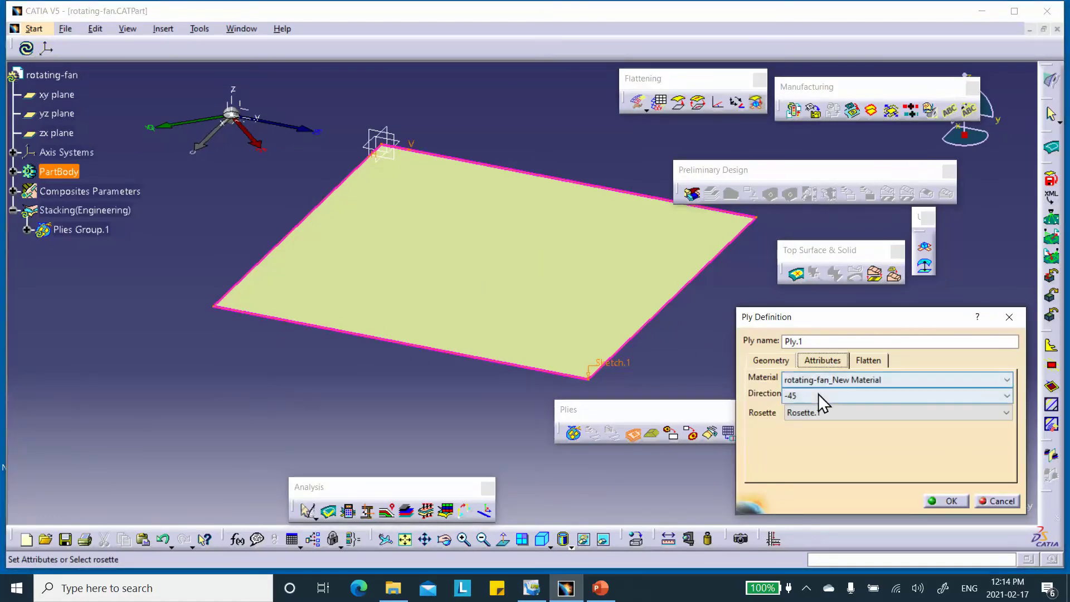
{"action": "left_click", "coordinate": [818, 395]}
{"action": "left_click", "coordinate": [811, 421]}
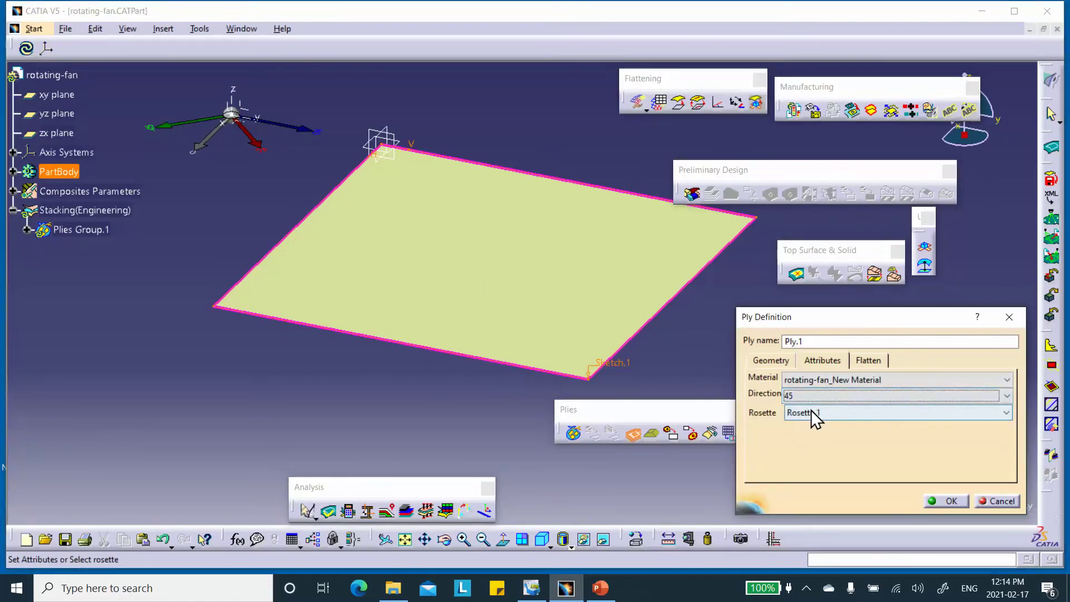
{"action": "left_click", "coordinate": [946, 500]}
{"action": "left_click", "coordinate": [26, 230]}
{"action": "left_click", "coordinate": [41, 249]}
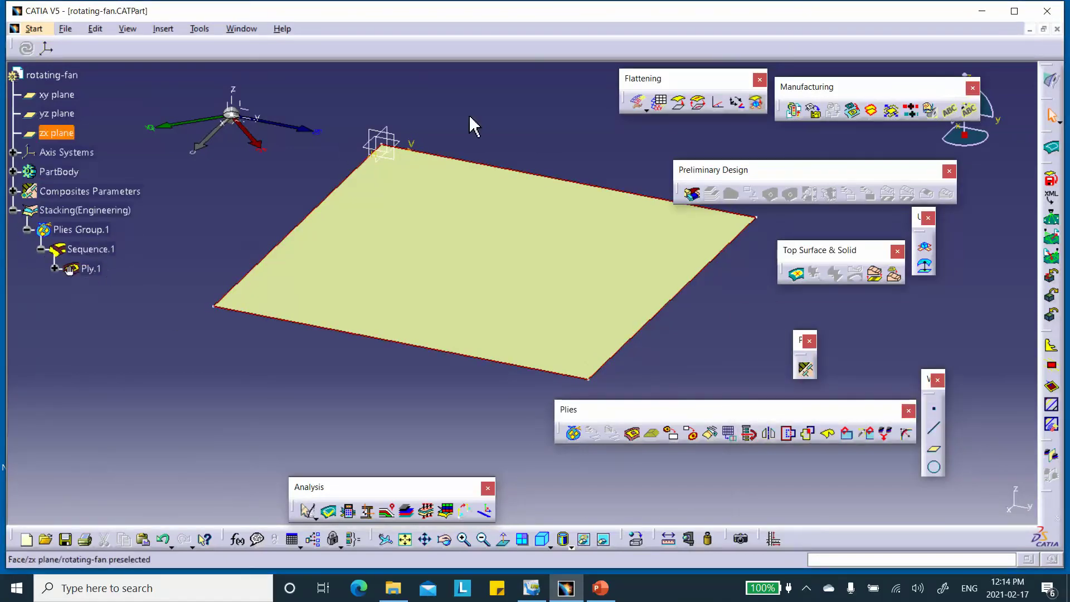
- Add a second ply after Sequence.1 with the first ply's contour and a direction of -45
{"action": "left_click", "coordinate": [634, 433]}
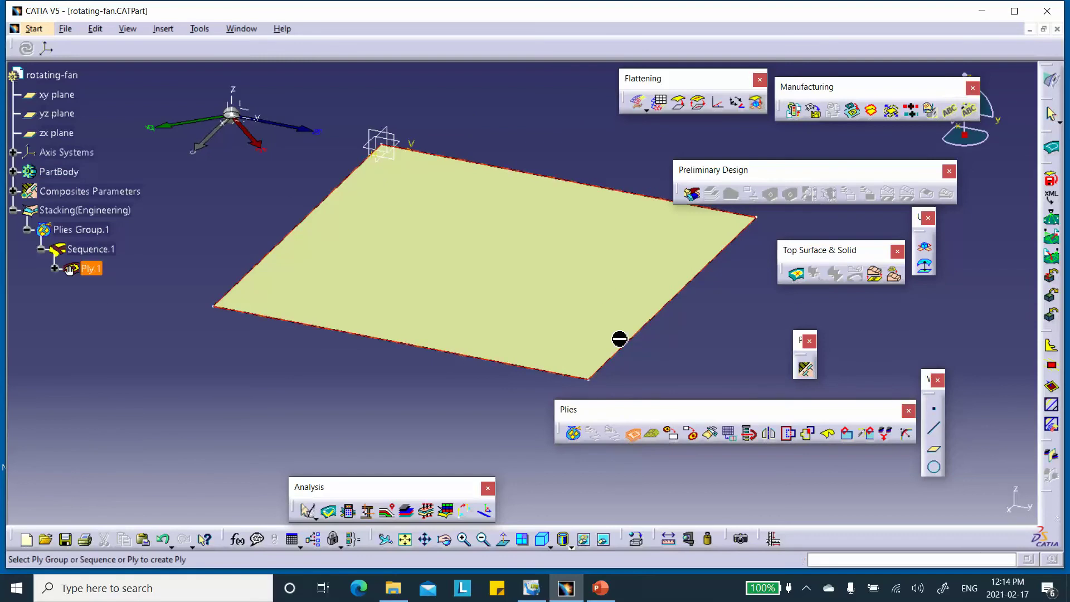
{"action": "left_click", "coordinate": [103, 249]}
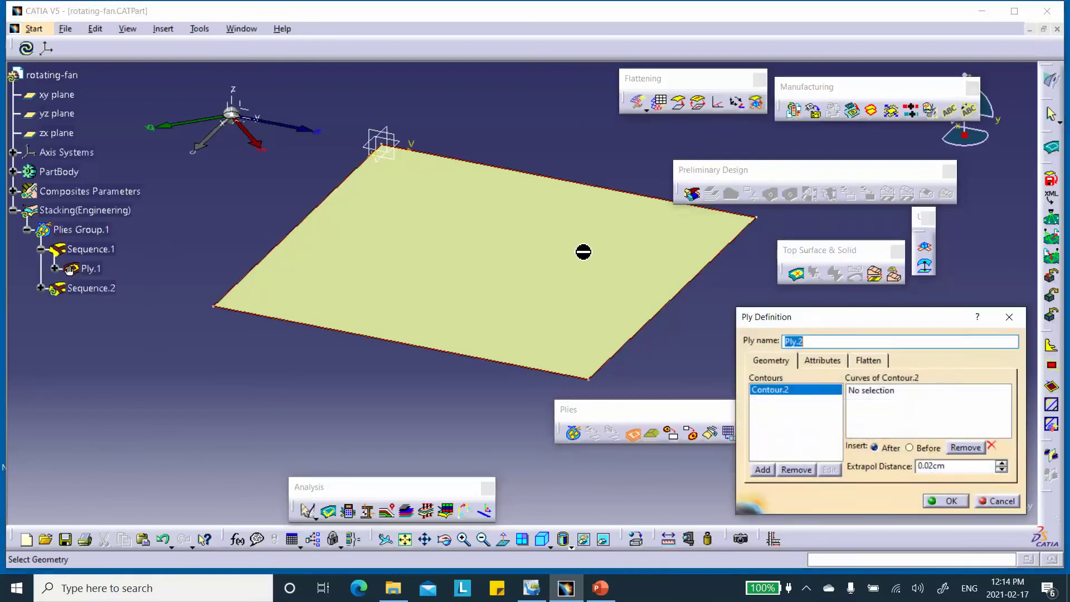
{"action": "left_click", "coordinate": [660, 310]}
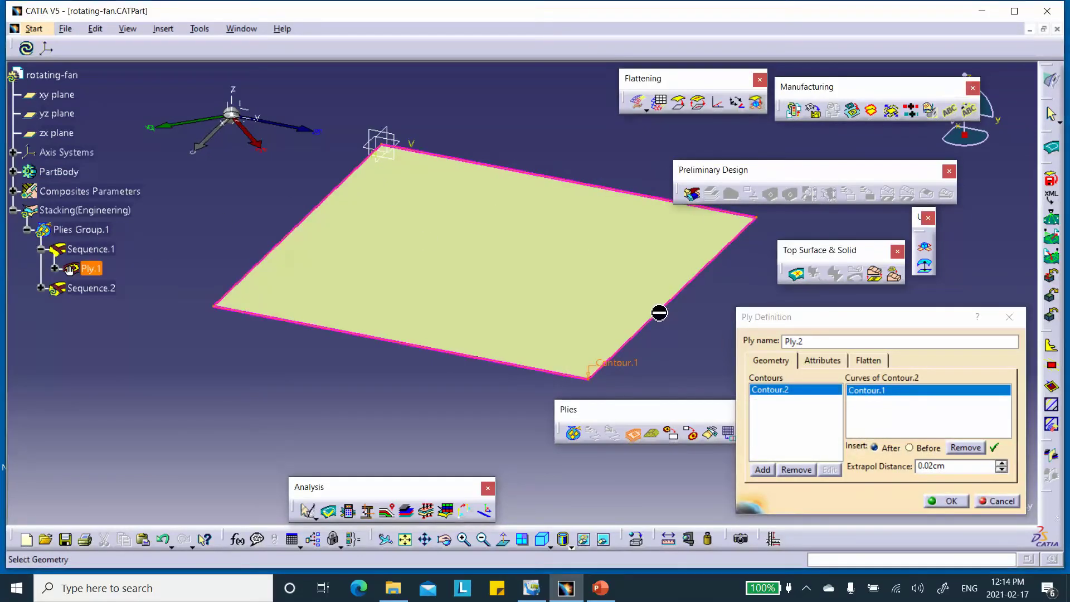
{"action": "left_click", "coordinate": [811, 361]}
{"action": "left_click", "coordinate": [830, 394]}
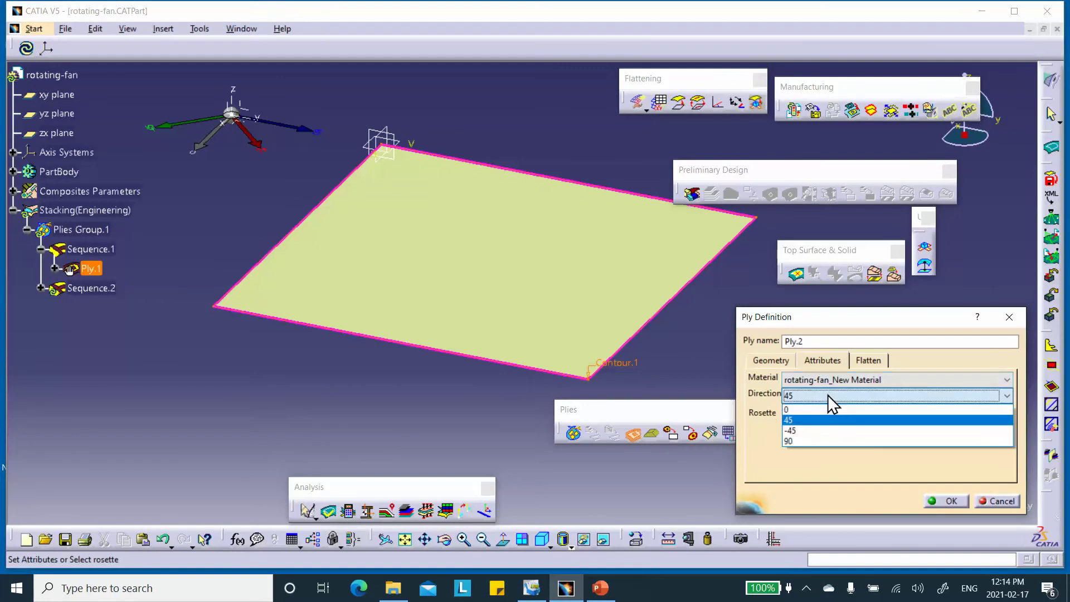
{"action": "left_click", "coordinate": [828, 430]}
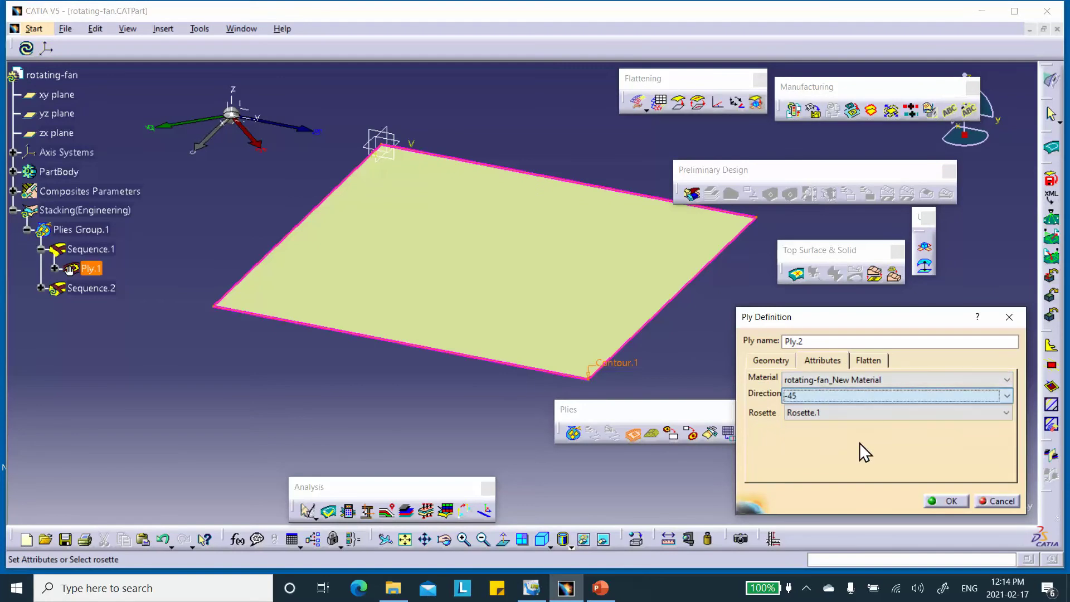
{"action": "left_click", "coordinate": [947, 500]}
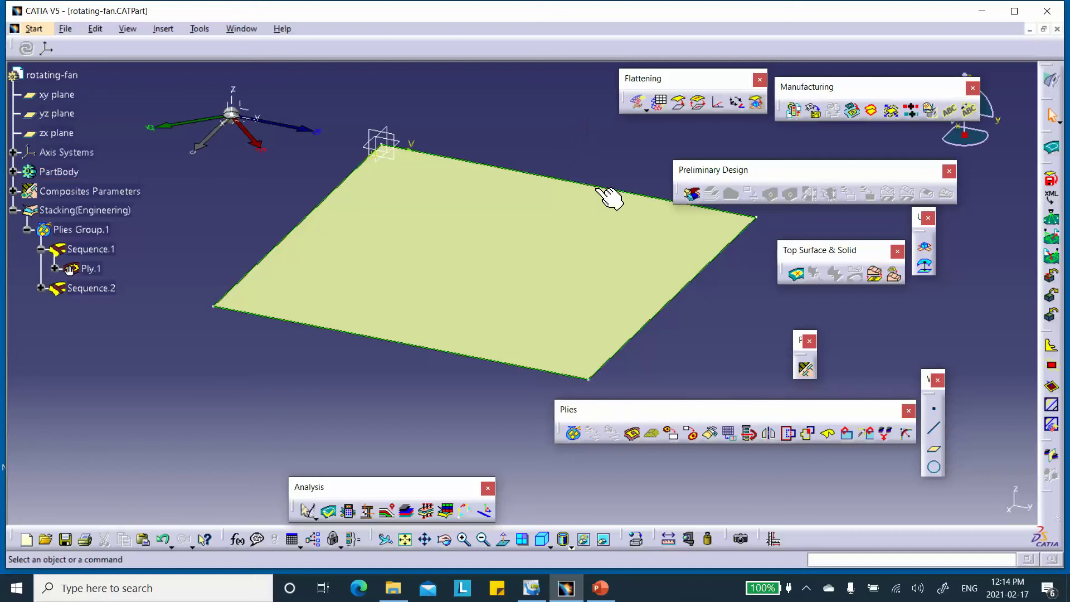
- Preview the two plies of the plies group in an exploded view at scale 20, and close the preview
{"action": "left_click", "coordinate": [407, 511]}
{"action": "left_click", "coordinate": [839, 237]}
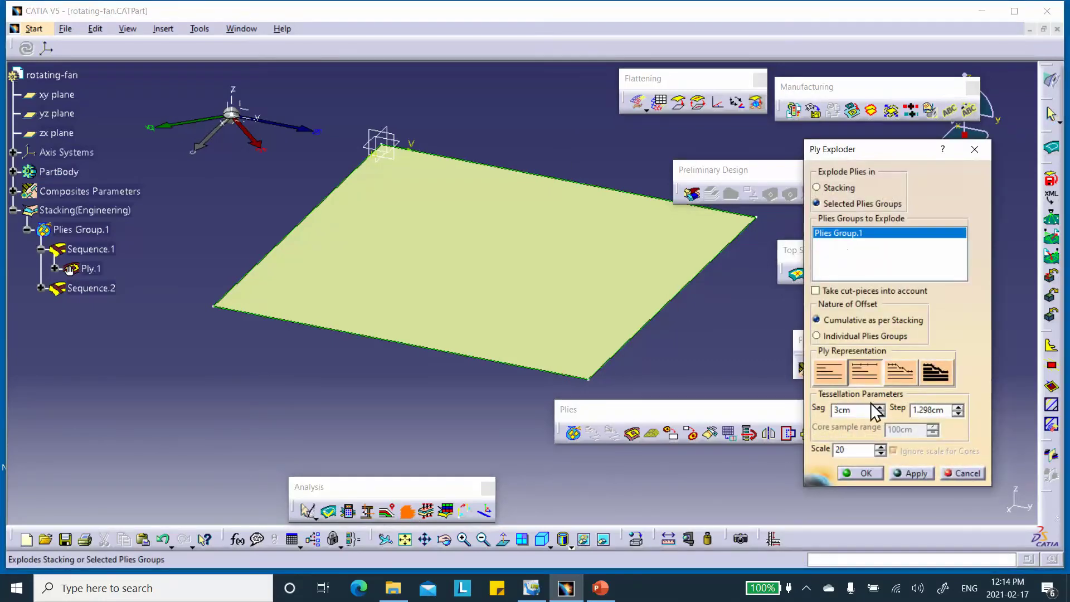
{"action": "left_click", "coordinate": [912, 474]}
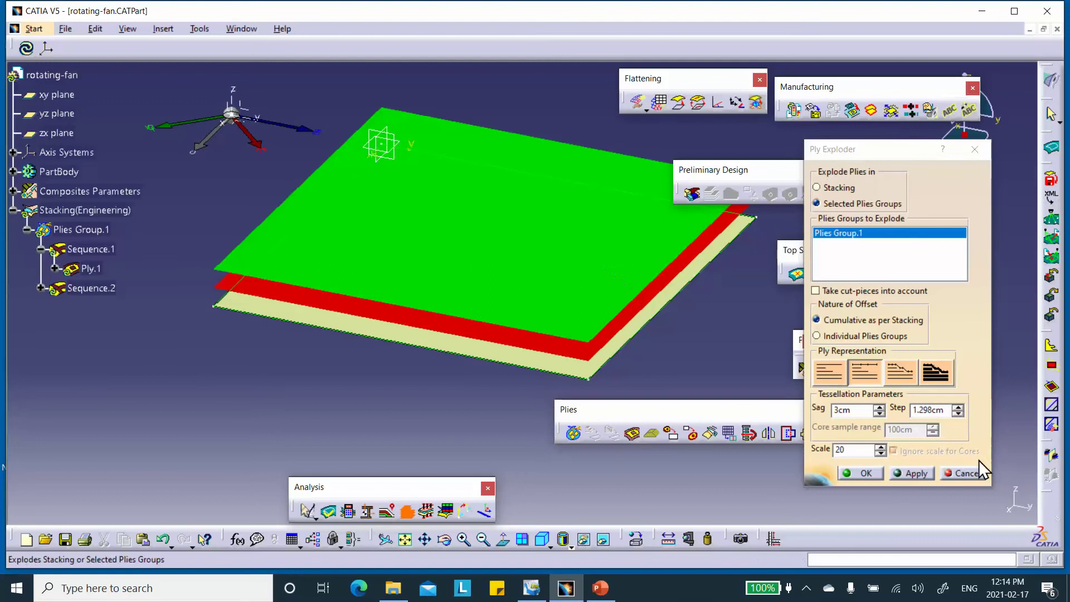
{"action": "left_click", "coordinate": [970, 475]}
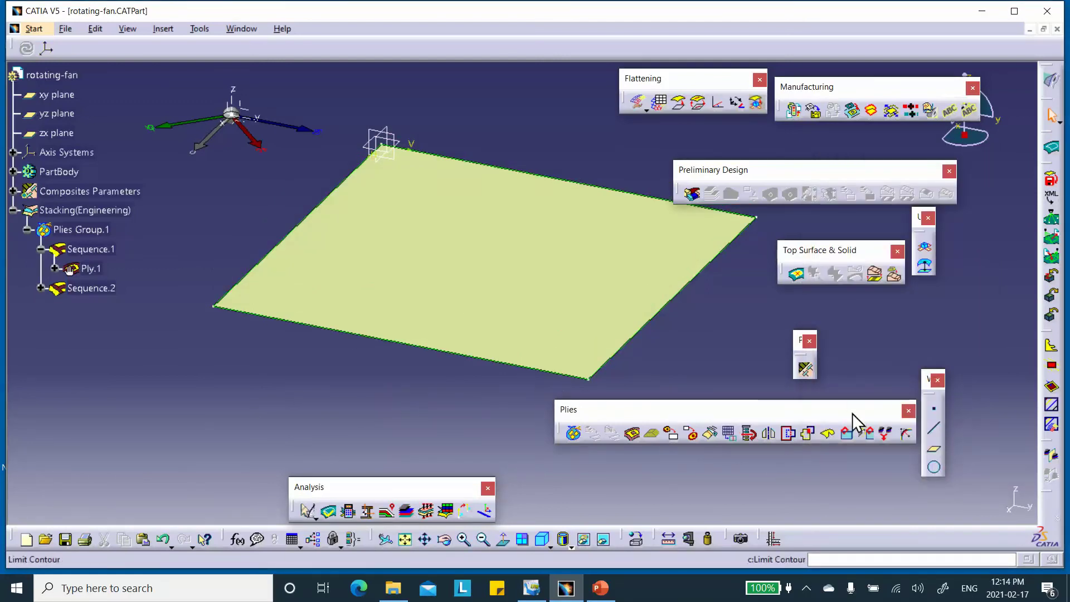
- Create a symmetric, non-pivot ply stacking of the plies group
{"action": "left_click", "coordinate": [749, 434]}
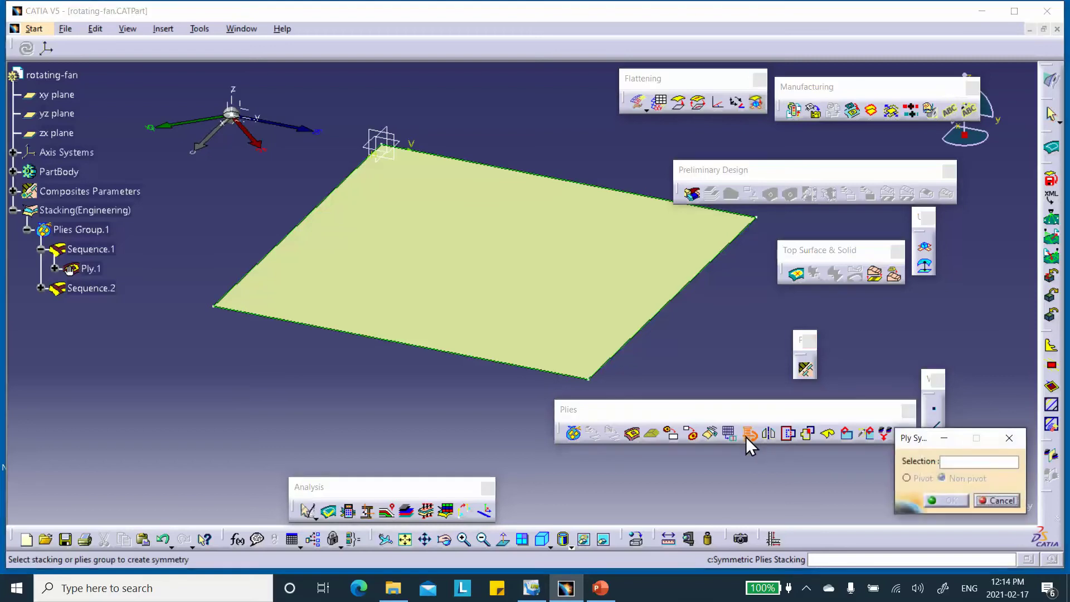
{"action": "left_click", "coordinate": [97, 231]}
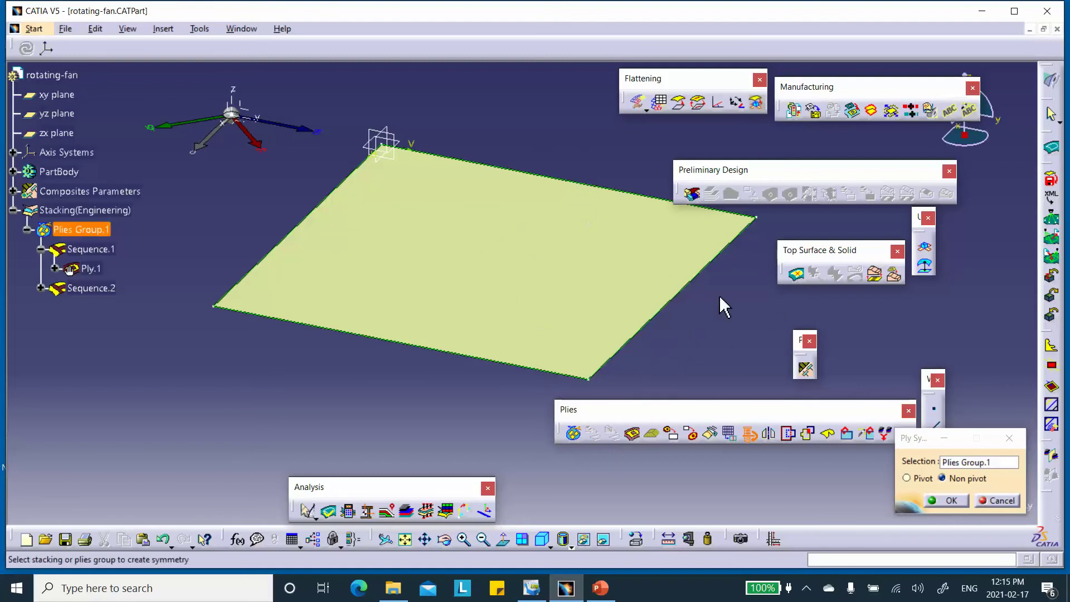
{"action": "left_click", "coordinate": [949, 500]}
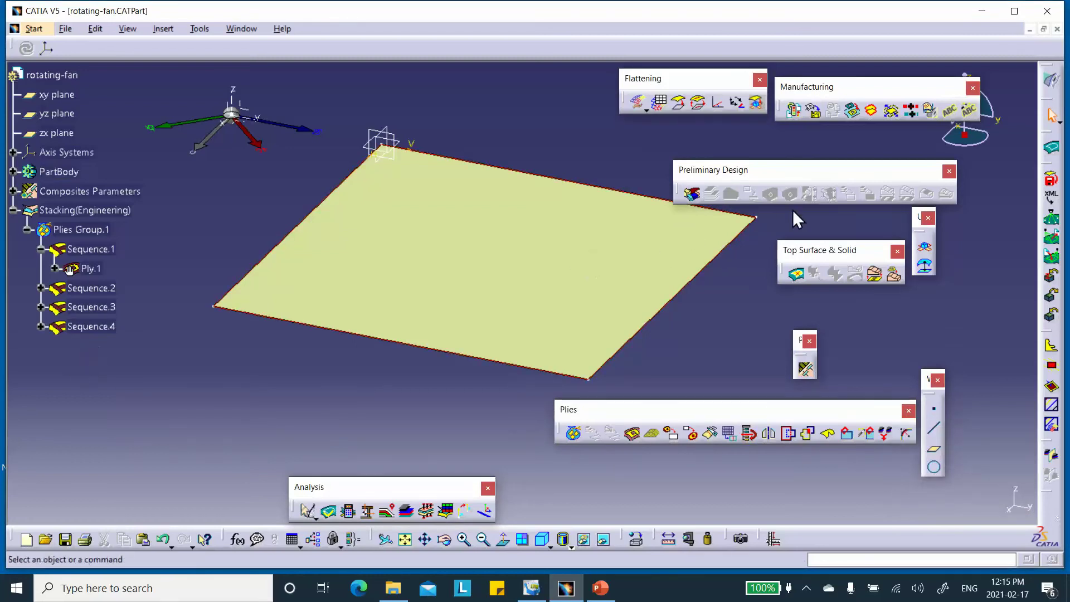
- Preview the symmetric ply stacking of the plies group in an exploded view at scale 20, and close the preview
{"action": "left_click", "coordinate": [408, 512]}
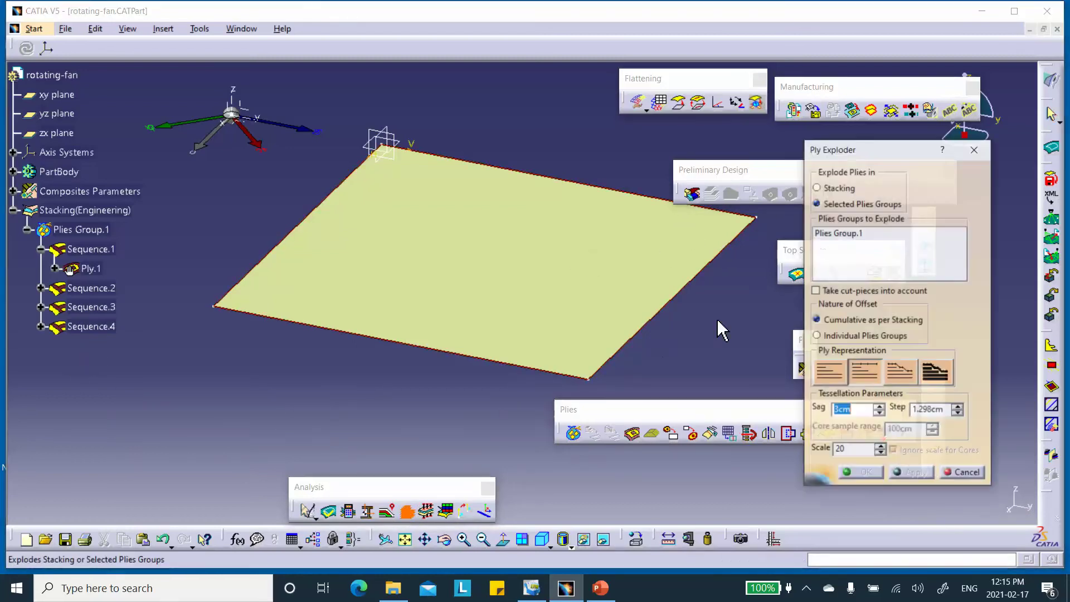
{"action": "left_click", "coordinate": [839, 234]}
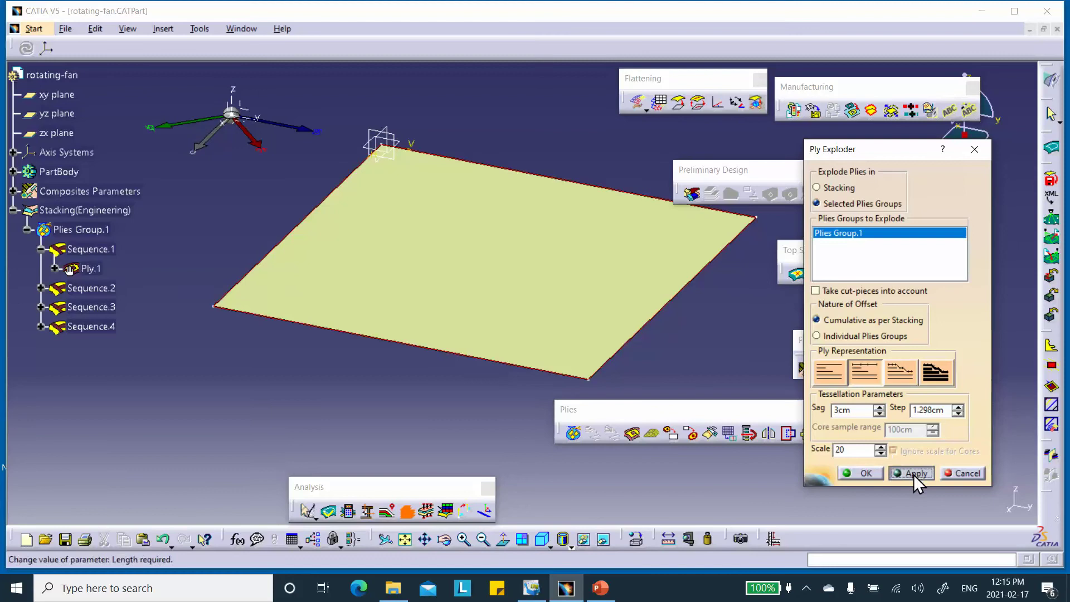
{"action": "left_click", "coordinate": [913, 473]}
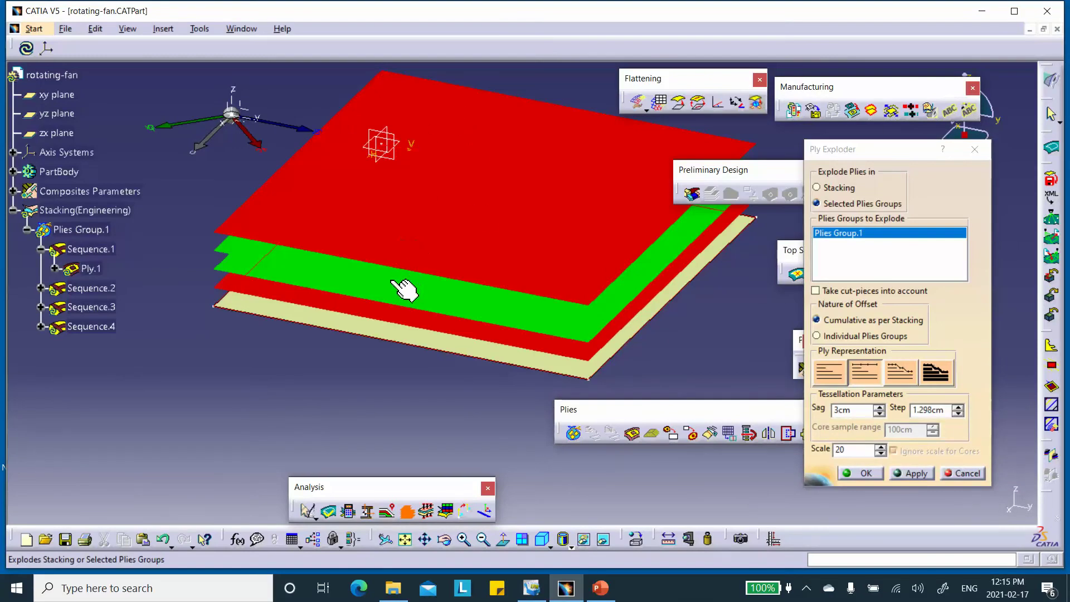
{"action": "middle_click_drag", "start_coordinate": [370, 294], "coordinate": [430, 184]}
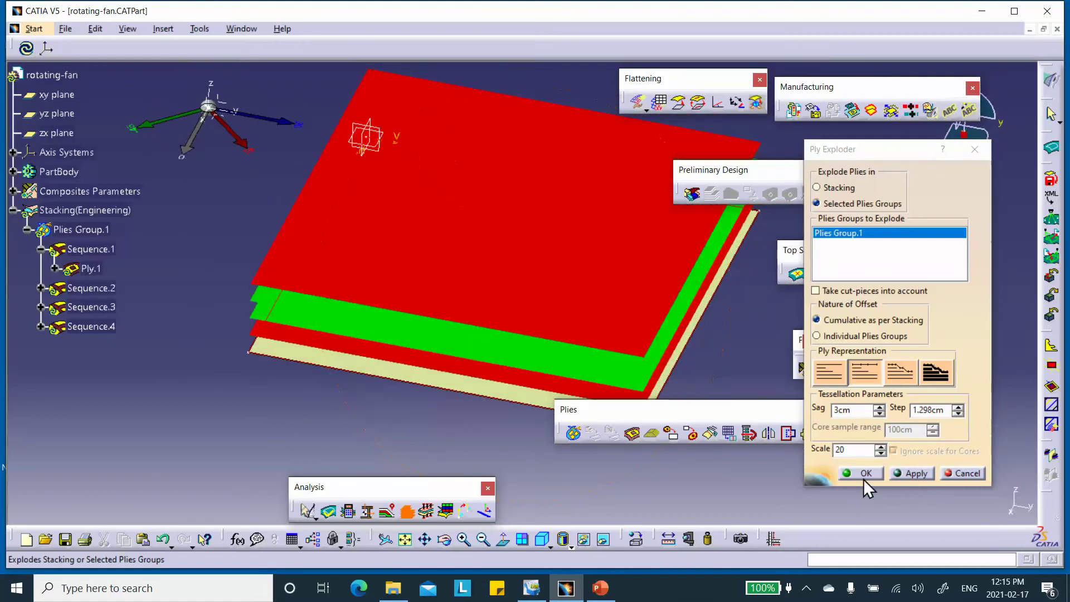
{"action": "left_click", "coordinate": [958, 475]}
{"action": "middle_click_drag", "start_coordinate": [488, 282], "coordinate": [466, 274]}
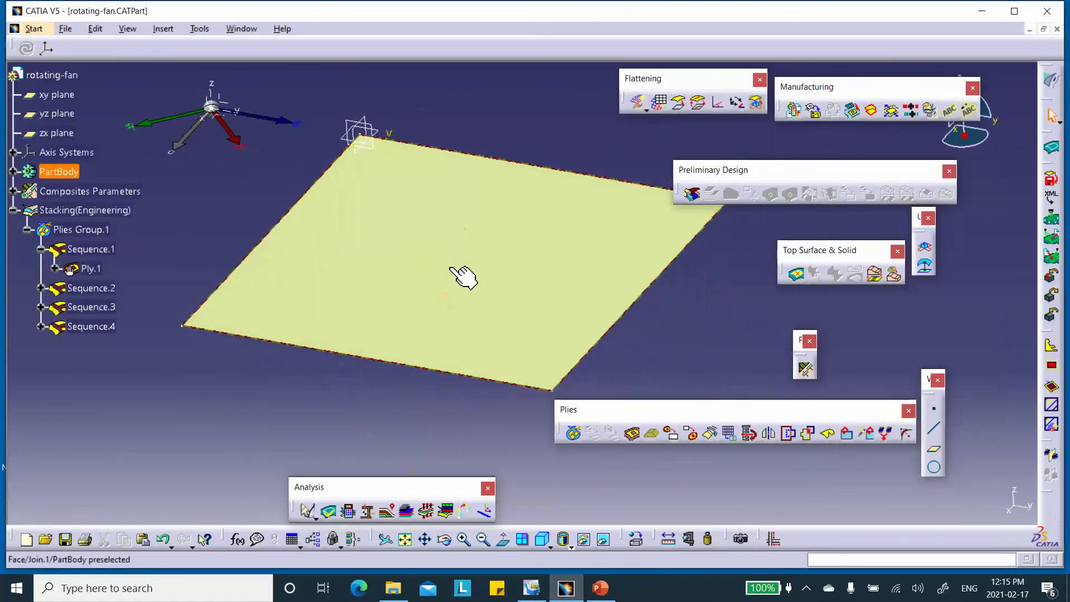
- Save the part and start a Static Analysis case for it in Advanced Meshing Tools
{"action": "left_click", "coordinate": [65, 539]}
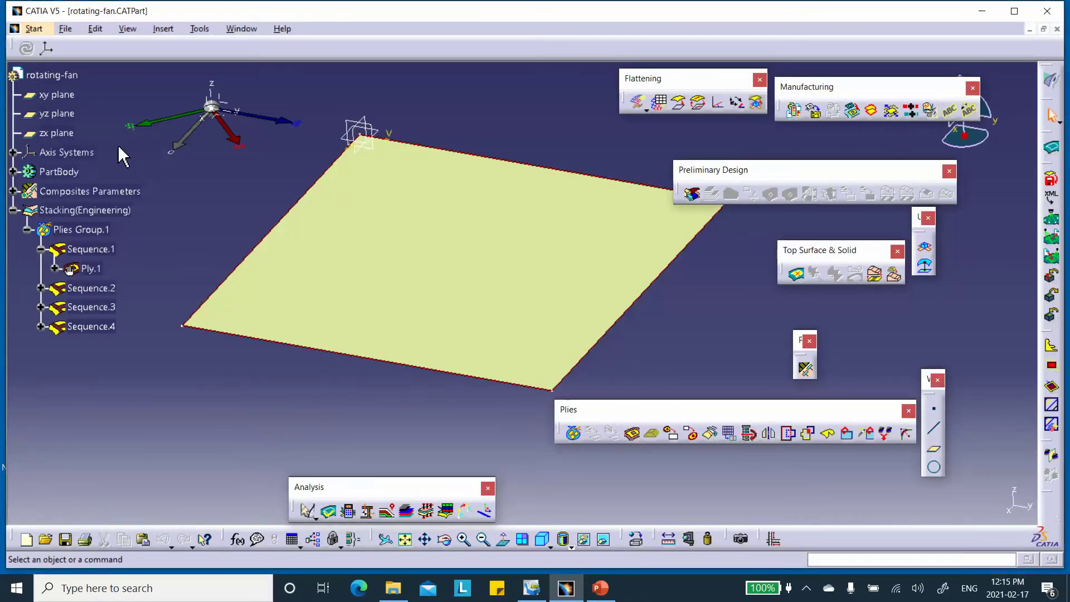
{"action": "left_click", "coordinate": [33, 28]}
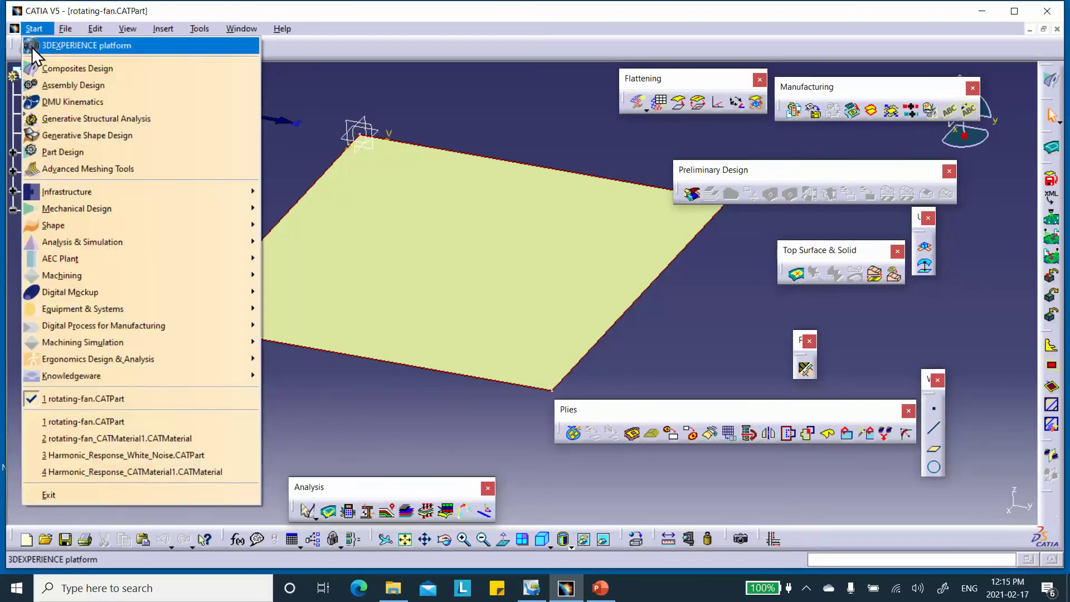
{"action": "left_click", "coordinate": [67, 166]}
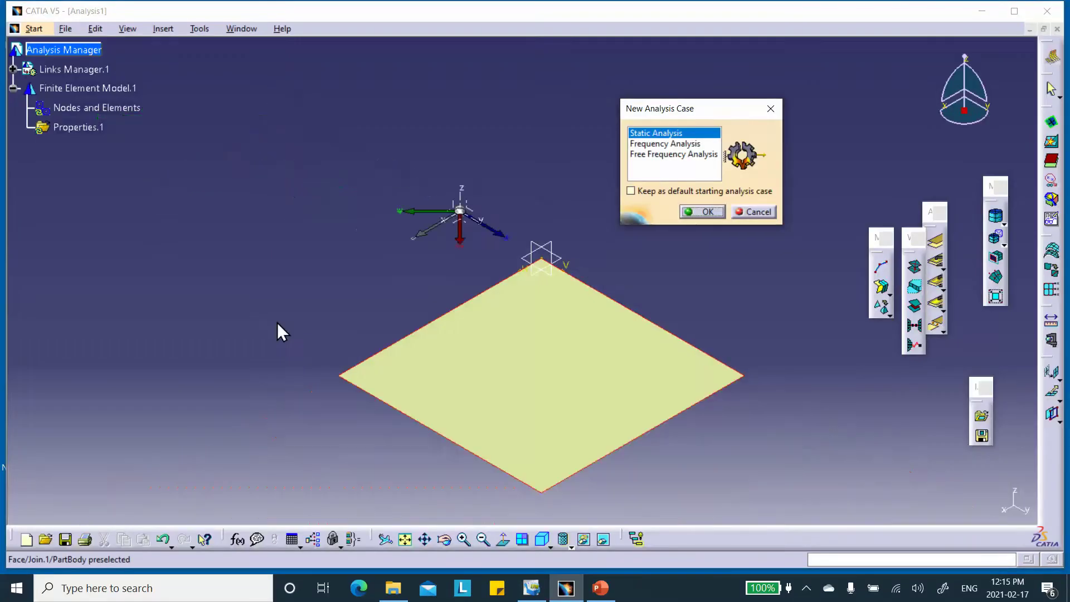
{"action": "left_click", "coordinate": [702, 212]}
{"action": "middle_click_drag", "start_coordinate": [569, 173], "coordinate": [429, 327]}
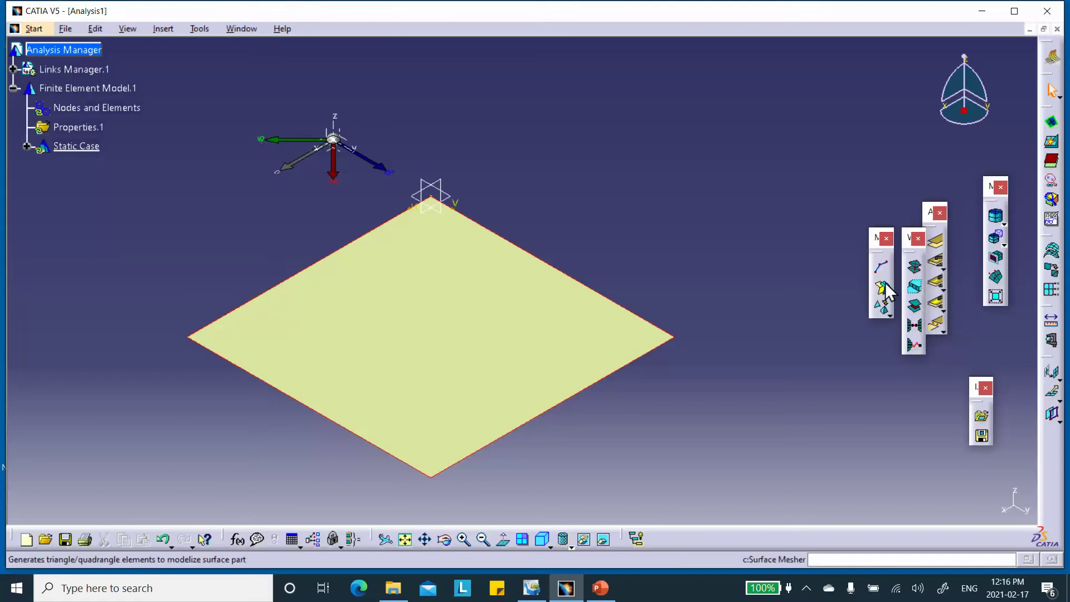
- Detach the surface meshing tools as a floating set and expand the linked rotating-fan part down to its PartBody
{"action": "left_click", "coordinate": [892, 307]}
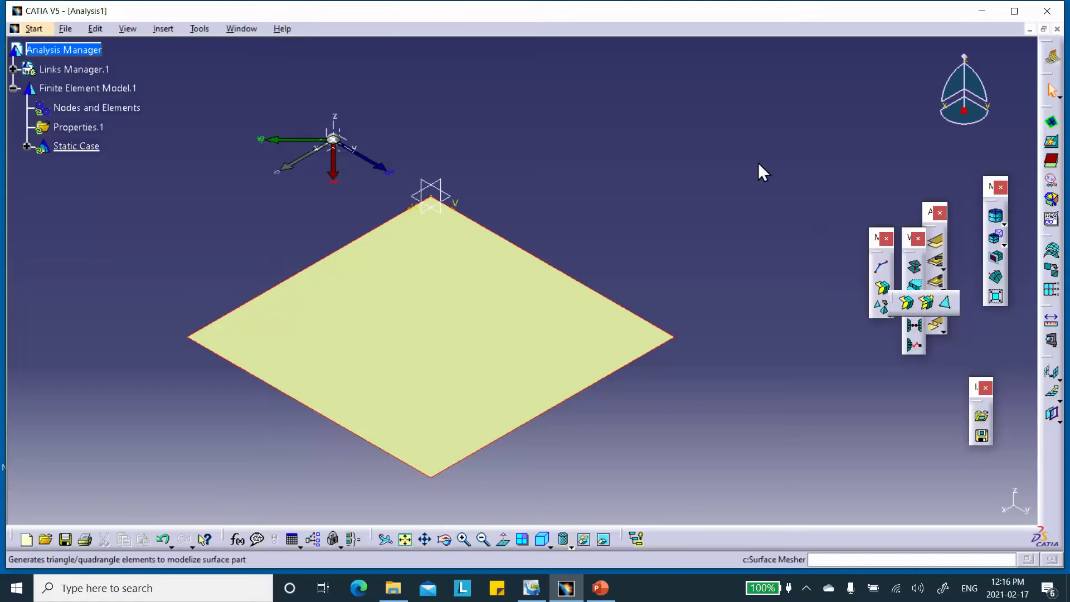
{"action": "left_click_drag", "start_coordinate": [763, 172], "coordinate": [761, 168]}
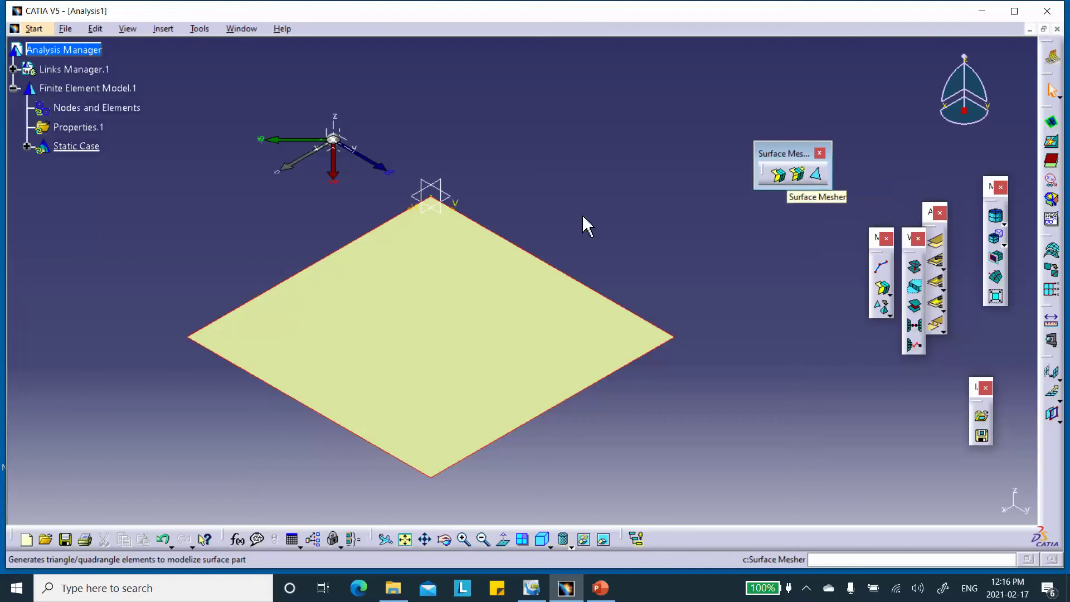
{"action": "left_click", "coordinate": [13, 69]}
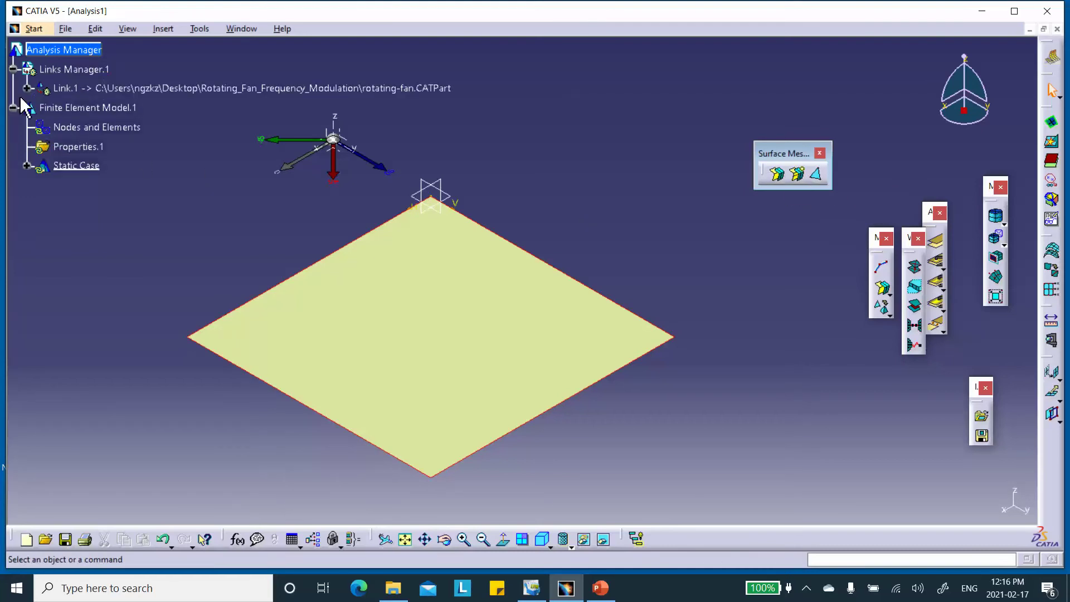
{"action": "left_click", "coordinate": [26, 88]}
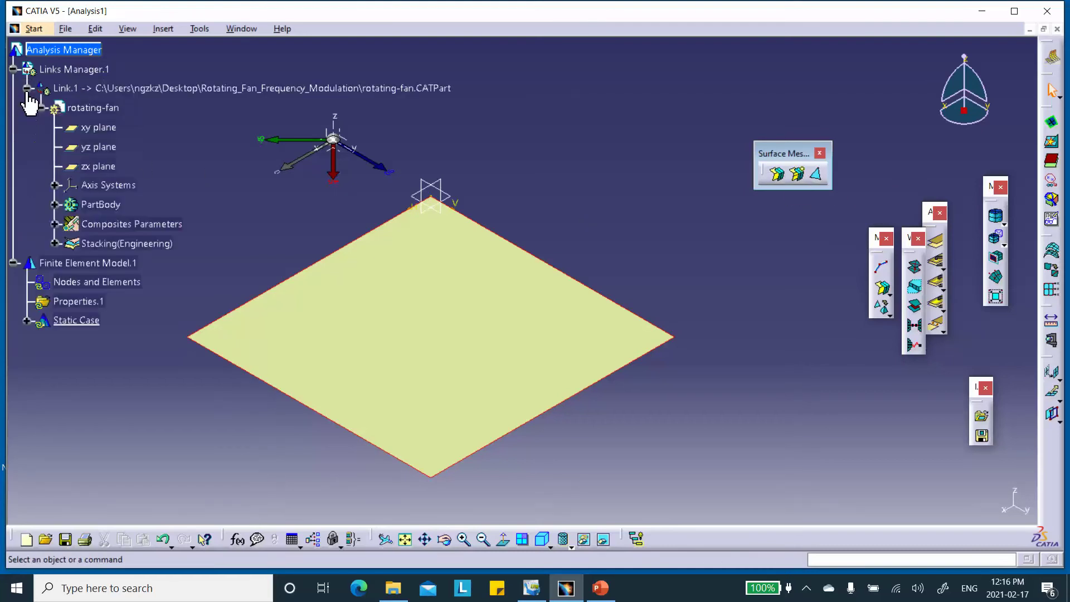
{"action": "left_click", "coordinate": [55, 204]}
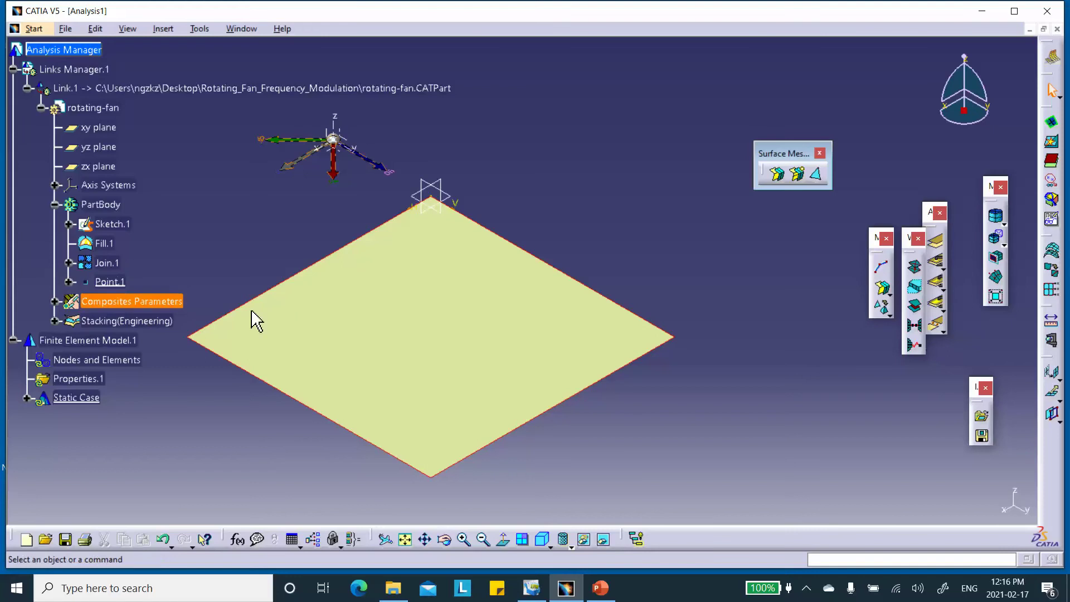
- Display the plate in wireframe, and hide and show the links manager's geometry
{"action": "left_click", "coordinate": [566, 538]}
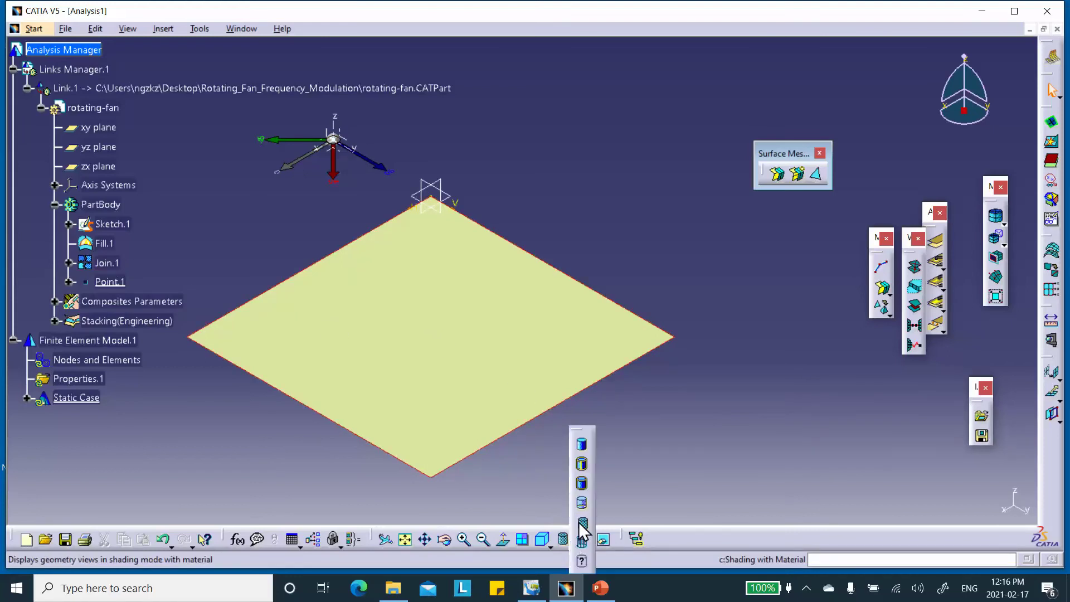
{"action": "left_click", "coordinate": [581, 515]}
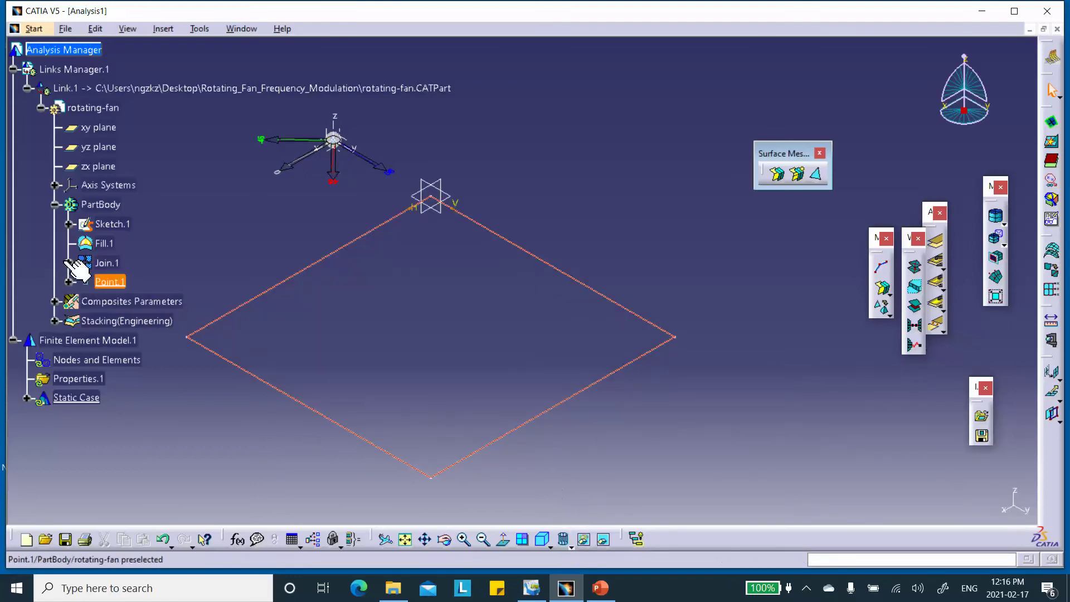
{"action": "right_click", "coordinate": [87, 71]}
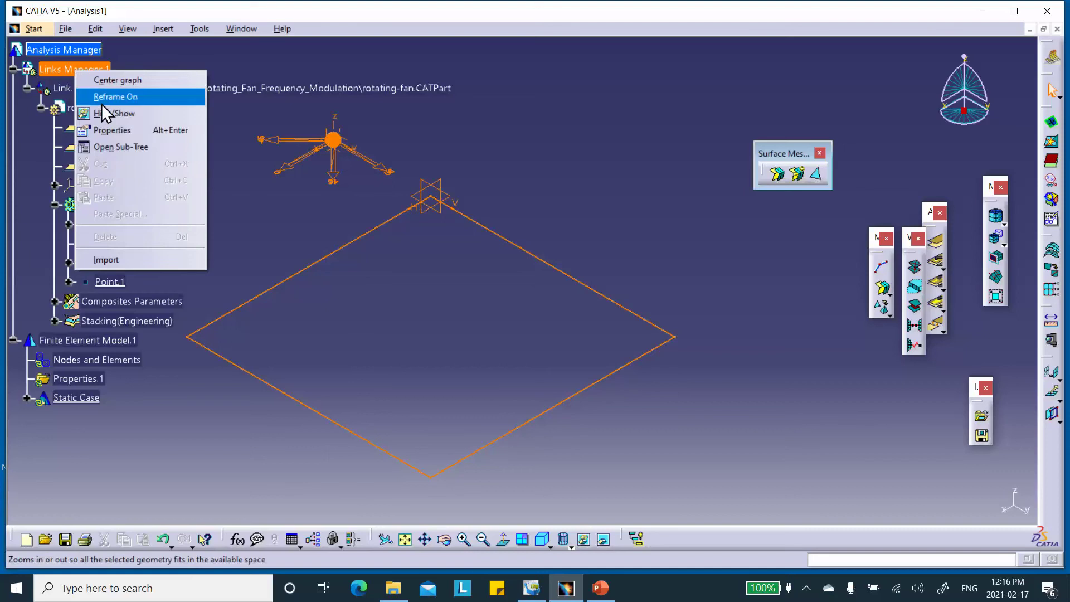
{"action": "left_click", "coordinate": [112, 115]}
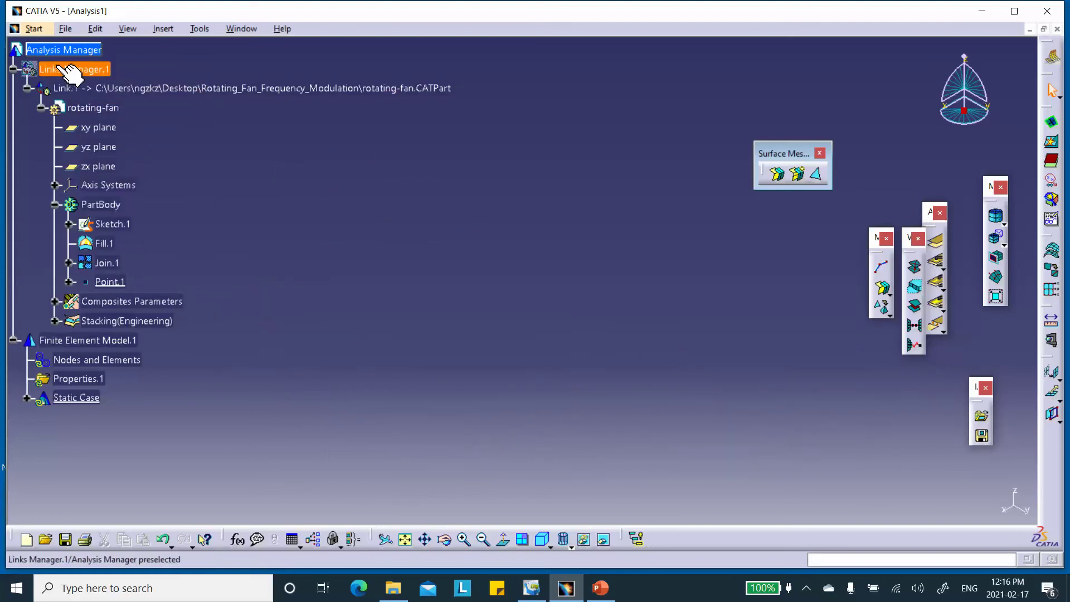
{"action": "right_click", "coordinate": [66, 70]}
{"action": "left_click", "coordinate": [89, 109]}
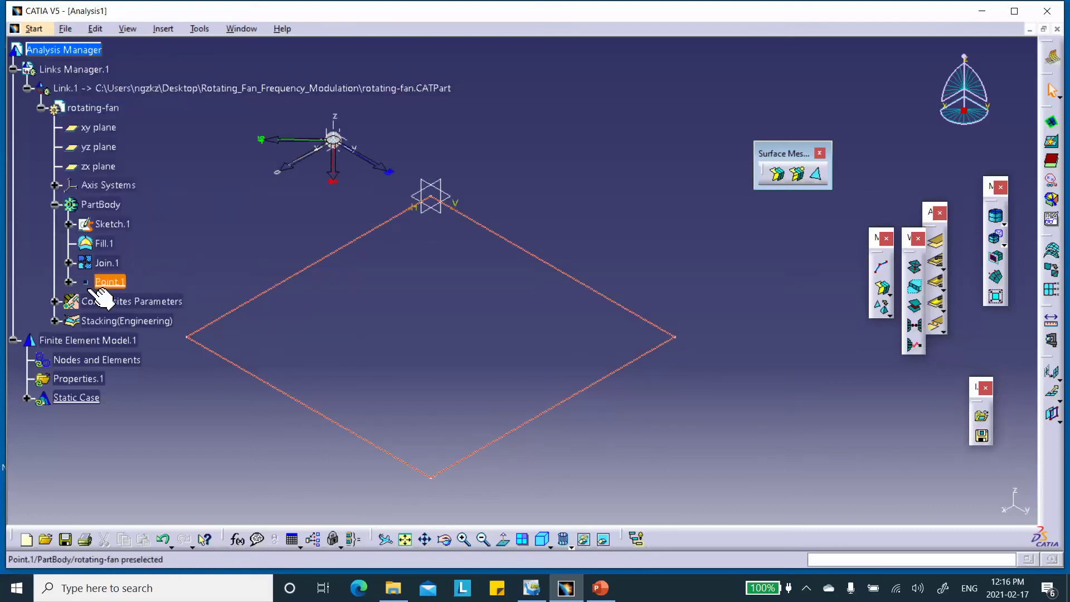
- Examine the coordinates of the existing point in the PartBody
{"action": "left_click", "coordinate": [69, 282]}
{"action": "left_click", "coordinate": [69, 282]}
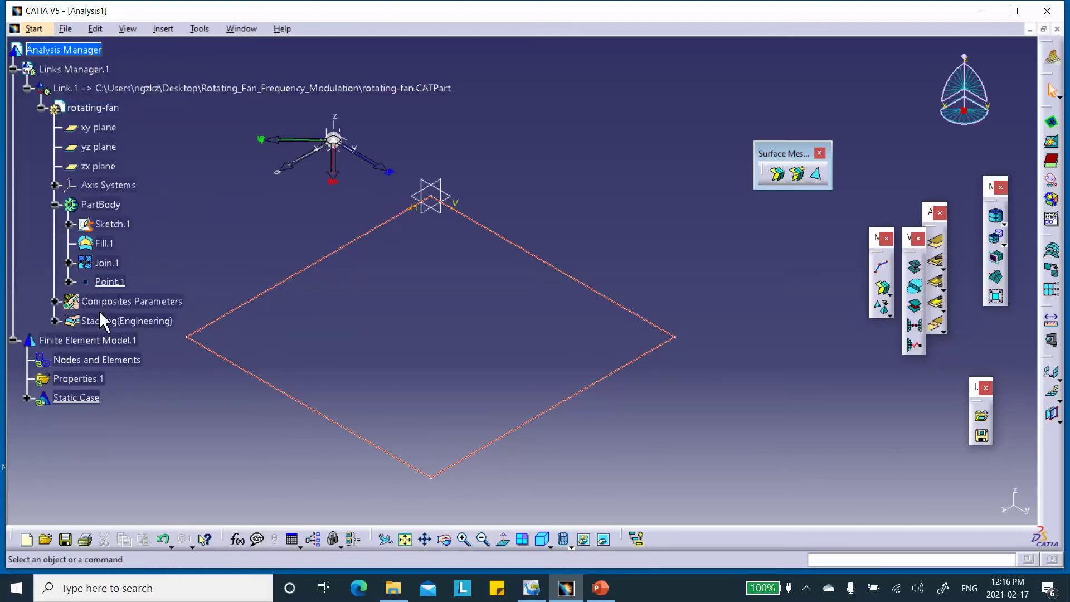
{"action": "middle_click_drag", "start_coordinate": [407, 327], "coordinate": [363, 337]}
{"action": "left_click", "coordinate": [69, 282]}
{"action": "left_click", "coordinate": [69, 283]}
{"action": "left_click", "coordinate": [69, 282]}
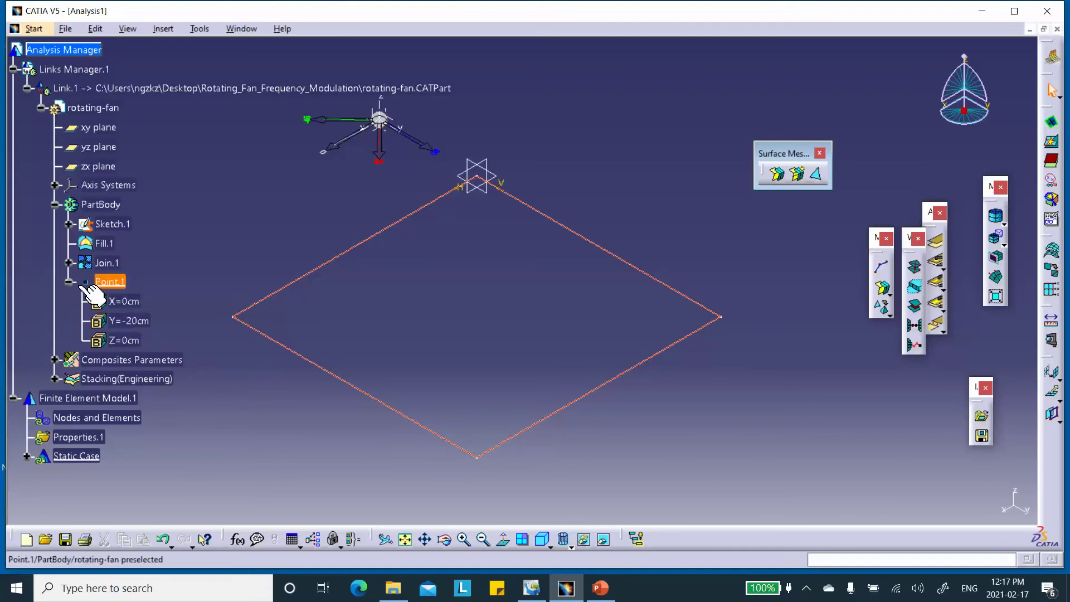
{"action": "left_click", "coordinate": [69, 282]}
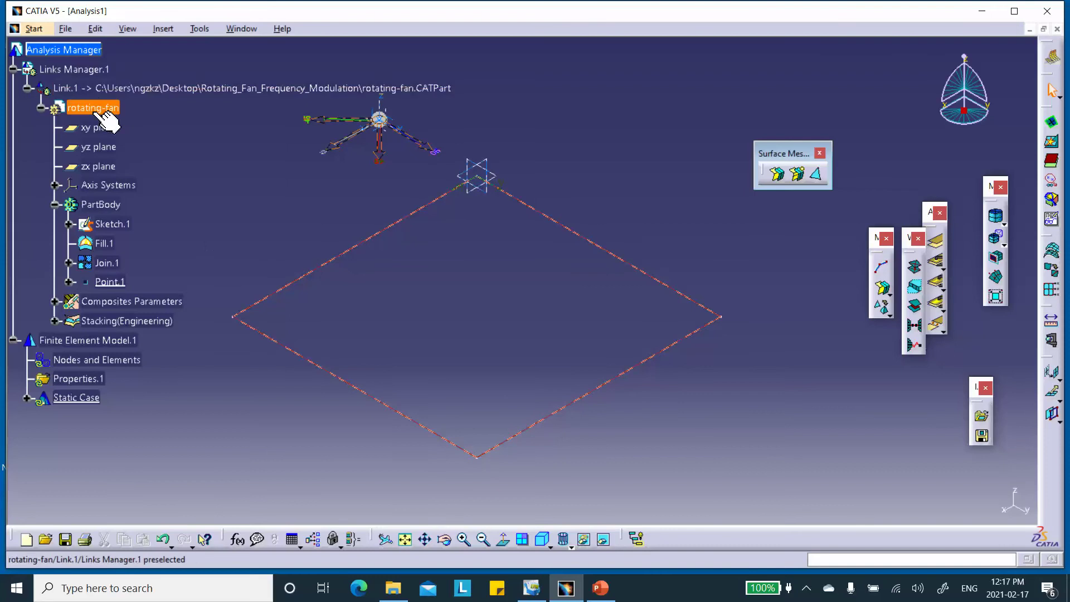
- Edit the PartBody to add a coordinate point at X 25, Y 25, Z 0 cm, and return to the finite element model
{"action": "double_click", "coordinate": [103, 204]}
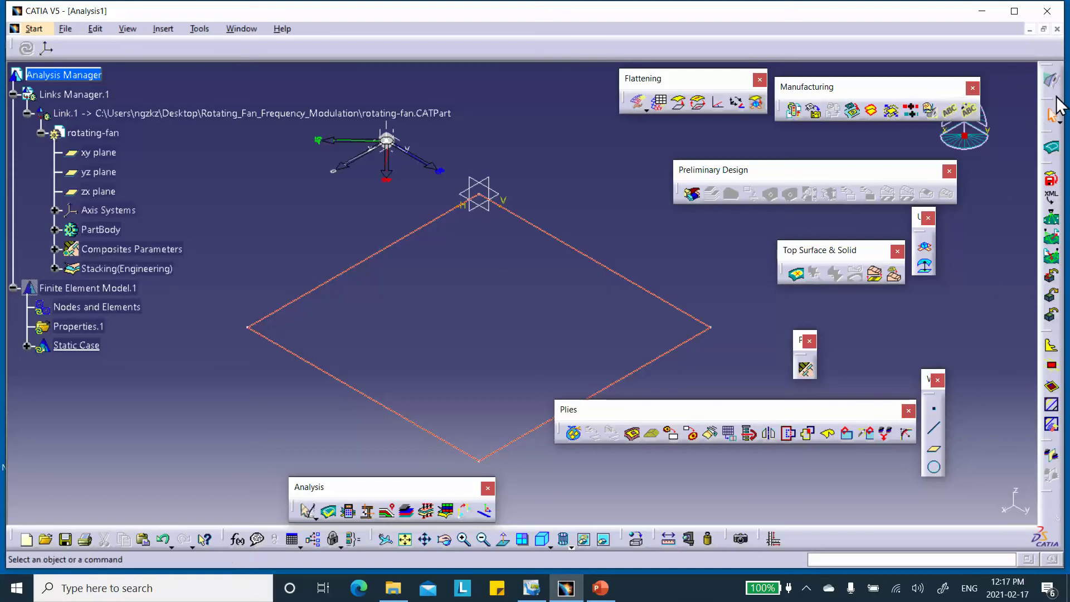
{"action": "left_click", "coordinate": [934, 410]}
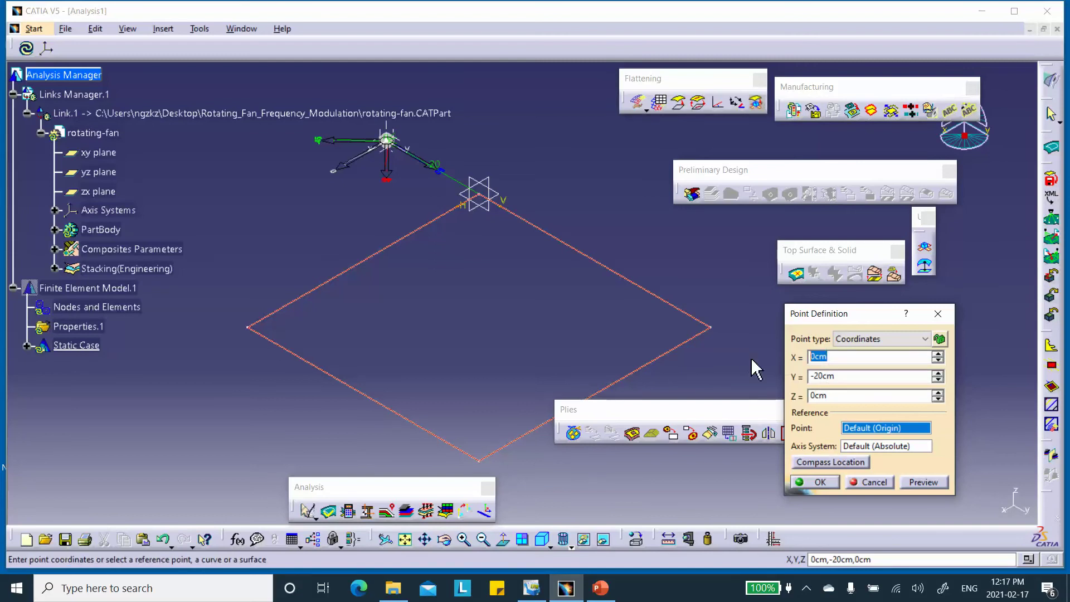
{"action": "type", "text": "25"}
{"action": "left_click", "coordinate": [838, 377]}
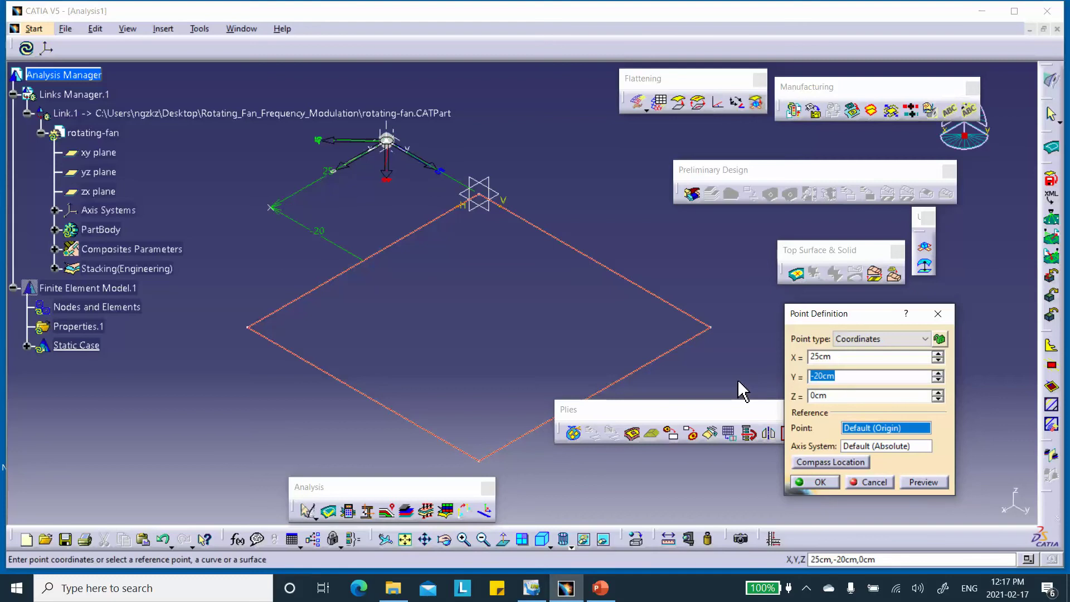
{"action": "type", "text": "25"}
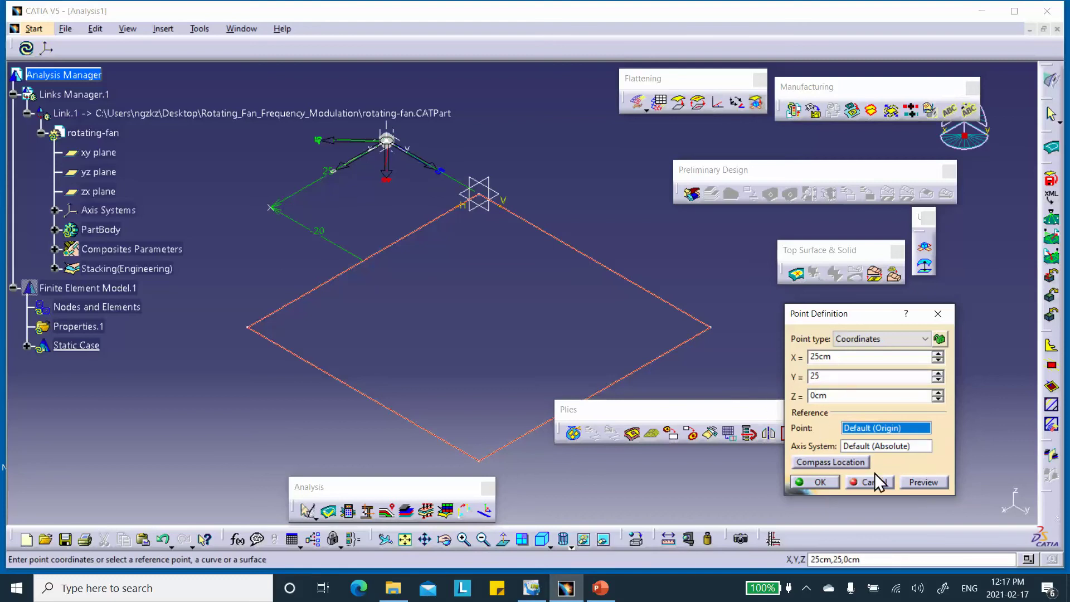
{"action": "left_click", "coordinate": [818, 482]}
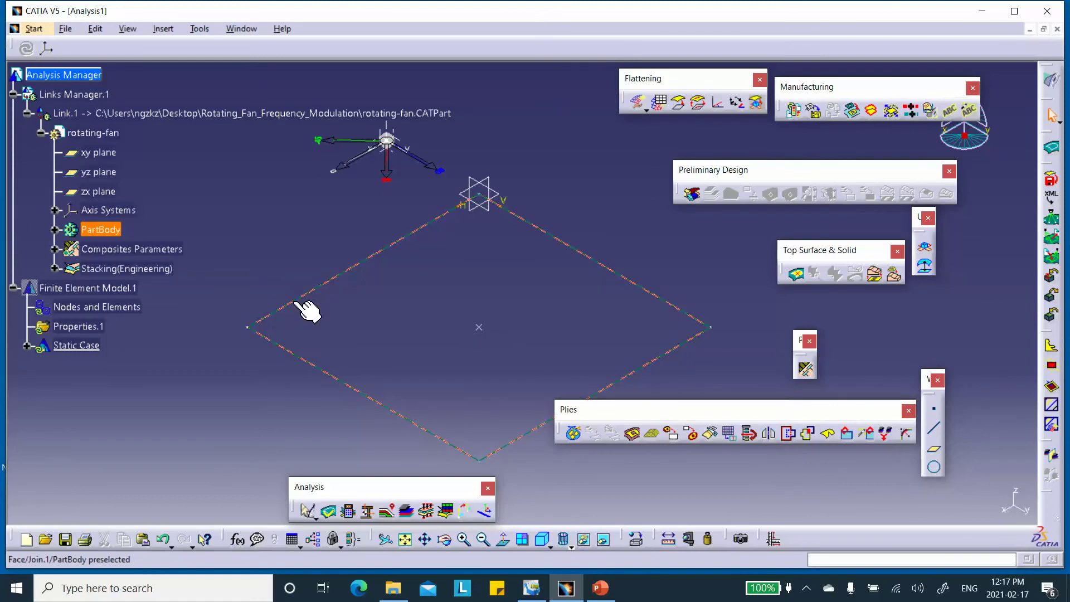
{"action": "scroll", "coordinate": [150, 226], "scroll_direction": "down", "scroll_amount": 1}
{"action": "left_click", "coordinate": [96, 262]}
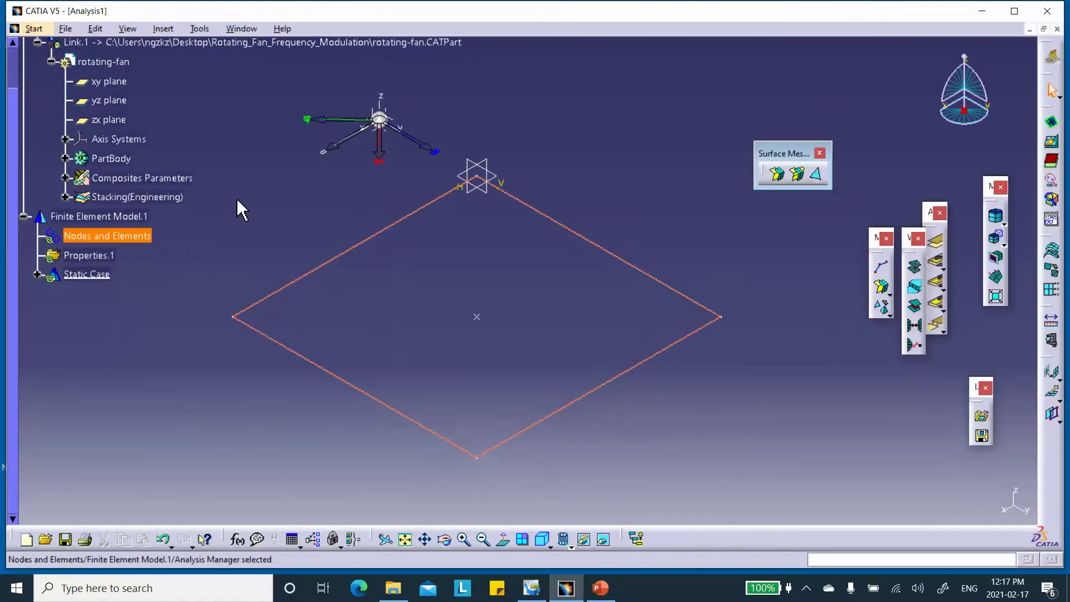
{"action": "left_click", "coordinate": [253, 202]}
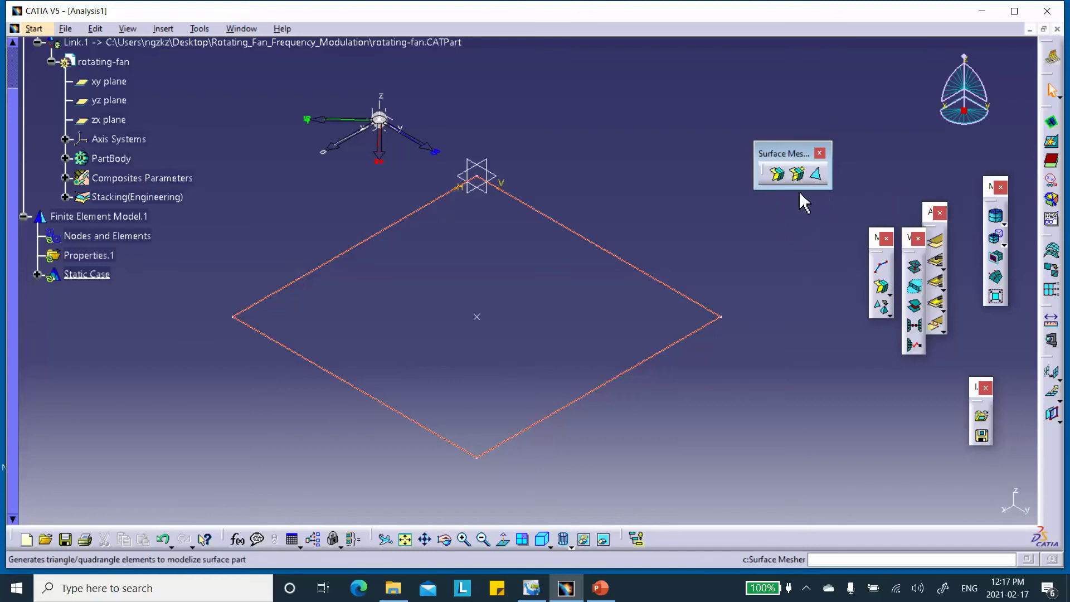
- Create an advanced surface mesh on the shaded plate with parabolic, quads-only elements and a mesh size of 7 cm
{"action": "left_click", "coordinate": [797, 174]}
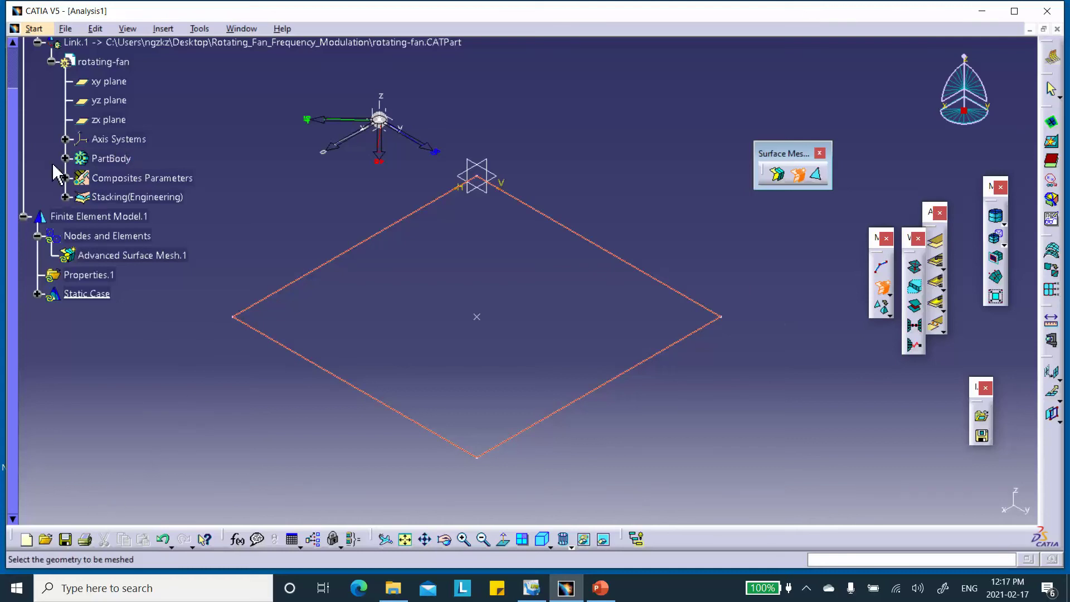
{"action": "left_click", "coordinate": [572, 548]}
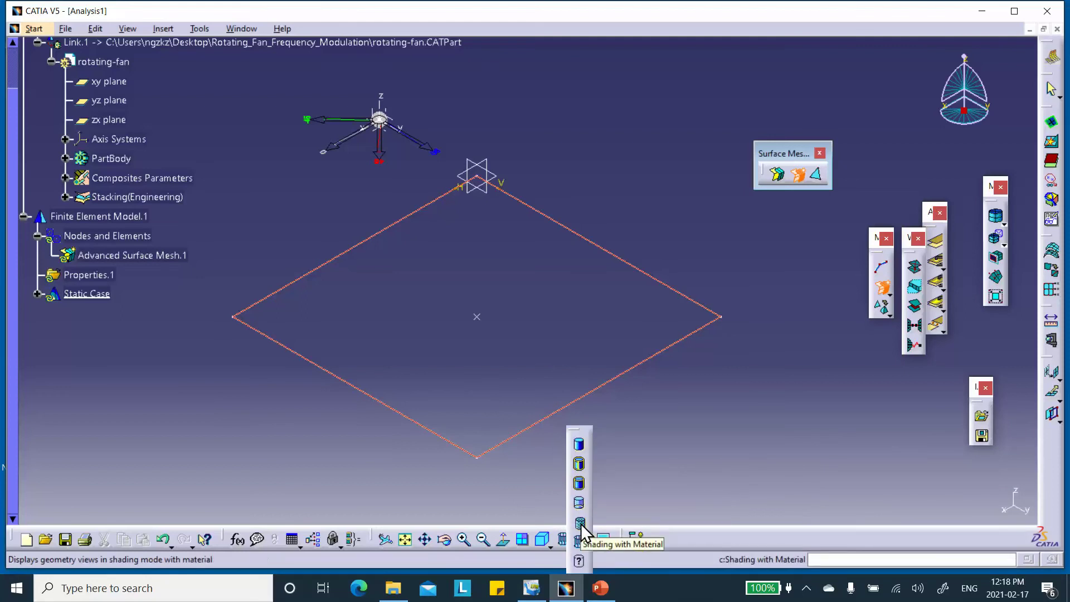
{"action": "left_click", "coordinate": [579, 485]}
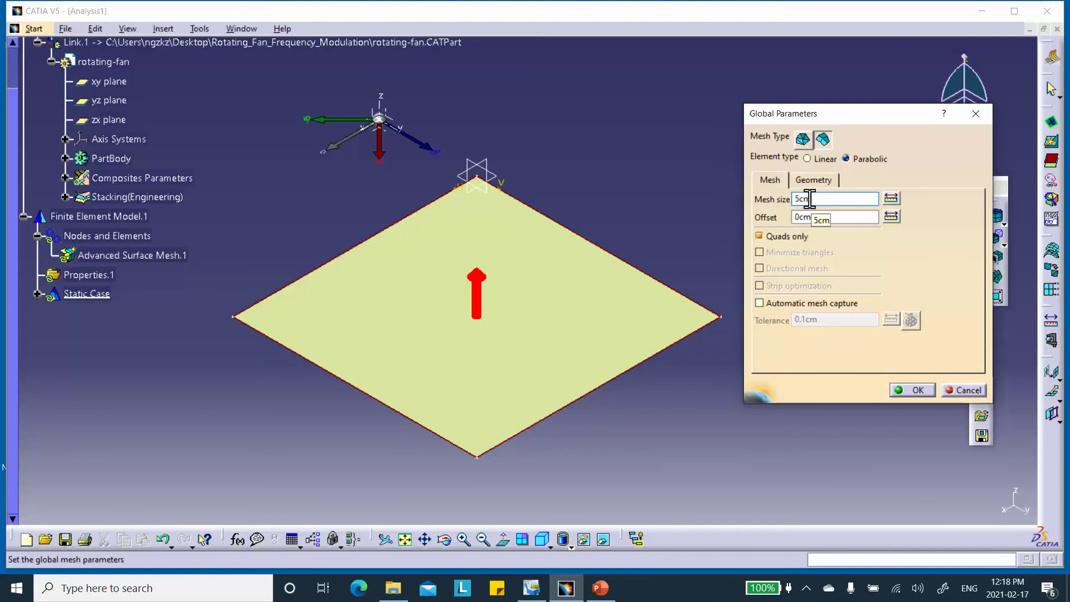
{"action": "left_click_drag", "start_coordinate": [809, 199], "coordinate": [787, 200]}
{"action": "type", "text": "7"}
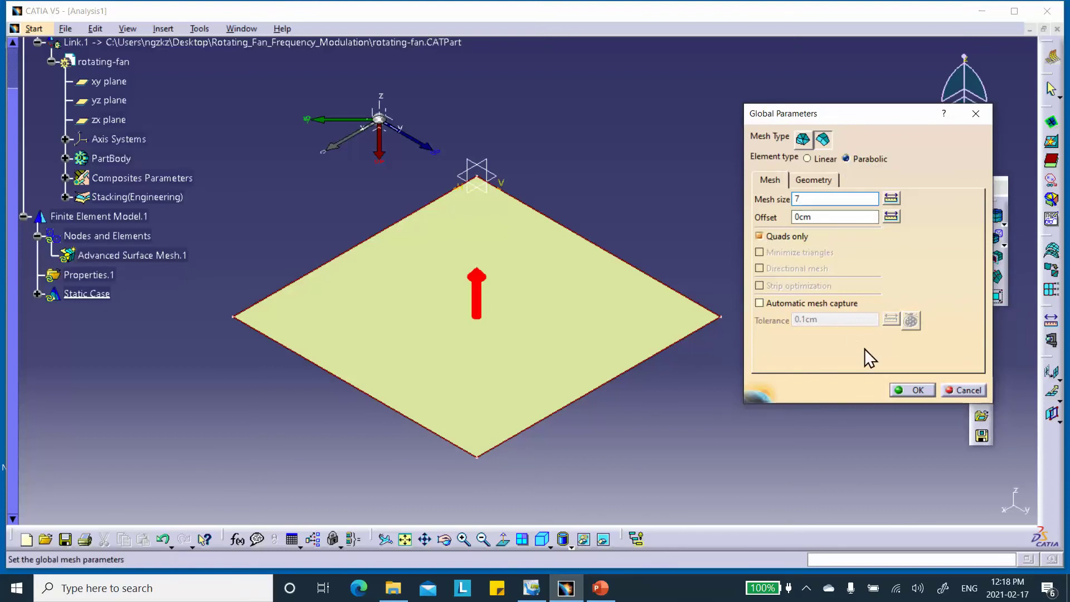
{"action": "left_click", "coordinate": [914, 390]}
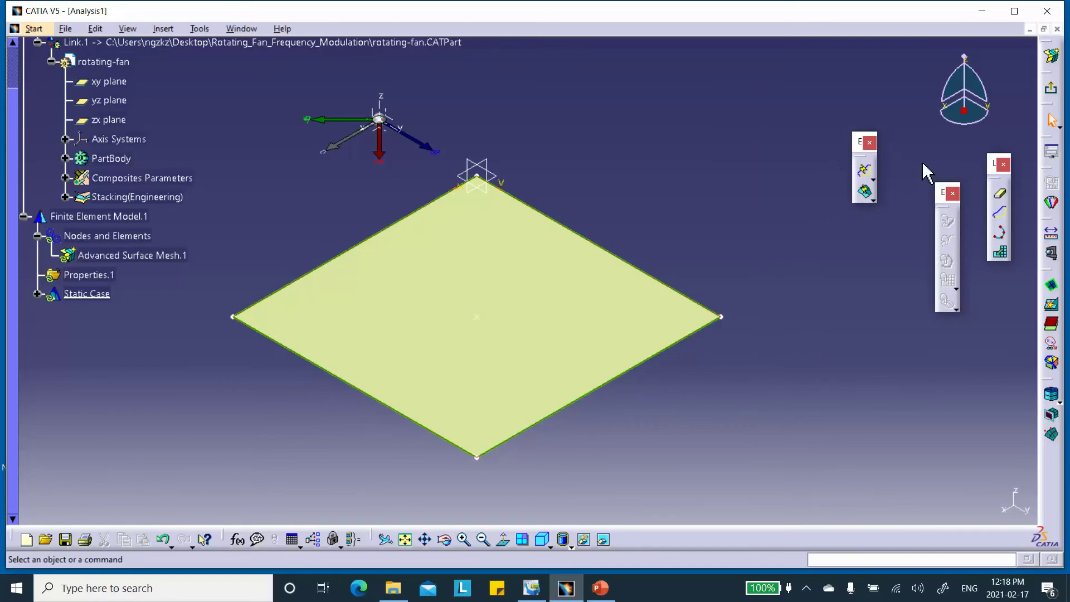
- Constrain the surface mesh to the isolated point at the plate's center, and mesh the part
{"action": "left_click_drag", "start_coordinate": [994, 172], "coordinate": [785, 129]}
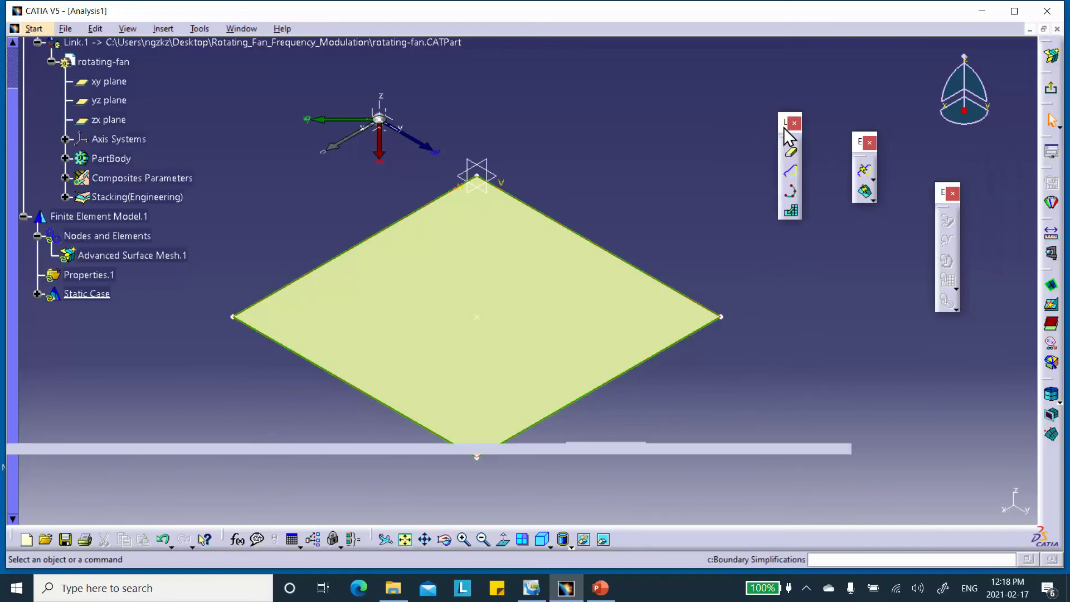
{"action": "left_click", "coordinate": [794, 173]}
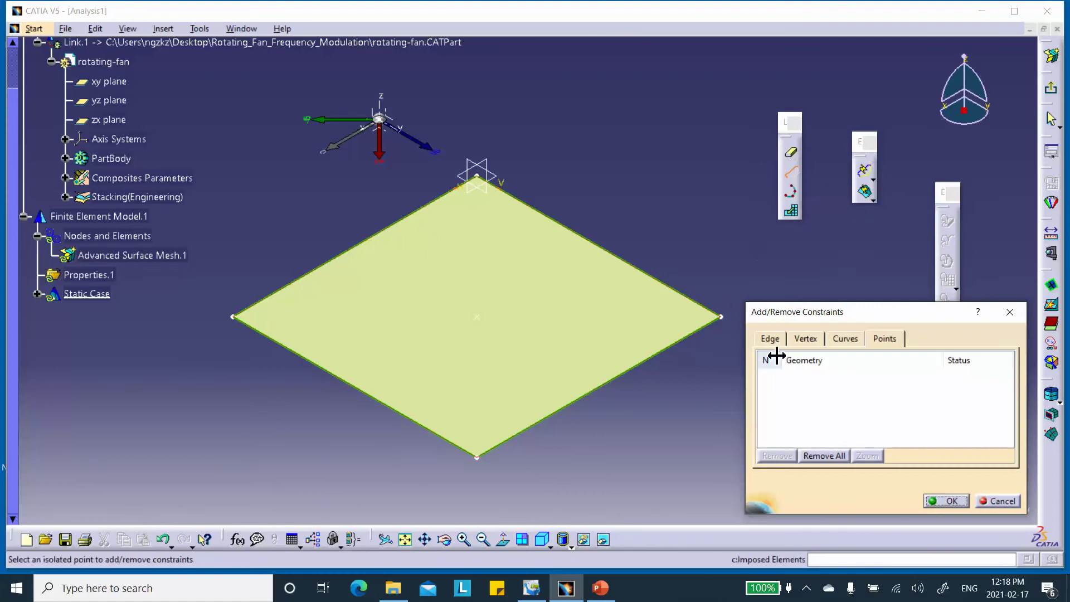
{"action": "left_click", "coordinate": [882, 339]}
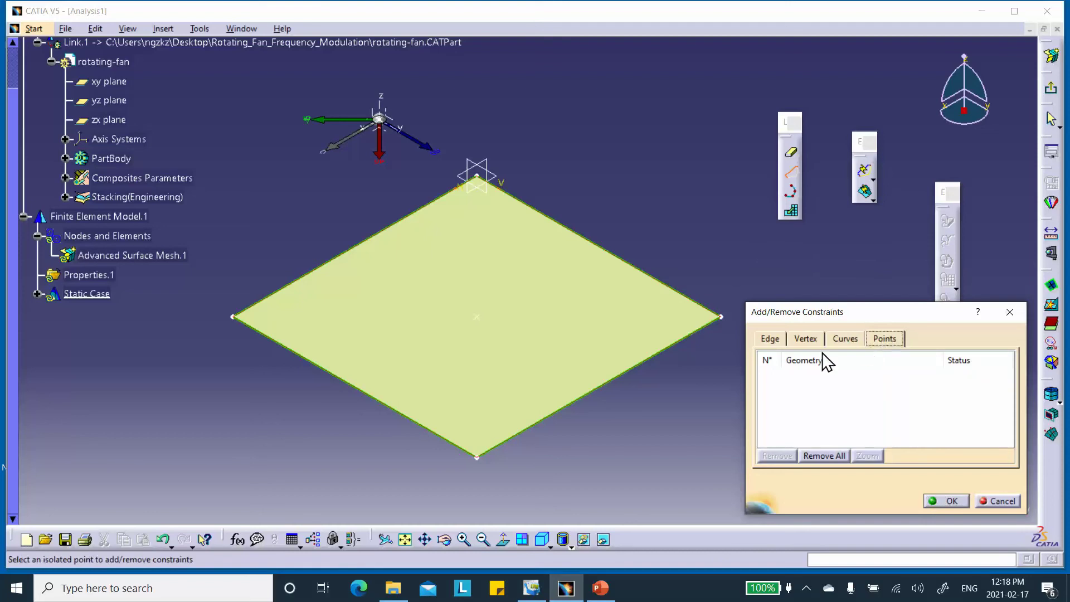
{"action": "left_click", "coordinate": [477, 317]}
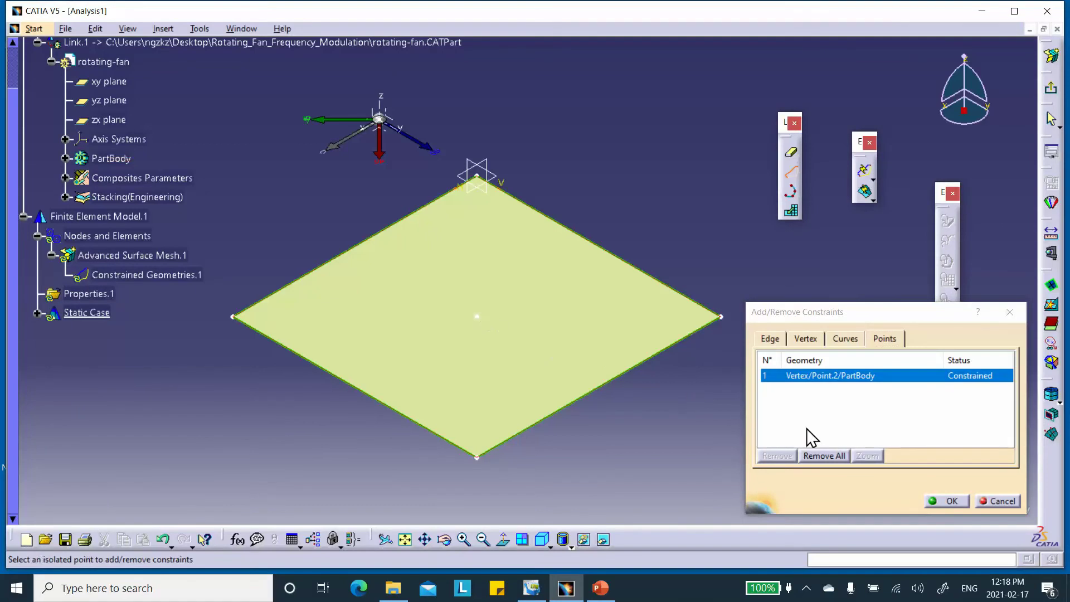
{"action": "left_click", "coordinate": [942, 503]}
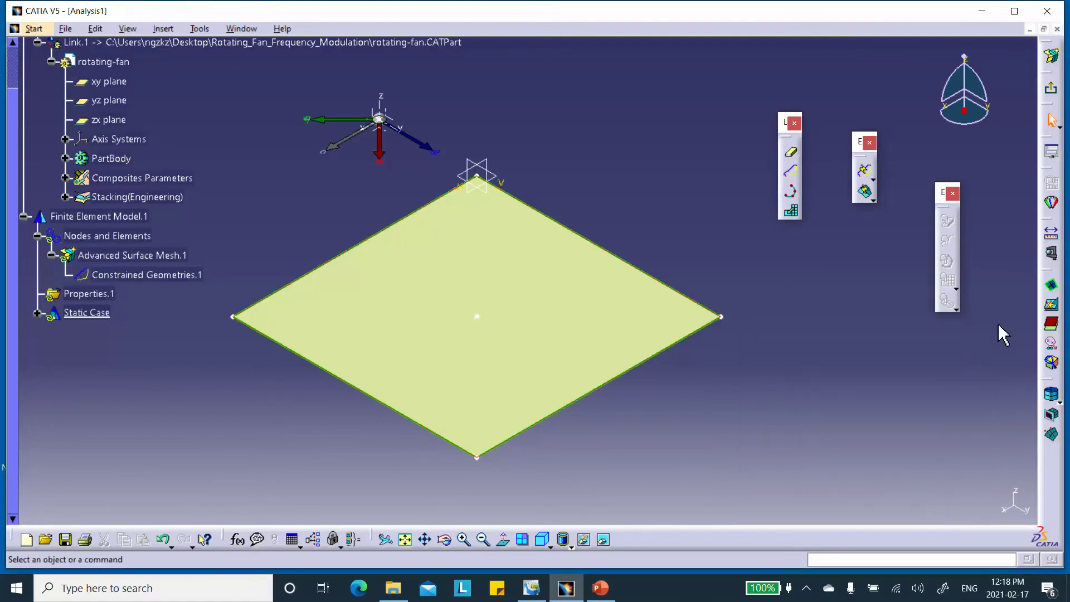
{"action": "left_click", "coordinate": [867, 196]}
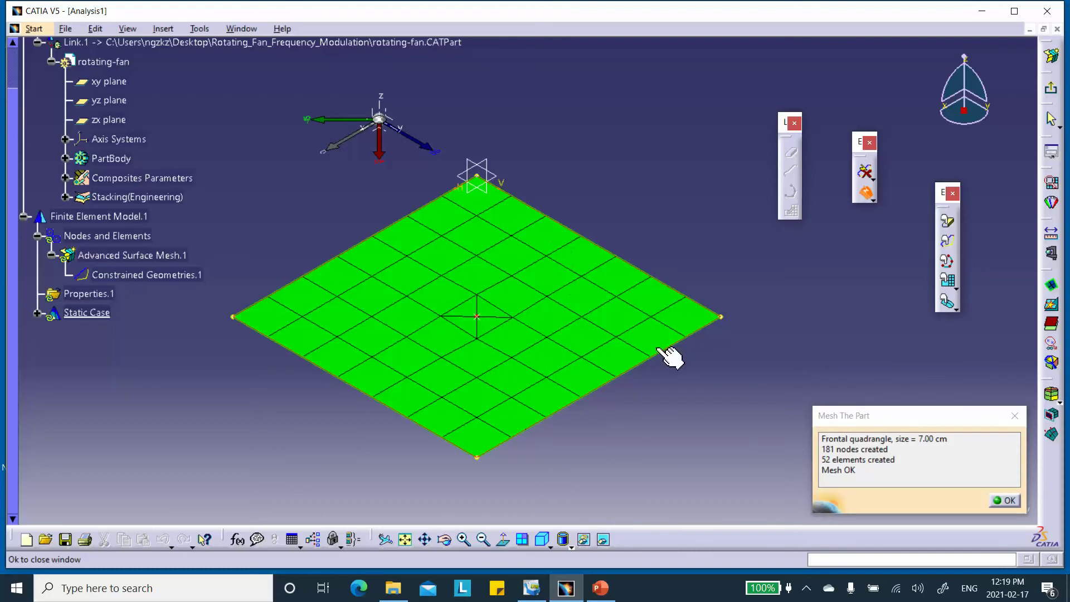
{"action": "left_click", "coordinate": [1006, 501]}
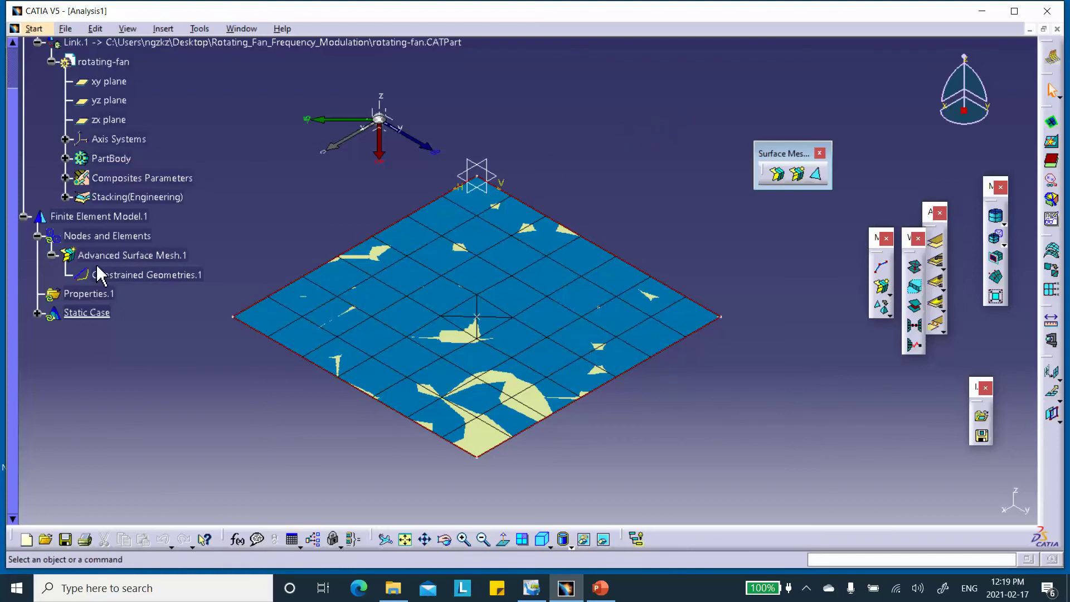
- Set the advanced surface mesh size to 5 cm, accept the geometry simplification reset, remesh the plate and exit mesh editing
{"action": "double_click", "coordinate": [136, 263]}
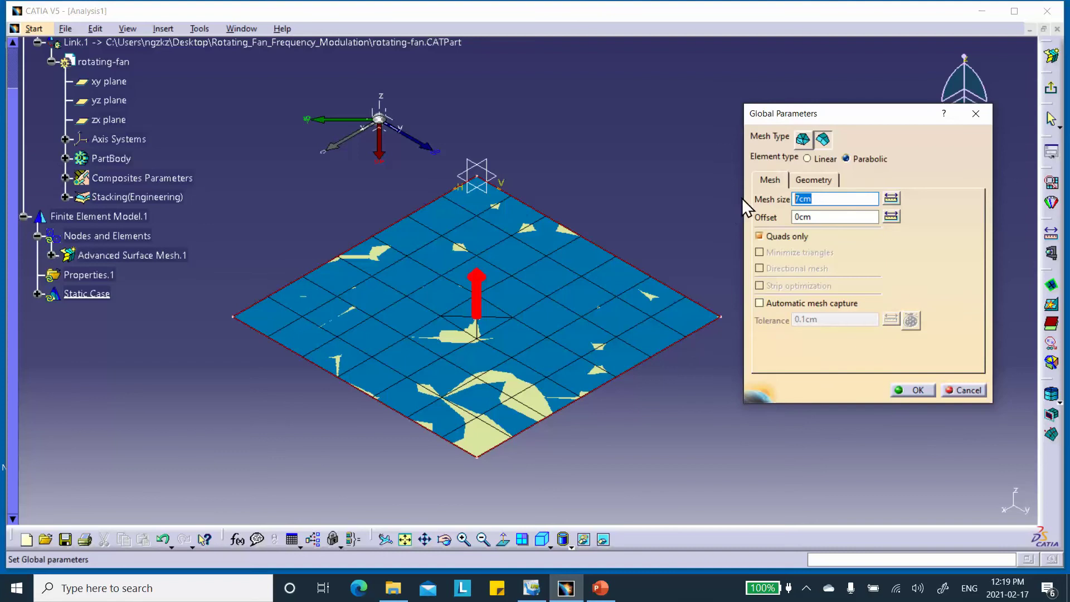
{"action": "type", "text": "5"}
{"action": "left_click", "coordinate": [917, 390]}
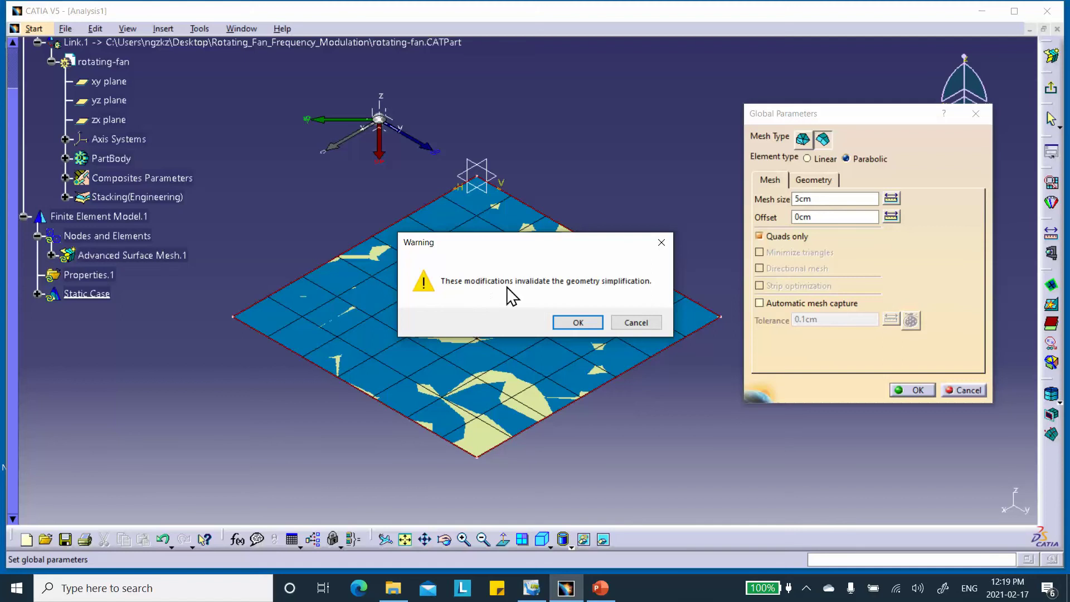
{"action": "left_click", "coordinate": [578, 323]}
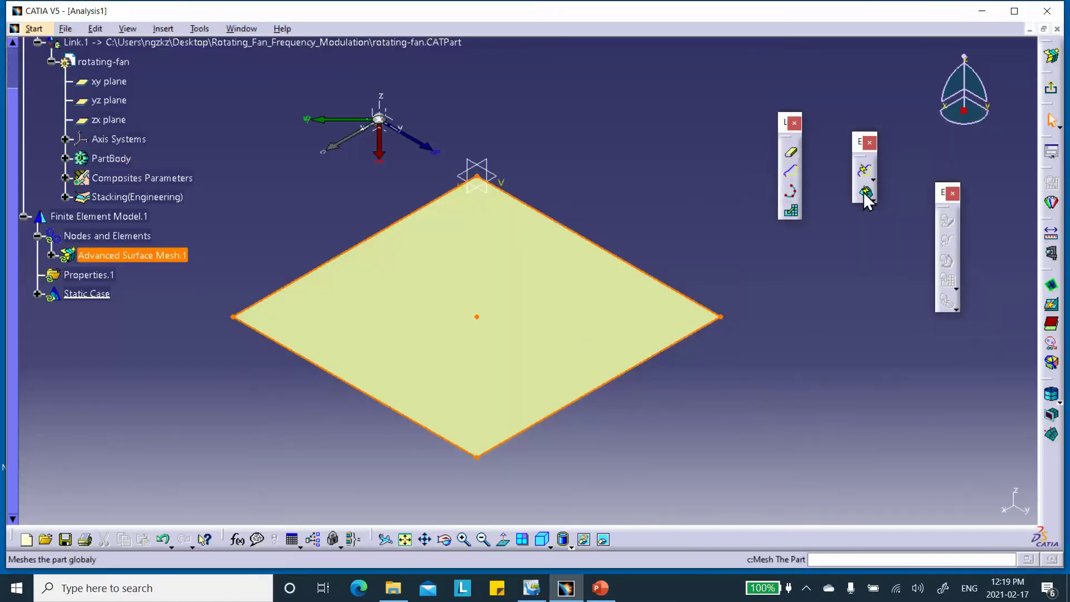
{"action": "left_click", "coordinate": [866, 193]}
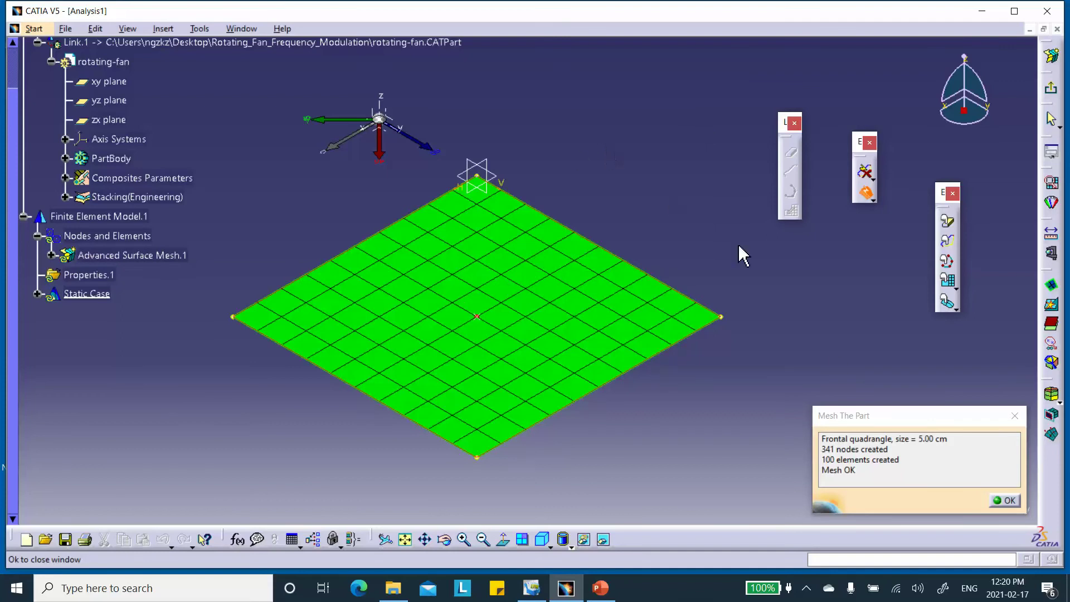
{"action": "left_click", "coordinate": [1005, 500]}
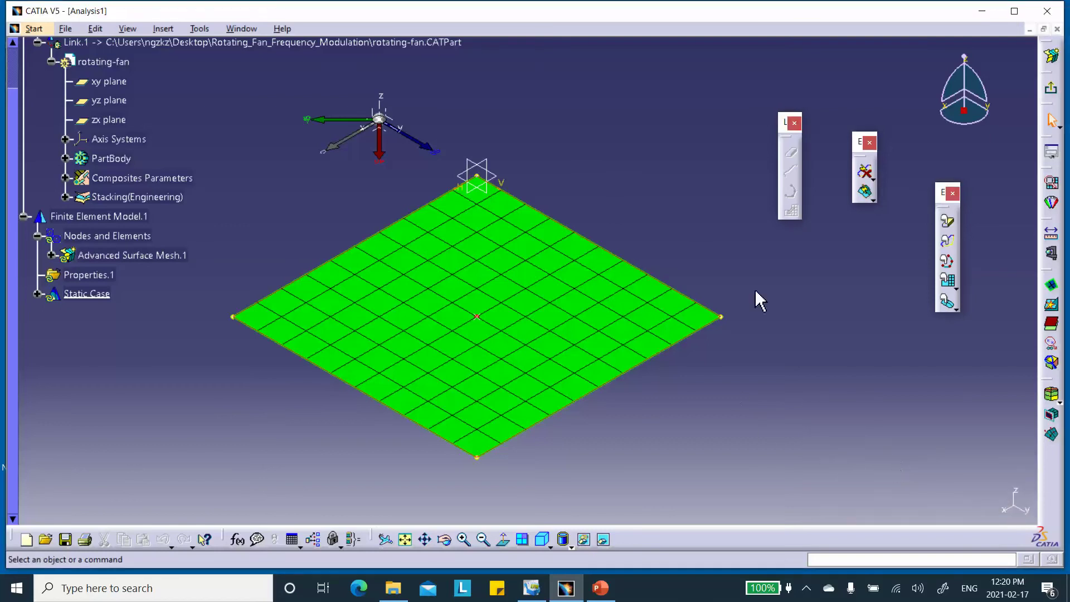
{"action": "left_click", "coordinate": [1052, 89]}
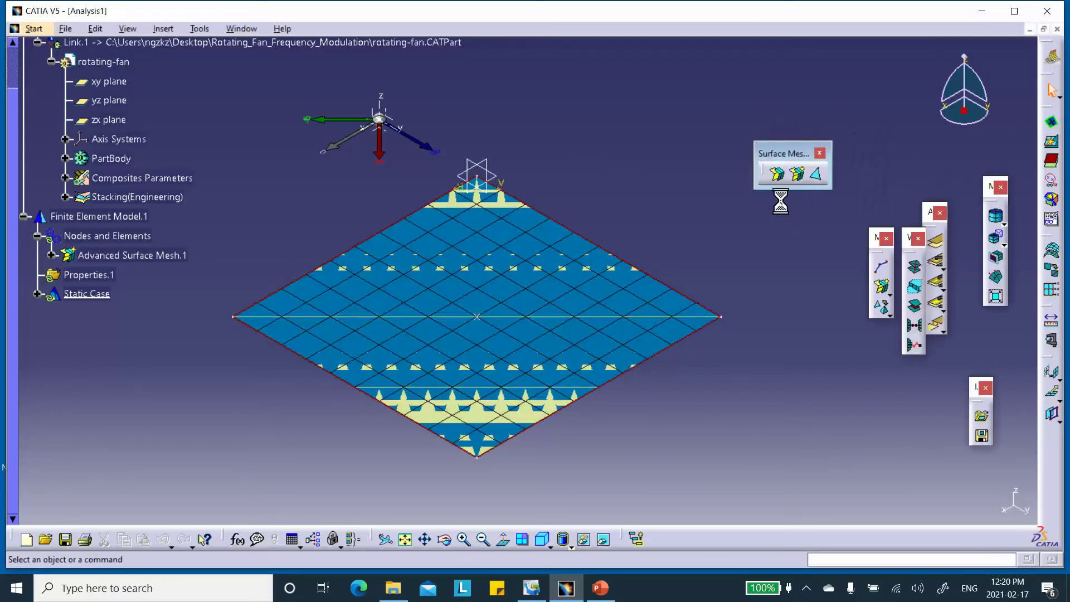
- Save the analysis as rotating-fan_Analysis1 in the Rotating_Fan_Frequency_Modulation folder, together with the modified part, through Save Management
{"action": "left_click", "coordinate": [66, 31]}
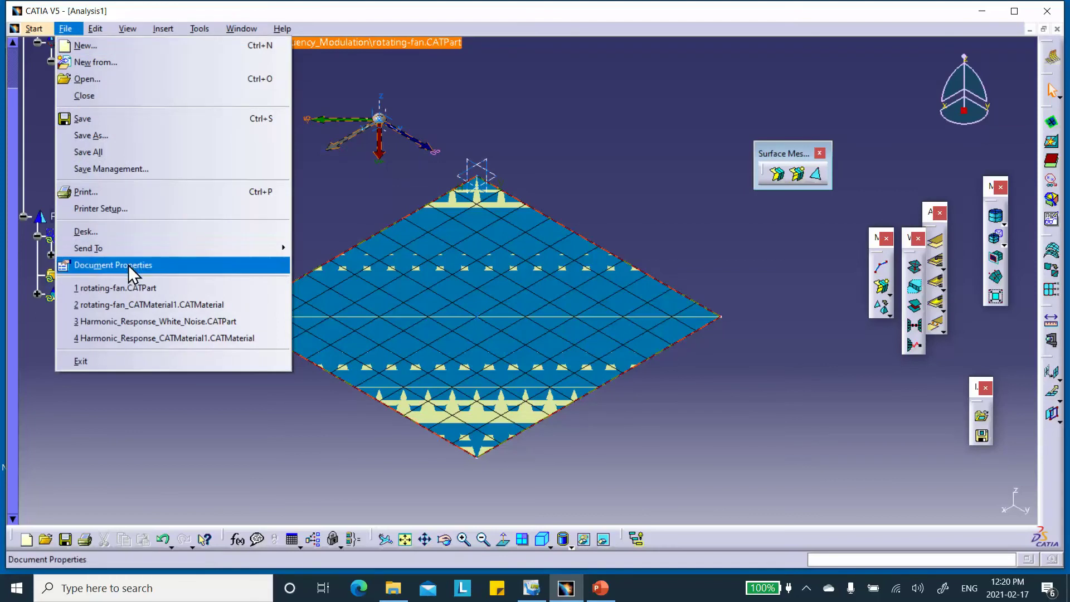
{"action": "left_click", "coordinate": [103, 168]}
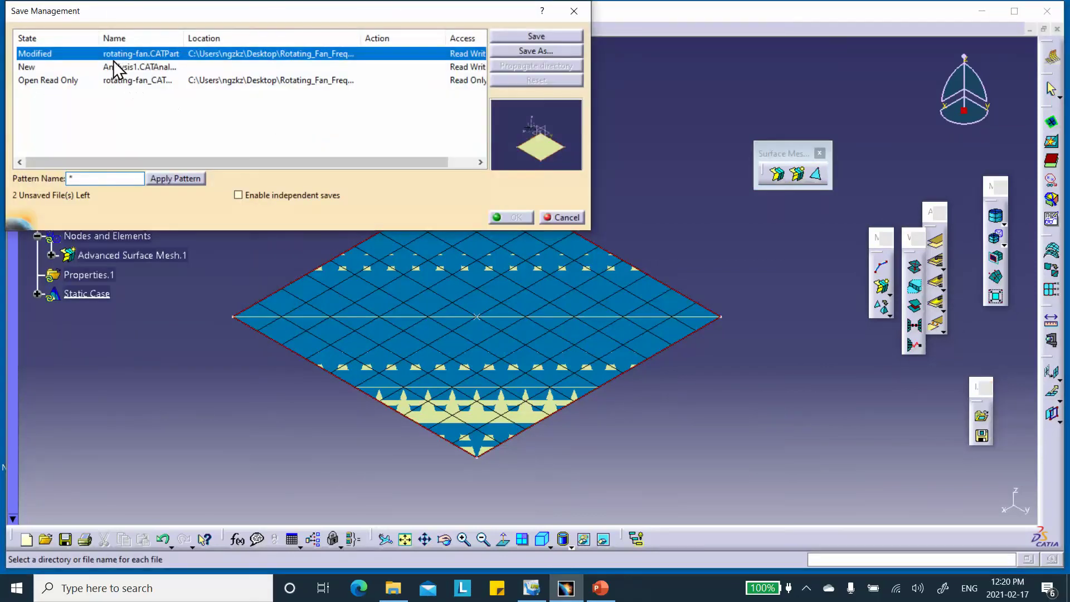
{"action": "left_click", "coordinate": [206, 67]}
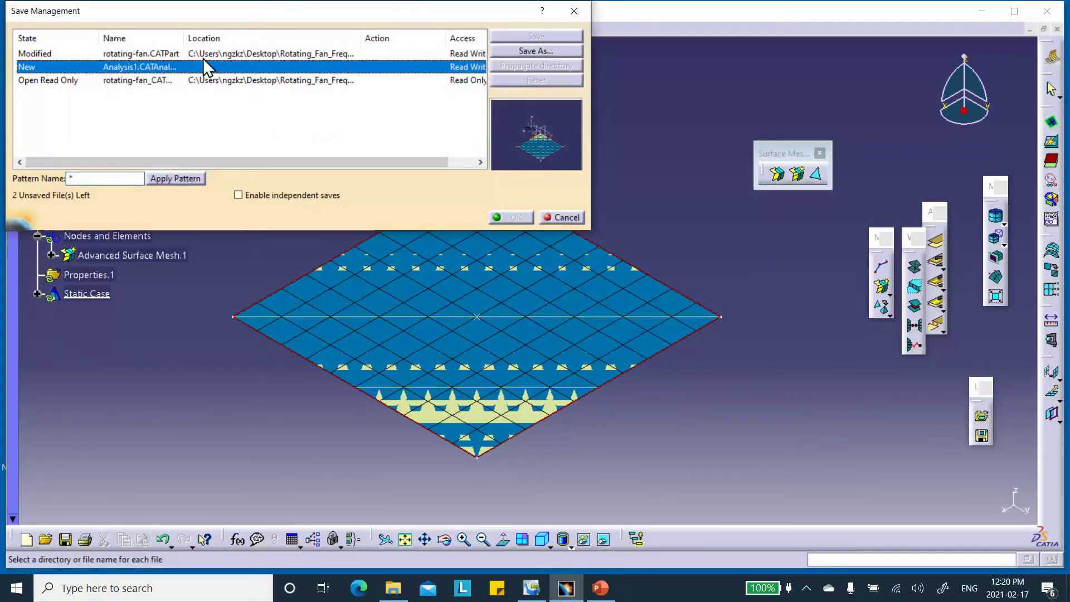
{"action": "left_click", "coordinate": [523, 51]}
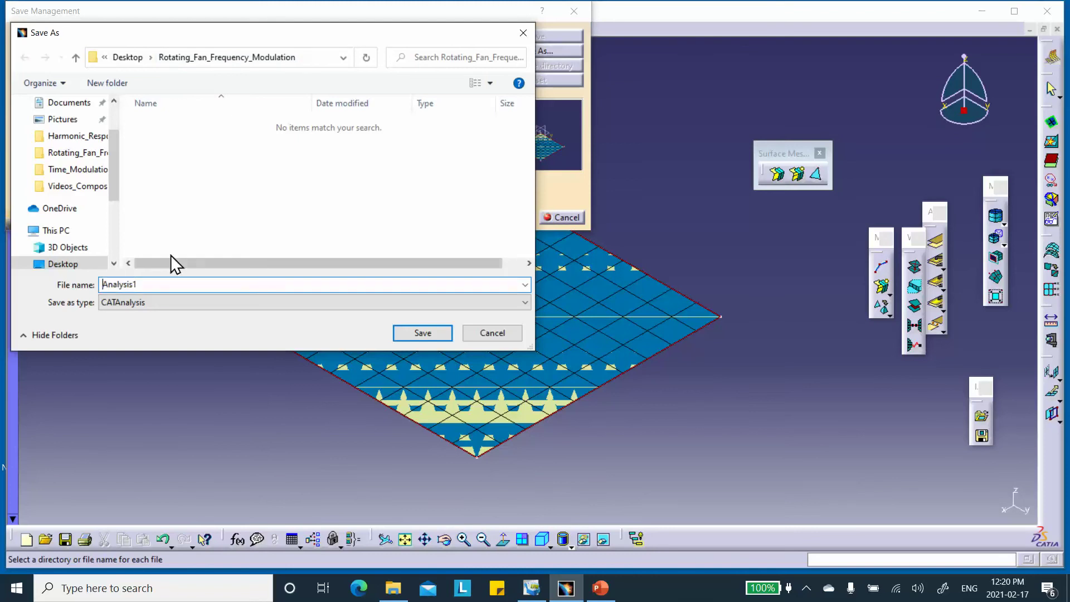
{"action": "type", "text": "rotating-fan"}
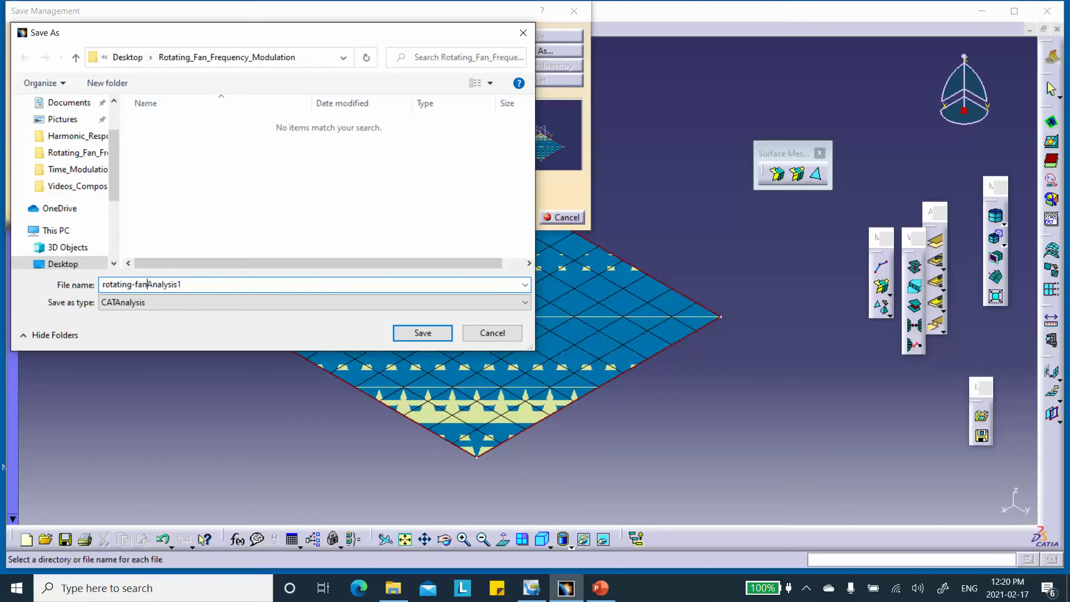
{"action": "left_click", "coordinate": [433, 332]}
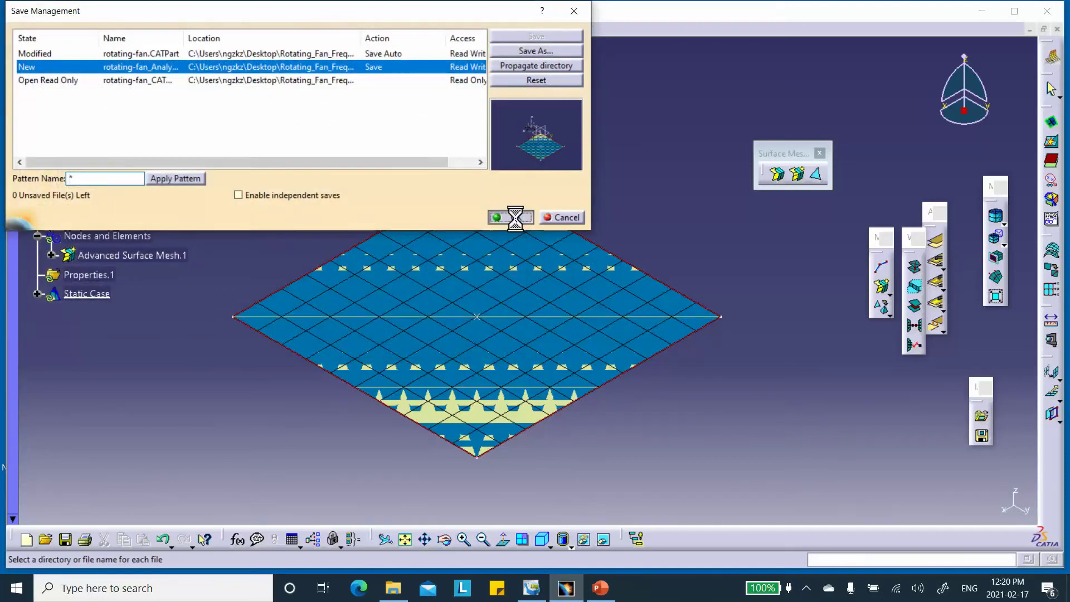
{"action": "left_click", "coordinate": [508, 217]}
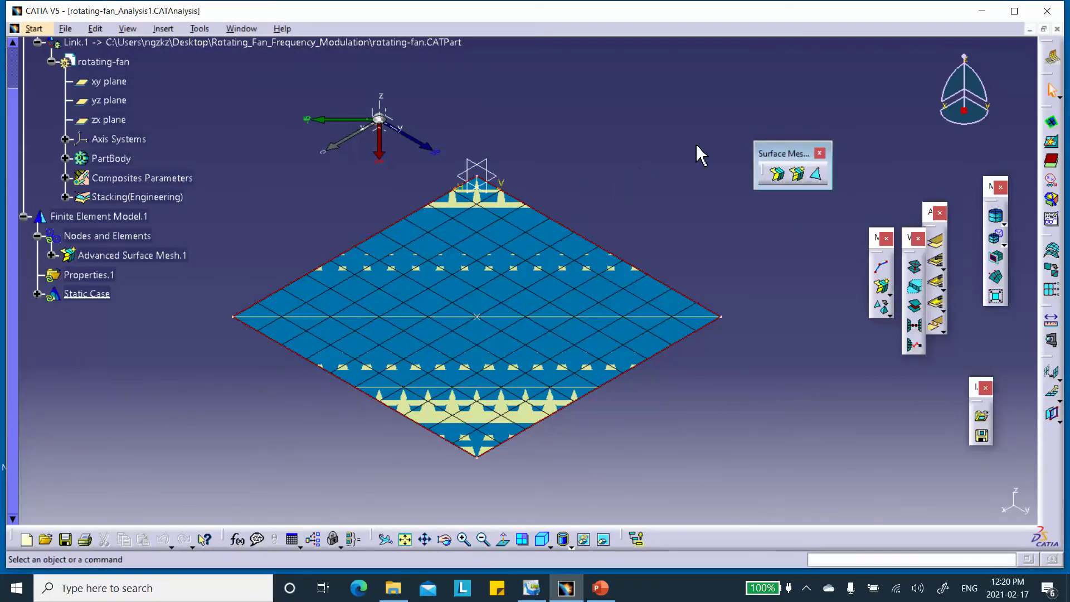
- Switch to Generative Structural Analysis, and hide the rosette, the engineering stacking and the PartBody's Sketch.1
{"action": "left_click", "coordinate": [32, 26]}
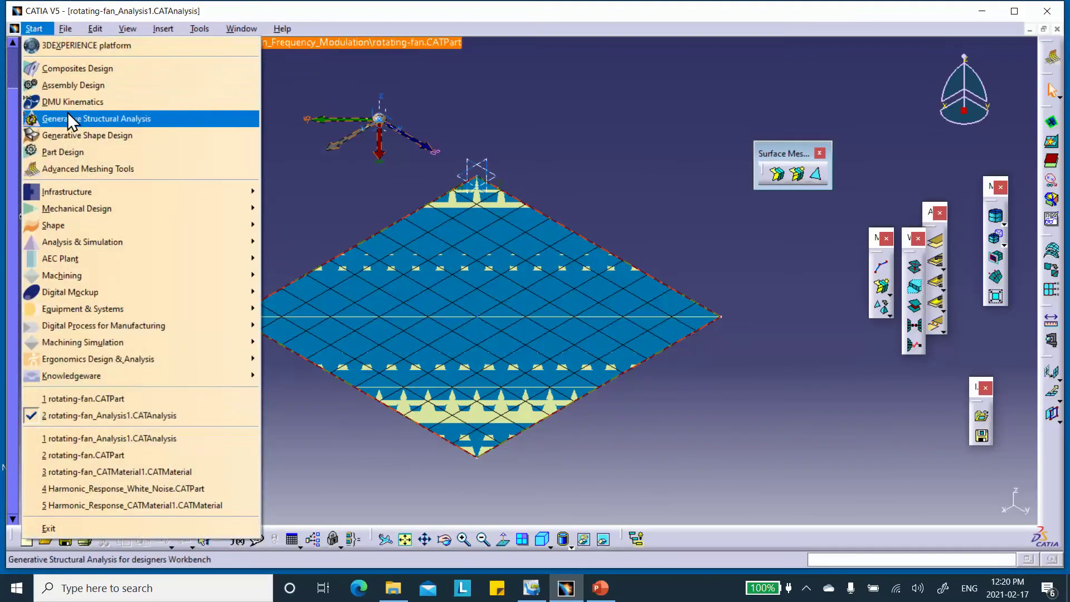
{"action": "left_click", "coordinate": [68, 118]}
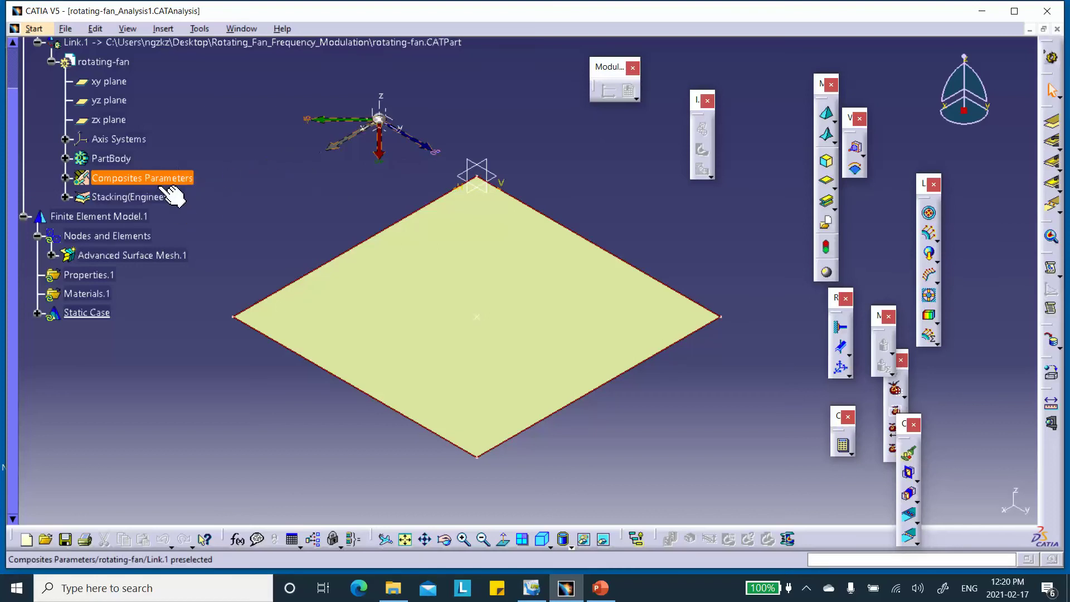
{"action": "right_click", "coordinate": [359, 135]}
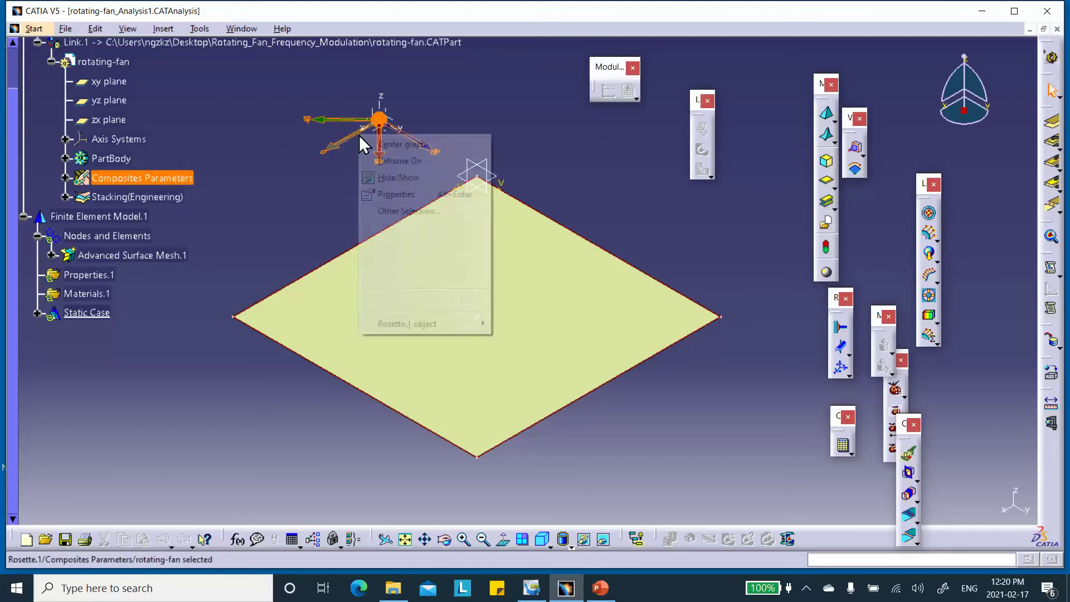
{"action": "left_click", "coordinate": [383, 177]}
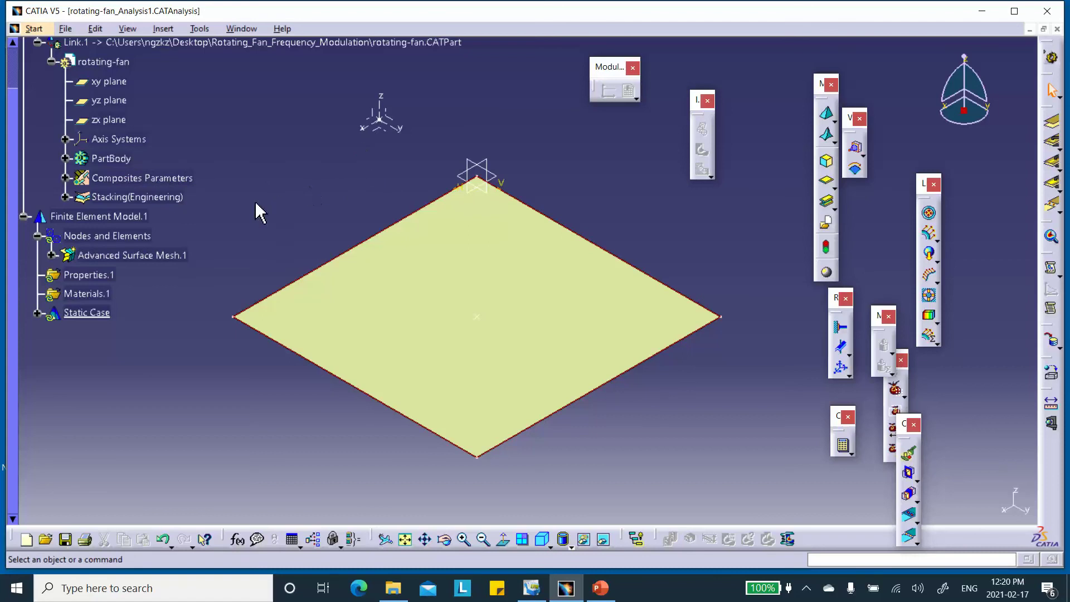
{"action": "right_click", "coordinate": [159, 199]}
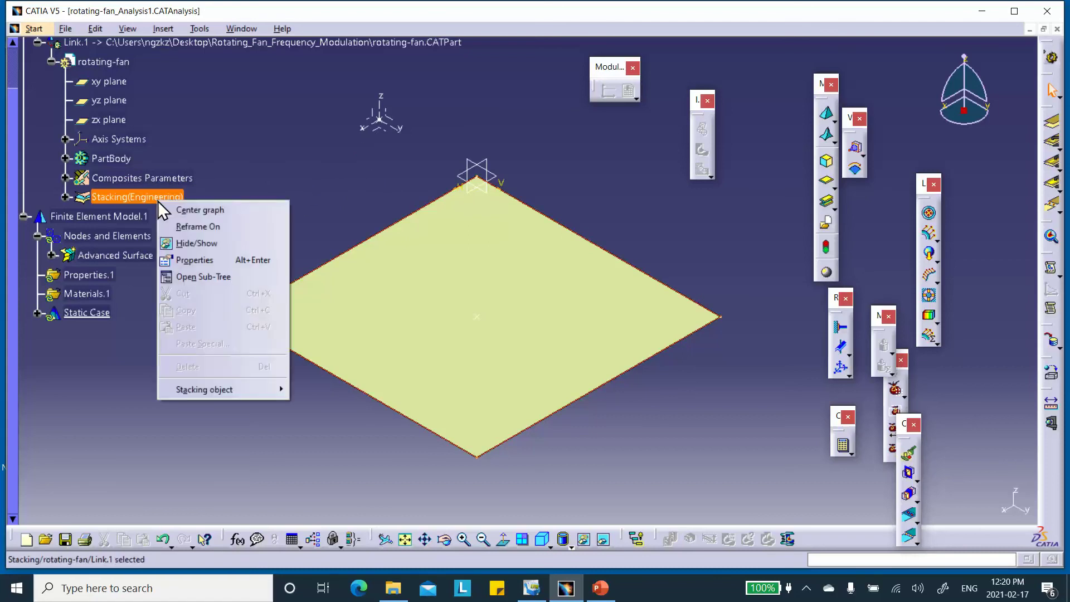
{"action": "left_click", "coordinate": [190, 243]}
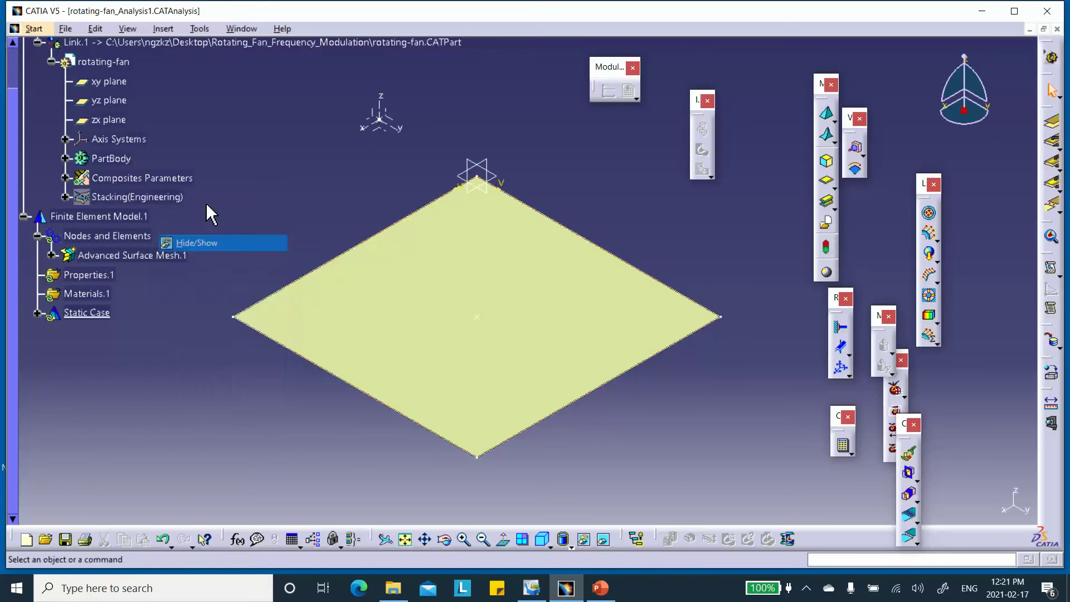
{"action": "left_click", "coordinate": [66, 159]}
{"action": "right_click", "coordinate": [128, 177]}
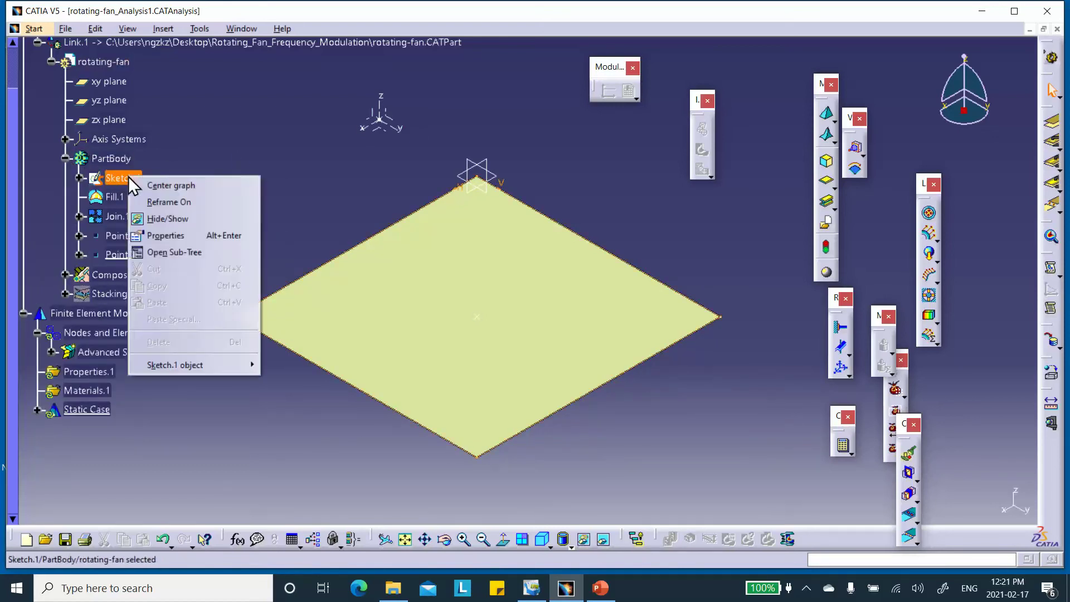
{"action": "left_click", "coordinate": [172, 218]}
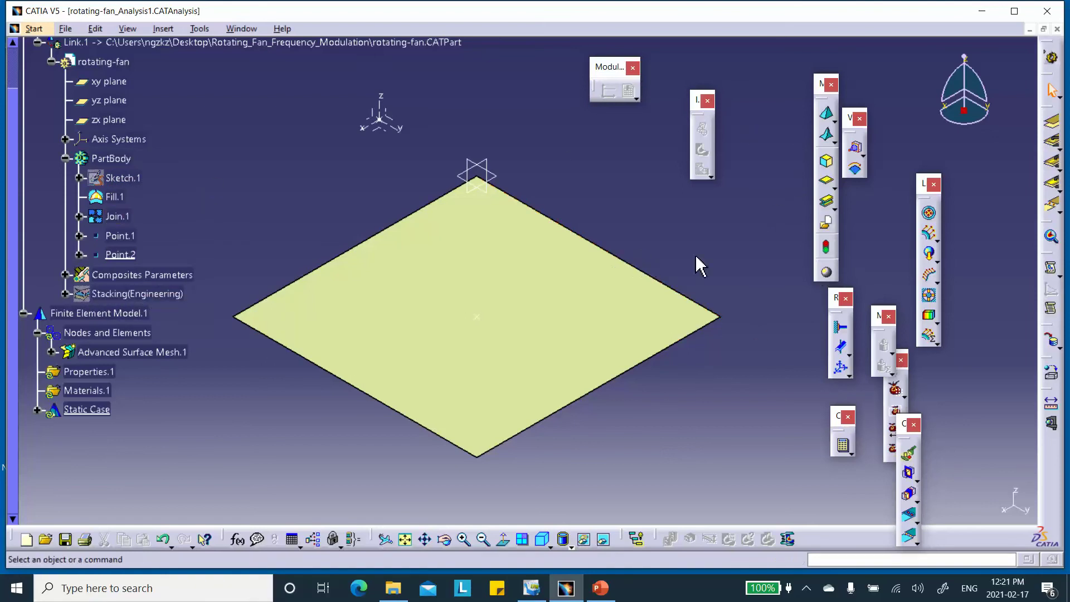
- Clamp all four edges of the plate
{"action": "left_click", "coordinate": [840, 328]}
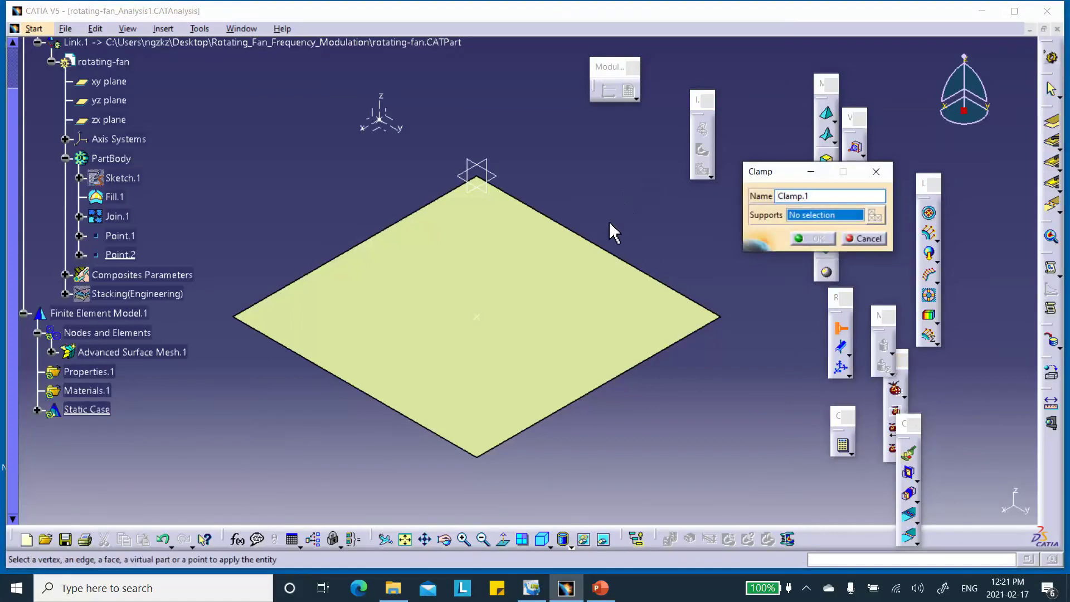
{"action": "left_click", "coordinate": [613, 255]}
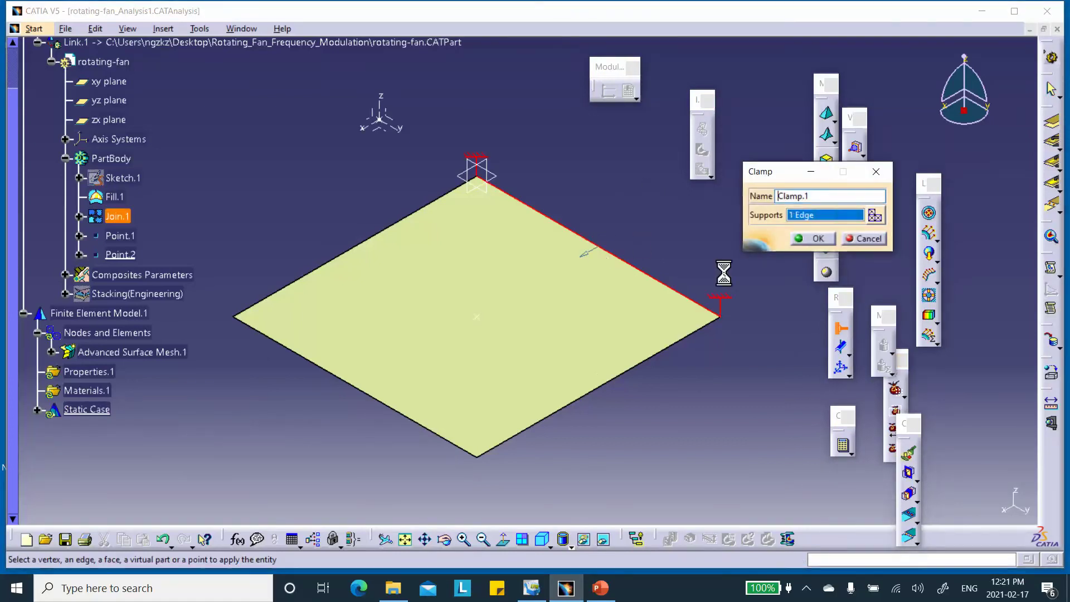
{"action": "left_click", "coordinate": [647, 361]}
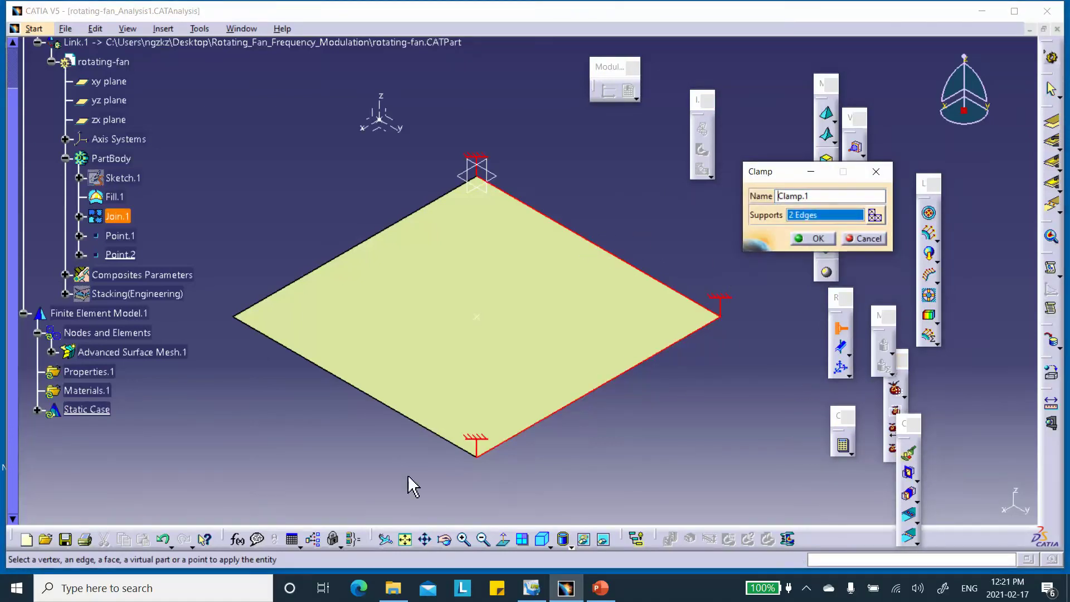
{"action": "left_click", "coordinate": [365, 396]}
{"action": "left_click", "coordinate": [345, 254]}
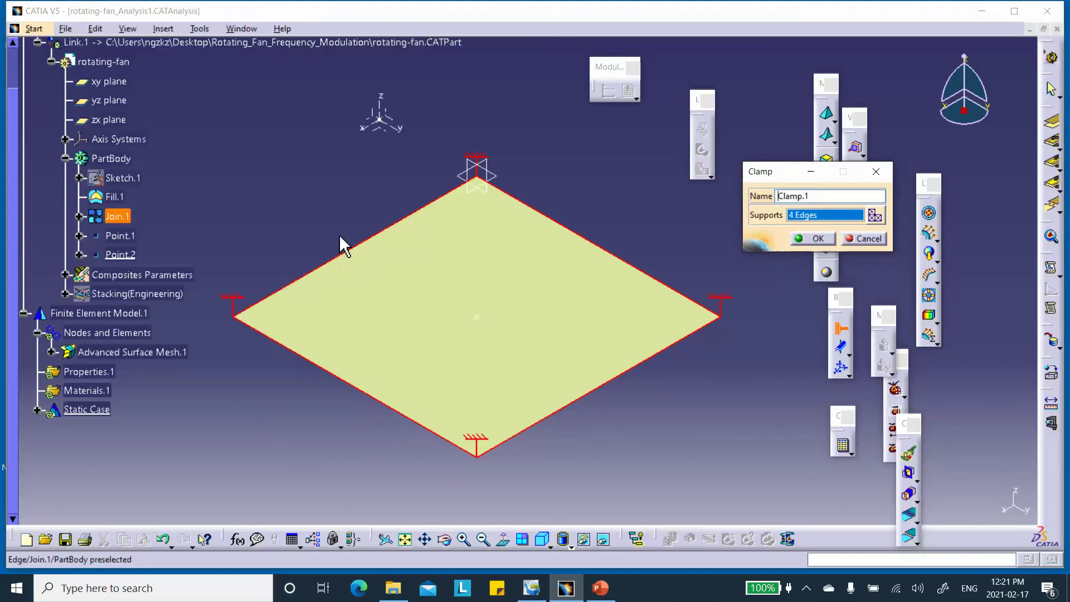
{"action": "left_click", "coordinate": [813, 239]}
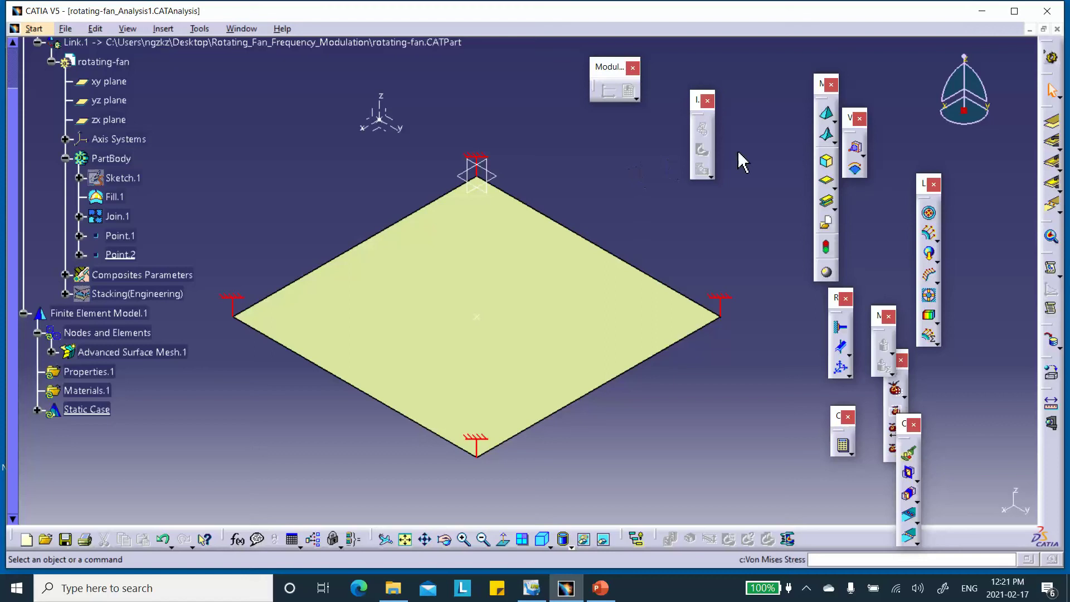
- Apply a distributed force of -0.0079 N in Z to Point.2 at the plate's center, checking the coefficient on the PowerPoint slide
{"action": "left_click", "coordinate": [931, 235]}
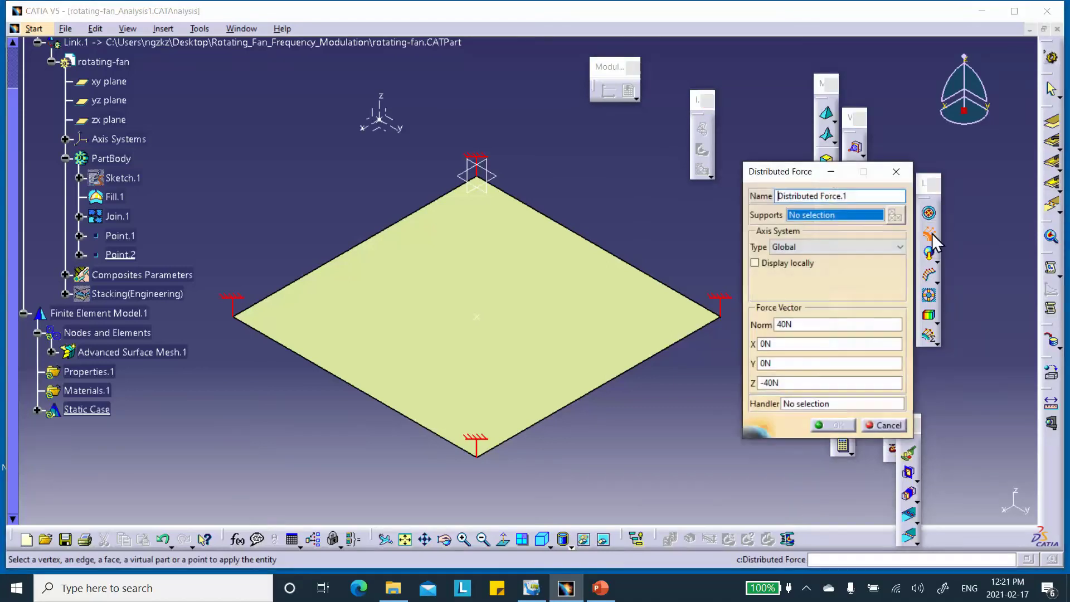
{"action": "left_click", "coordinate": [477, 316]}
{"action": "double_click", "coordinate": [803, 383]}
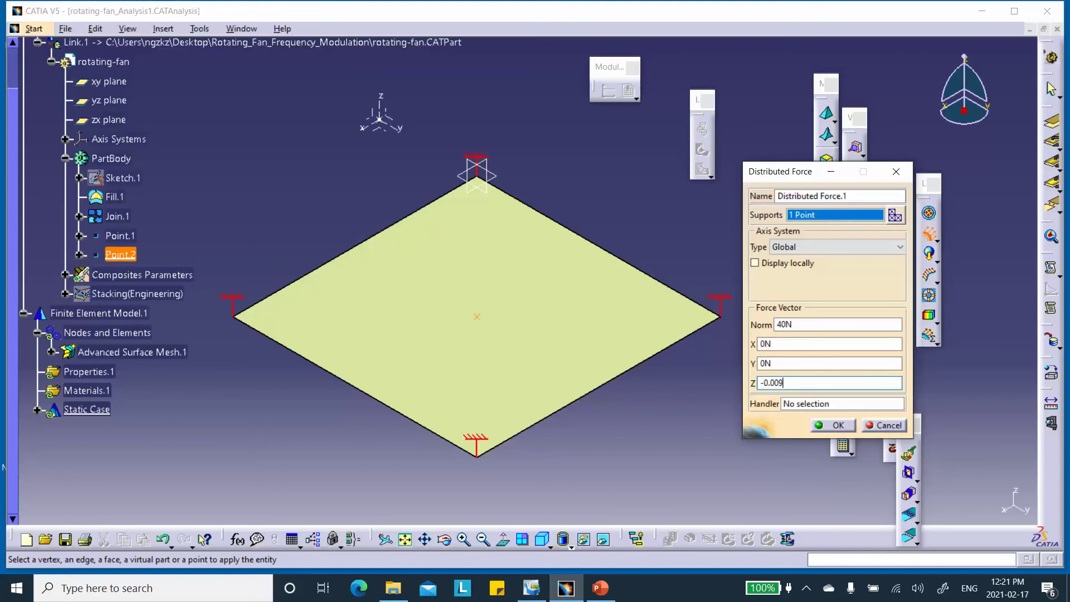
{"action": "left_click", "coordinate": [601, 587]}
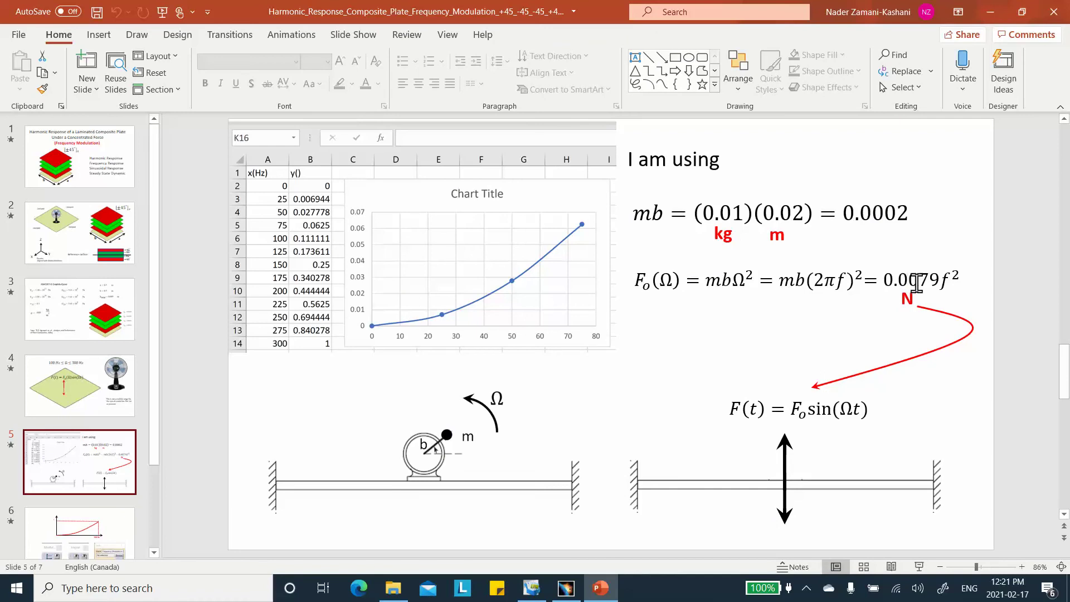
{"action": "left_click", "coordinate": [992, 11]}
{"action": "double_click", "coordinate": [773, 382]}
{"action": "left_click", "coordinate": [793, 383]}
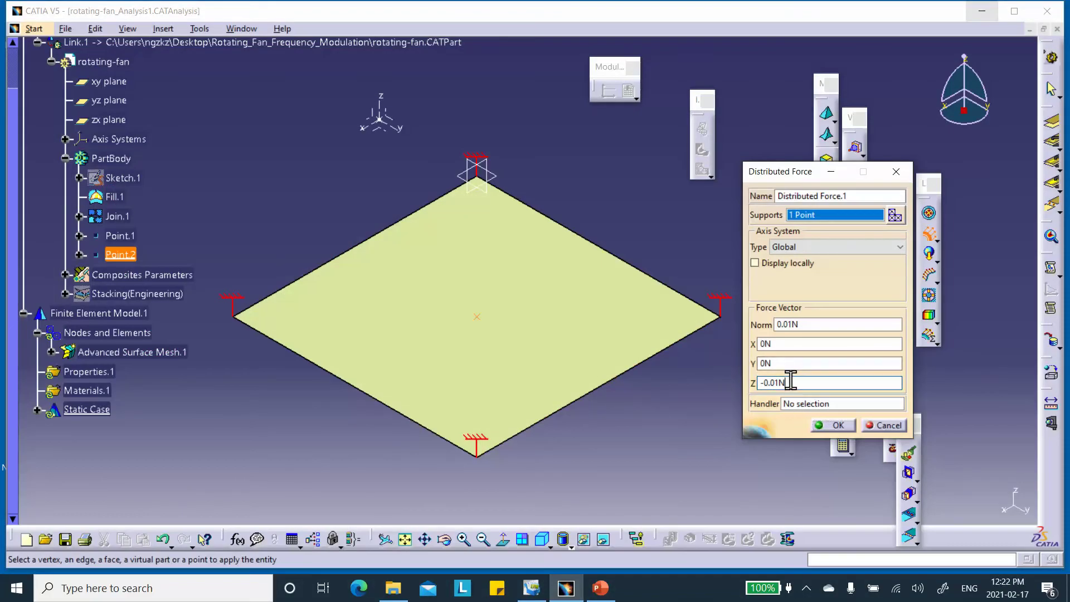
{"action": "double_click", "coordinate": [793, 383]}
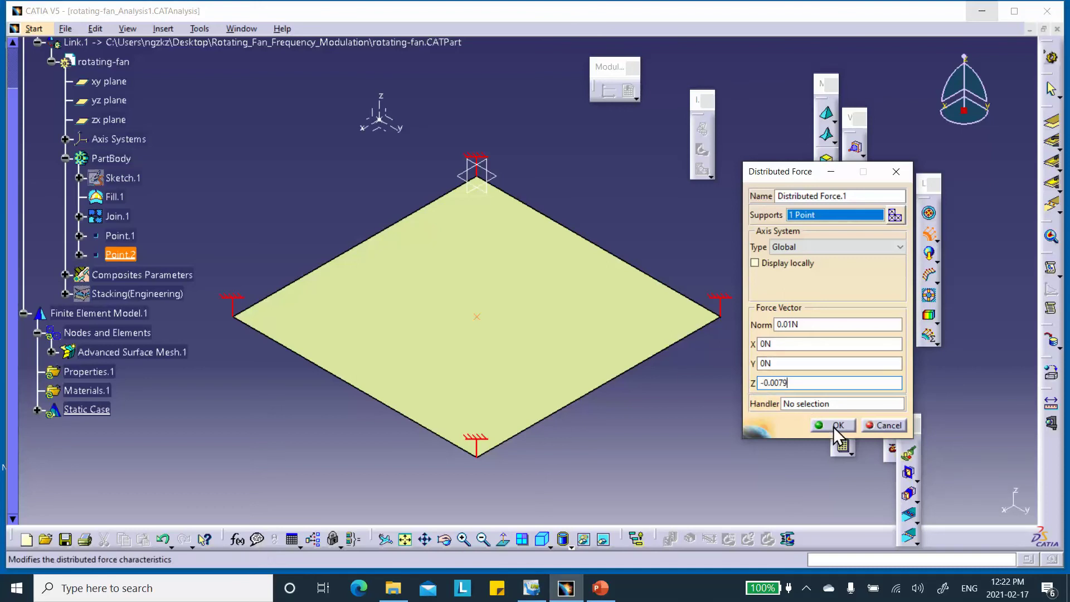
{"action": "left_click", "coordinate": [841, 362]}
{"action": "left_click", "coordinate": [838, 426]}
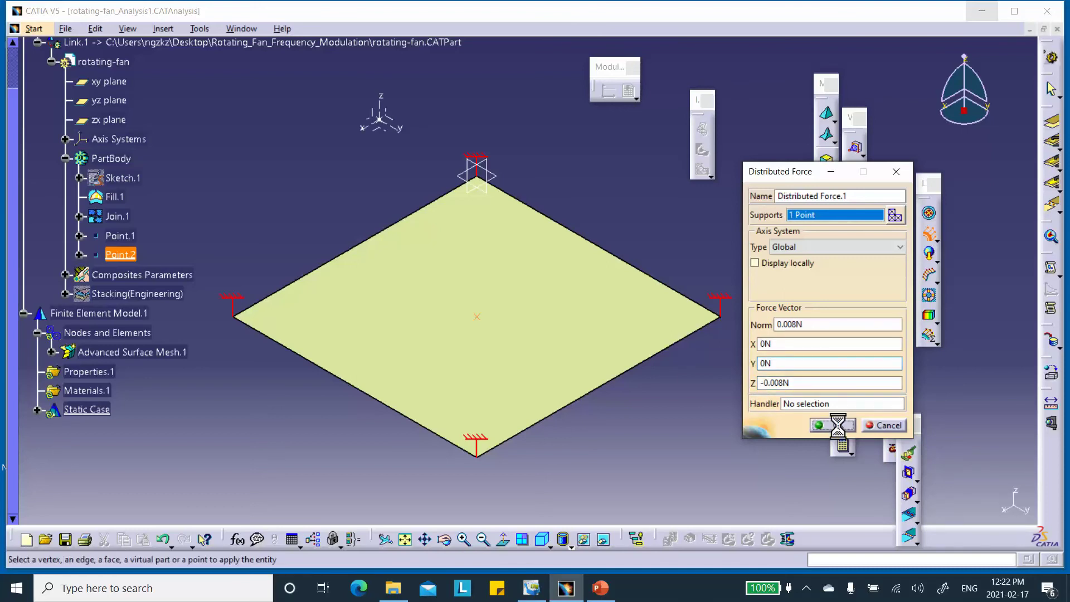
- Save the analysis and agree to the accompanying save of the other documents
{"action": "middle_click_drag", "start_coordinate": [564, 356], "coordinate": [575, 489]}
{"action": "middle_click_drag", "start_coordinate": [496, 267], "coordinate": [502, 370]}
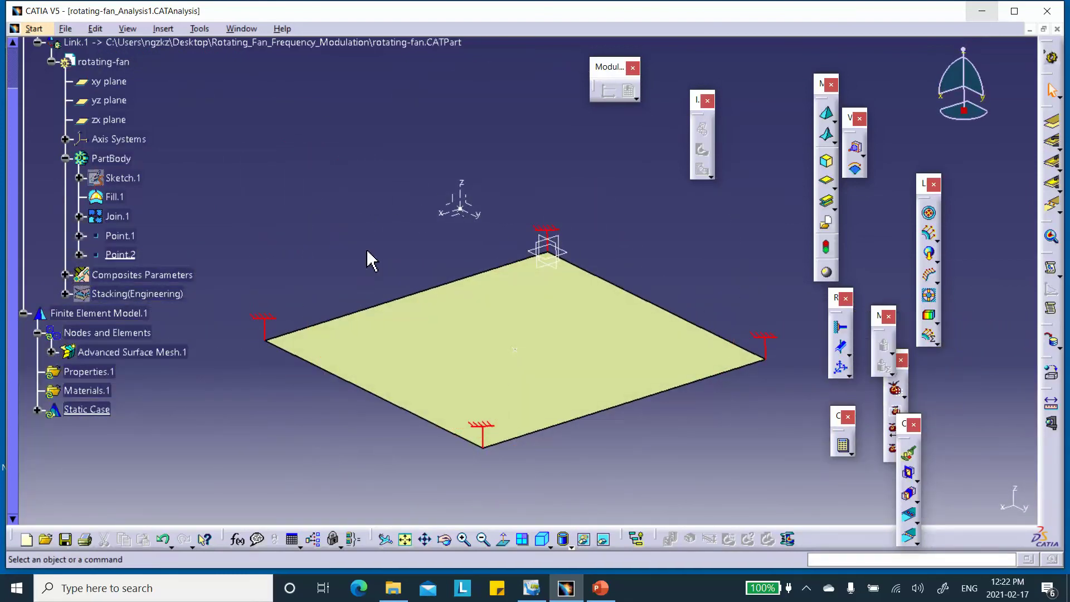
{"action": "left_click", "coordinate": [64, 541]}
{"action": "left_click", "coordinate": [556, 328]}
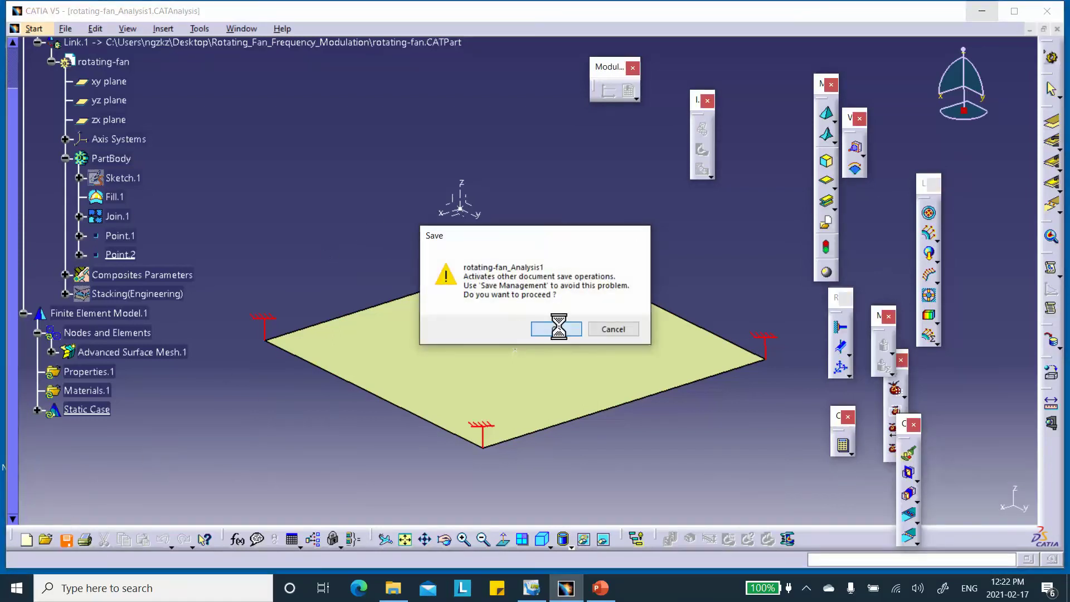
- Start an imported composite property on the plate's face with by-ply analysis, and choose Plies Group.1 as its ply selection
{"action": "left_click", "coordinate": [835, 188]}
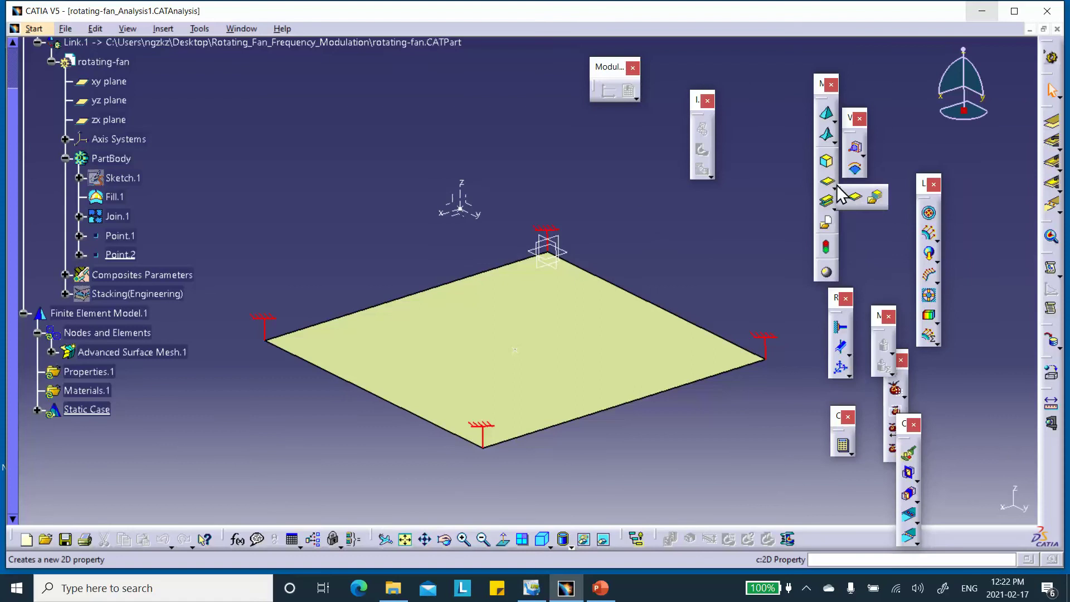
{"action": "left_click", "coordinate": [871, 198]}
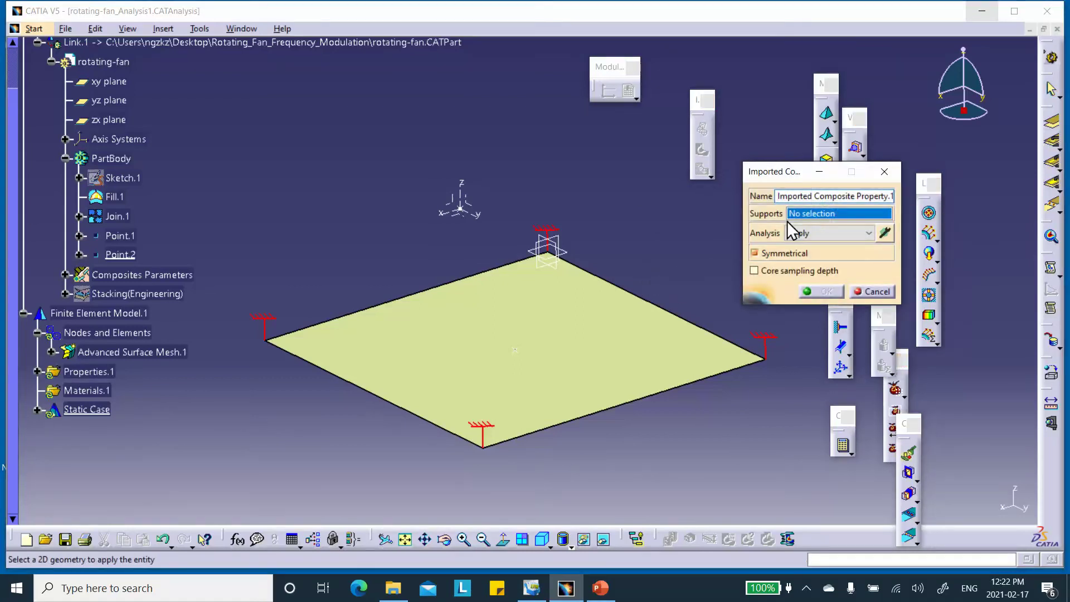
{"action": "left_click", "coordinate": [416, 343]}
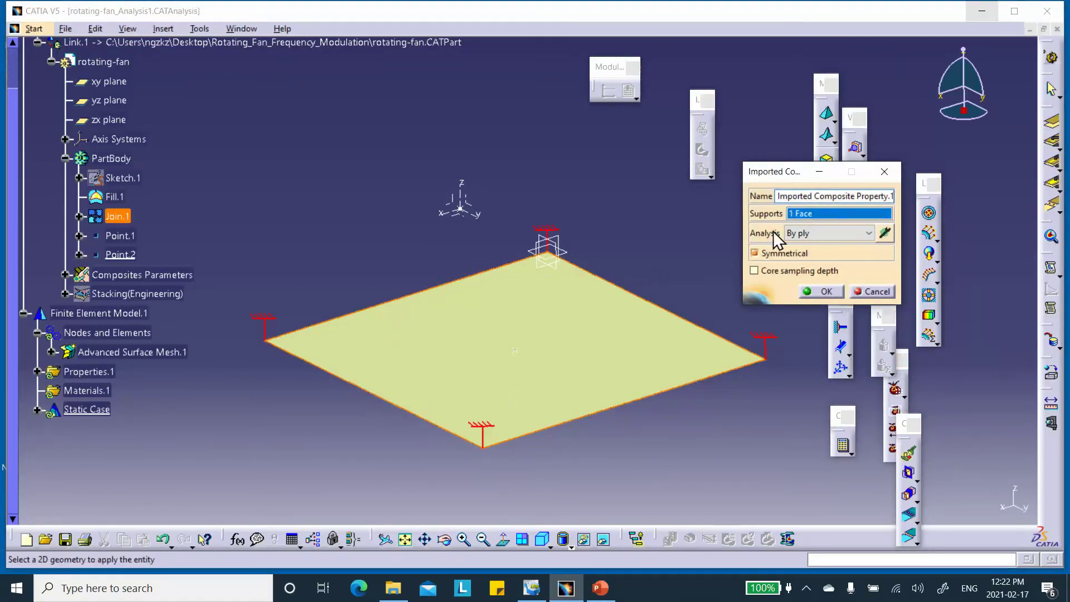
{"action": "left_click", "coordinate": [884, 229]}
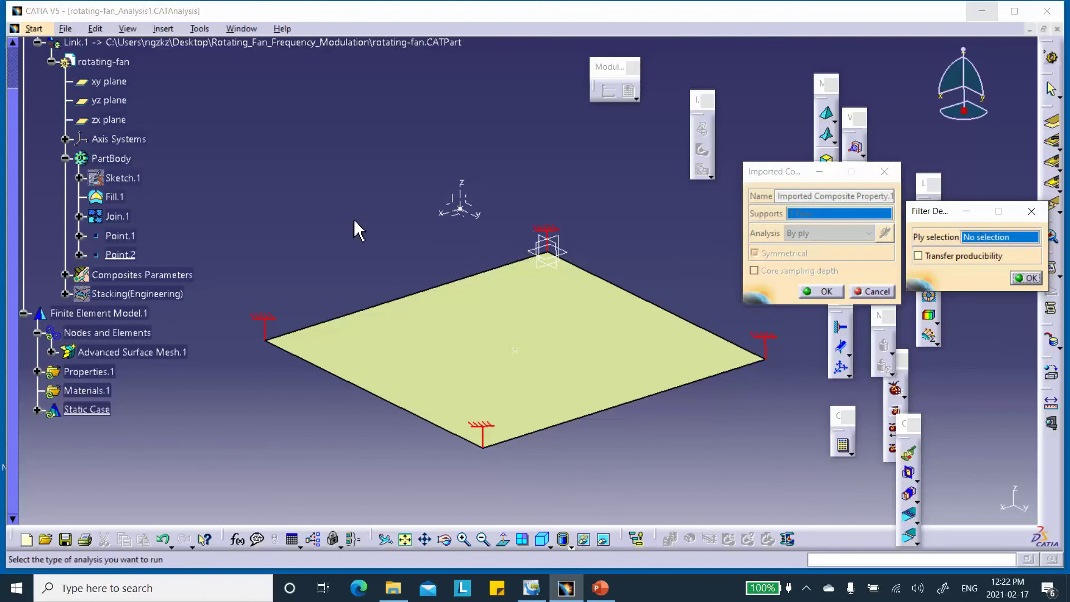
{"action": "left_click", "coordinate": [65, 295]}
{"action": "left_click", "coordinate": [131, 313]}
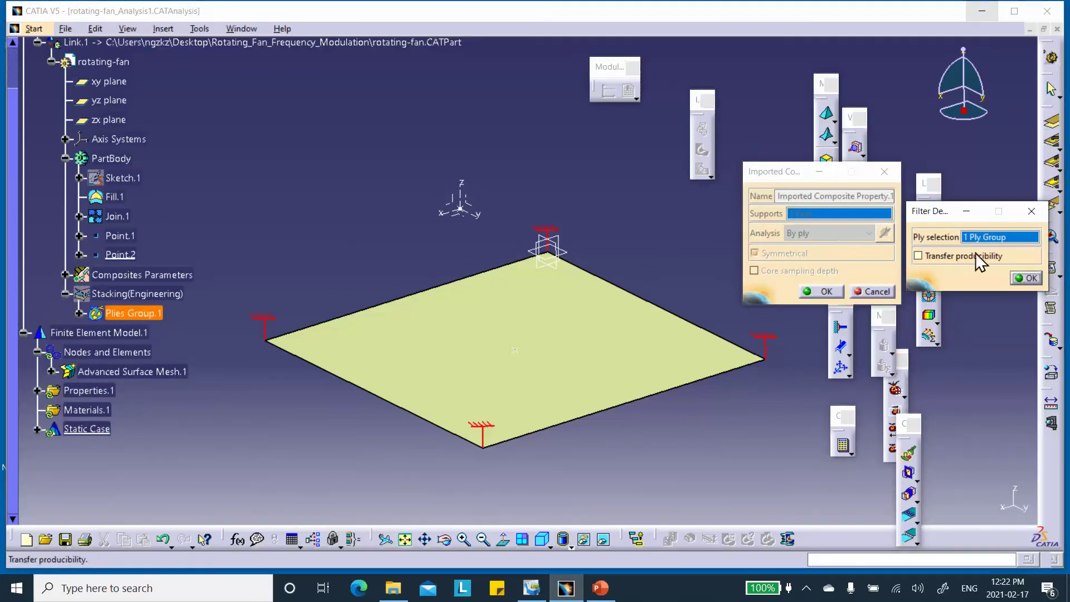
{"action": "left_click", "coordinate": [1025, 278]}
- Check the symmetric ply layup on slide 2 in PowerPoint, and accept the imported composite property in CATIA with Symmetrical enabled
{"action": "left_click", "coordinate": [755, 253]}
{"action": "left_click", "coordinate": [601, 588]}
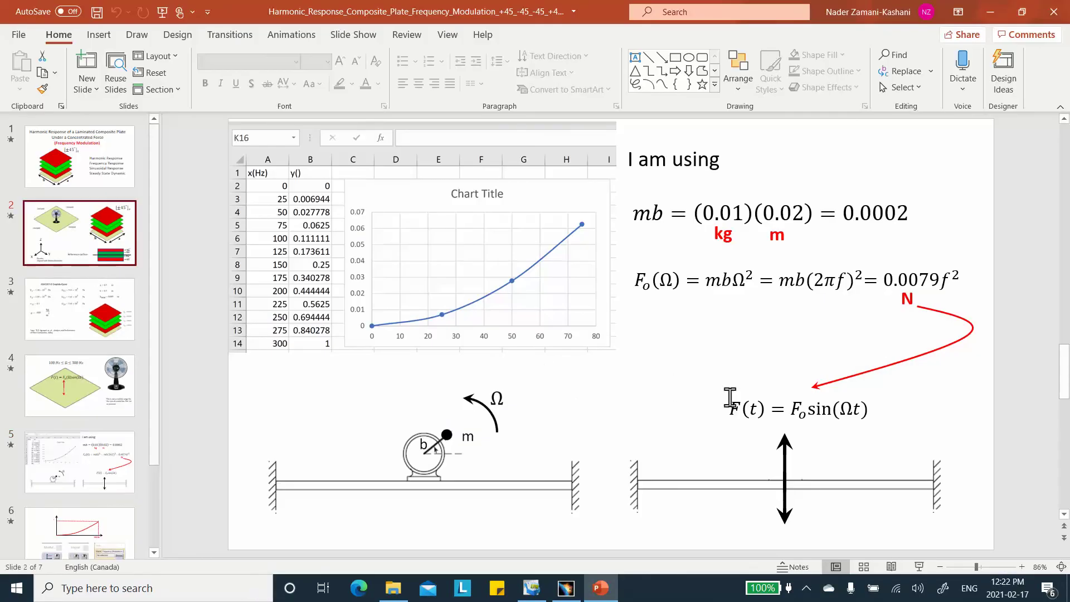
{"action": "left_click", "coordinate": [128, 256]}
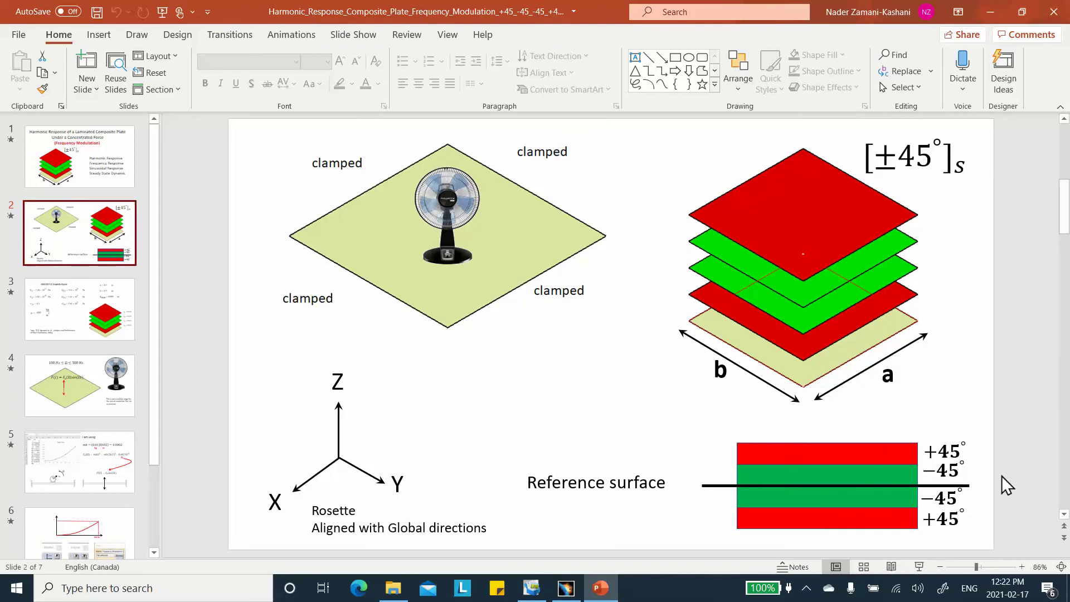
{"action": "left_click", "coordinate": [78, 462]}
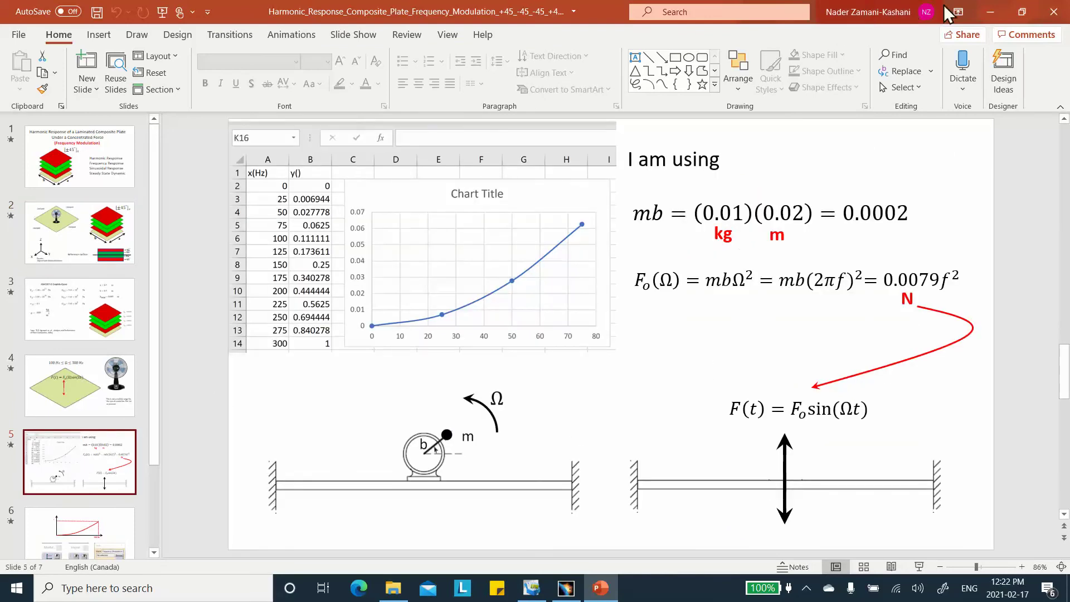
{"action": "left_click", "coordinate": [991, 12]}
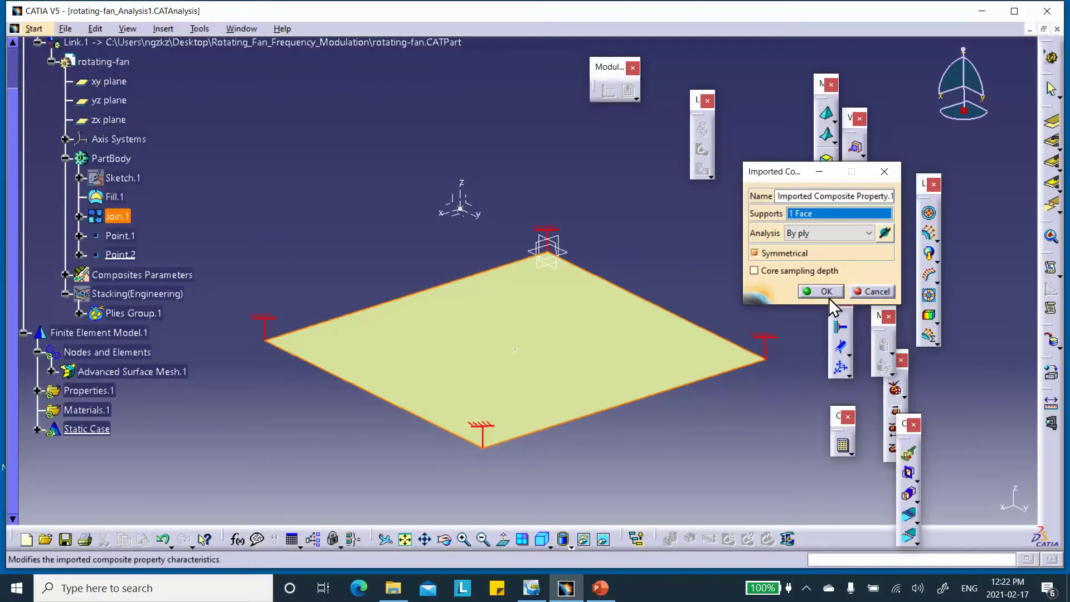
{"action": "left_click", "coordinate": [826, 294]}
- Compute the static case, accepting the resource estimate to continue the computation
{"action": "middle_click_drag", "start_coordinate": [413, 177], "coordinate": [406, 171]}
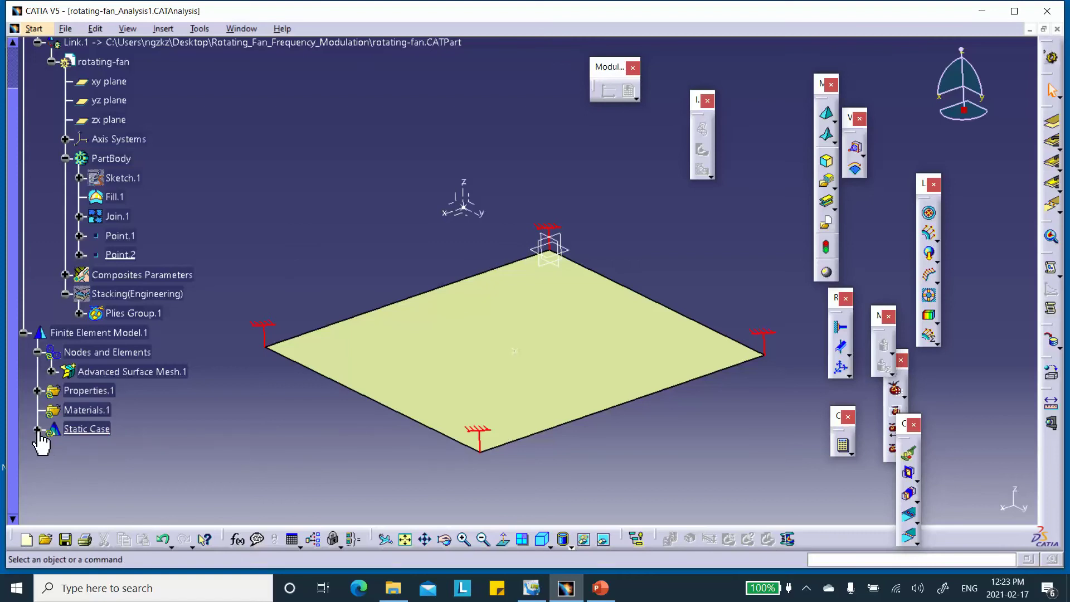
{"action": "middle_click_drag", "start_coordinate": [470, 325], "coordinate": [512, 229]}
{"action": "scroll", "coordinate": [279, 226], "scroll_direction": "down", "scroll_amount": 2}
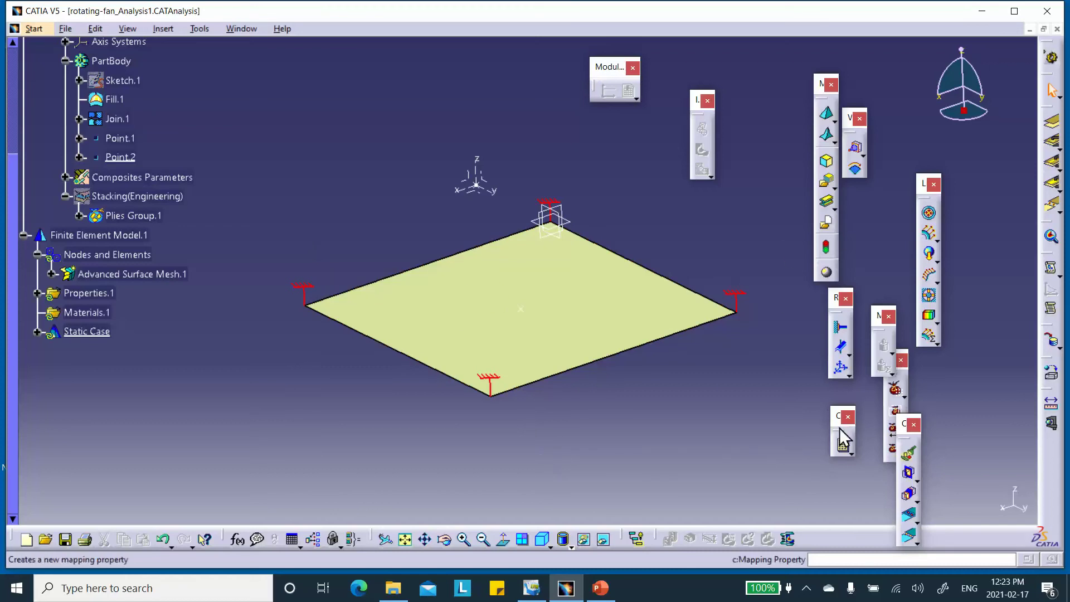
{"action": "left_click", "coordinate": [843, 446]}
{"action": "left_click", "coordinate": [954, 500]}
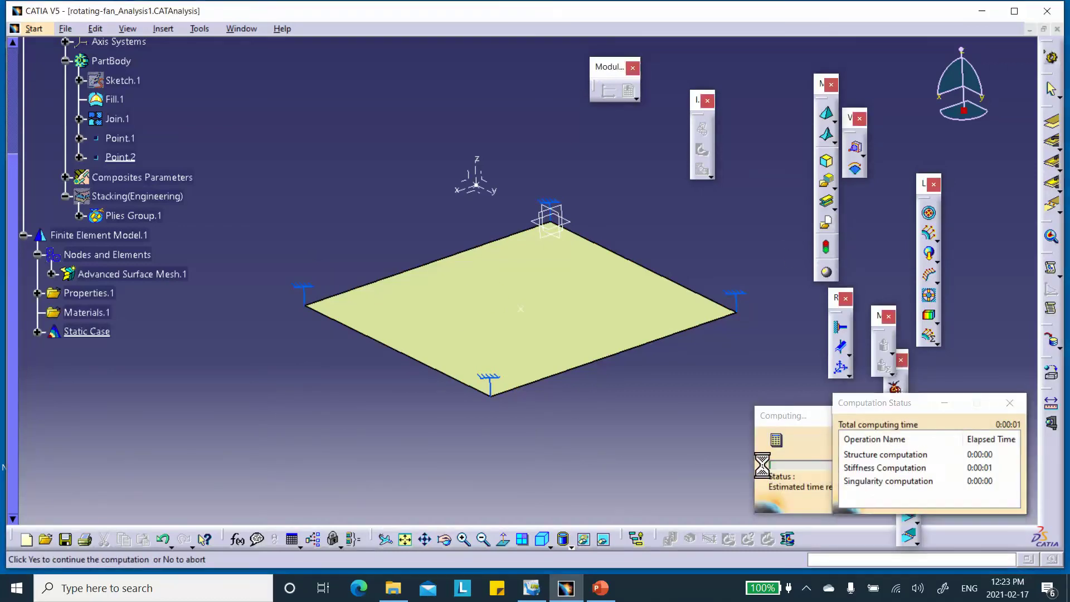
{"action": "left_click", "coordinate": [964, 501]}
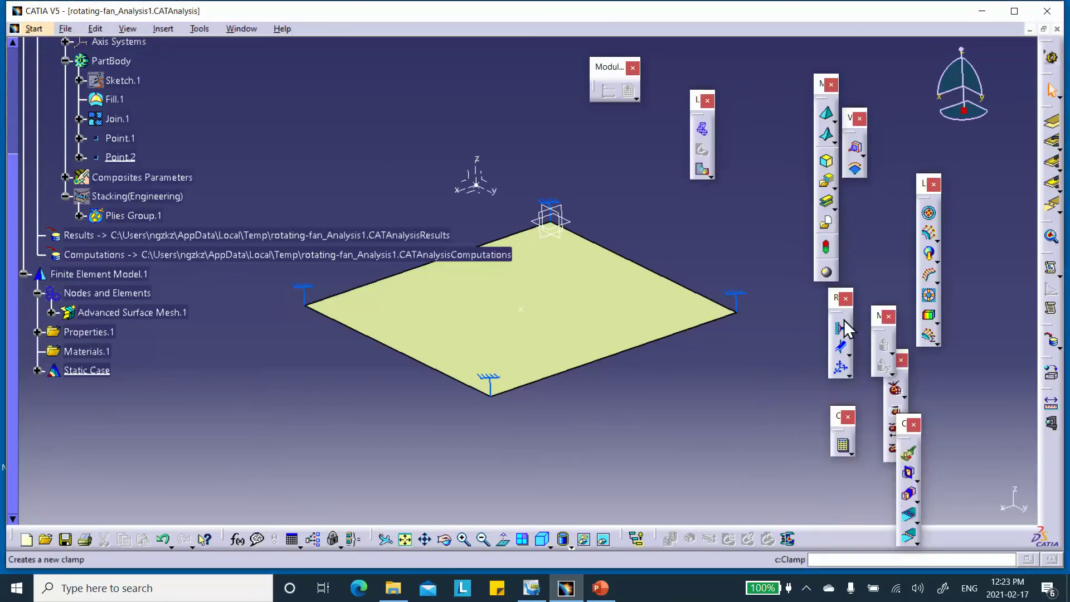
- Create a displacement image of the static solution with the Average iso type, and render it as filled color contours
{"action": "left_click", "coordinate": [703, 173]}
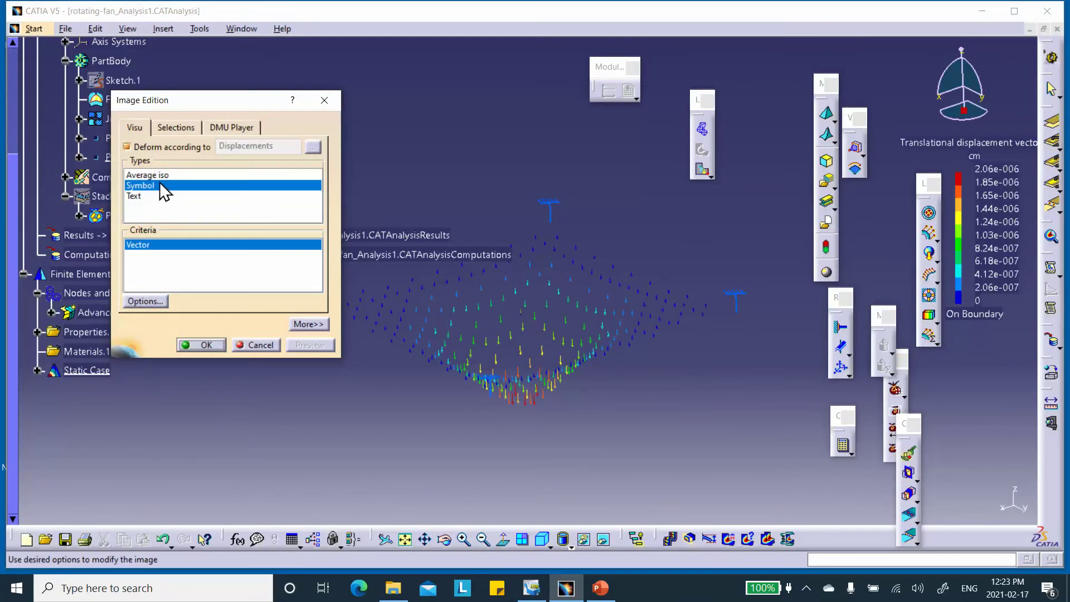
{"action": "left_click", "coordinate": [151, 176]}
{"action": "left_click", "coordinate": [206, 345]}
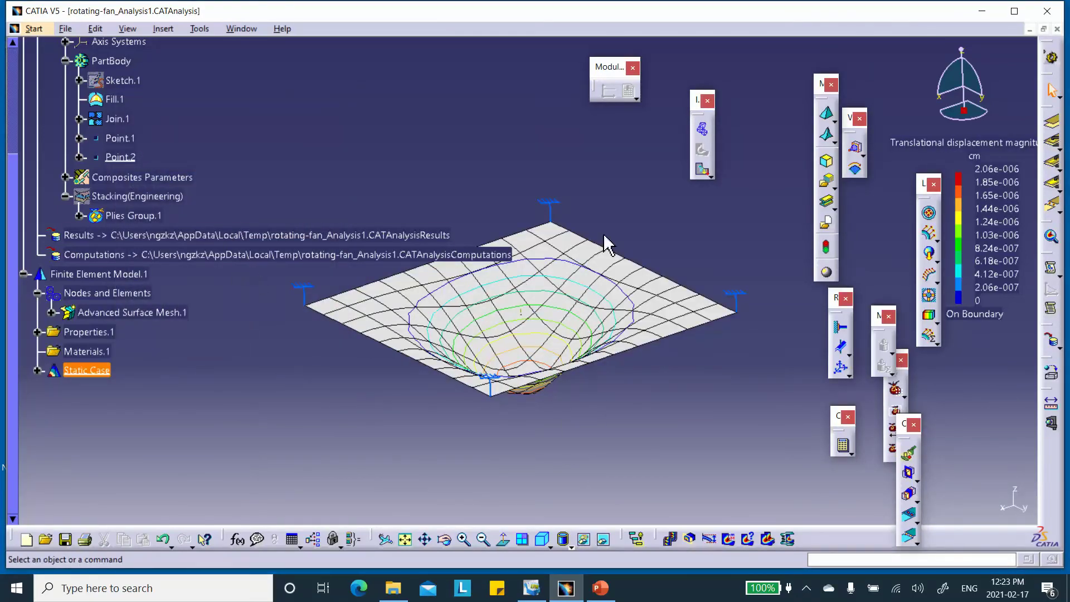
{"action": "left_click", "coordinate": [572, 547]}
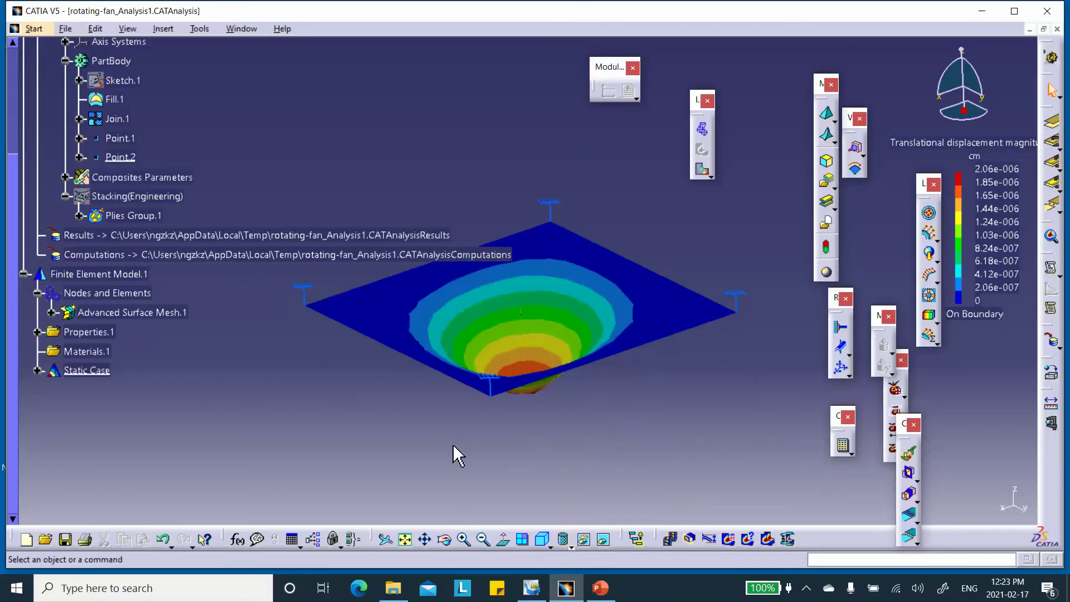
- Deactivate the translational displacement magnitude image under Static Case Solution.1
{"action": "left_click", "coordinate": [301, 310]}
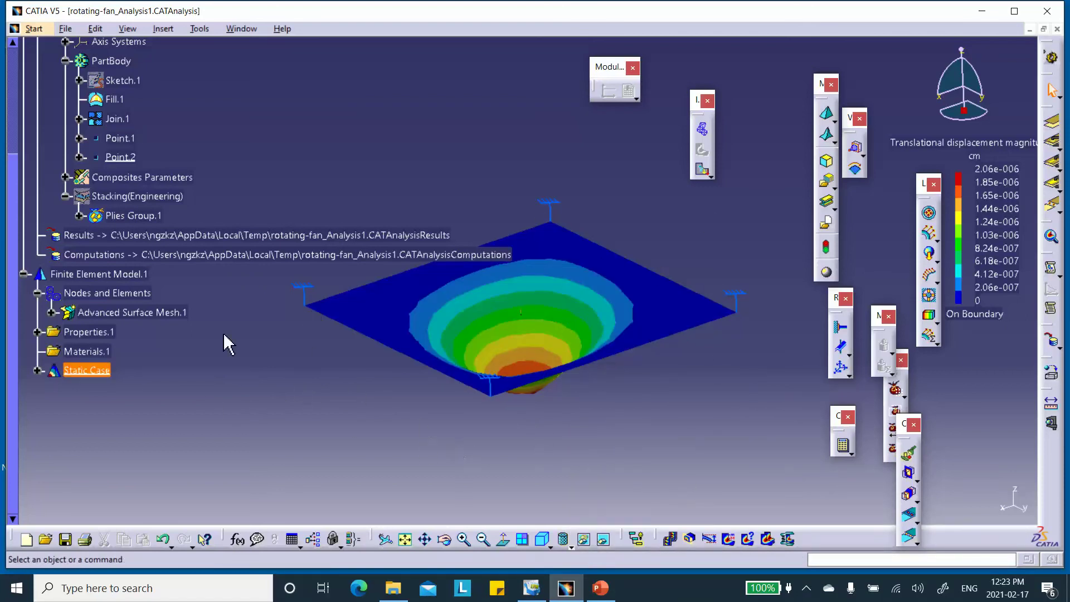
{"action": "left_click", "coordinate": [37, 370]}
{"action": "left_click", "coordinate": [52, 428]}
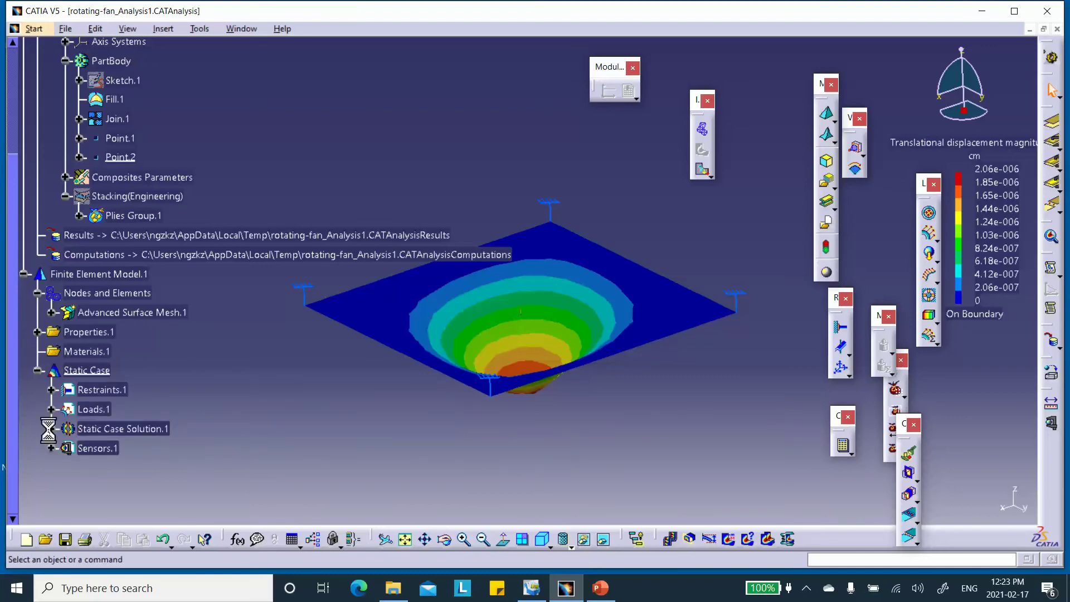
{"action": "right_click", "coordinate": [132, 450]}
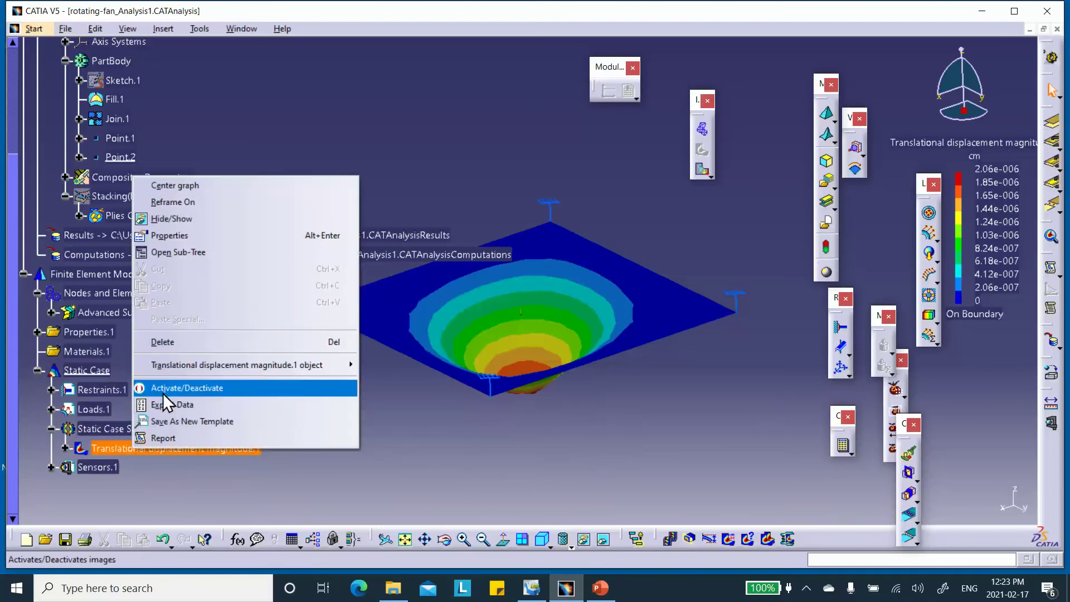
{"action": "left_click", "coordinate": [162, 390]}
- Consult the workflow on slide 7 in PowerPoint, and insert a Frequency Case in CATIA whose restraints reference the static case's Restraints.1
{"action": "left_click", "coordinate": [600, 588]}
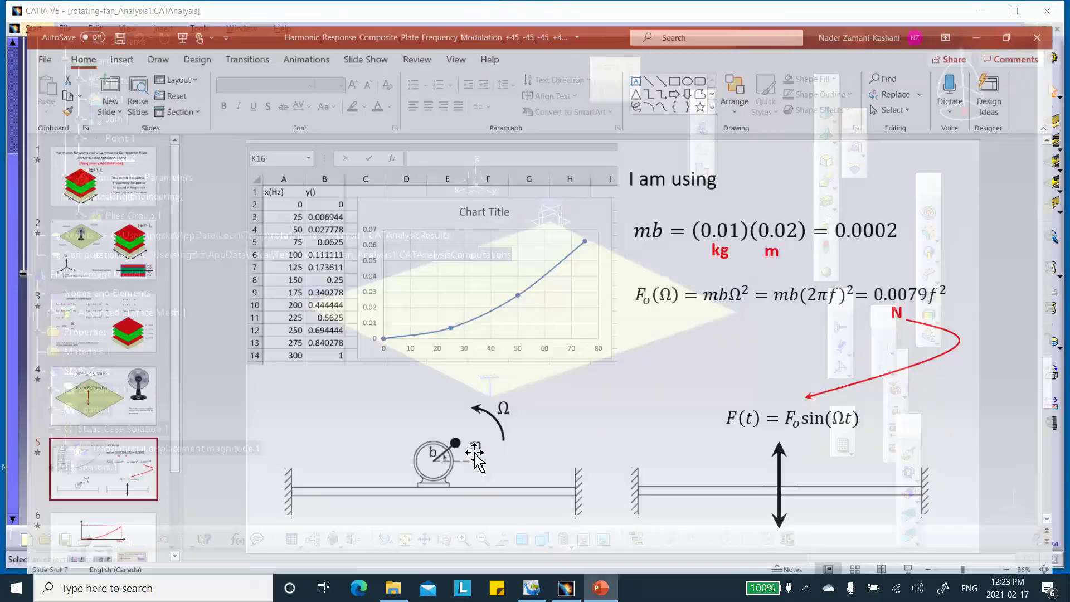
{"action": "scroll", "coordinate": [83, 435], "scroll_direction": "down", "scroll_amount": 2}
{"action": "left_click", "coordinate": [75, 483]}
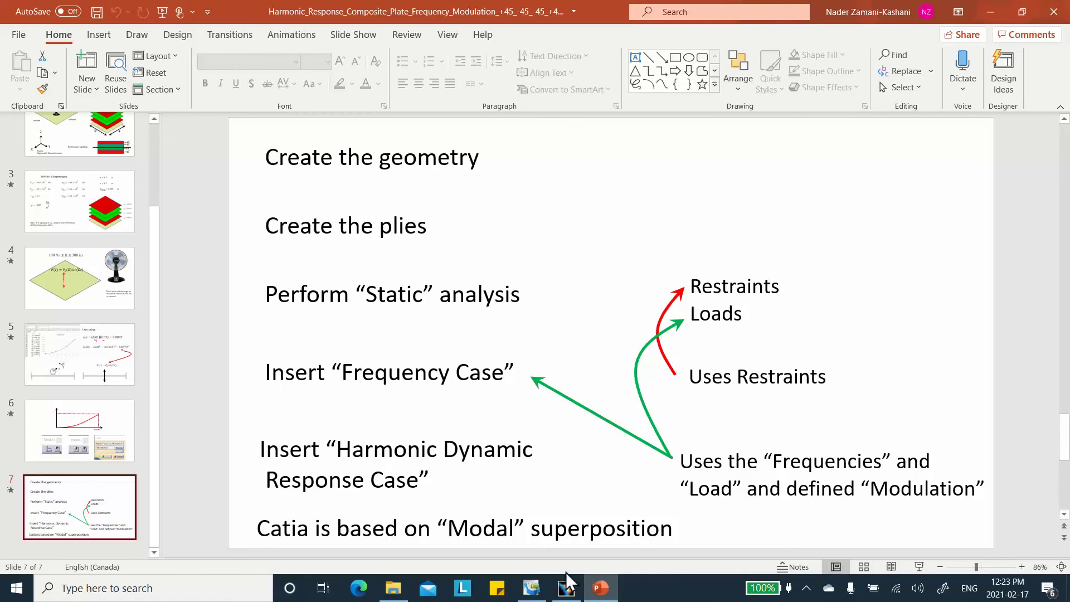
{"action": "left_click", "coordinate": [567, 591]}
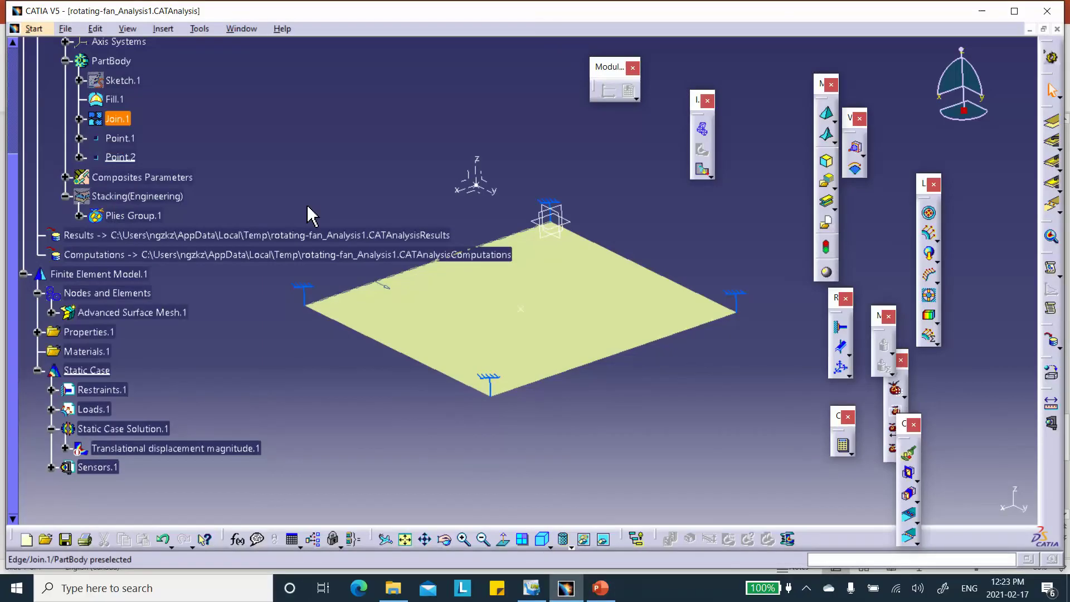
{"action": "left_click", "coordinate": [163, 29]}
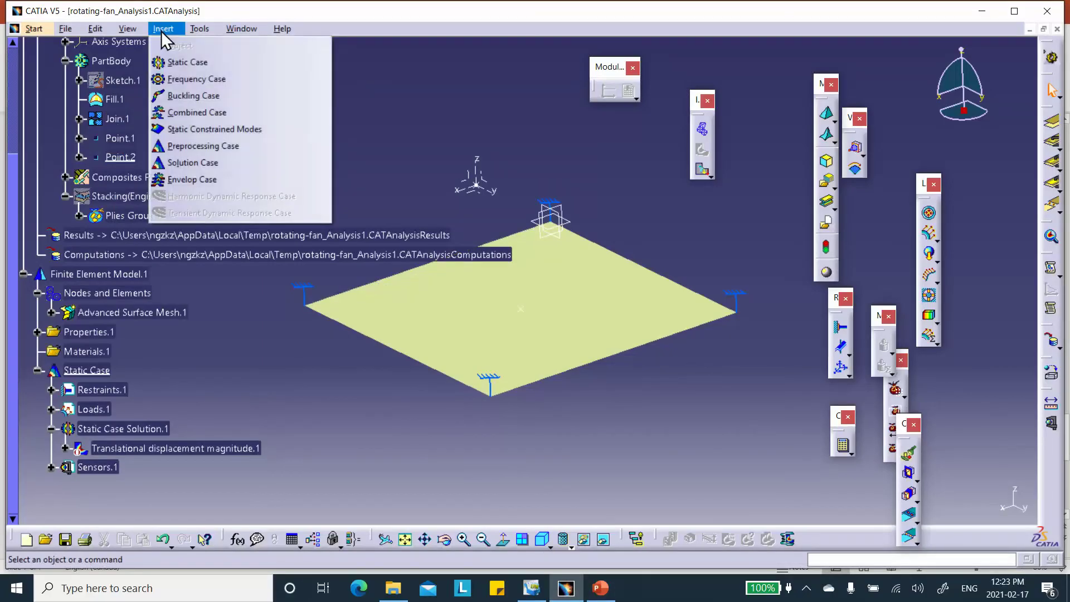
{"action": "left_click", "coordinate": [188, 79]}
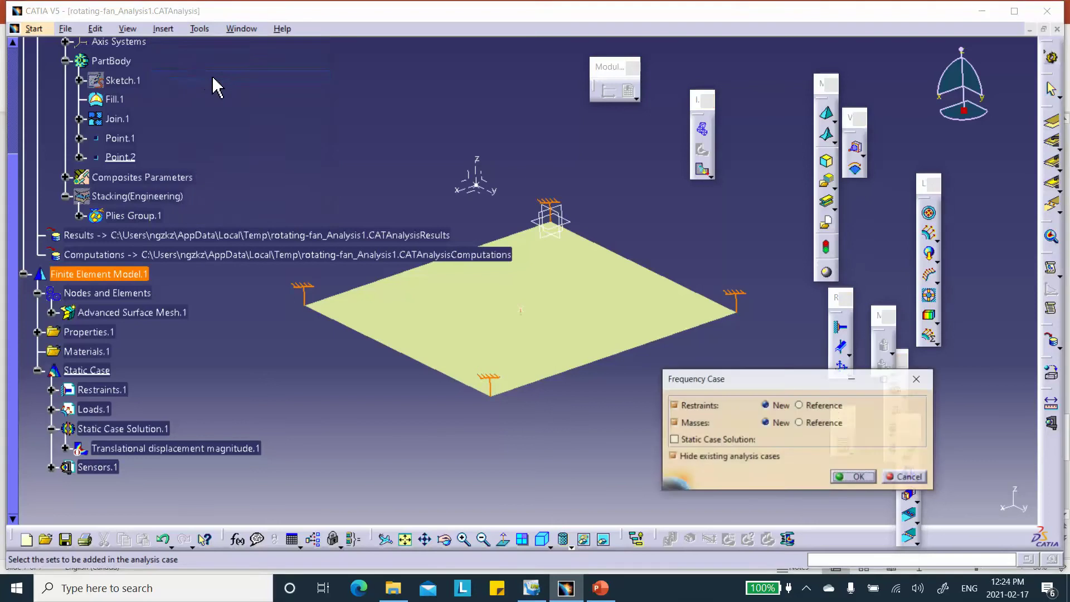
{"action": "left_click", "coordinate": [799, 405]}
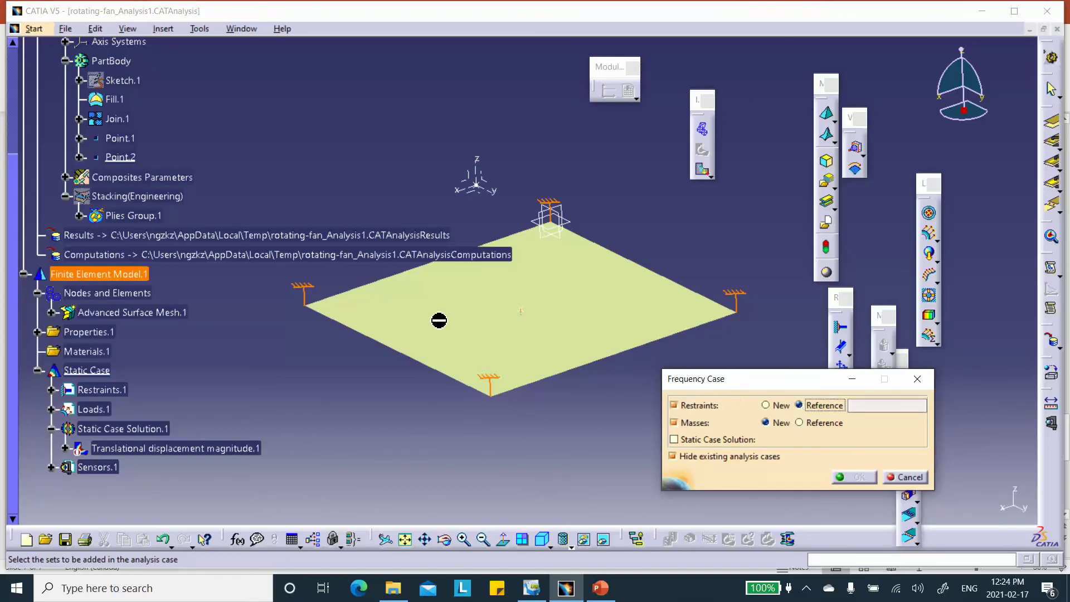
{"action": "left_click", "coordinate": [117, 390]}
{"action": "left_click", "coordinate": [856, 478]}
{"action": "scroll", "coordinate": [136, 277], "scroll_direction": "down", "scroll_amount": 3}
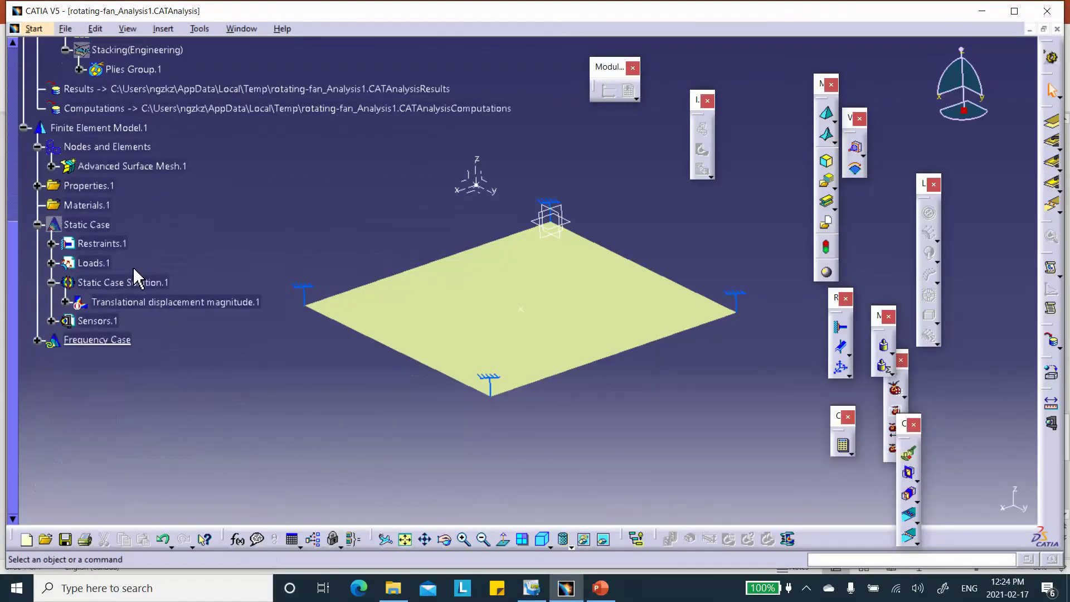
{"action": "scroll", "coordinate": [163, 257], "scroll_direction": "down", "scroll_amount": 1}
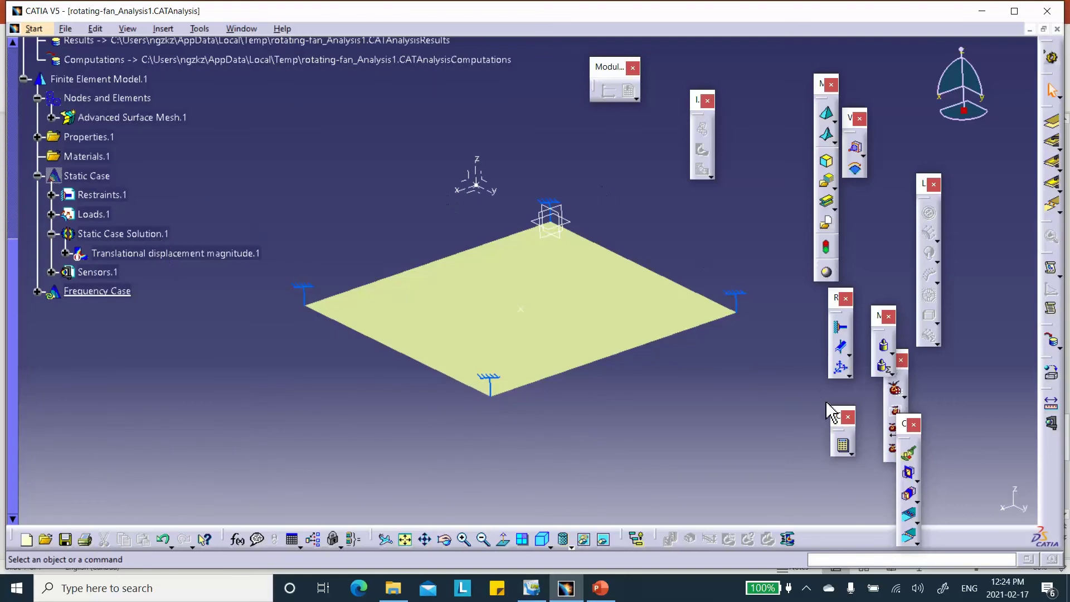
- Compute the frequency case, accepting the resource estimate to continue the computation
{"action": "left_click", "coordinate": [842, 444]}
{"action": "left_click", "coordinate": [950, 501]}
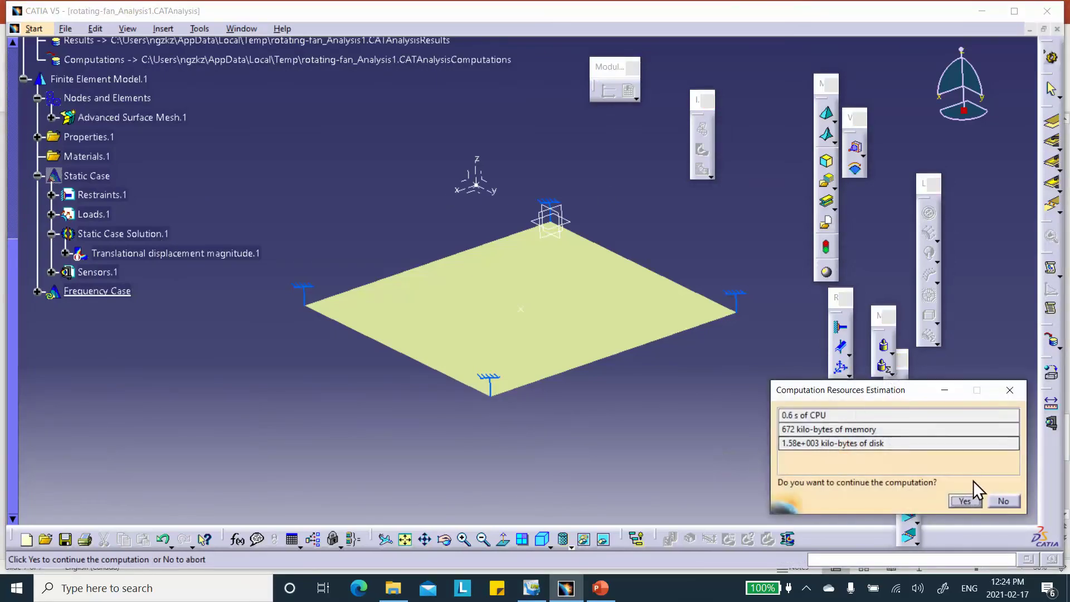
{"action": "left_click", "coordinate": [964, 501]}
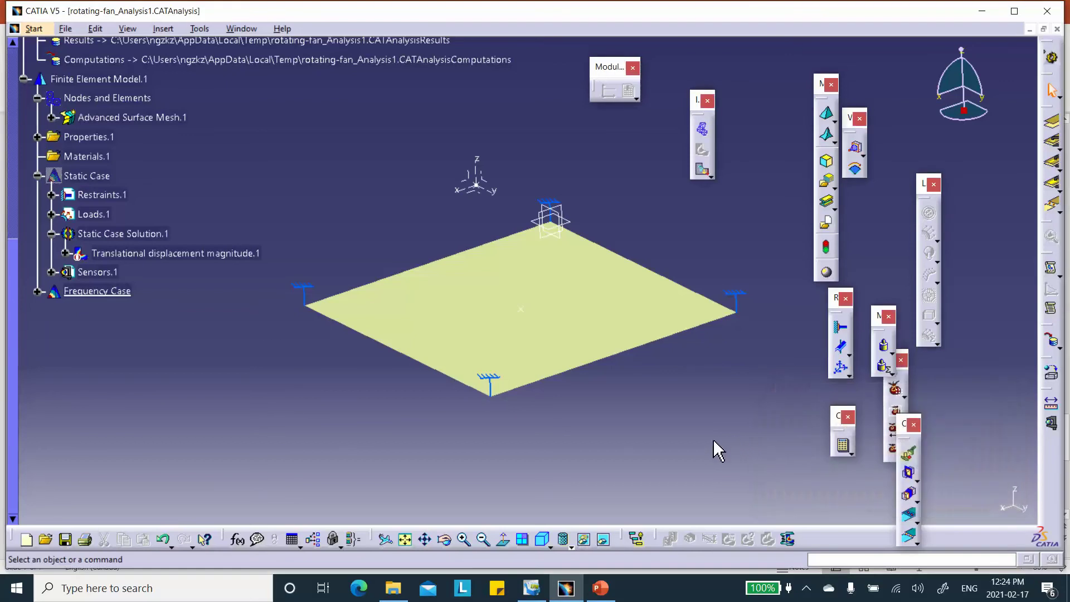
- Set Frequency Case Solution.1 to 10 modes with the Iterative subspace method, and create its displacement image
{"action": "left_click", "coordinate": [36, 290]}
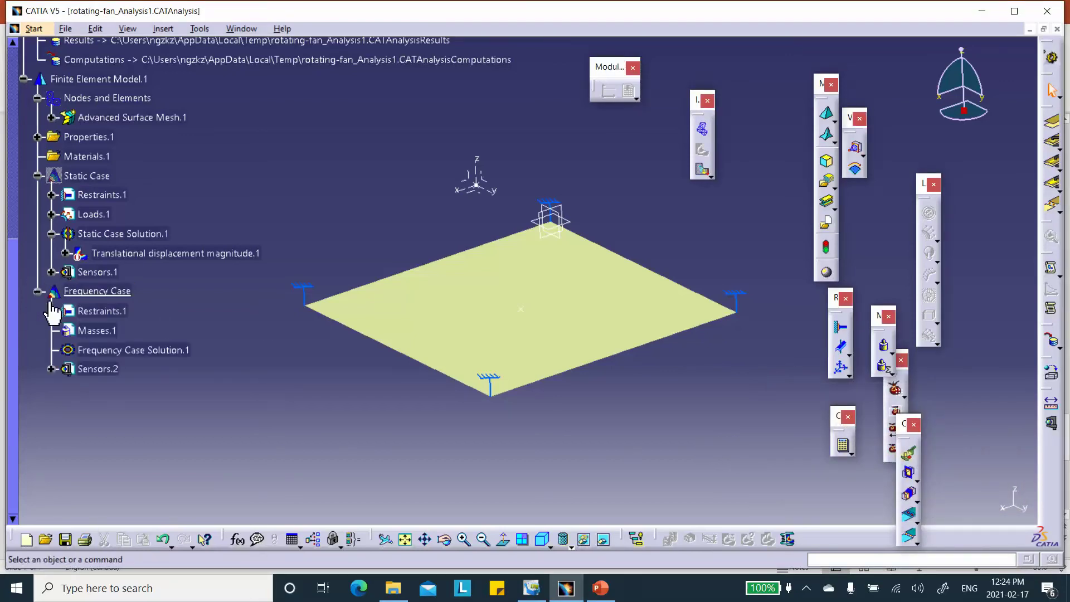
{"action": "double_click", "coordinate": [165, 352]}
{"action": "type", "text": "10"}
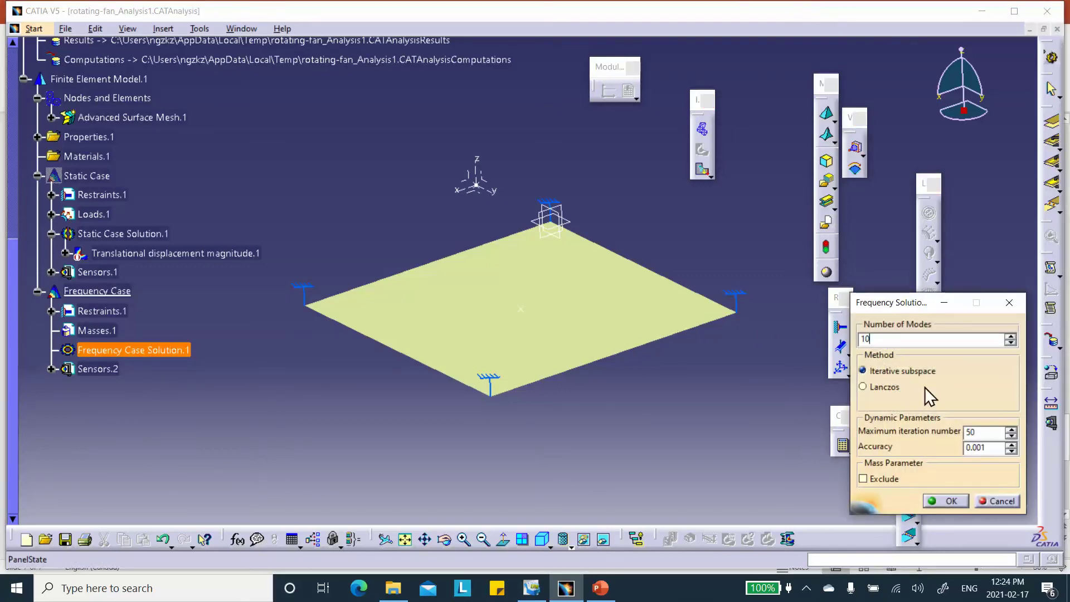
{"action": "left_click", "coordinate": [949, 502]}
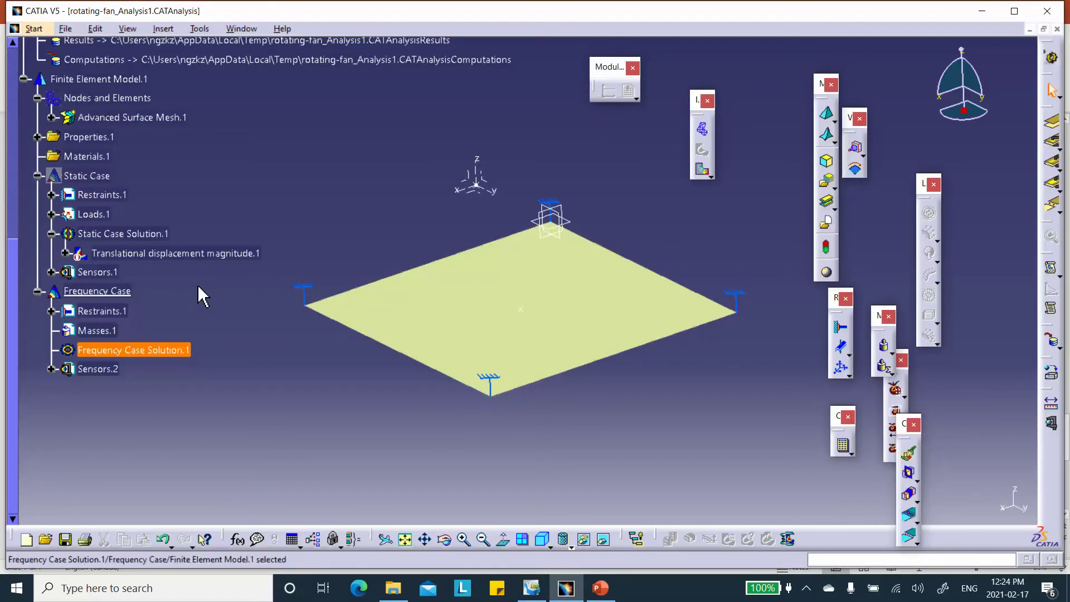
{"action": "left_click", "coordinate": [703, 170]}
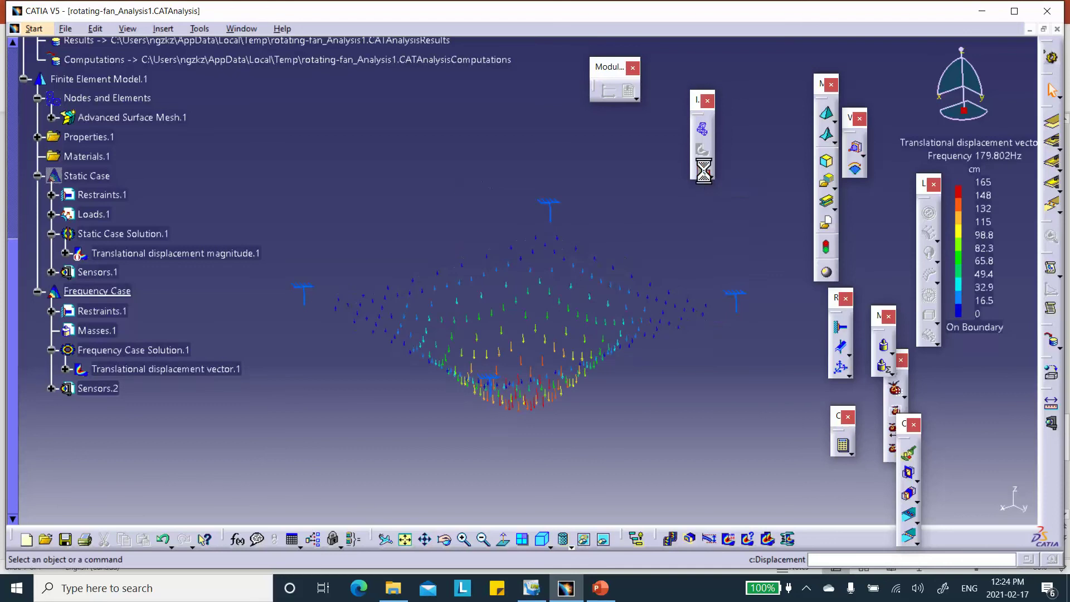
- Preview the frequency displacement image as average iso contours for modes 2, 3, 4, 6, 10 and 1, and cancel the image edits
{"action": "double_click", "coordinate": [505, 308]}
{"action": "left_click", "coordinate": [147, 175]}
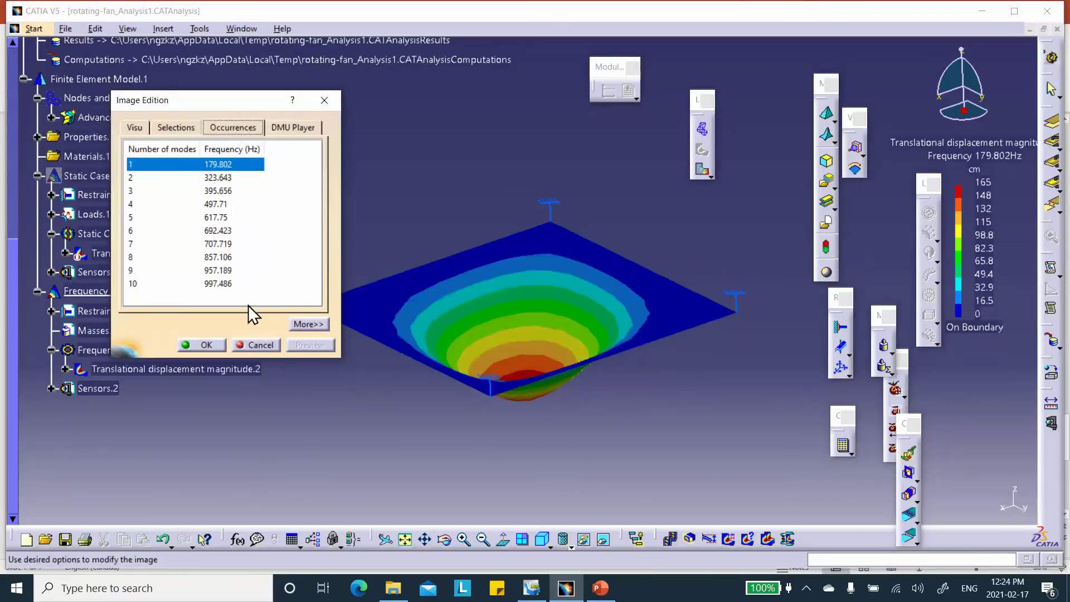
{"action": "left_click", "coordinate": [225, 179]}
{"action": "left_click", "coordinate": [223, 190]}
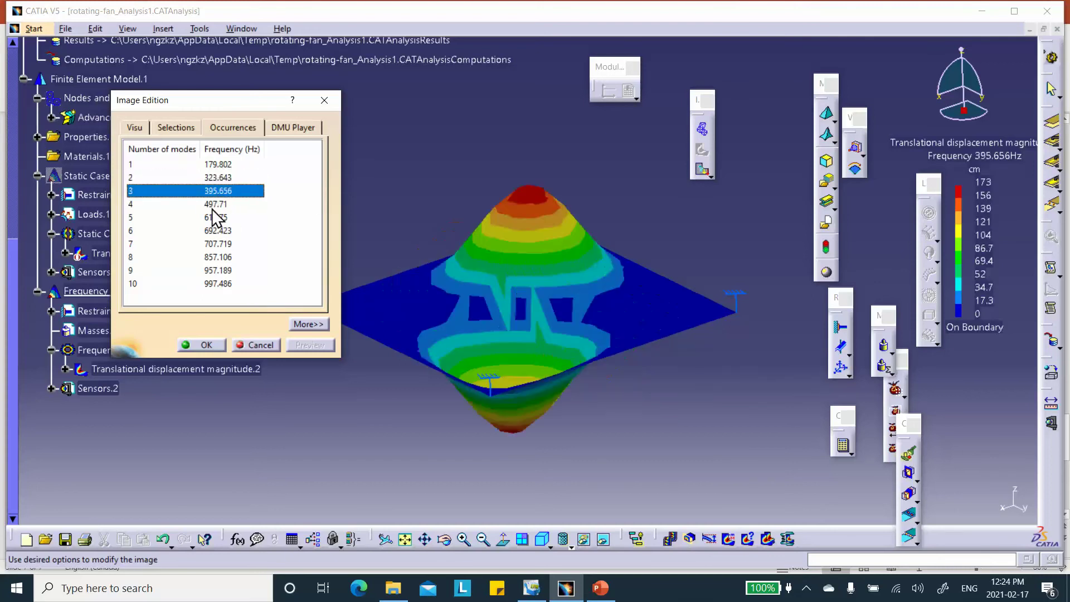
{"action": "left_click", "coordinate": [217, 204]}
{"action": "left_click", "coordinate": [220, 231]}
{"action": "left_click", "coordinate": [229, 284]}
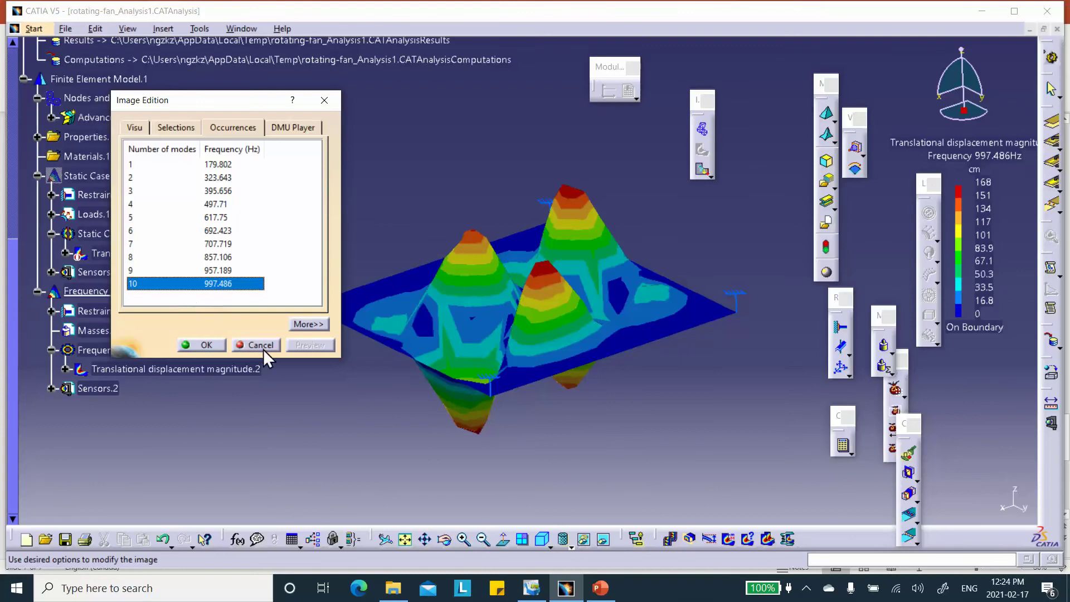
{"action": "left_click", "coordinate": [220, 164]}
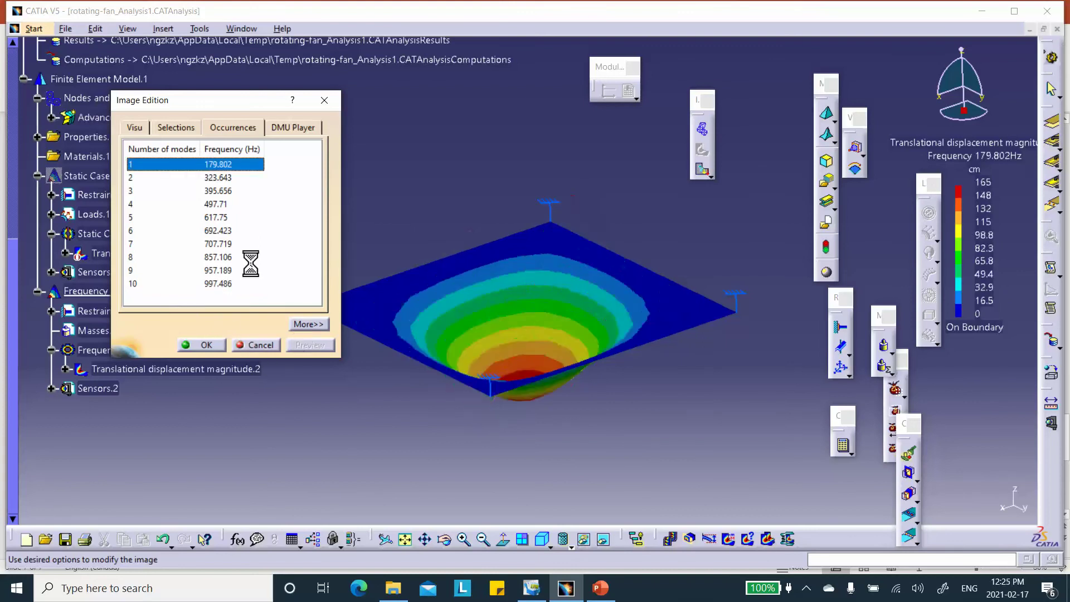
{"action": "left_click", "coordinate": [256, 345]}
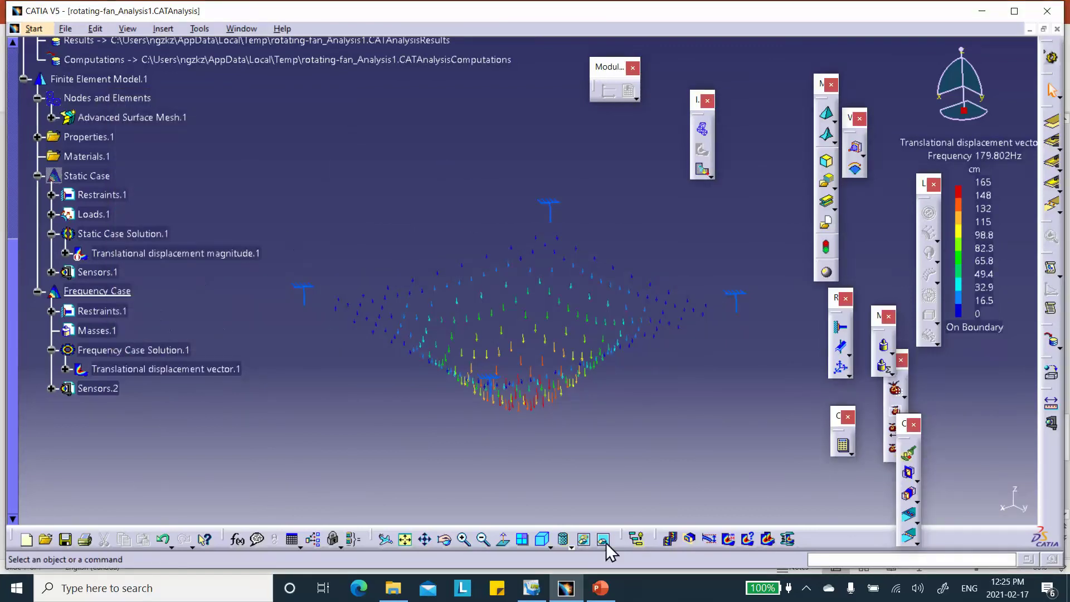
- Consult the workflow slide in PowerPoint, and insert a Harmonic Dynamic Response Case in CATIA referencing Frequency Case Solution.1 with a new load excitation set
{"action": "left_click", "coordinate": [602, 589]}
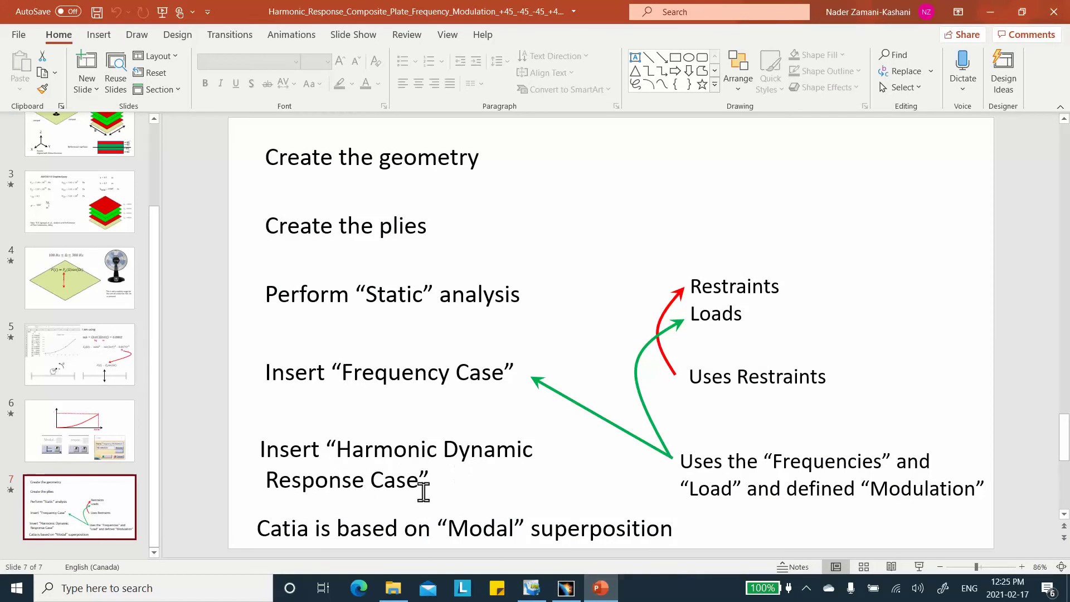
{"action": "left_click", "coordinate": [987, 11]}
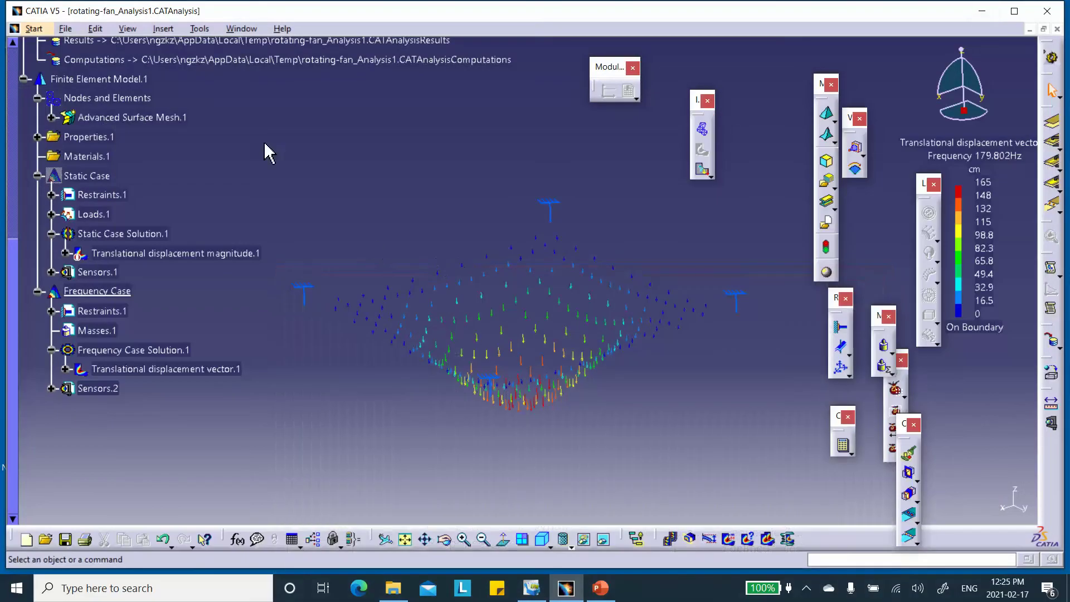
{"action": "left_click", "coordinate": [162, 29]}
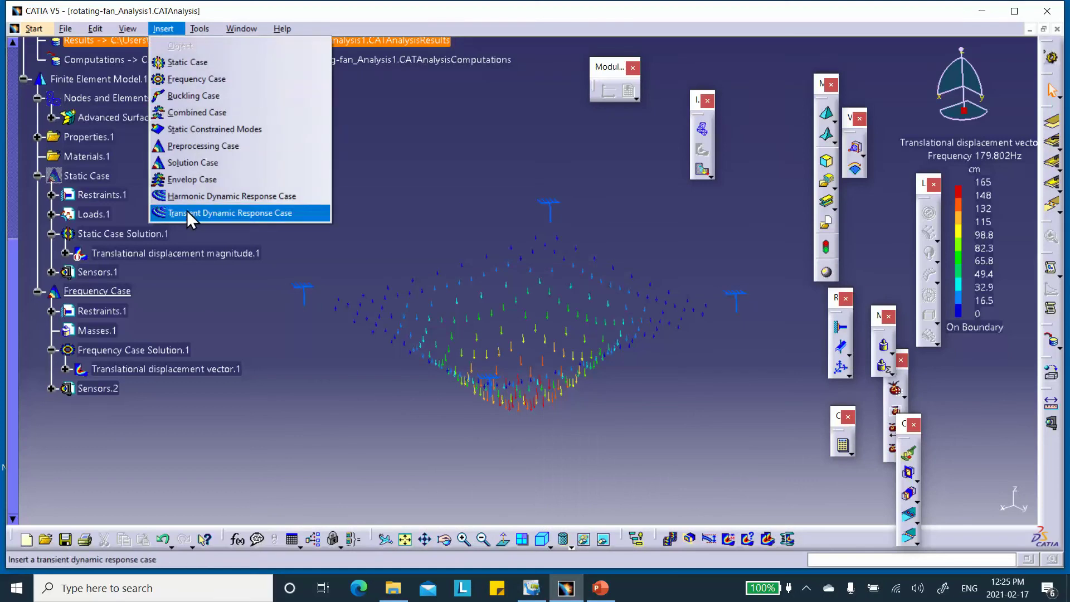
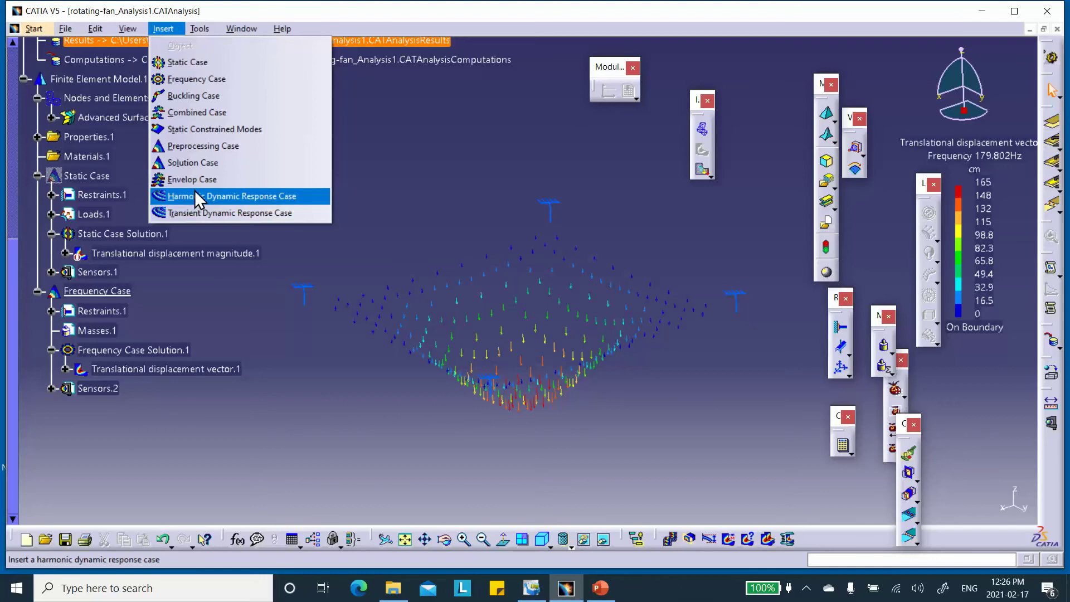
{"action": "left_click", "coordinate": [233, 198]}
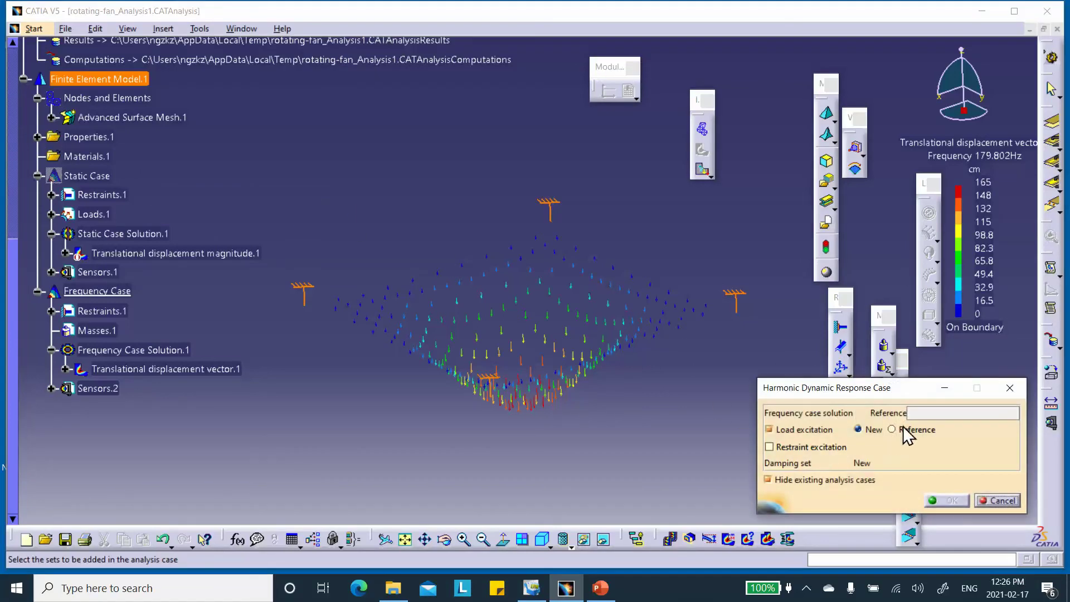
{"action": "left_click", "coordinate": [916, 413]}
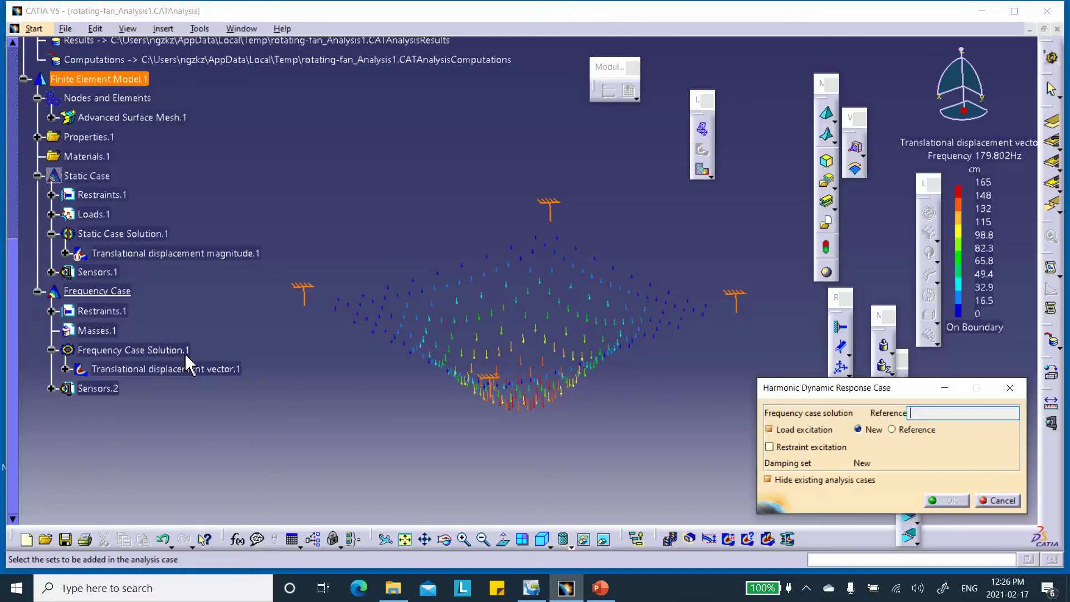
{"action": "left_click", "coordinate": [134, 351]}
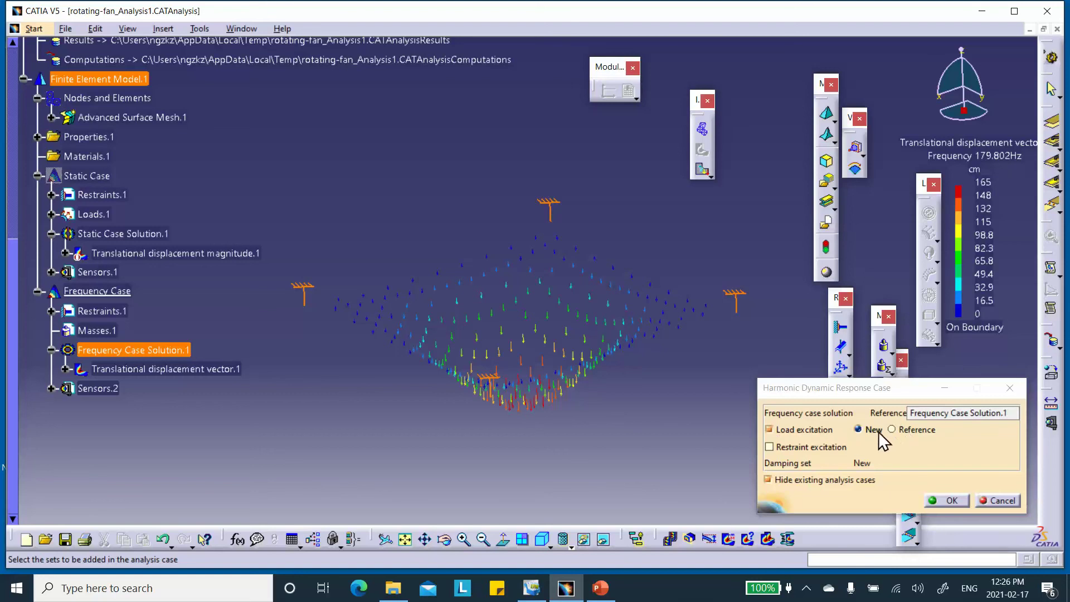
{"action": "left_click", "coordinate": [939, 499]}
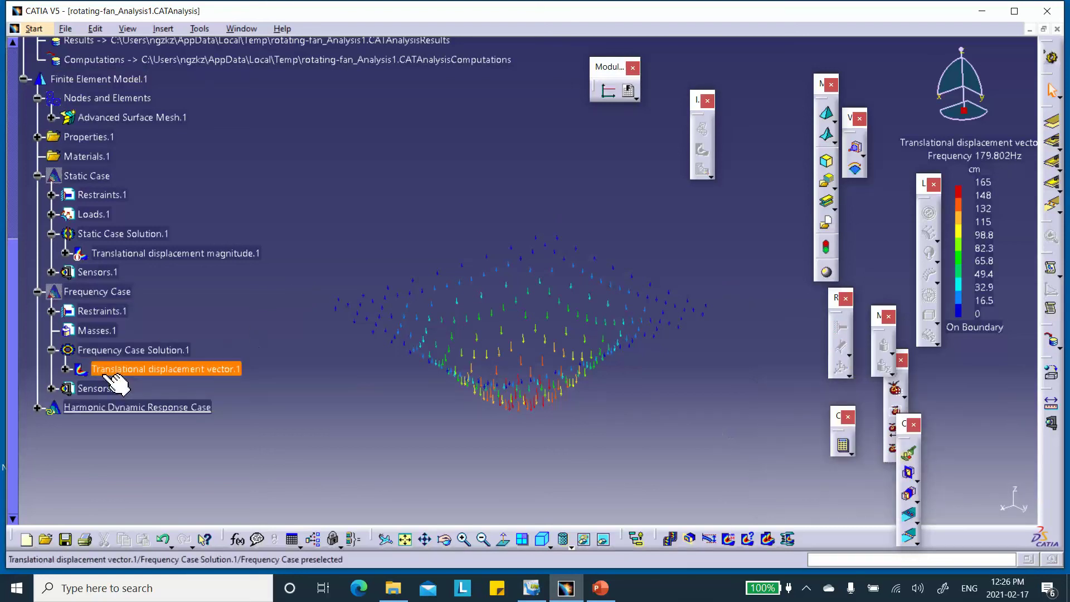
- Deactivate the translational displacement vector image under Frequency Case Solution.1
{"action": "left_click", "coordinate": [137, 372]}
{"action": "right_click", "coordinate": [137, 372]}
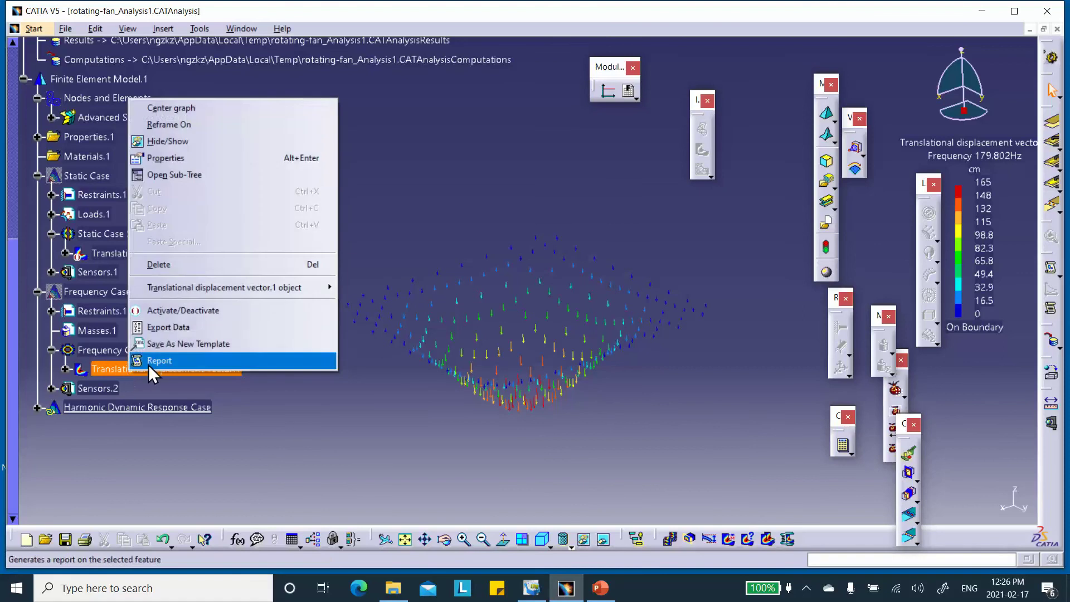
{"action": "left_click", "coordinate": [177, 314]}
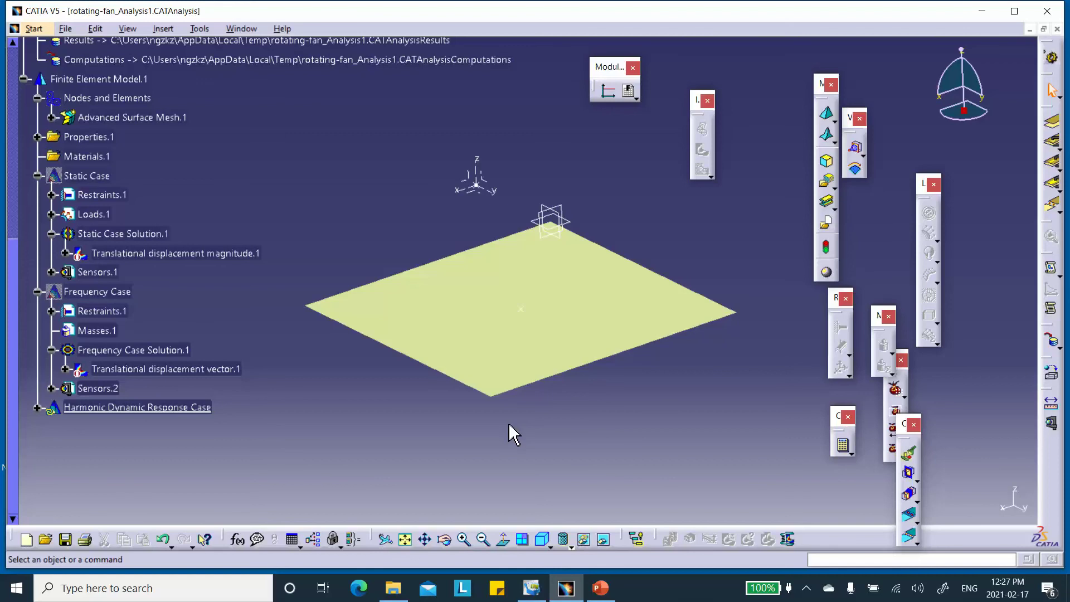
{"action": "left_click", "coordinate": [37, 407]}
{"action": "scroll", "coordinate": [239, 348], "scroll_direction": "down", "scroll_amount": 2}
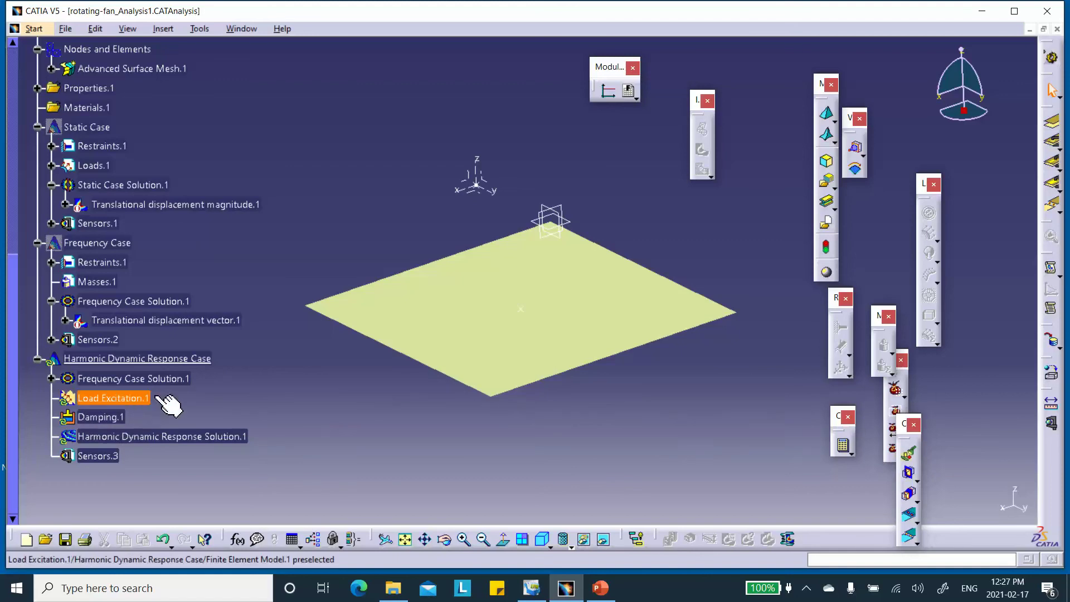
{"action": "double_click", "coordinate": [118, 398]}
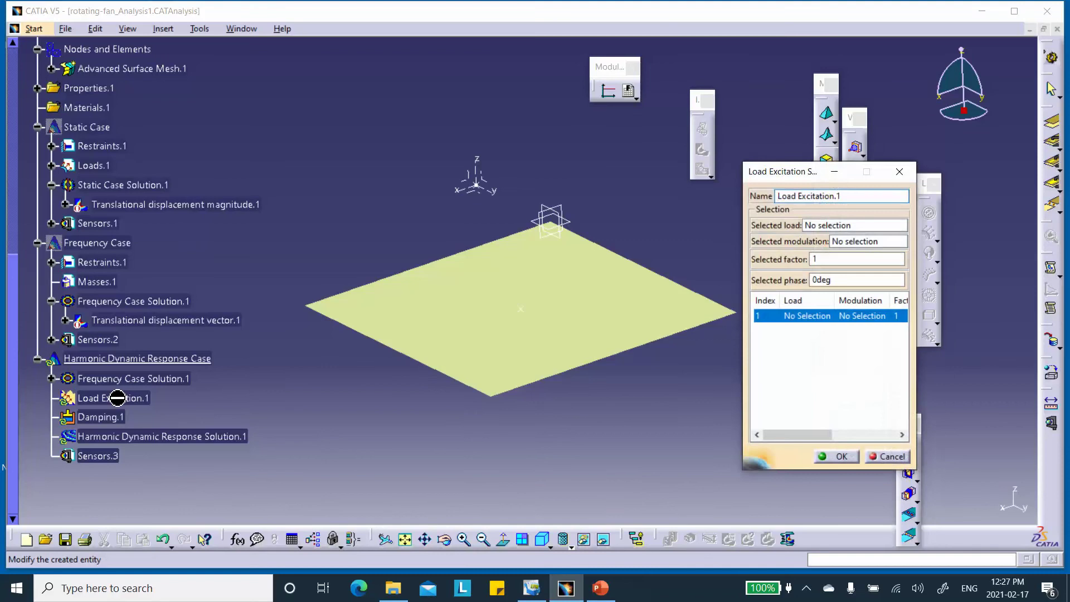
{"action": "left_click", "coordinate": [840, 241]}
{"action": "left_click", "coordinate": [832, 229]}
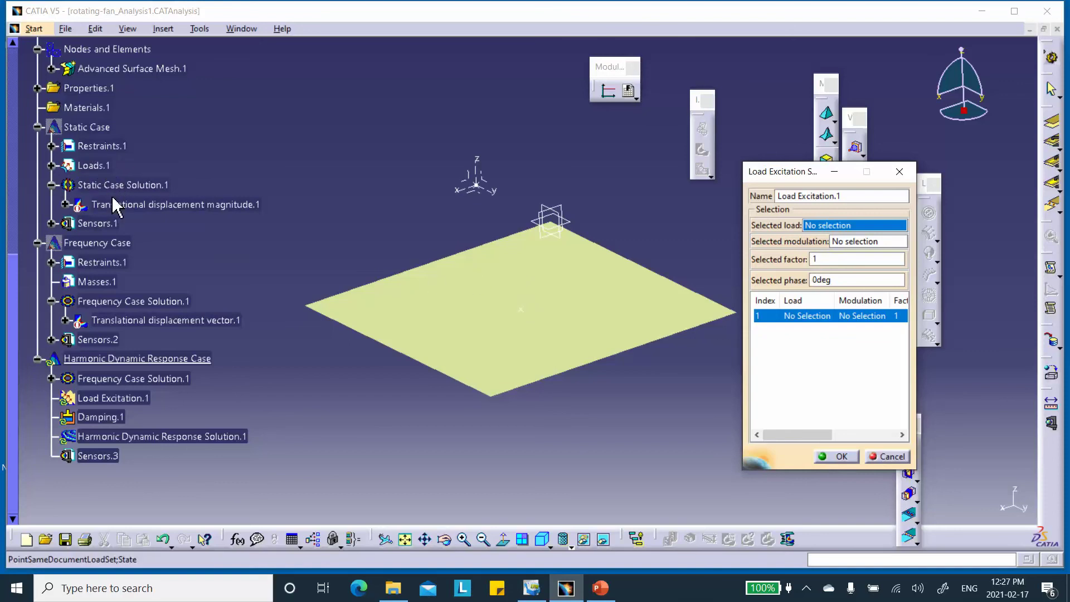
{"action": "left_click", "coordinate": [93, 165]}
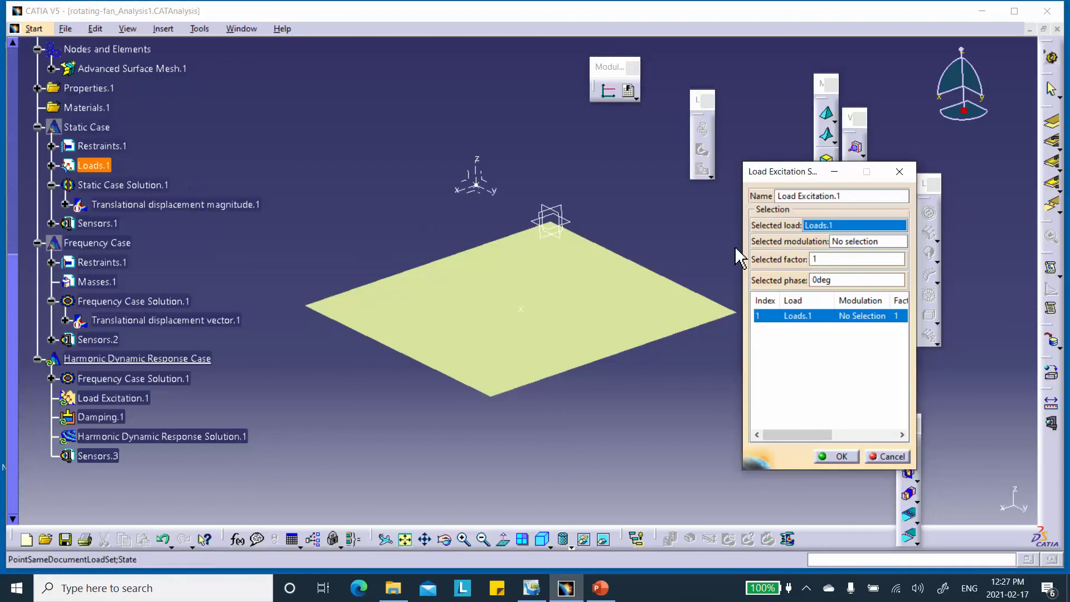
{"action": "left_click", "coordinate": [848, 243]}
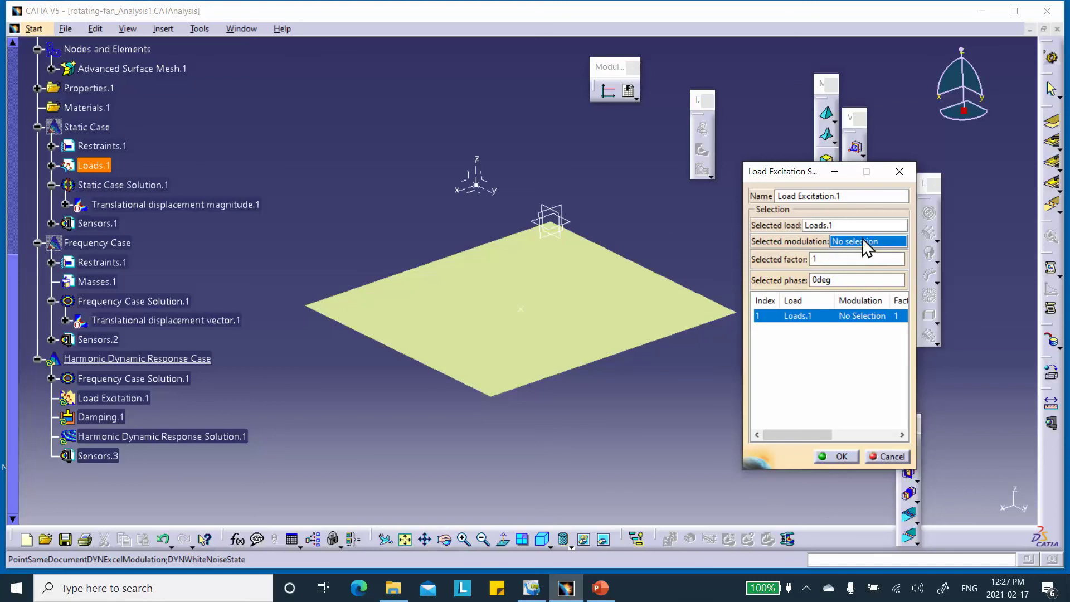
{"action": "left_click", "coordinate": [892, 459]}
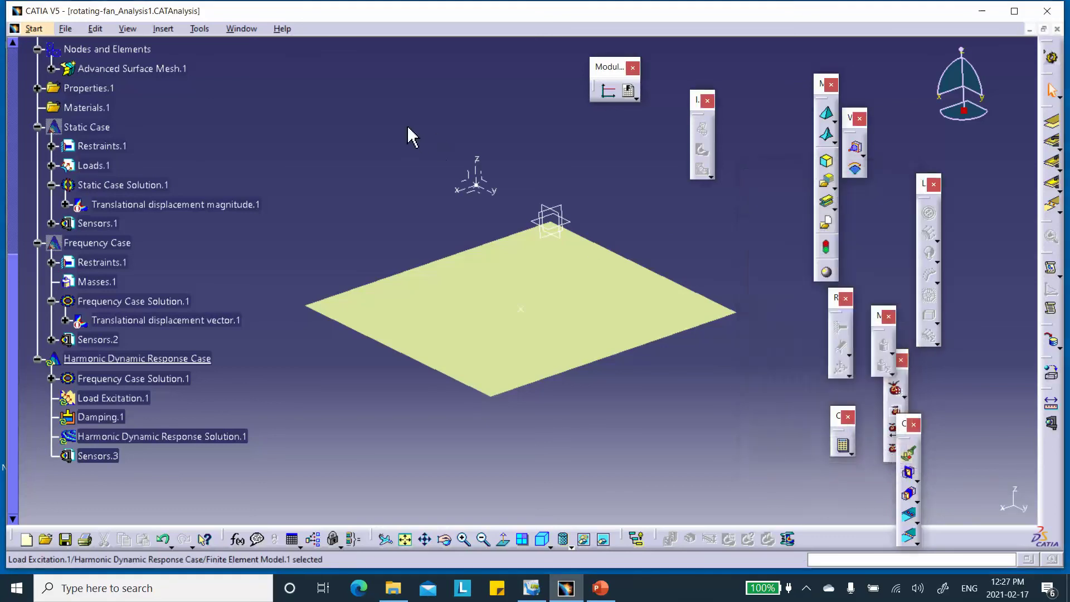
- Import a frequency modulation from the Excel file frequency_modulatio_did_it_live, and expand Modulations.1 in the tree
{"action": "left_click", "coordinate": [629, 90]}
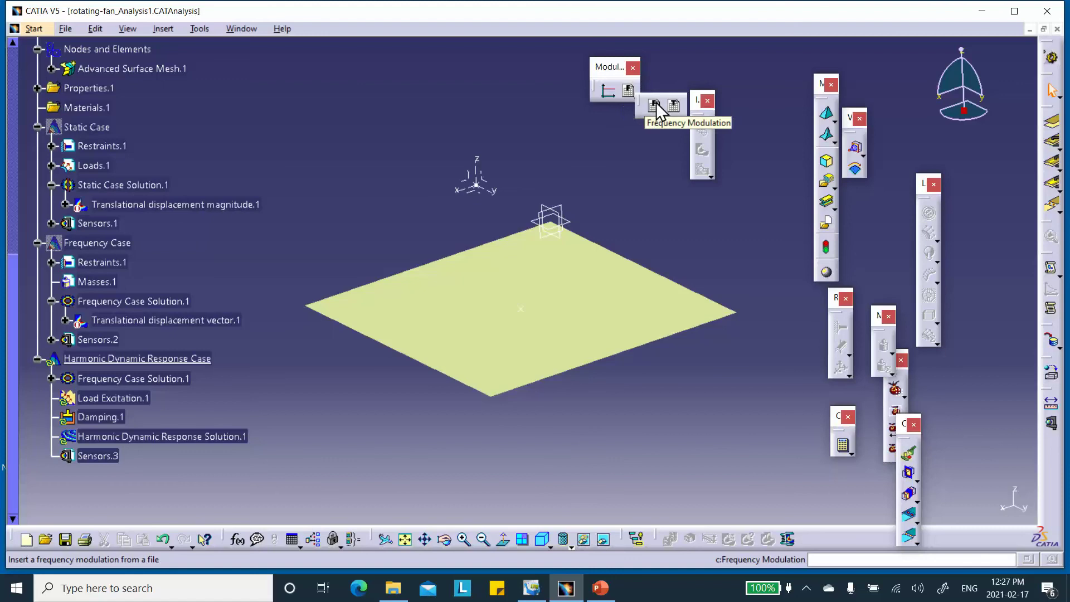
{"action": "left_click", "coordinate": [628, 92]}
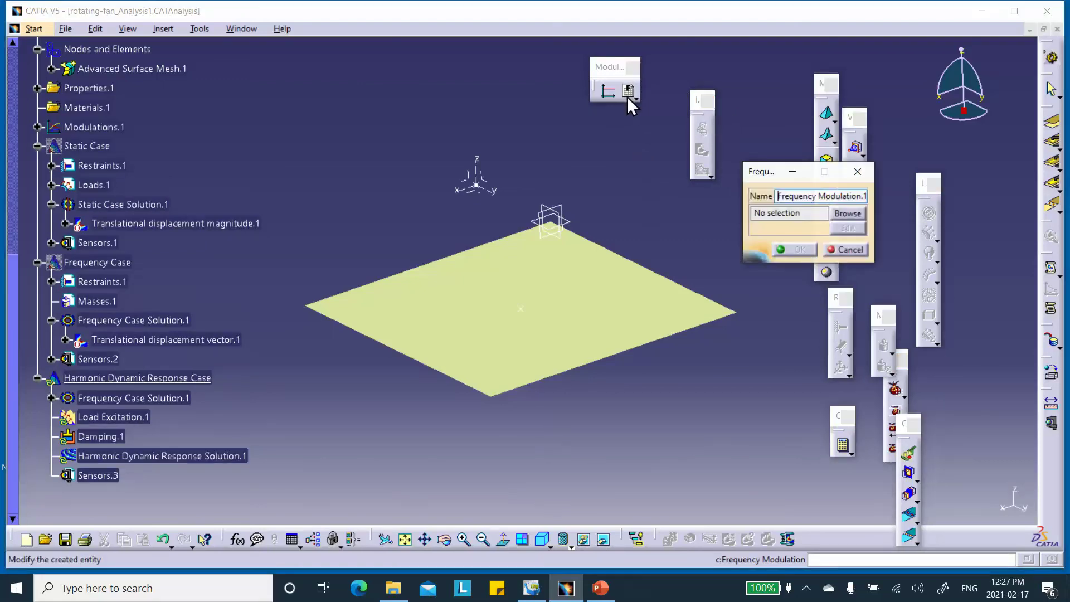
{"action": "left_click", "coordinate": [845, 213]}
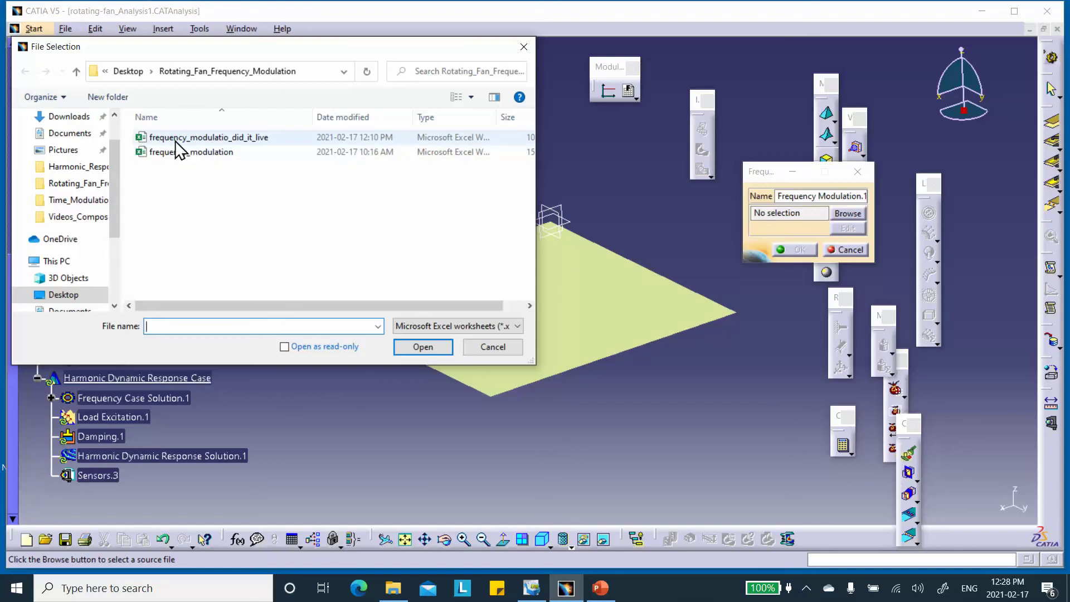
{"action": "left_click", "coordinate": [236, 137]}
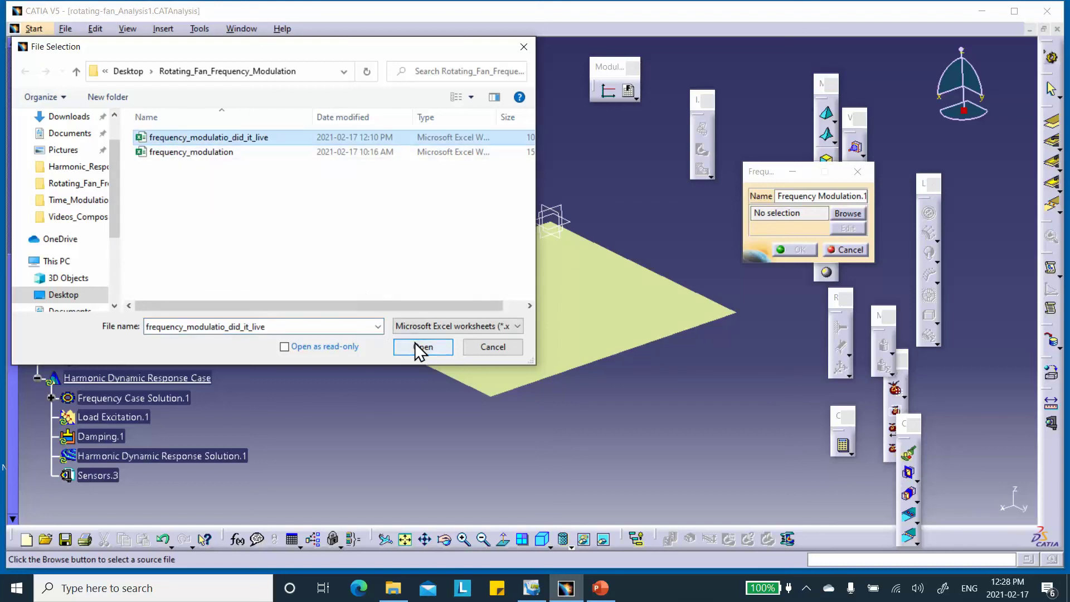
{"action": "left_click", "coordinate": [437, 346]}
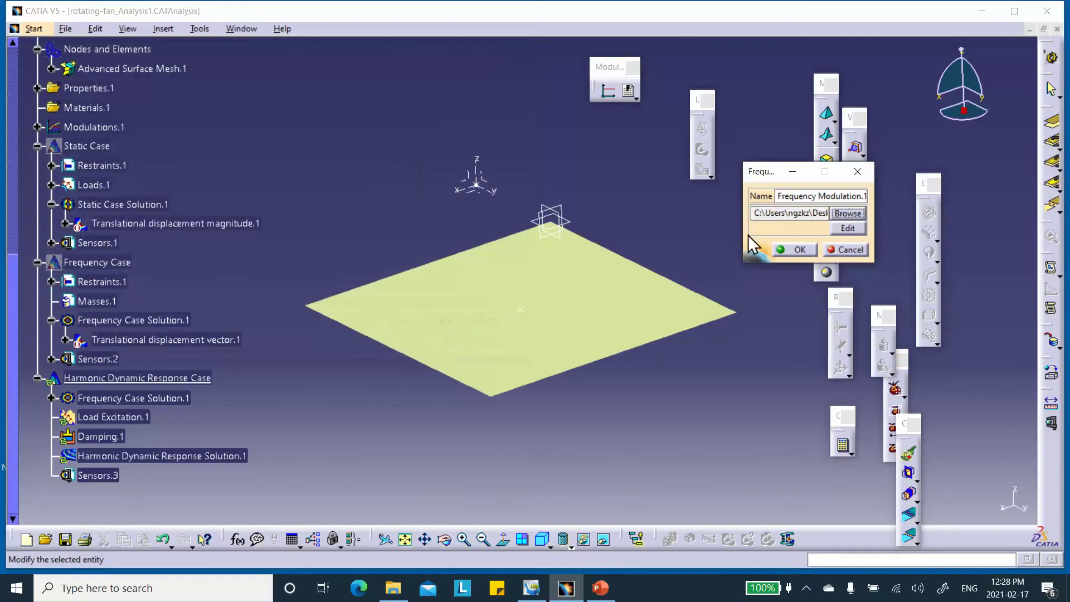
{"action": "left_click", "coordinate": [797, 251]}
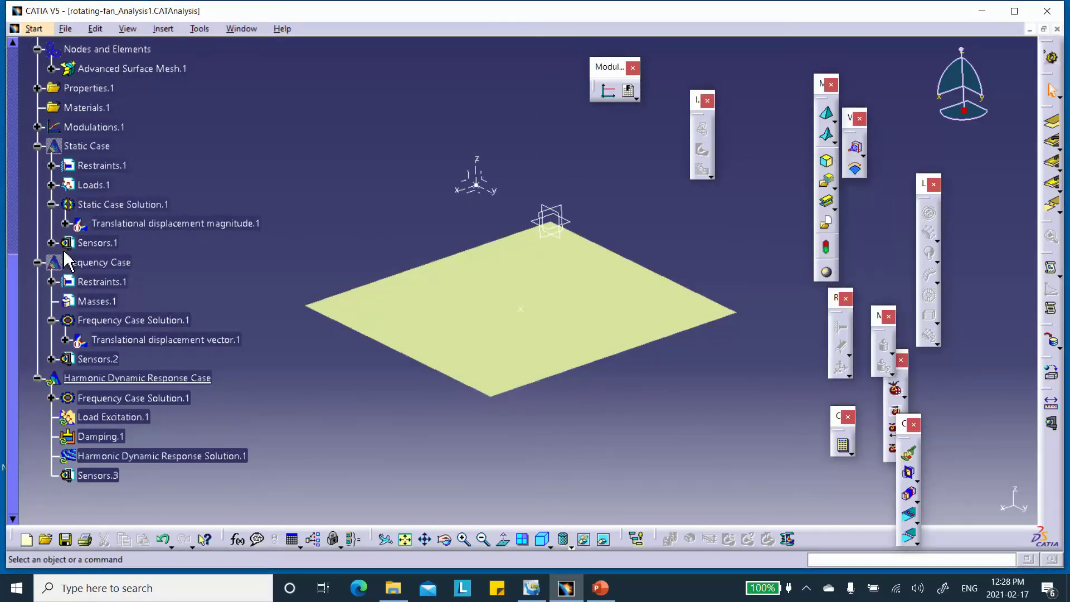
{"action": "scroll", "coordinate": [170, 167], "scroll_direction": "up", "scroll_amount": 1}
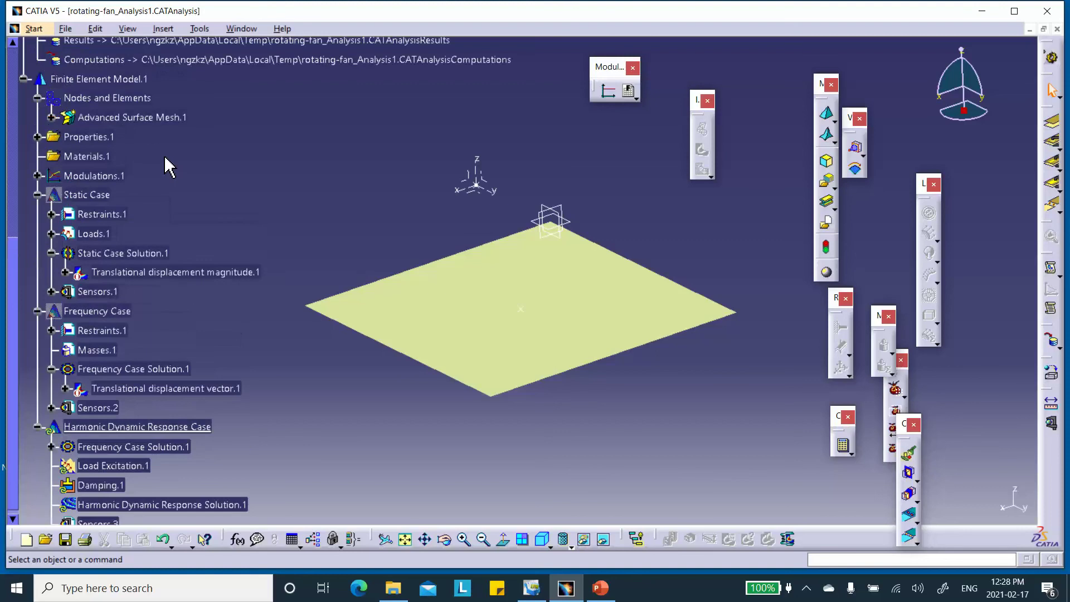
{"action": "scroll", "coordinate": [183, 164], "scroll_direction": "up", "scroll_amount": 1}
{"action": "scroll", "coordinate": [182, 163], "scroll_direction": "down", "scroll_amount": 1}
{"action": "left_click", "coordinate": [37, 176]}
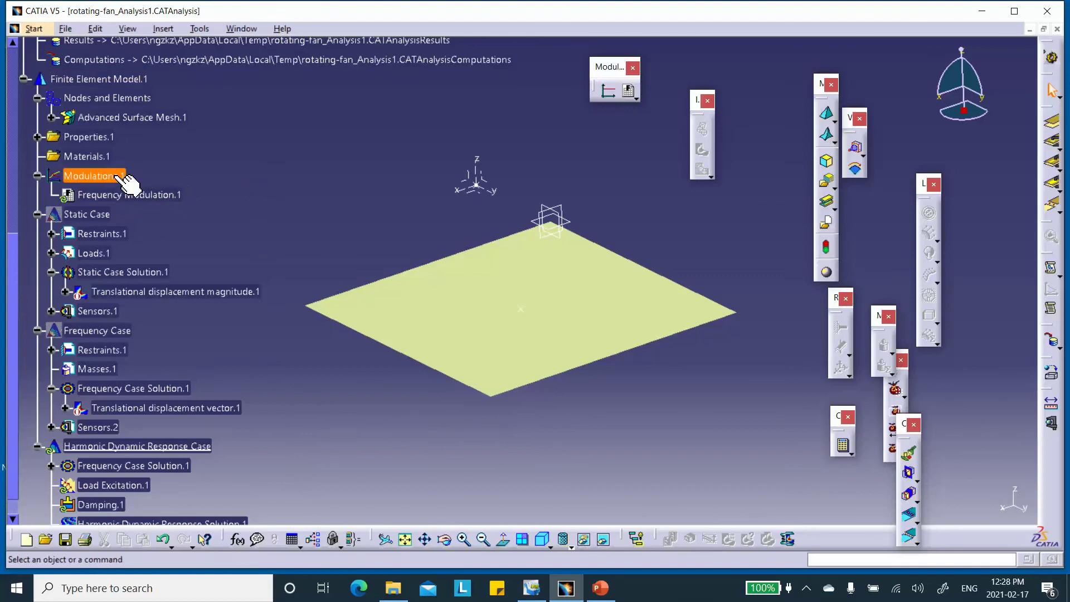
- Generate the 2D display of Frequency Modulation.1 to examine its curve, and close the graph window
{"action": "right_click", "coordinate": [92, 177]}
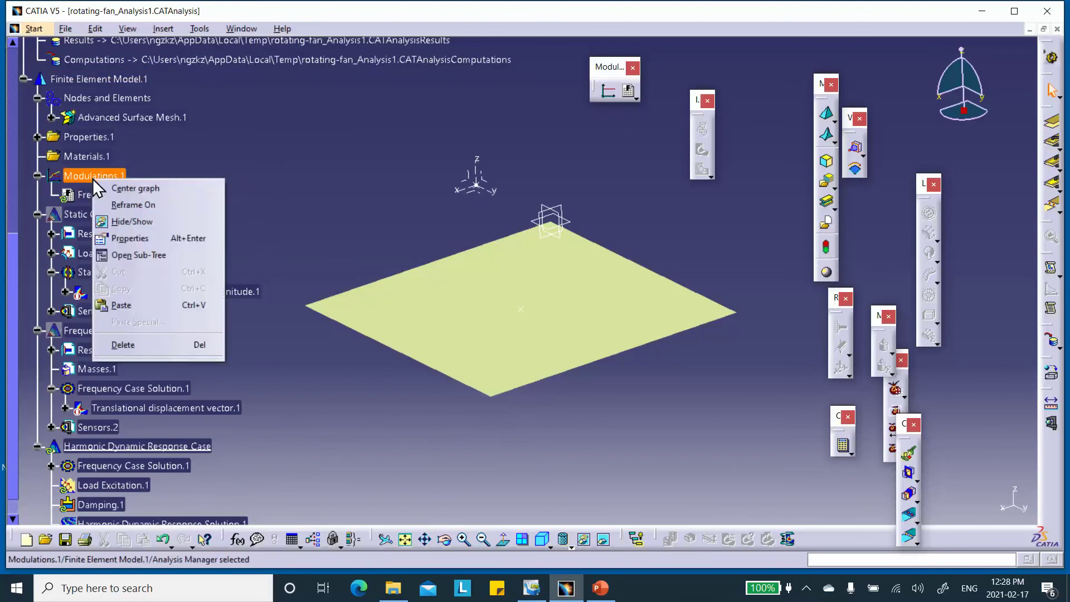
{"action": "left_click", "coordinate": [289, 159]}
{"action": "right_click", "coordinate": [167, 195]}
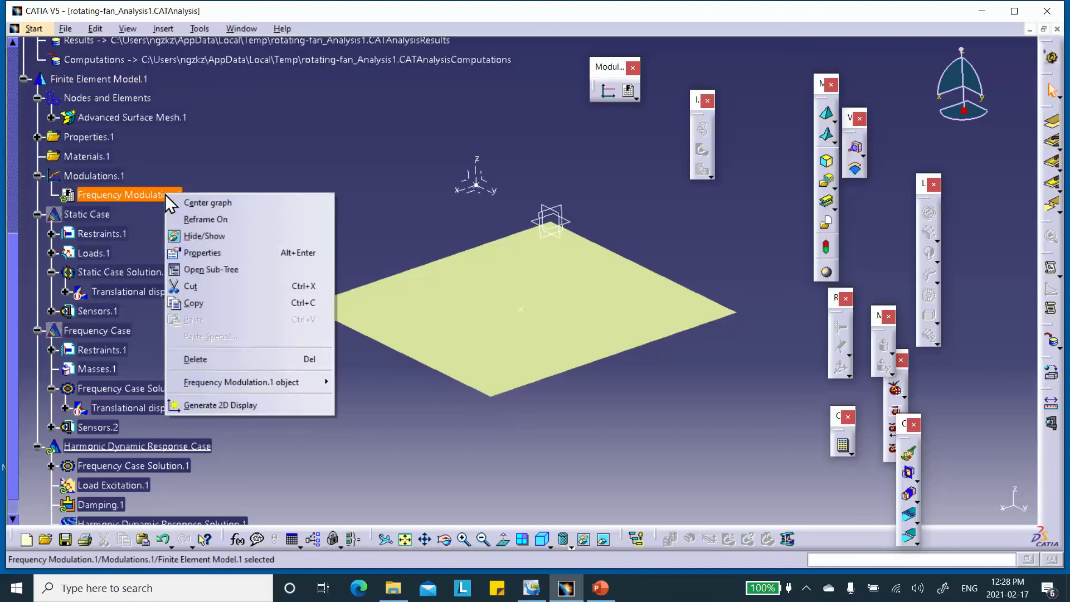
{"action": "left_click", "coordinate": [261, 143]}
{"action": "right_click", "coordinate": [152, 195]}
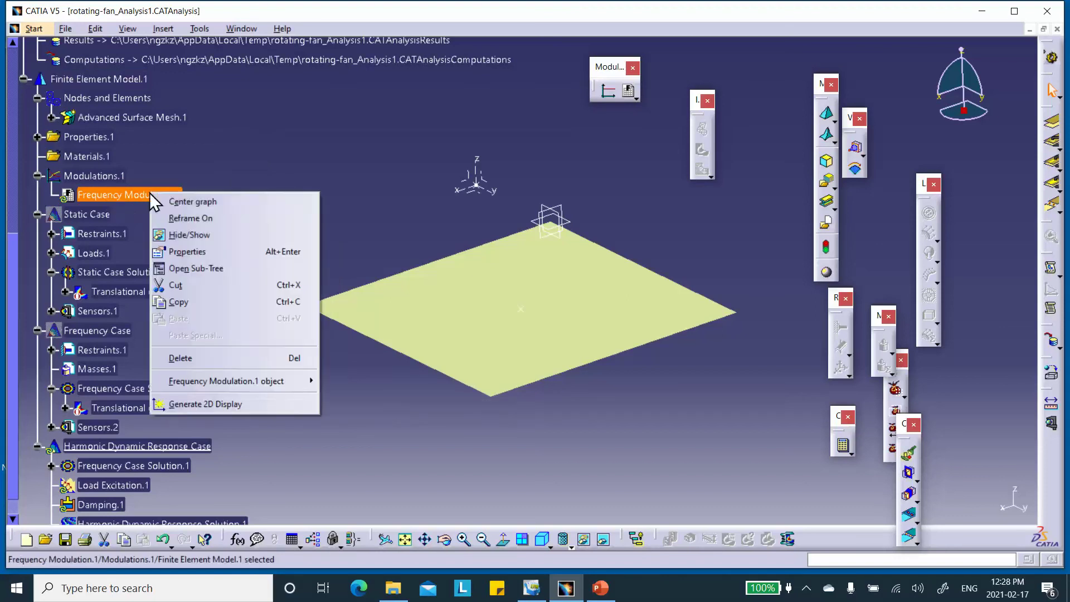
{"action": "left_click", "coordinate": [192, 407]}
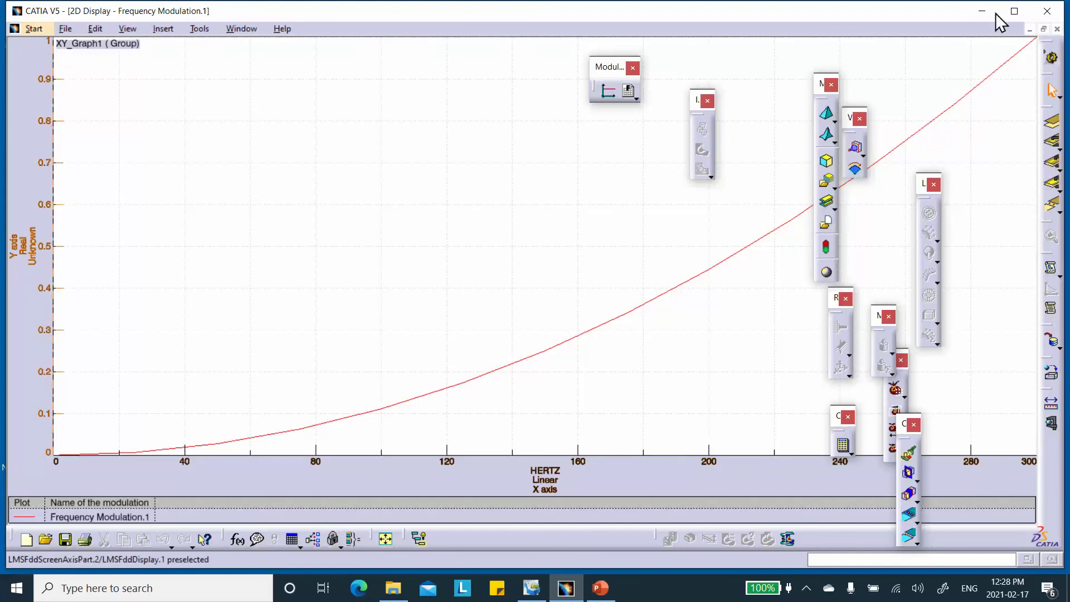
{"action": "left_click", "coordinate": [1046, 12]}
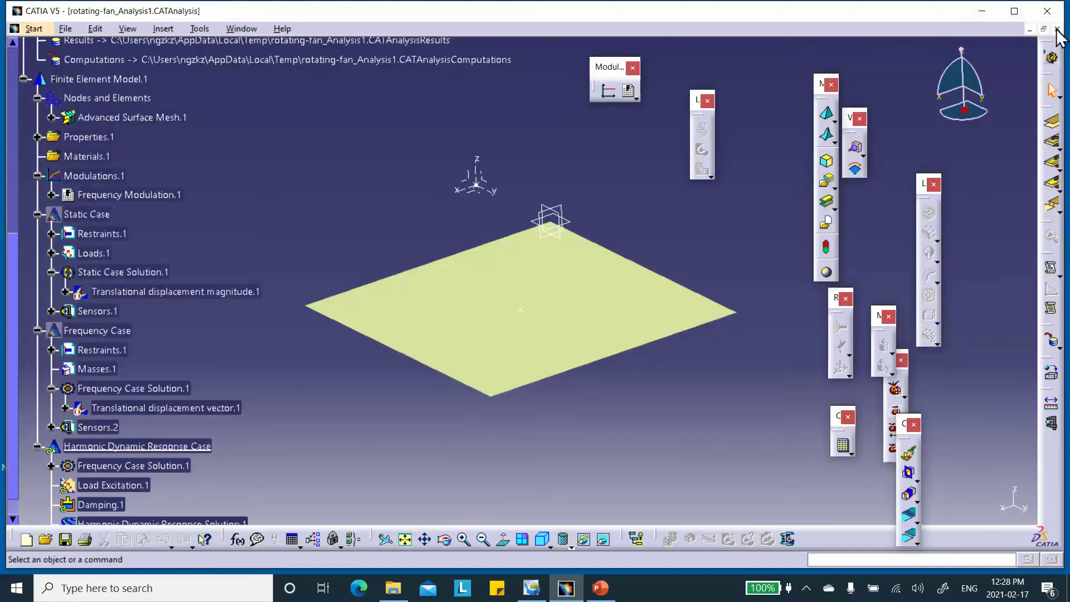
- Define Load Excitation.1 in the Harmonic Dynamic Response Case with Loads.1 as the load and Frequency Modulation.1 as the modulation
{"action": "scroll", "coordinate": [156, 274], "scroll_direction": "down", "scroll_amount": 2}
{"action": "scroll", "coordinate": [156, 275], "scroll_direction": "down", "scroll_amount": 1}
{"action": "double_click", "coordinate": [111, 339]}
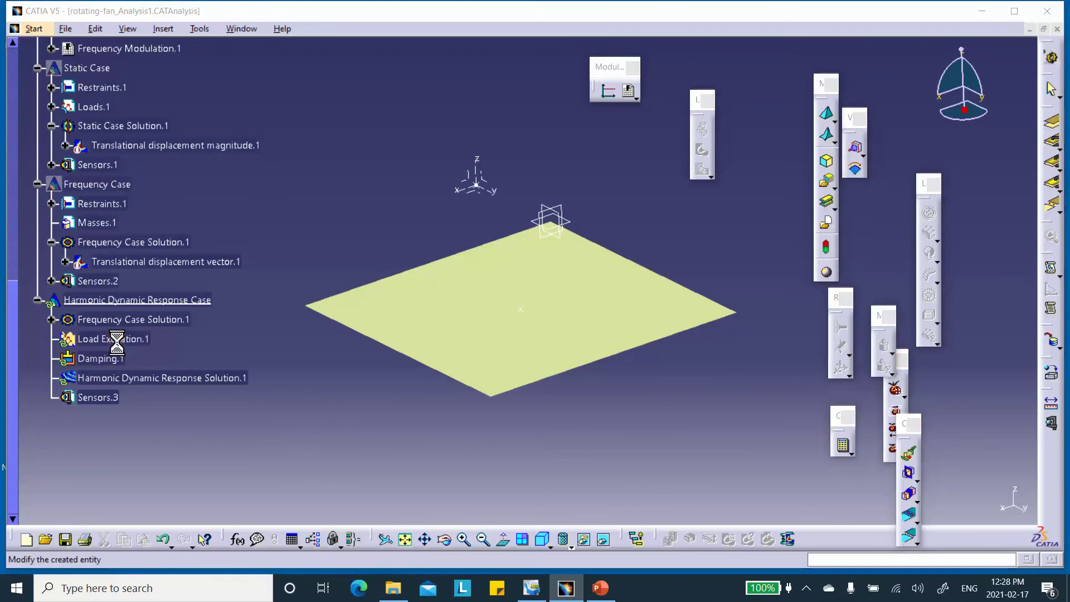
{"action": "left_click", "coordinate": [825, 225]}
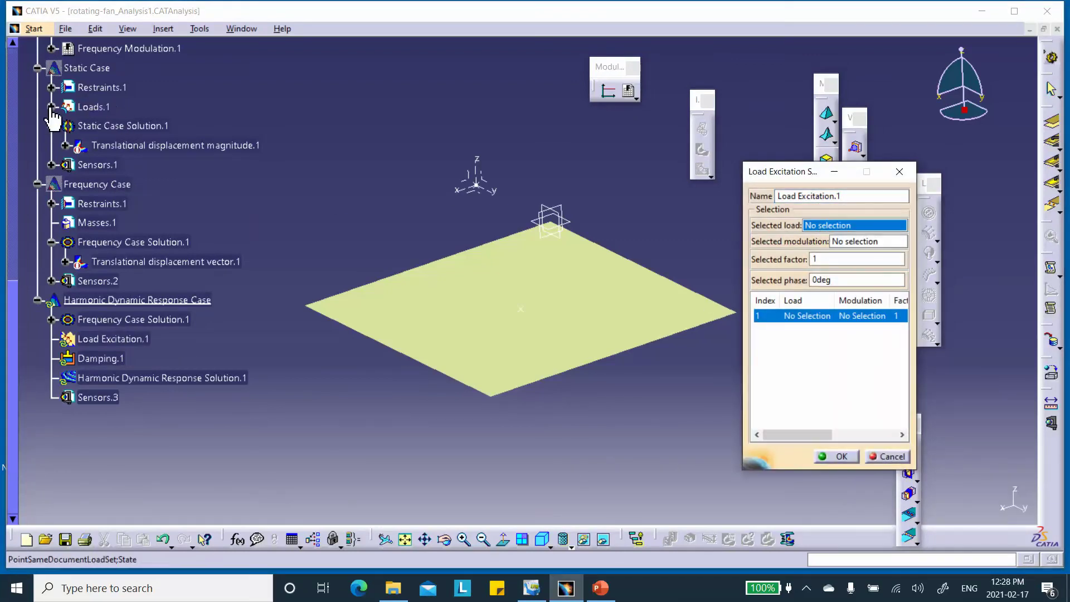
{"action": "left_click", "coordinate": [95, 106]}
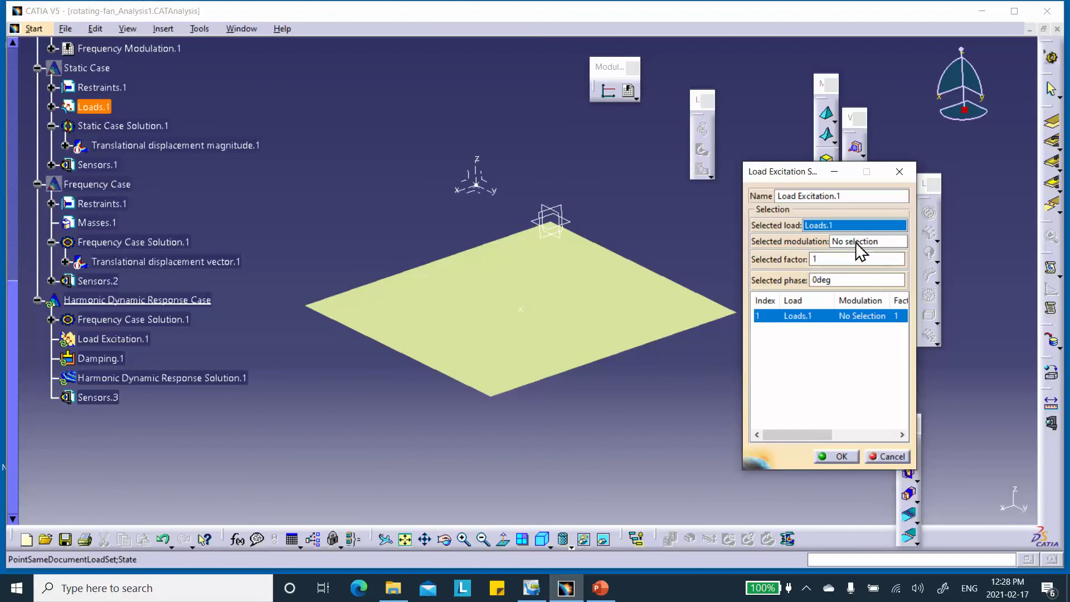
{"action": "left_click", "coordinate": [857, 242]}
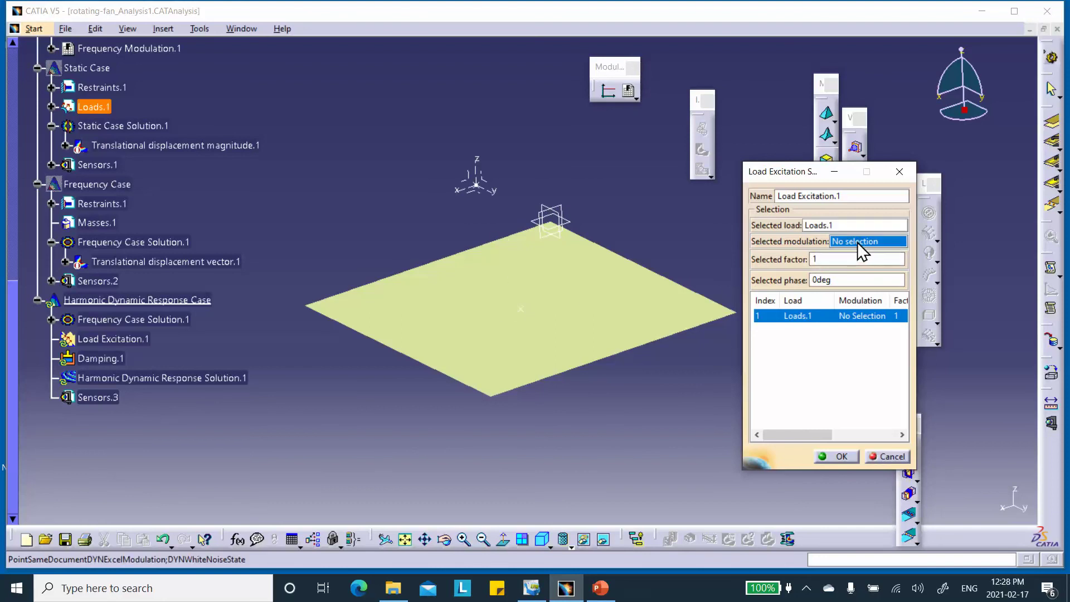
{"action": "left_click", "coordinate": [119, 50]}
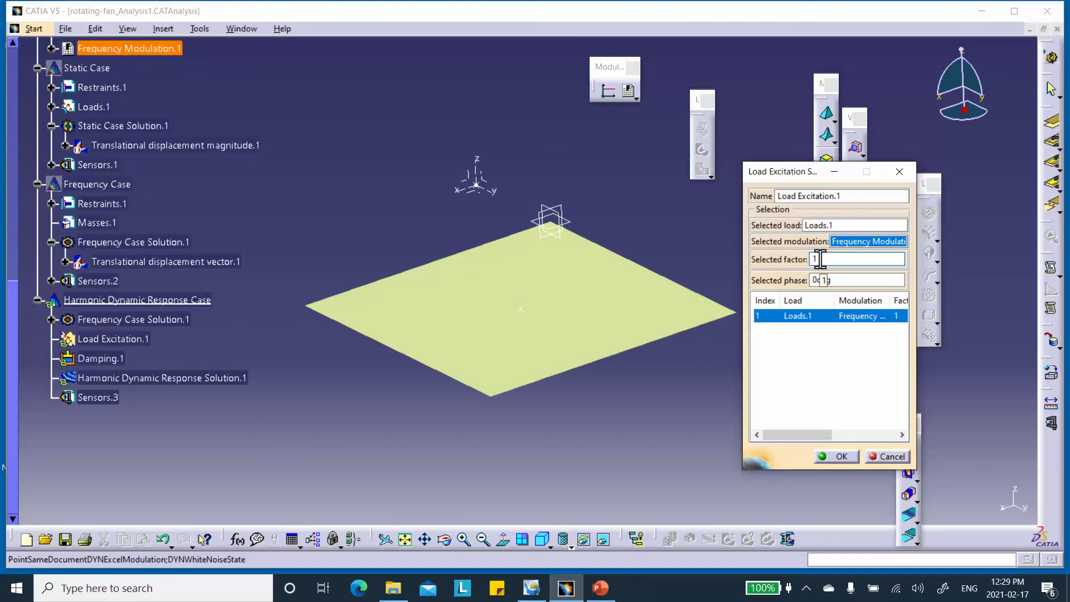
{"action": "left_click", "coordinate": [839, 457]}
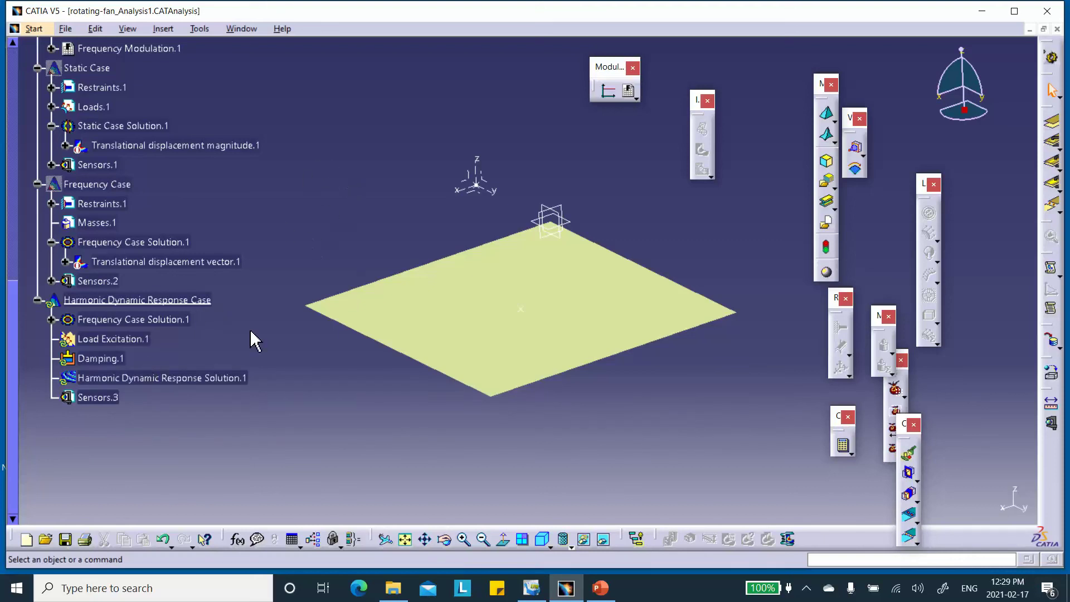
- Generate a 2D display of Harmonic Dynamic Response Solution.1 with results in absolute axis, restricting the data to TZ displacement
{"action": "right_click", "coordinate": [215, 377]}
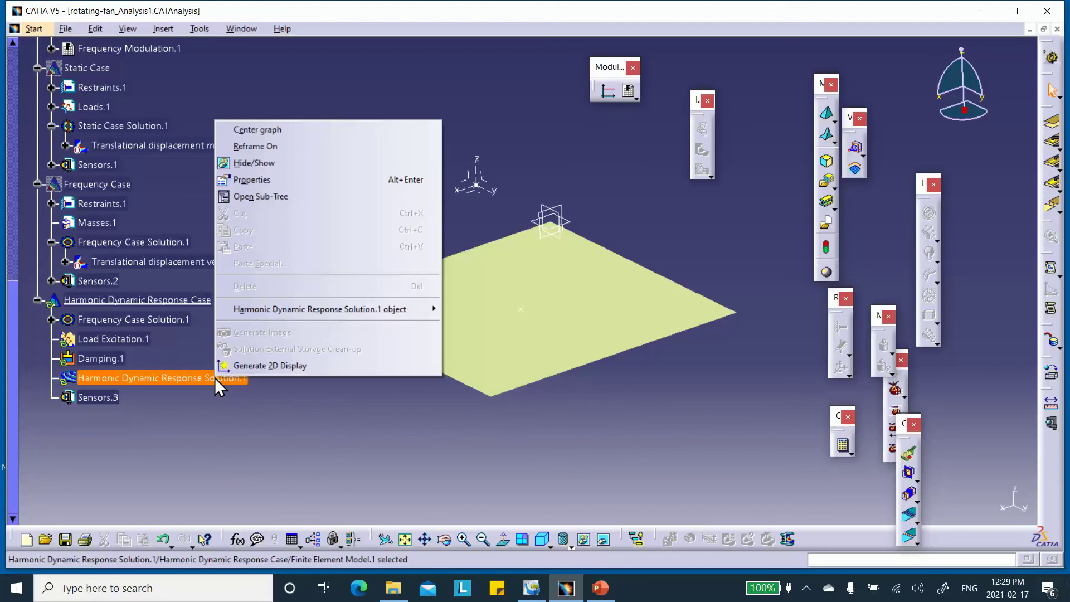
{"action": "left_click", "coordinate": [246, 366]}
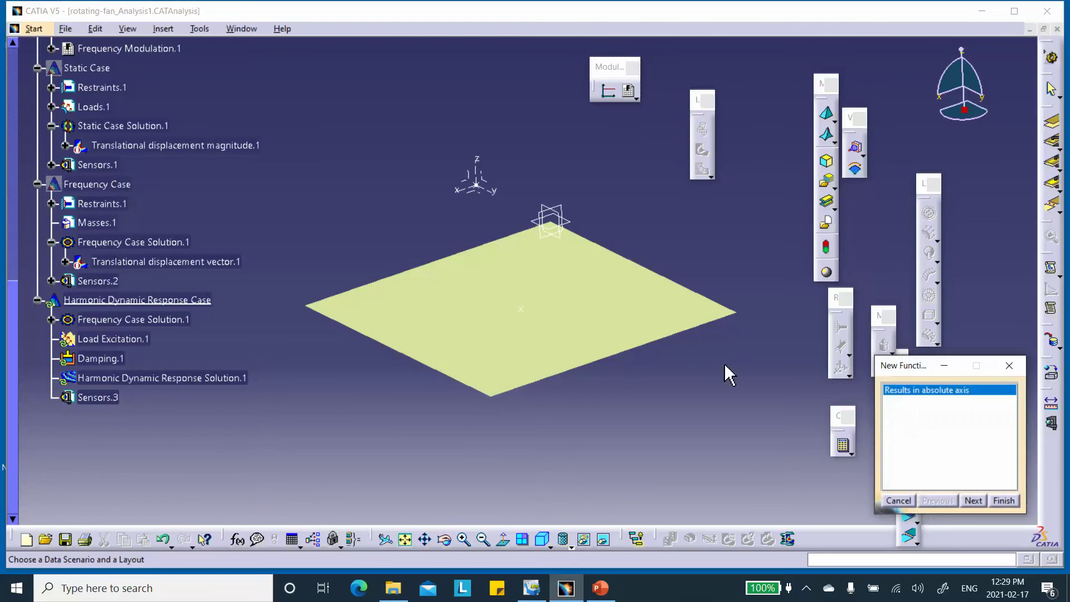
{"action": "left_click", "coordinate": [1004, 500]}
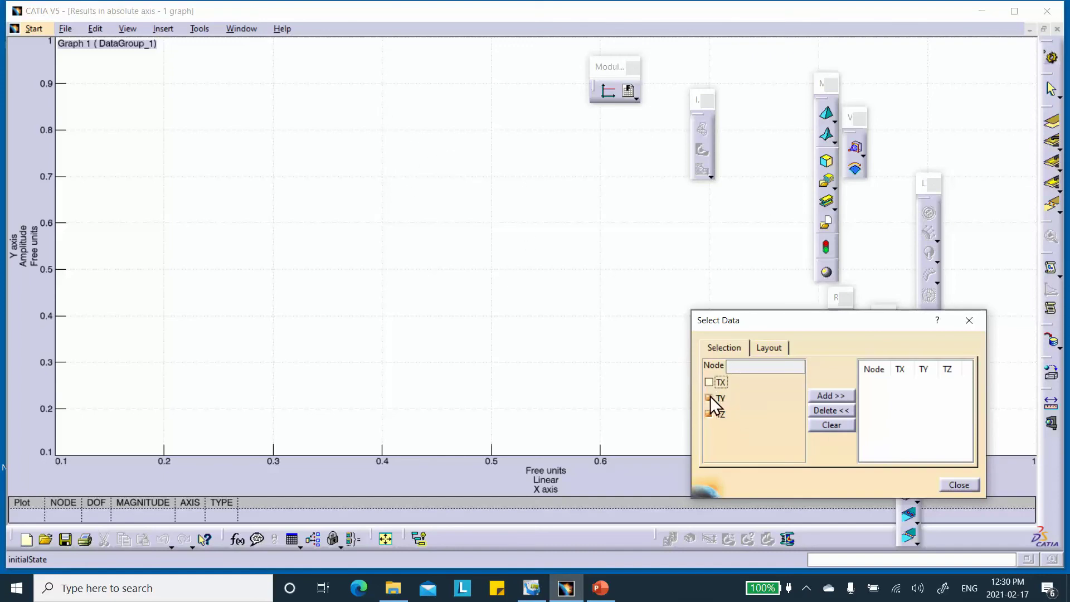
{"action": "left_click", "coordinate": [762, 350]}
{"action": "left_click", "coordinate": [802, 369]}
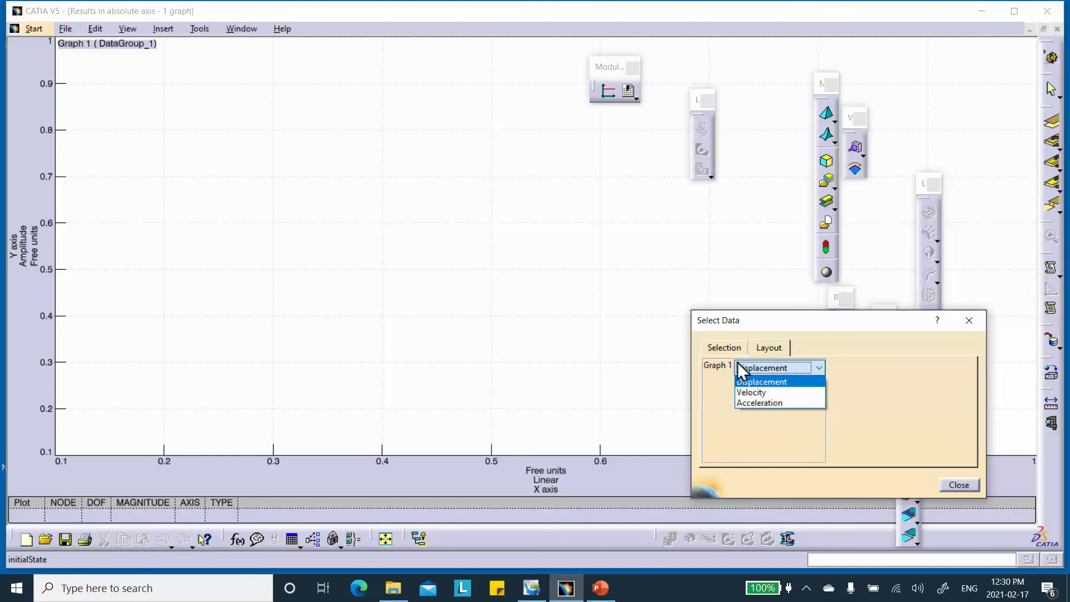
{"action": "left_click", "coordinate": [727, 351]}
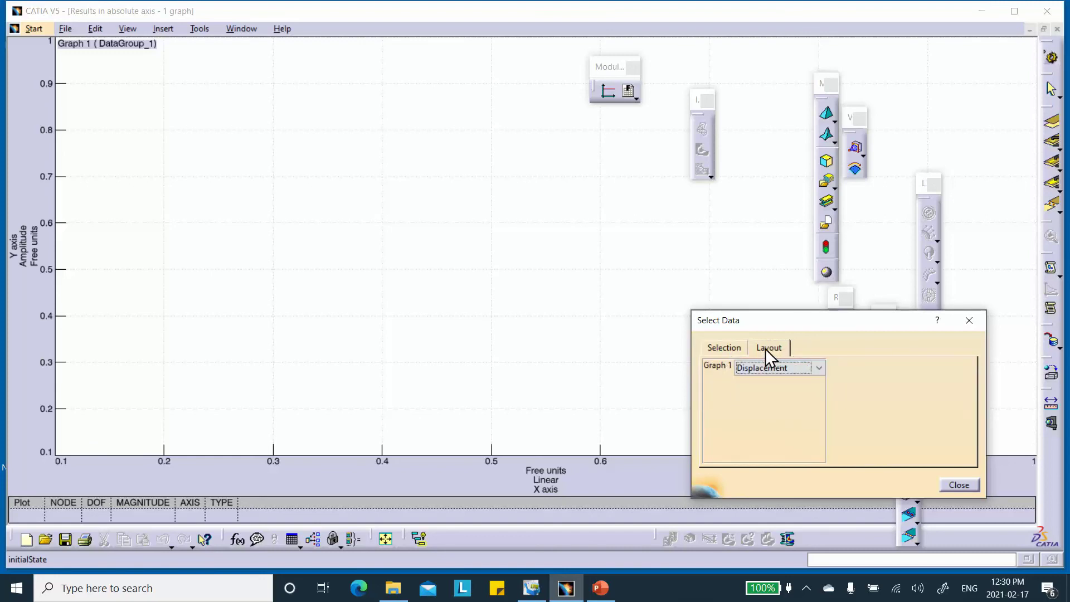
{"action": "left_click", "coordinate": [719, 347]}
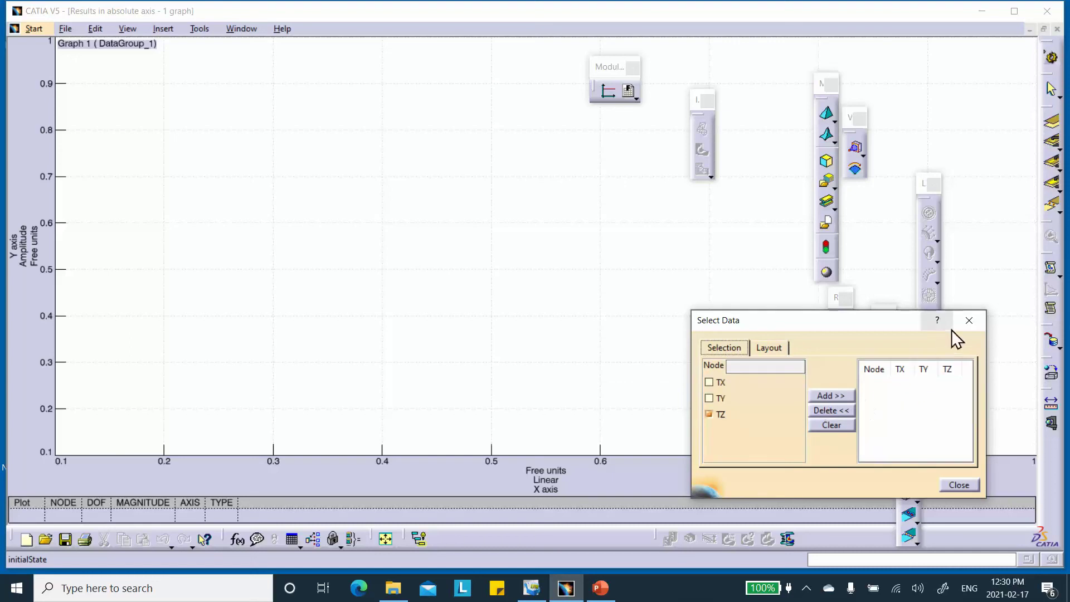
- Return to the maximized rotating-fan_Analysis1 window and display the plate mesh shaded with its element edges visible
{"action": "left_click", "coordinate": [1031, 29]}
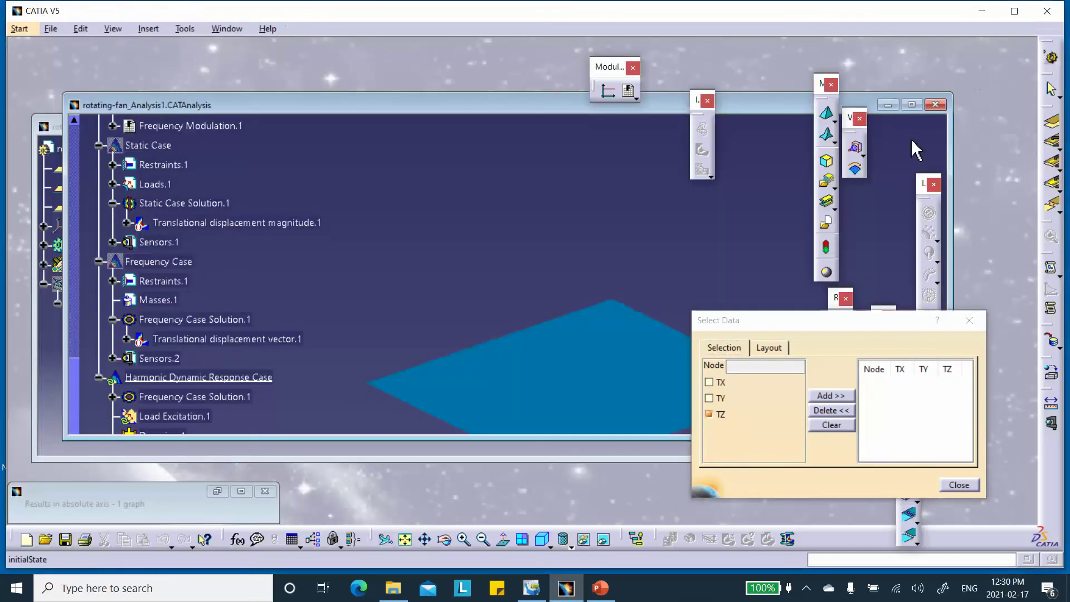
{"action": "left_click", "coordinate": [912, 104]}
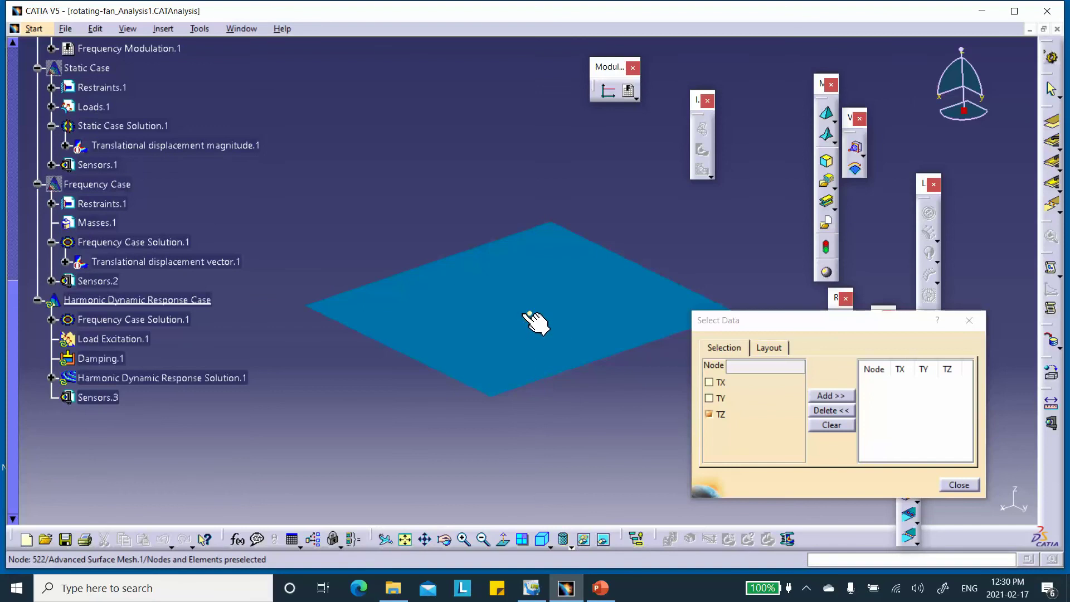
{"action": "left_click", "coordinate": [570, 549]}
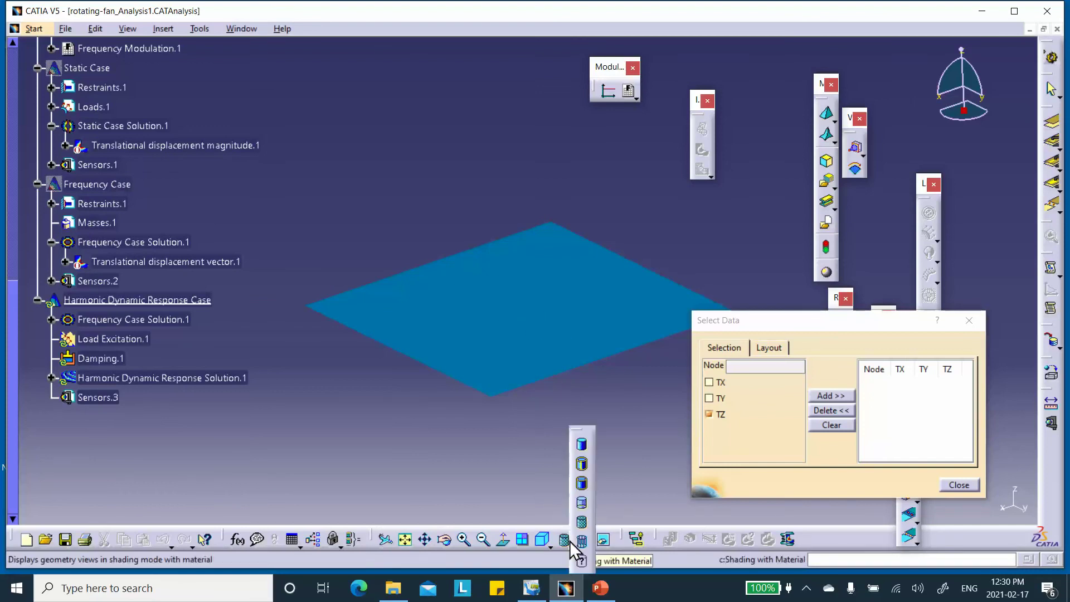
{"action": "left_click", "coordinate": [578, 488]}
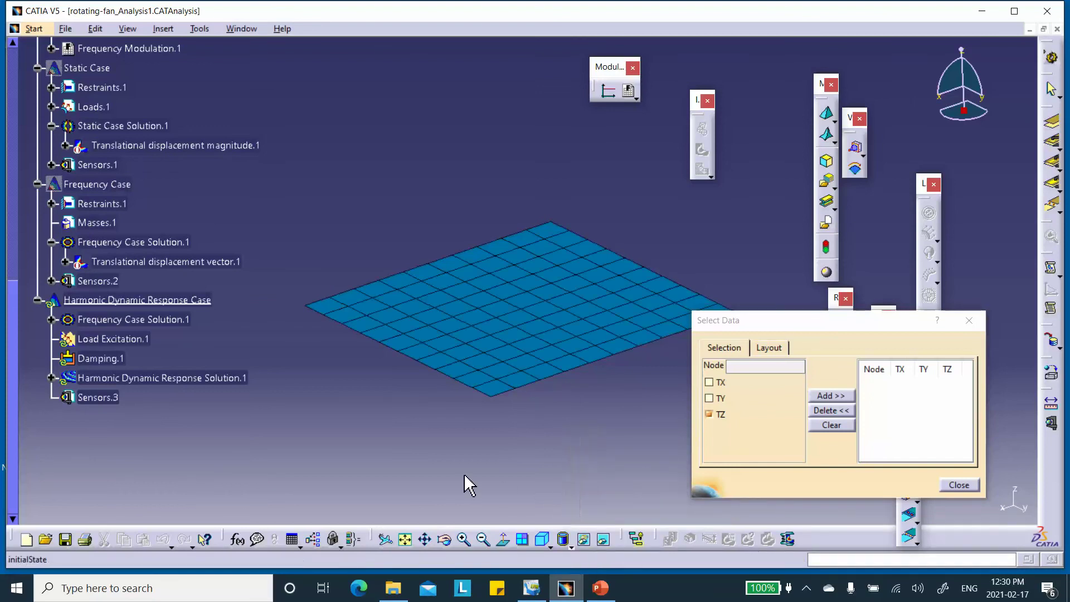
- Show the Links Manager geometry and hide Join.1 so that the mesh and the centre point can be picked
{"action": "scroll", "coordinate": [237, 172], "scroll_direction": "up", "scroll_amount": 1}
{"action": "scroll", "coordinate": [237, 171], "scroll_direction": "up", "scroll_amount": 6}
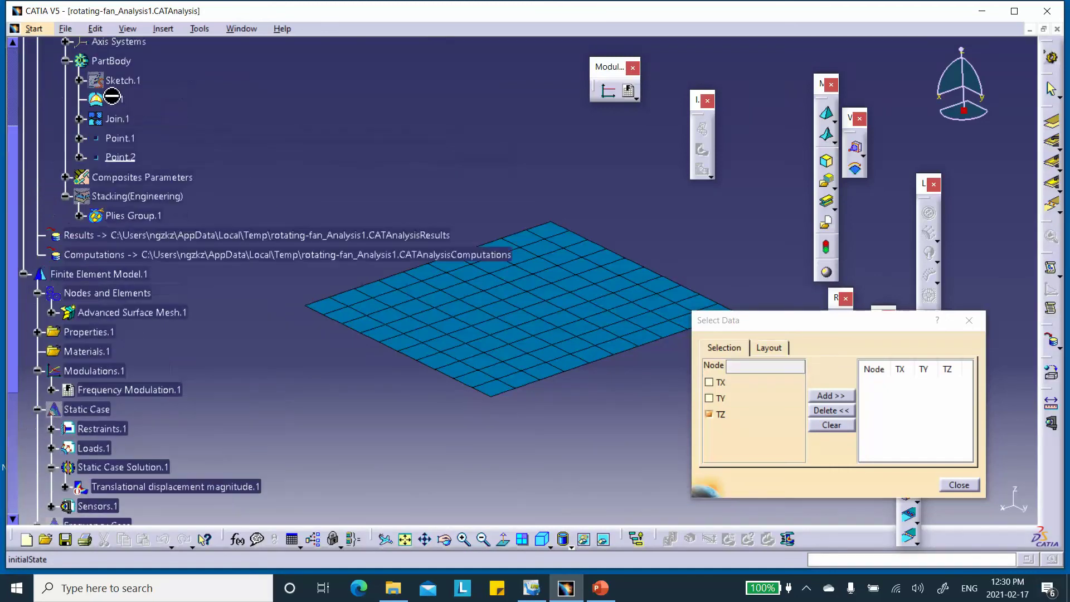
{"action": "scroll", "coordinate": [112, 96], "scroll_direction": "up", "scroll_amount": 3}
{"action": "right_click", "coordinate": [95, 74]}
{"action": "left_click", "coordinate": [128, 123]}
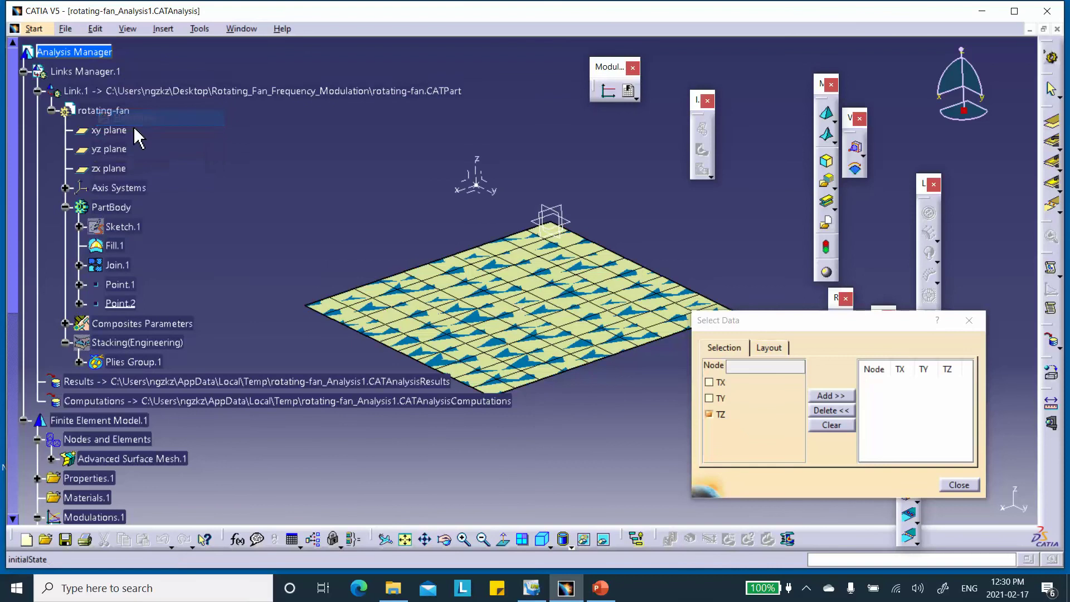
{"action": "scroll", "coordinate": [167, 210], "scroll_direction": "down", "scroll_amount": 1}
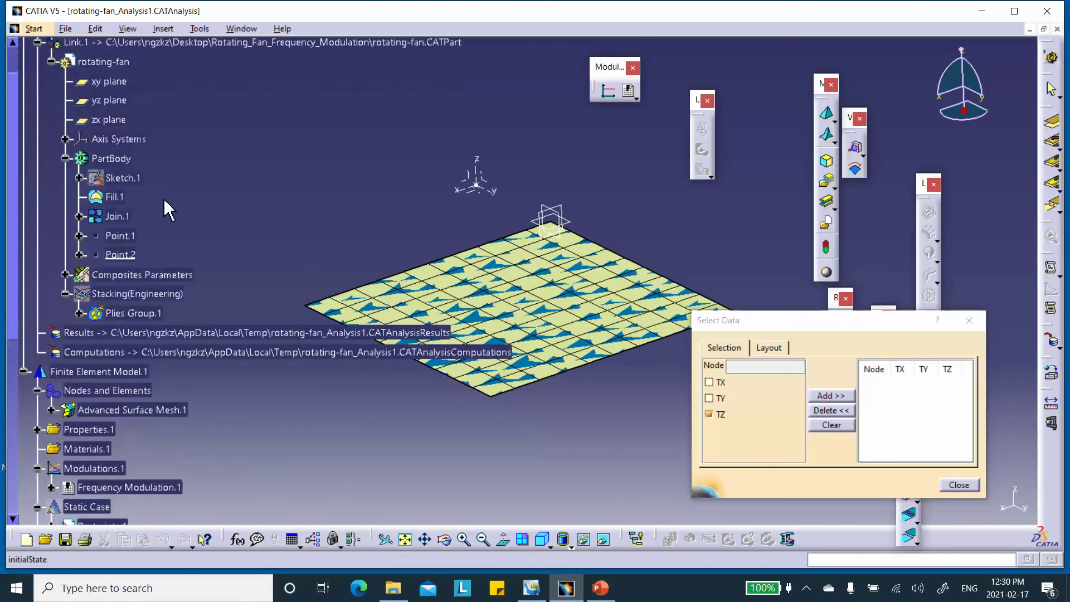
{"action": "right_click", "coordinate": [116, 216]}
{"action": "left_click", "coordinate": [140, 255]}
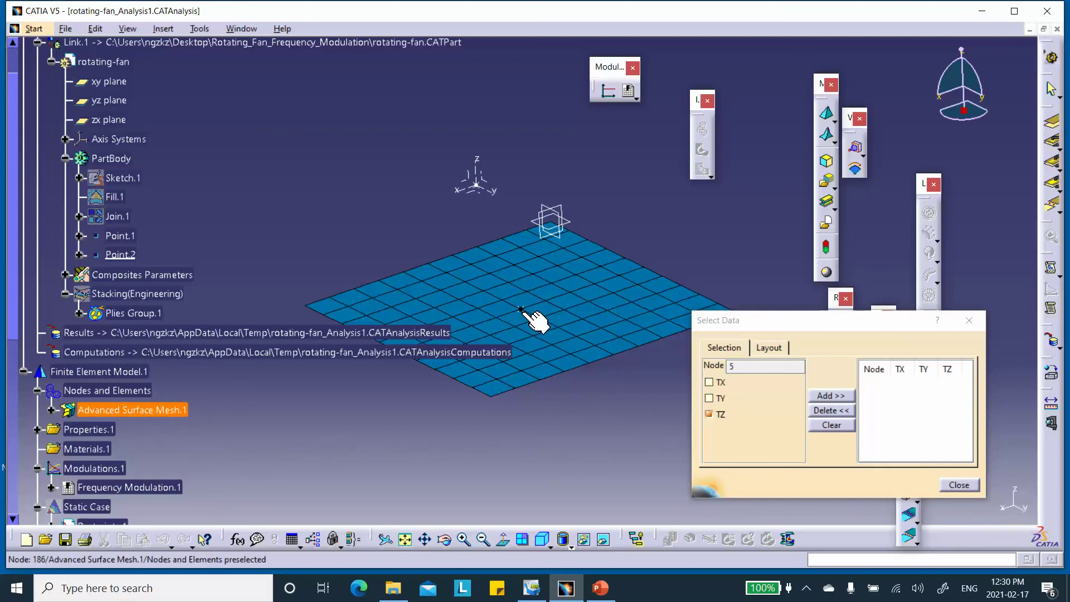
- Add the node at the plate's centre point to the response data with the TZ component, and finish the data selection
{"action": "left_click", "coordinate": [524, 311]}
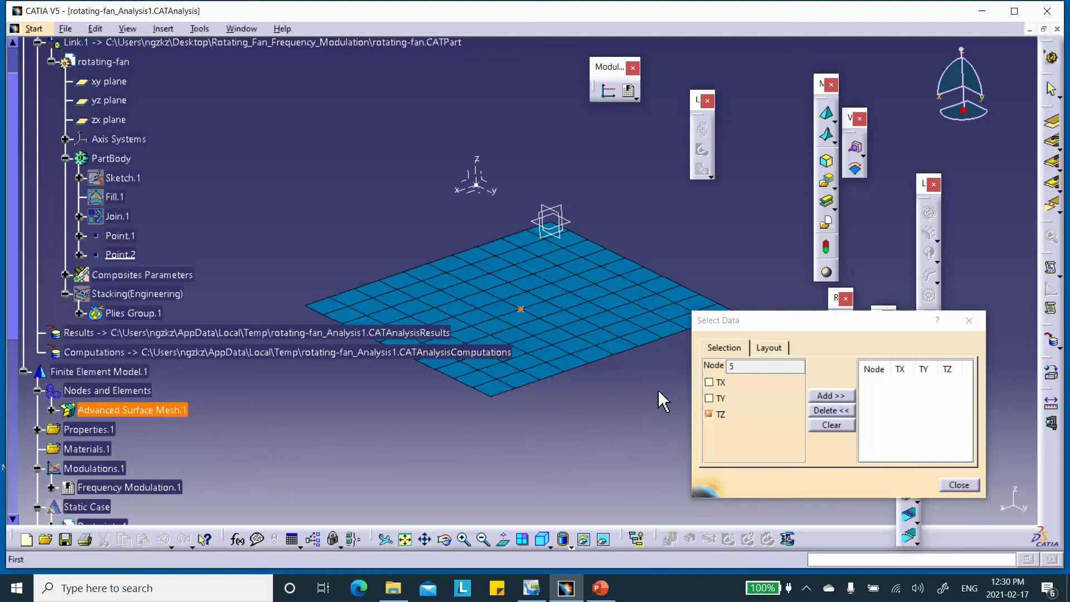
{"action": "left_click", "coordinate": [831, 395]}
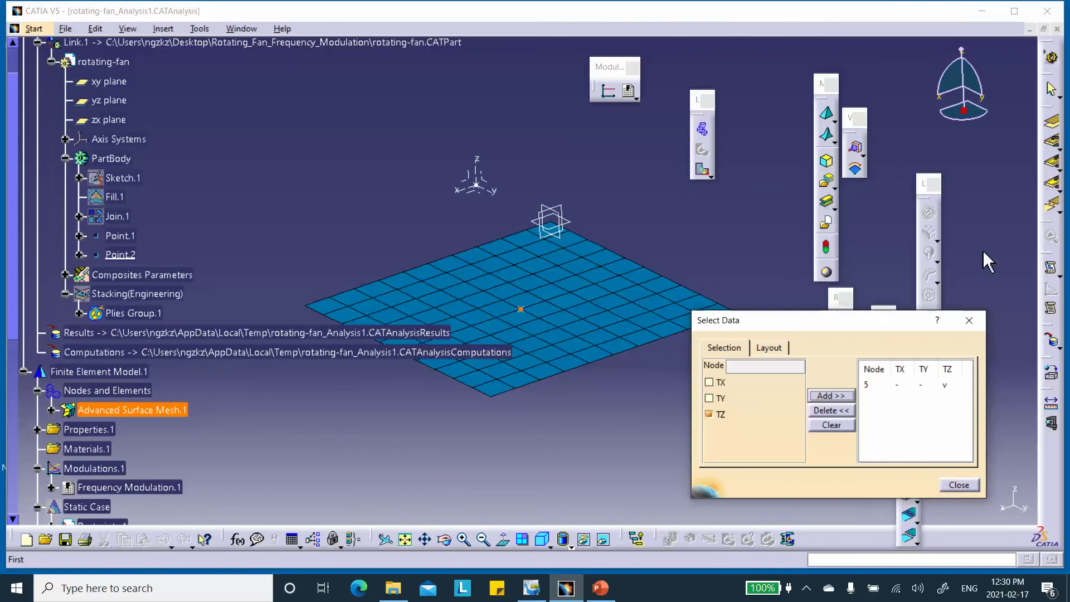
{"action": "left_click", "coordinate": [959, 485]}
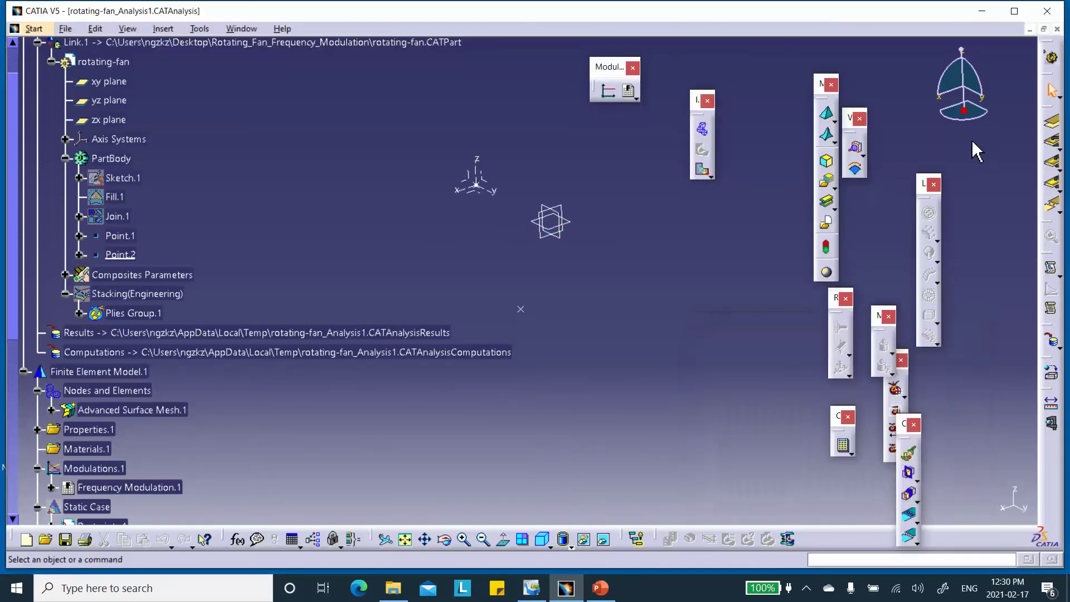
- Open the 2D display under Harmonic Dynamic Response Solution.1, and dismiss its image editing and data selection dialogs without changes
{"action": "scroll", "coordinate": [401, 365], "scroll_direction": "down", "scroll_amount": 5}
{"action": "scroll", "coordinate": [390, 365], "scroll_direction": "down", "scroll_amount": 6}
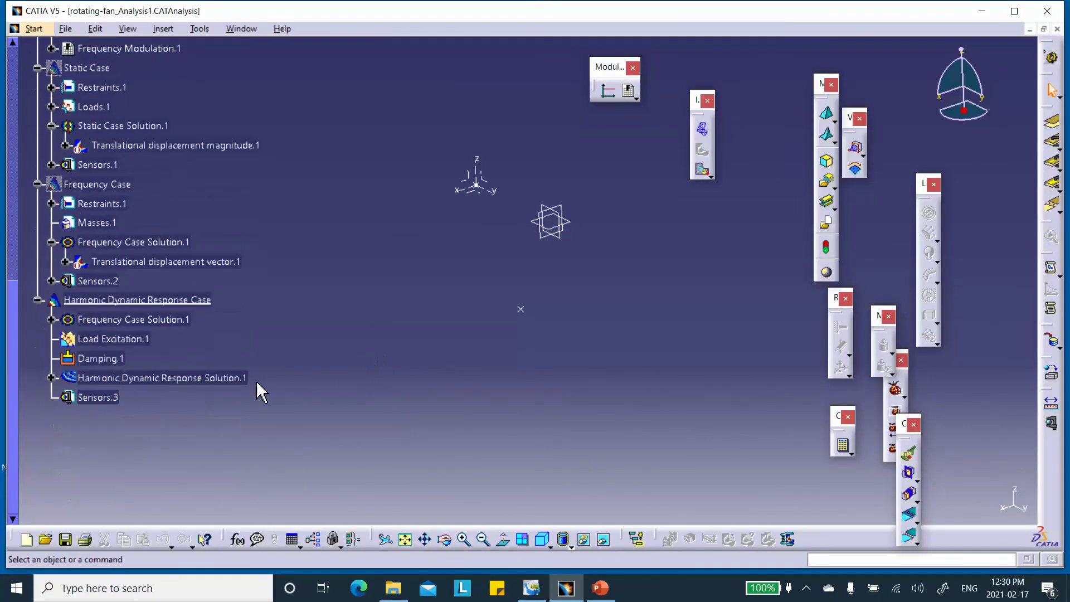
{"action": "left_click", "coordinate": [54, 378]}
{"action": "double_click", "coordinate": [174, 398]}
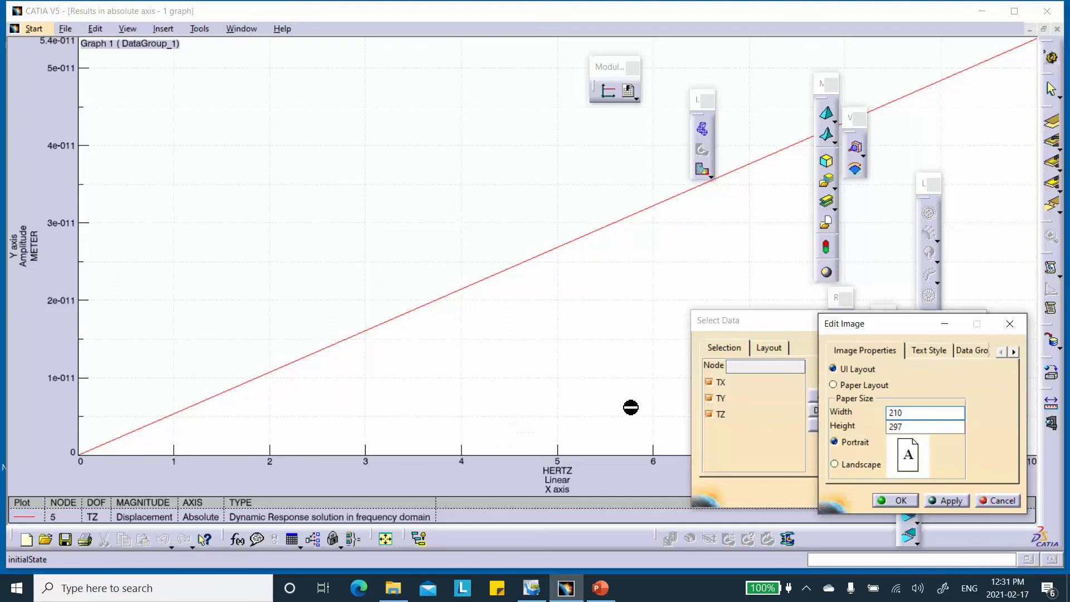
{"action": "left_click", "coordinate": [1001, 500]}
{"action": "left_click", "coordinate": [959, 495]}
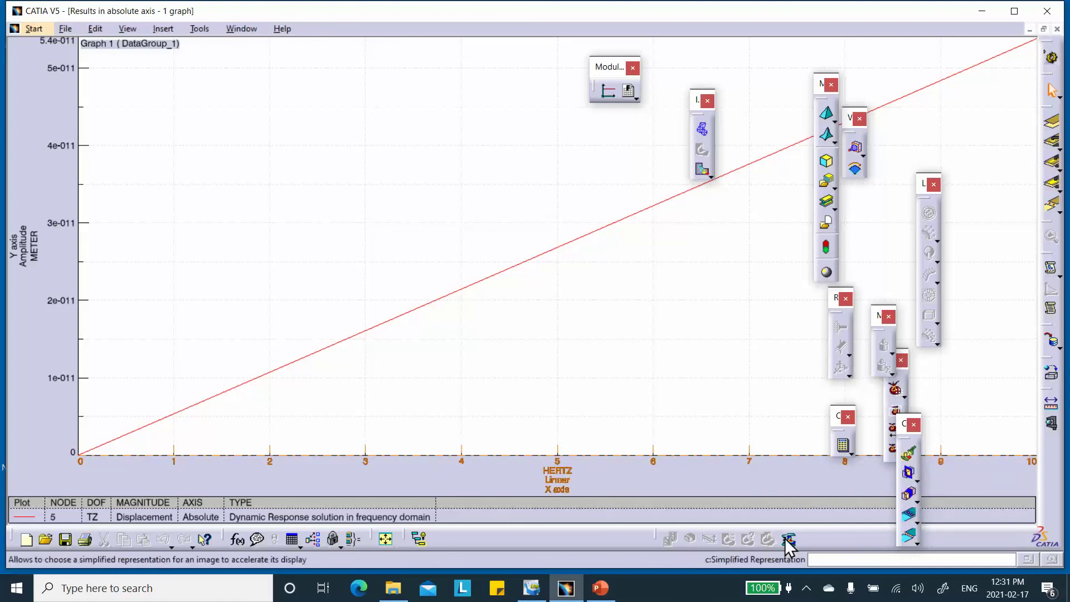
- Examine the TZ displacement graph along its frequency axis, and minimize CATIA to return to the Rotating_Fan_Frequency_Modulation folder
{"action": "left_click", "coordinate": [385, 538]}
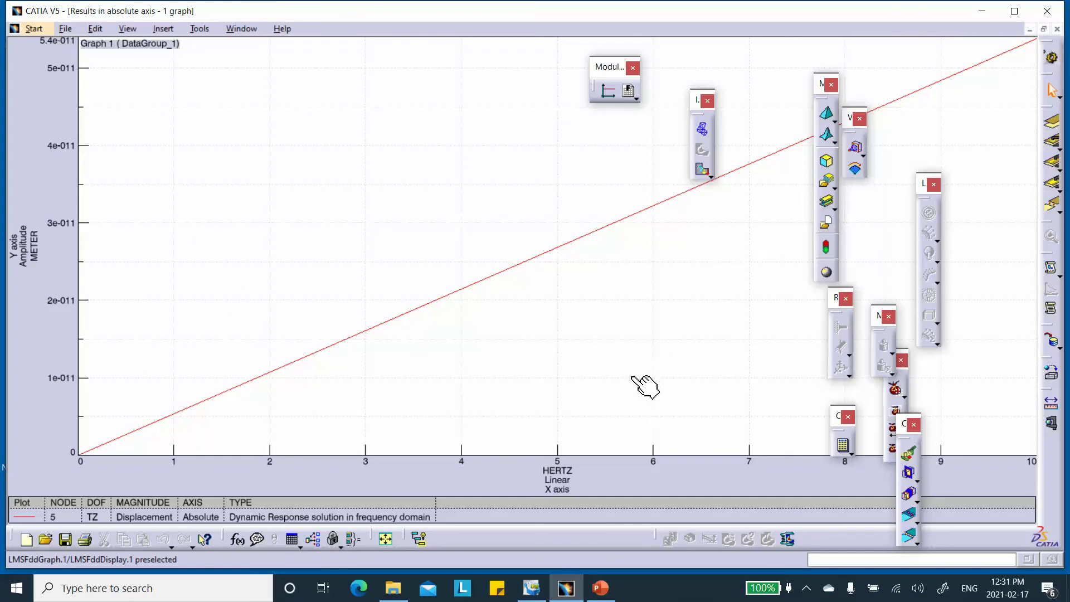
{"action": "middle_click_drag", "start_coordinate": [769, 389], "coordinate": [657, 354]}
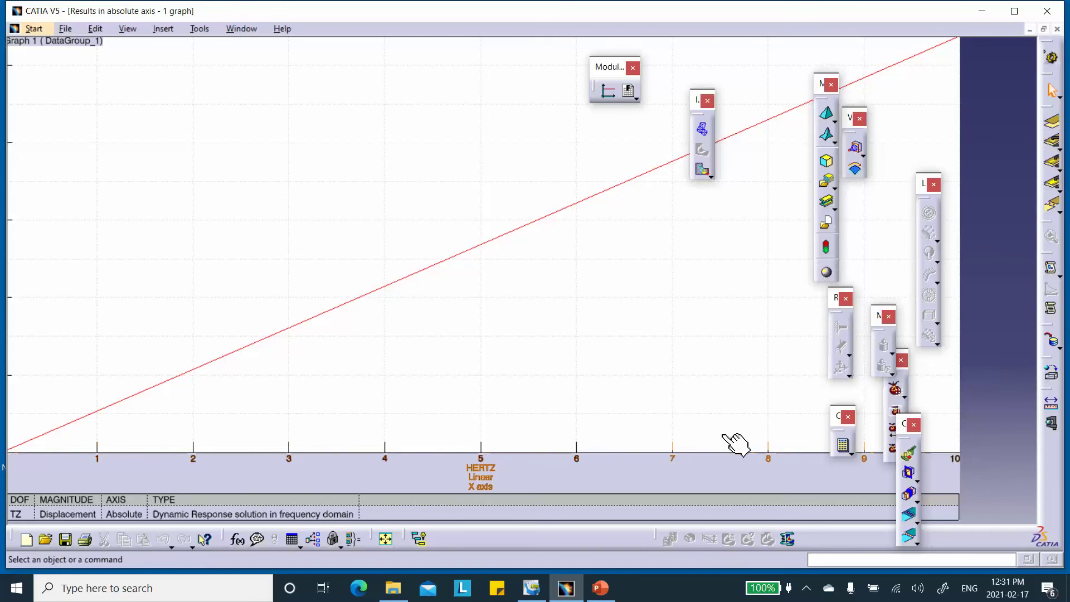
{"action": "middle_click_drag", "start_coordinate": [498, 403], "coordinate": [588, 397]}
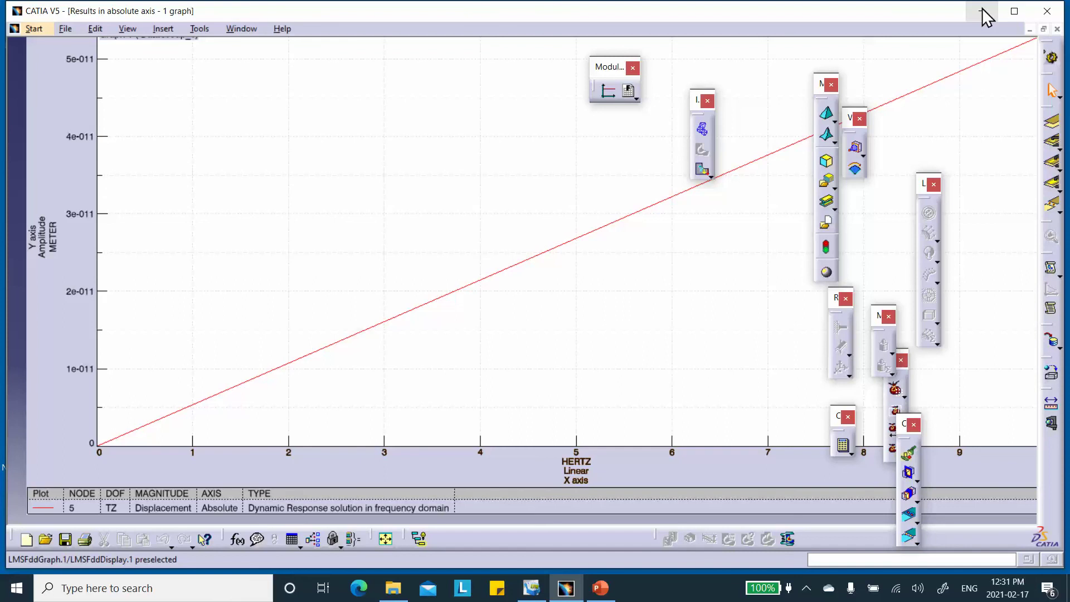
{"action": "left_click", "coordinate": [983, 12]}
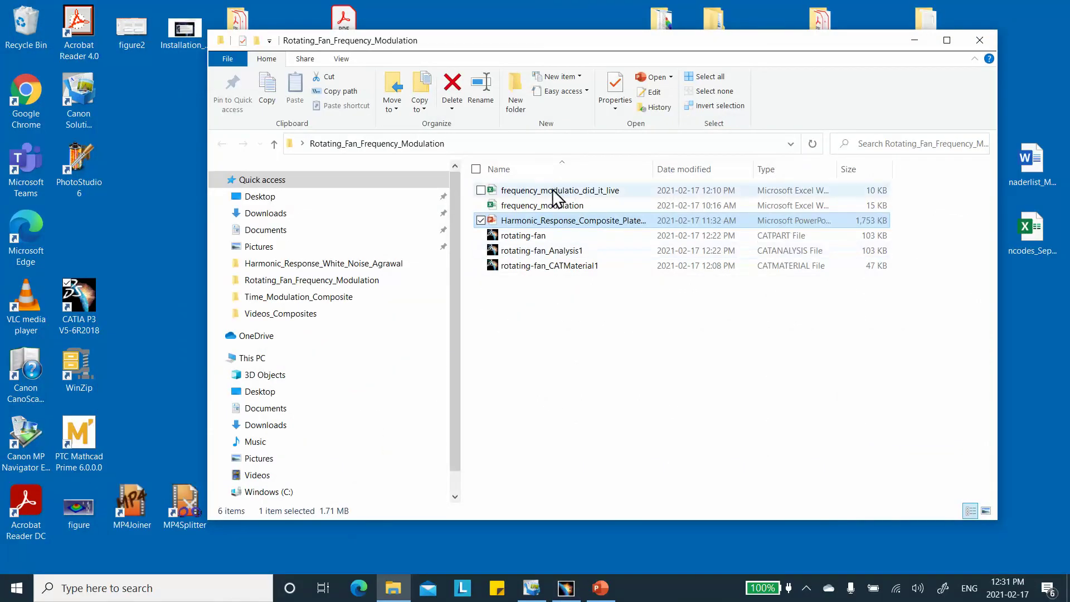
- Check the x(Hz) and y() values in the frequency_modulatio_did_it_live workbook, close it, and switch back to CATIA
{"action": "double_click", "coordinate": [544, 195]}
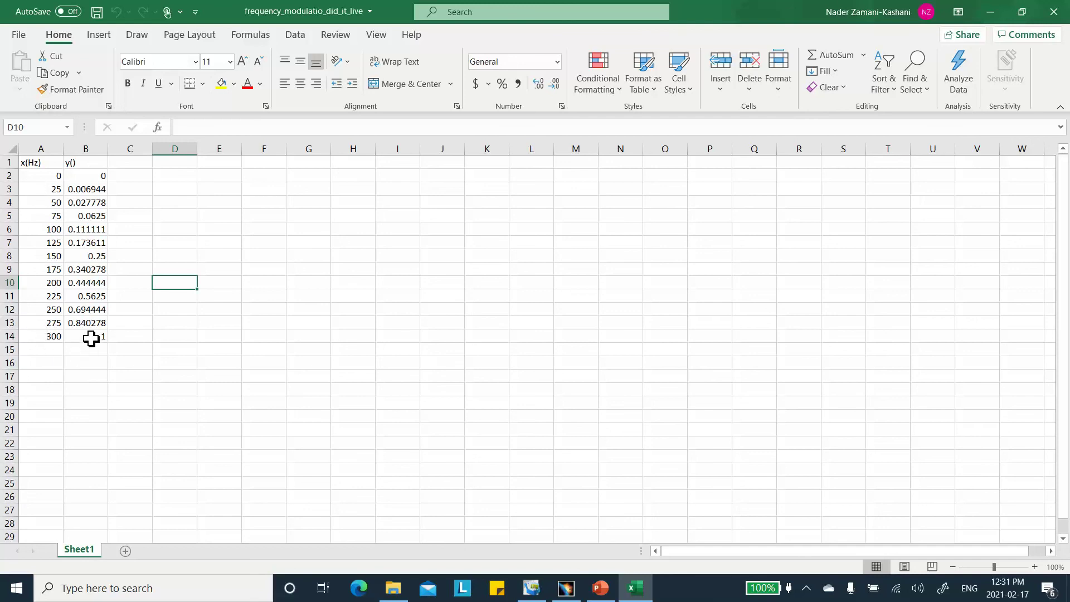
{"action": "left_click", "coordinate": [1055, 11]}
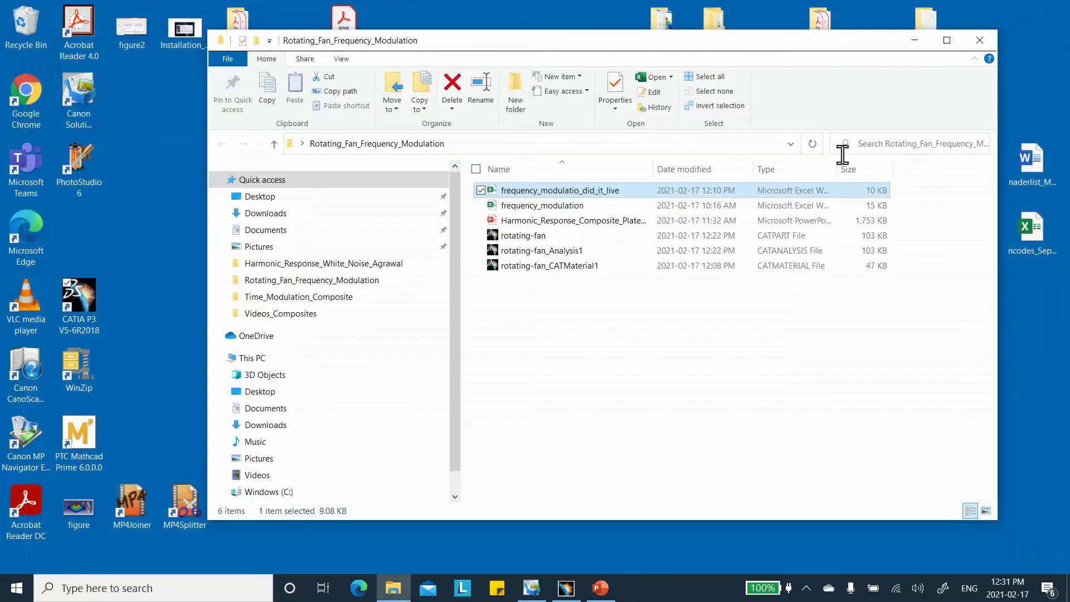
{"action": "left_click", "coordinate": [630, 299]}
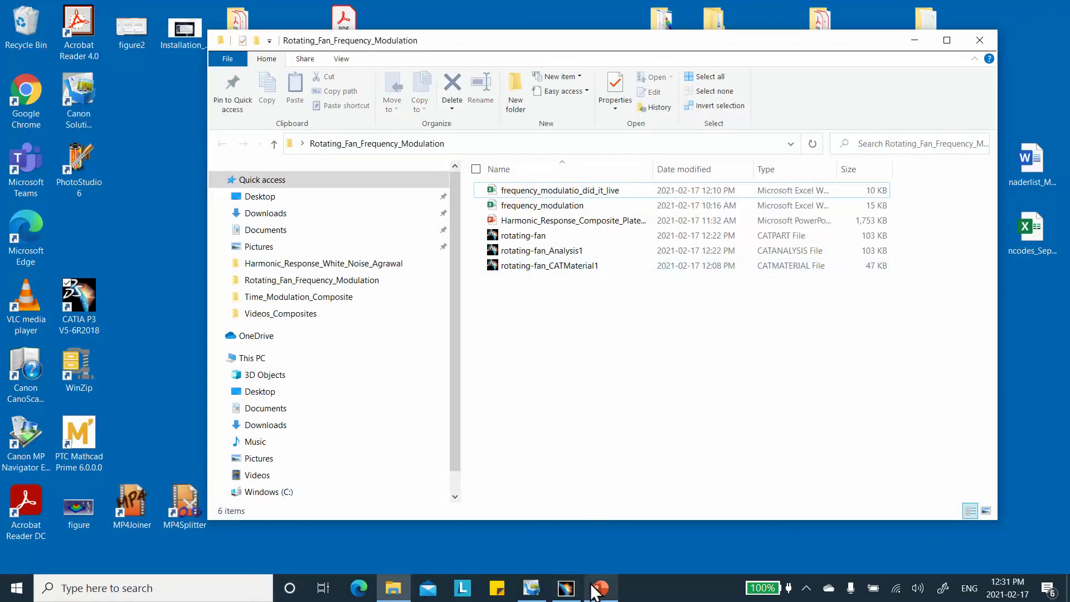
{"action": "mouse_move", "coordinate": [601, 593]}
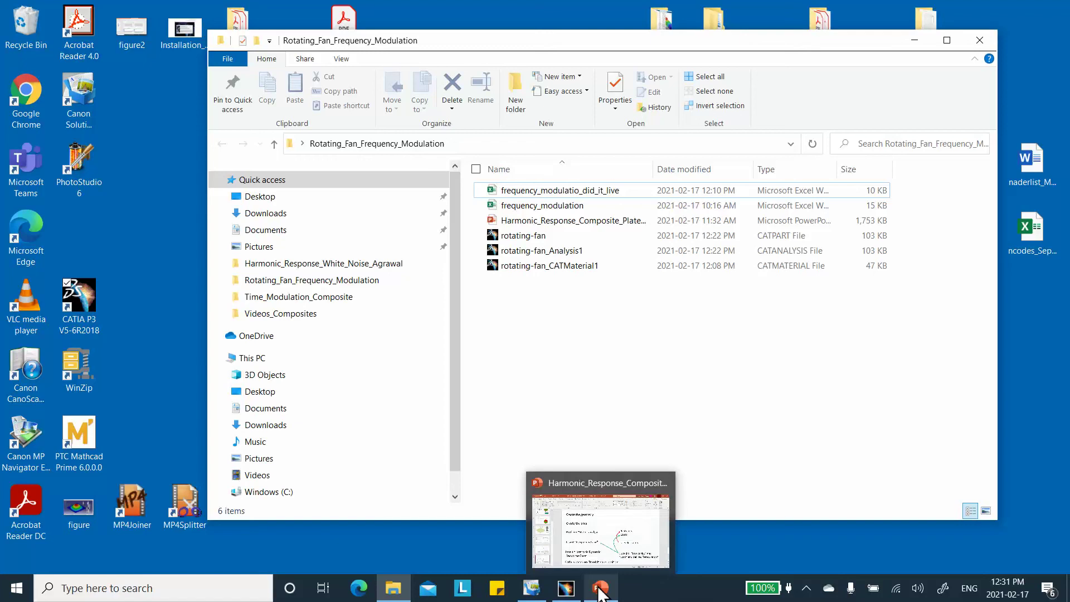
{"action": "left_click", "coordinate": [568, 595]}
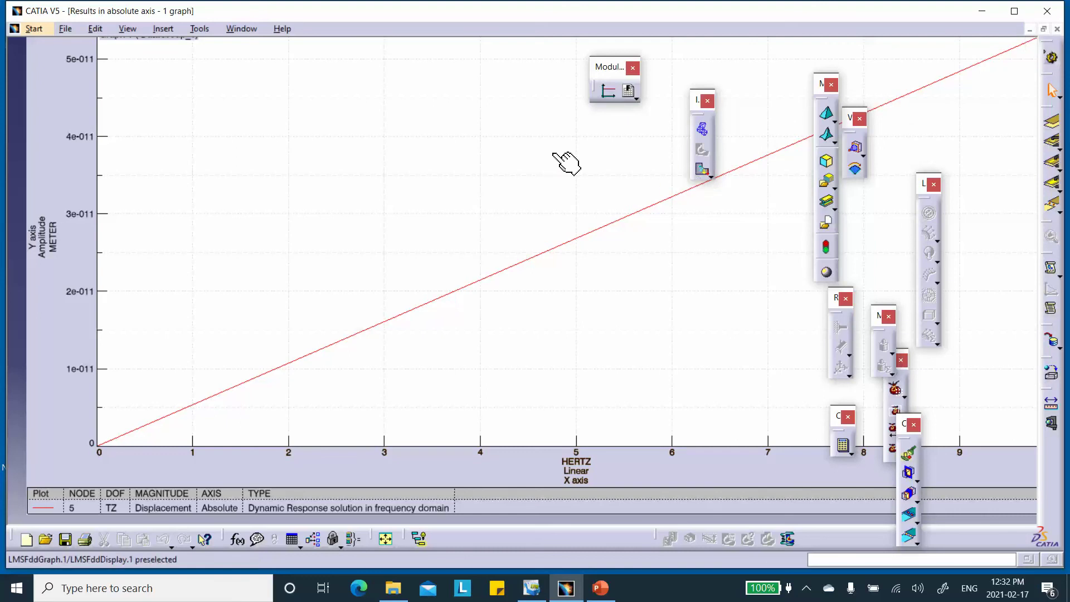
- Close and reopen the absolute-axis results graph, dismissing its data selection dialog, and minimize the graph window
{"action": "middle_click_drag", "start_coordinate": [403, 144], "coordinate": [353, 162]}
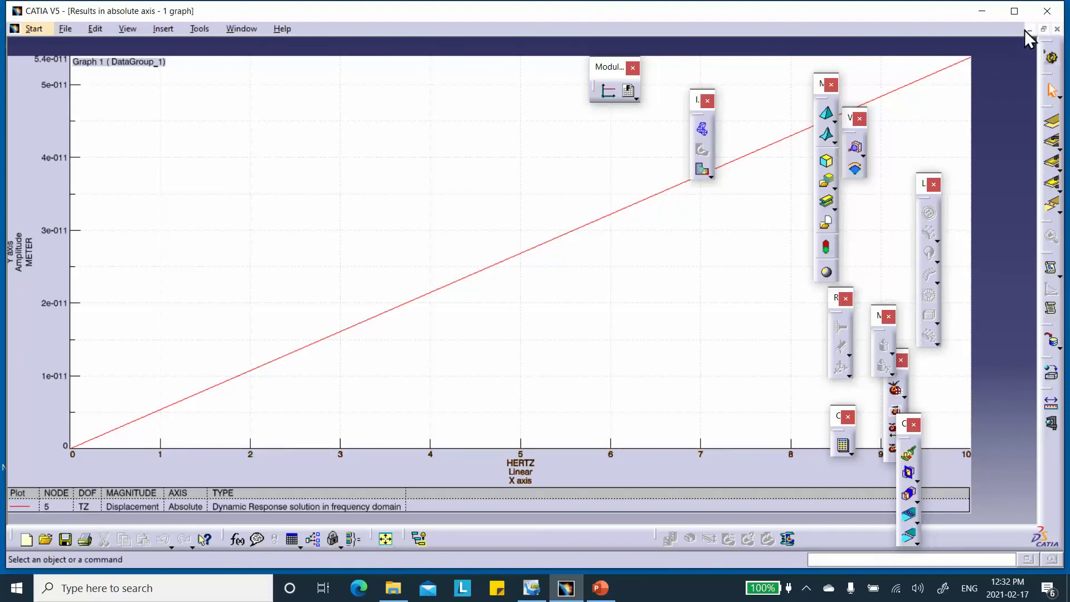
{"action": "left_click", "coordinate": [1057, 29]}
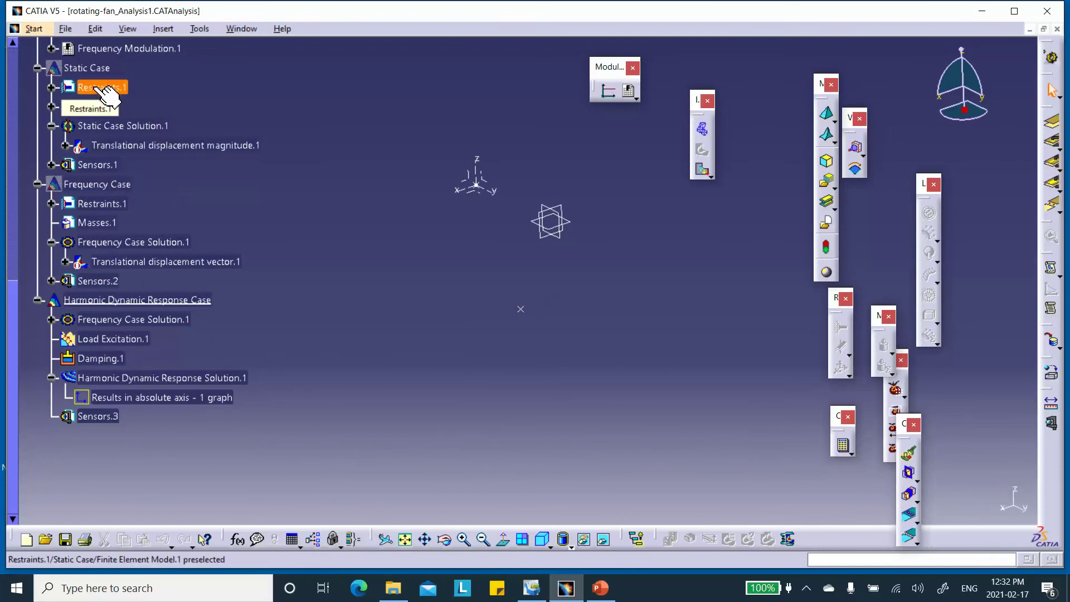
{"action": "double_click", "coordinate": [144, 398]}
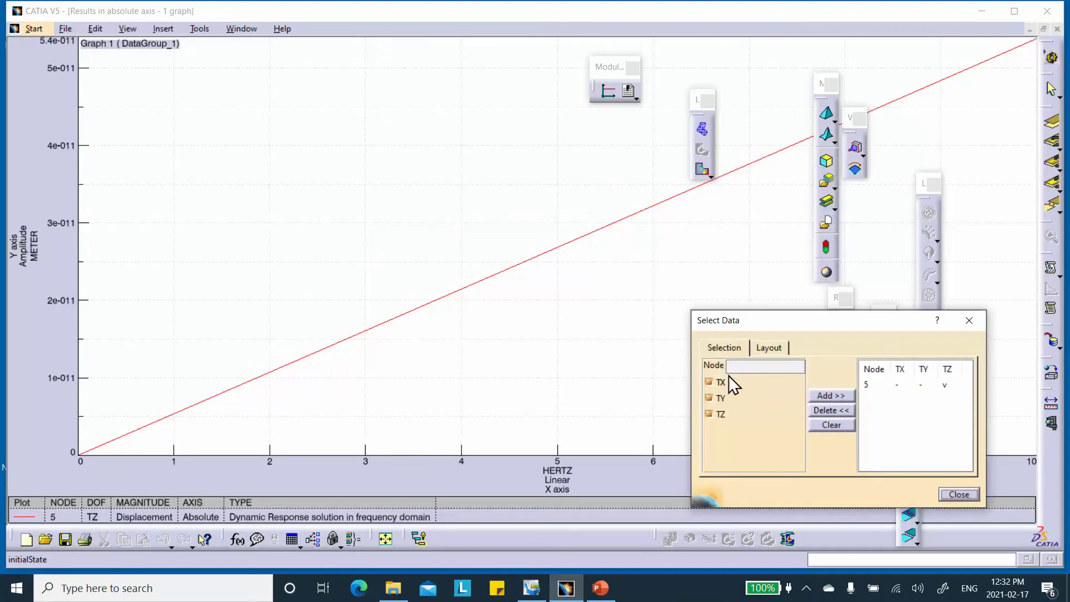
{"action": "left_click", "coordinate": [958, 494]}
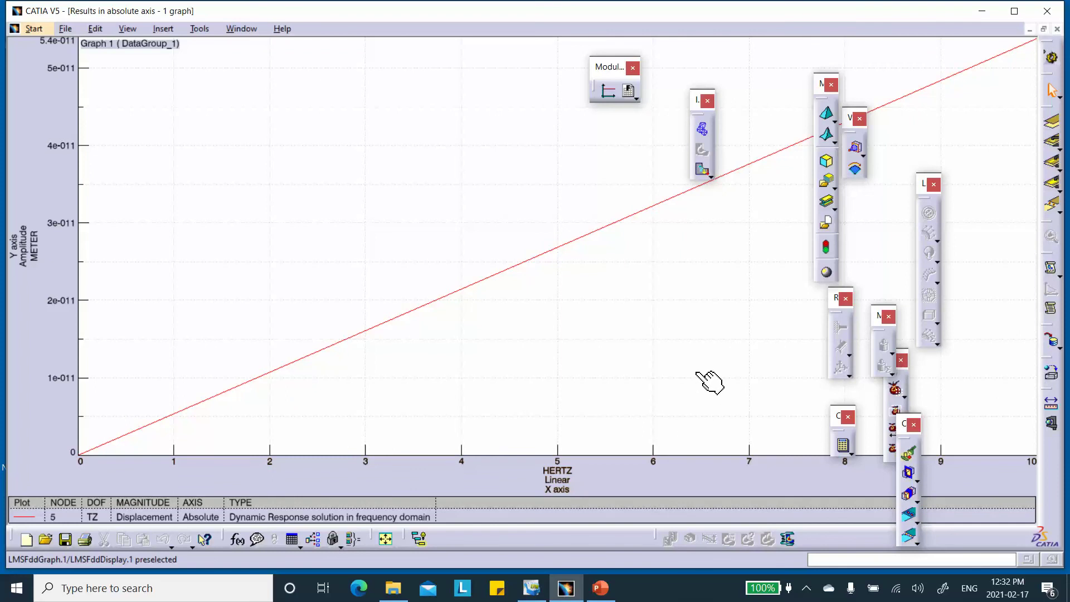
{"action": "left_click", "coordinate": [1031, 29]}
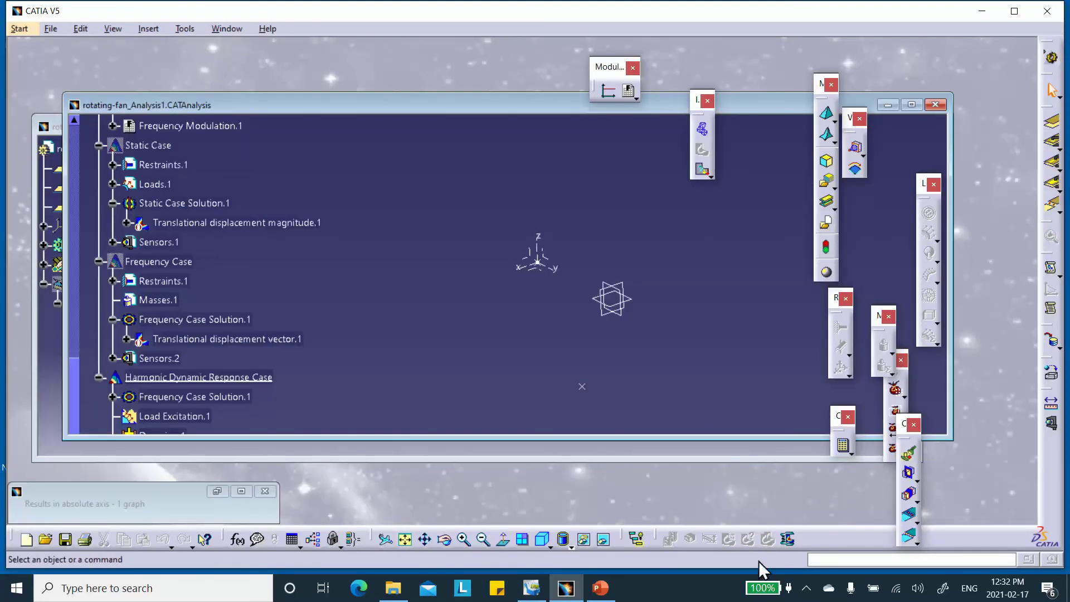
{"action": "left_click", "coordinate": [806, 589]}
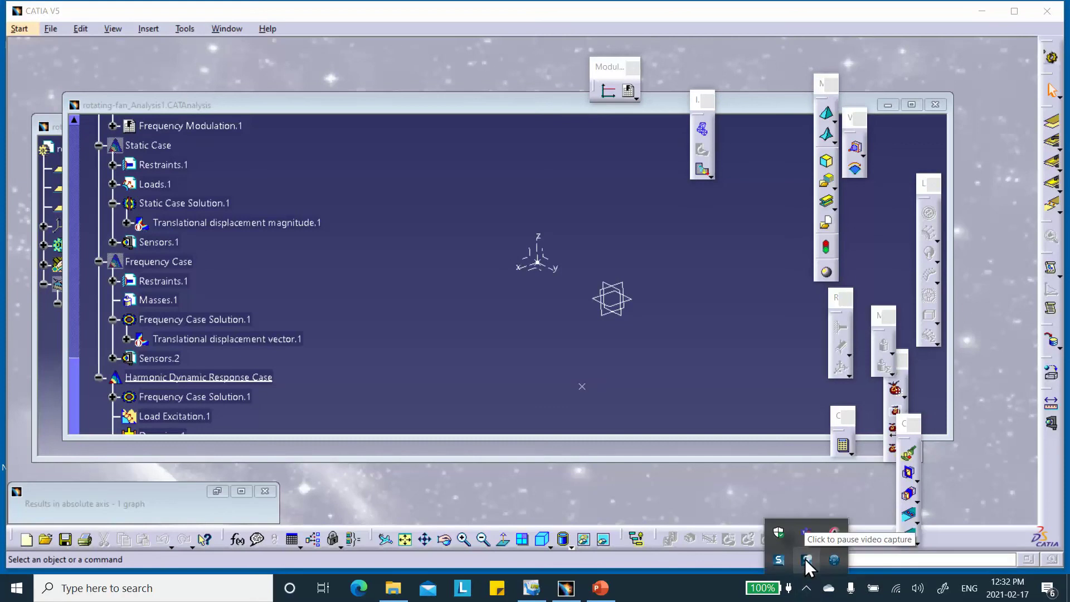
{"action": "left_click", "coordinate": [805, 559]}
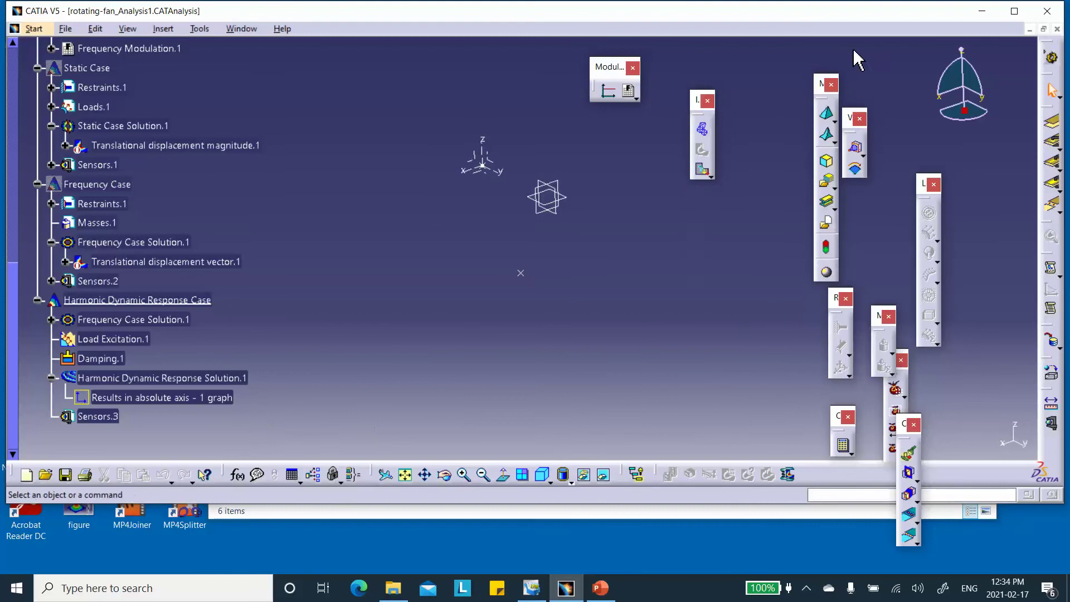
- Maximize CATIA and restore rotating-fan_Analysis1 as a floating window, tall enough to show the whole Harmonic Dynamic Response Case
{"action": "left_click", "coordinate": [1014, 11]}
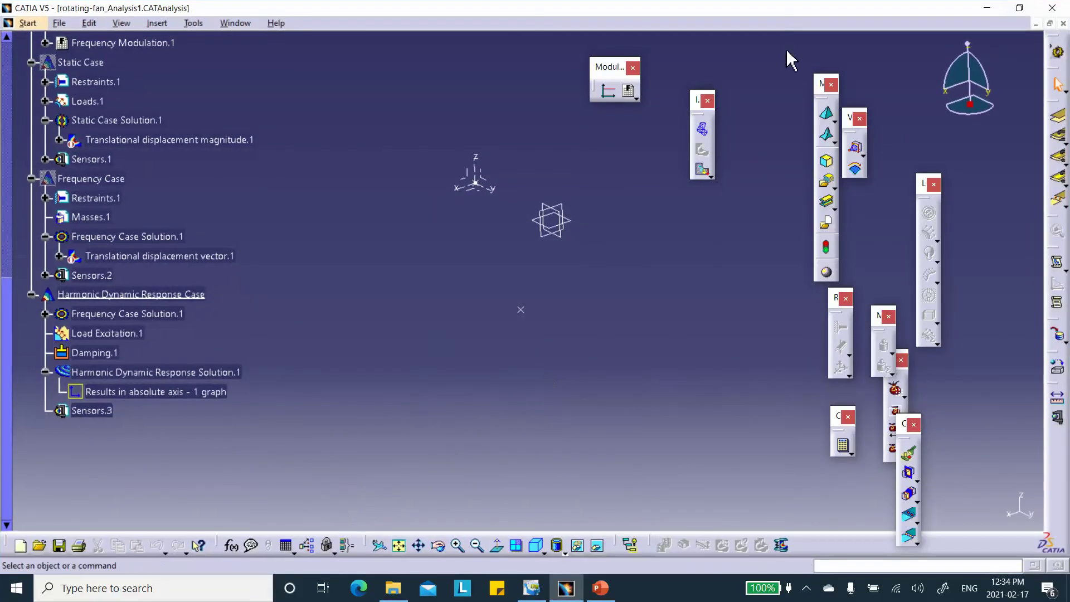
{"action": "left_click", "coordinate": [1036, 23]}
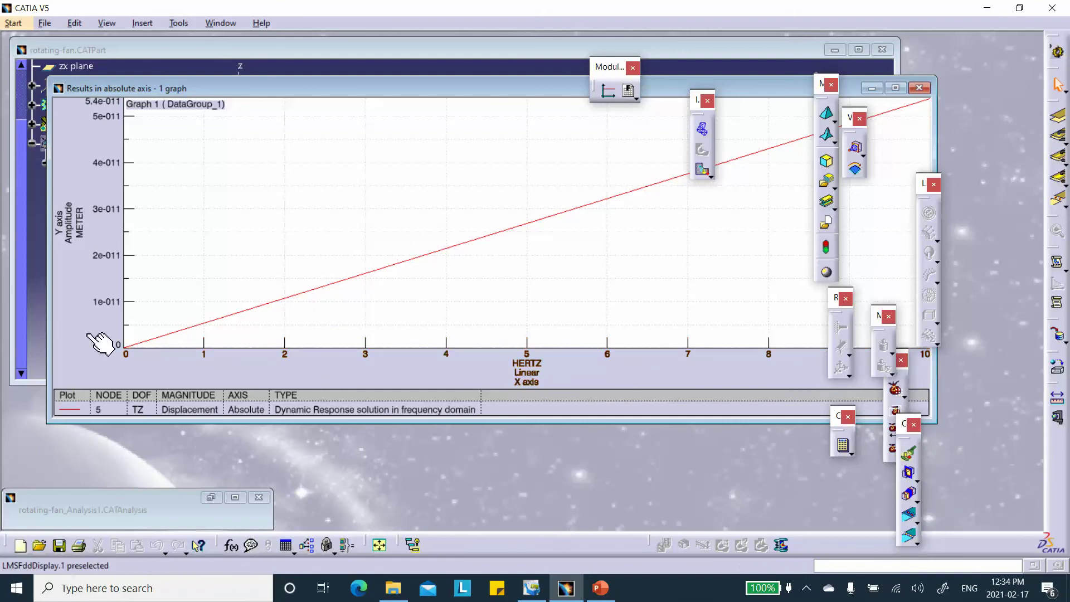
{"action": "double_click", "coordinate": [108, 498]}
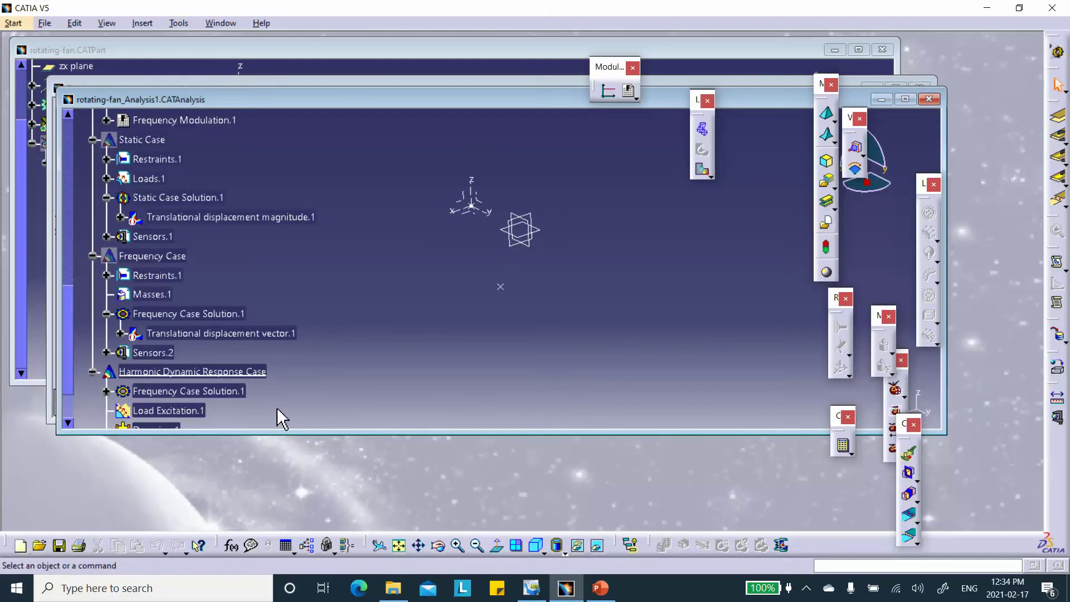
{"action": "left_click_drag", "start_coordinate": [314, 432], "coordinate": [287, 528]}
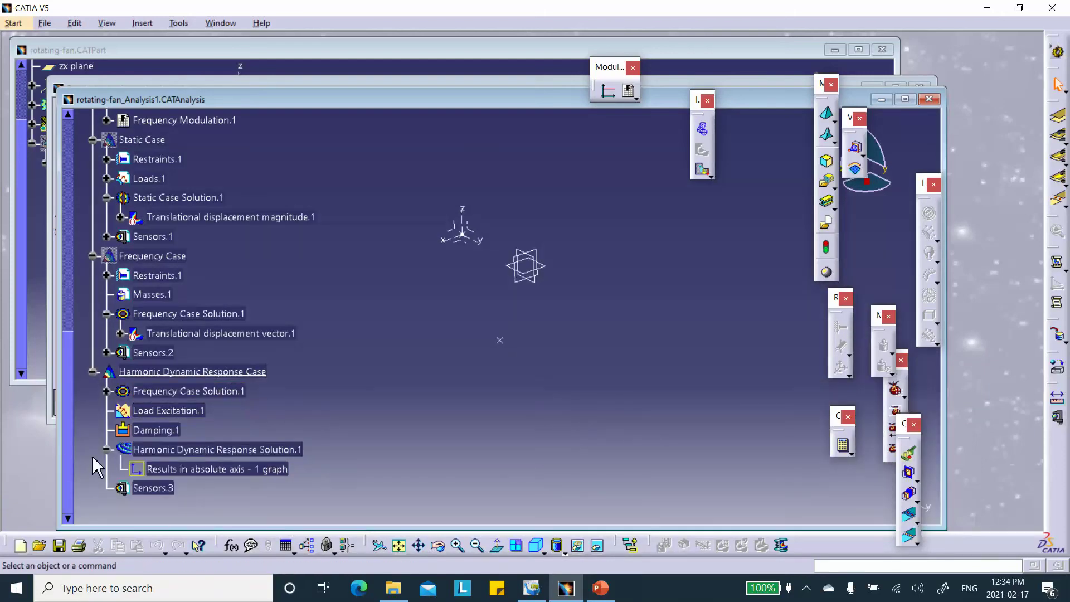
- Open Harmonic Dynamic Response Solution.1 for editing, and check the Ω frequency range on slide 4 of the PowerPoint presentation
{"action": "double_click", "coordinate": [201, 449]}
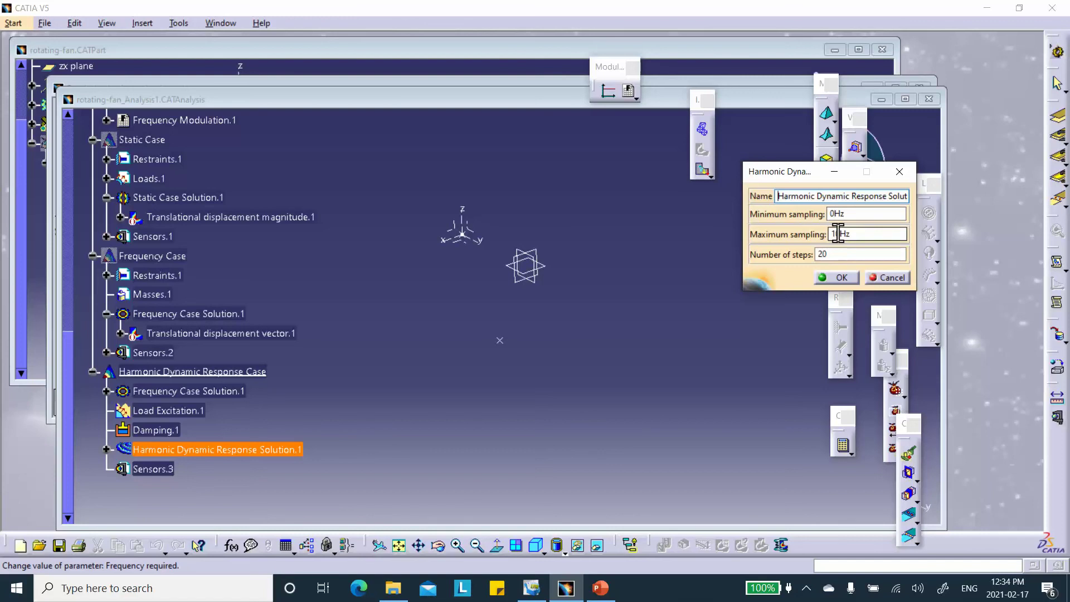
{"action": "left_click", "coordinate": [859, 214]}
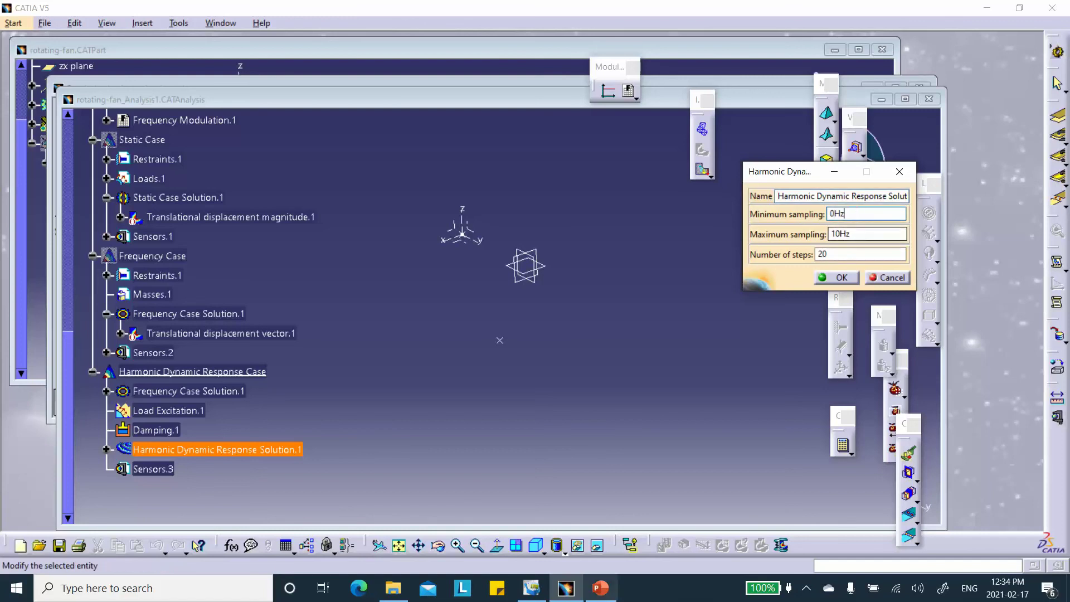
{"action": "left_click", "coordinate": [601, 589]}
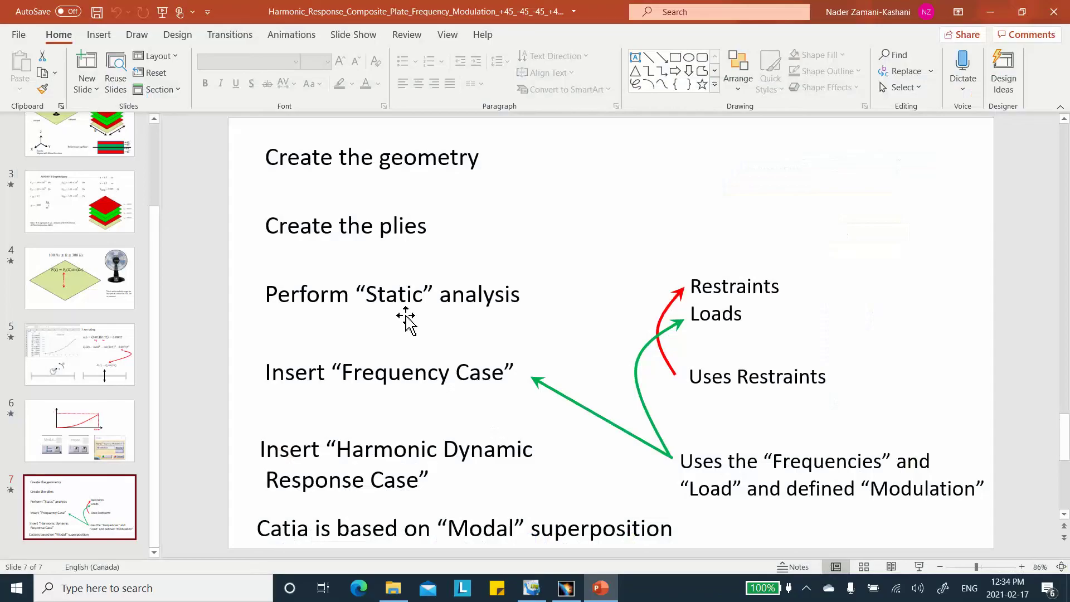
{"action": "left_click", "coordinate": [64, 286]}
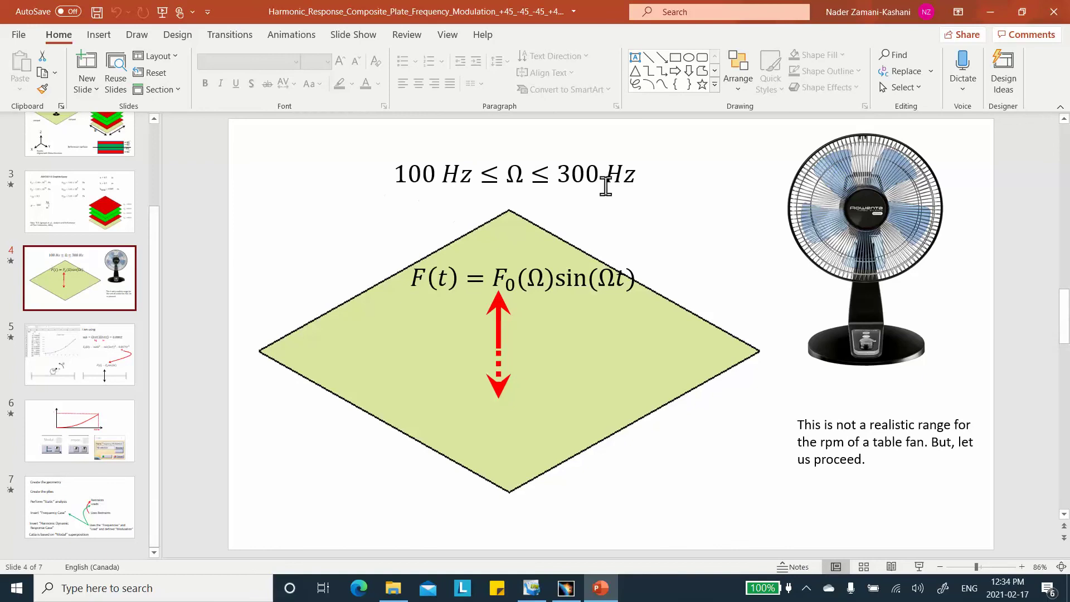
{"action": "left_click", "coordinate": [991, 11]}
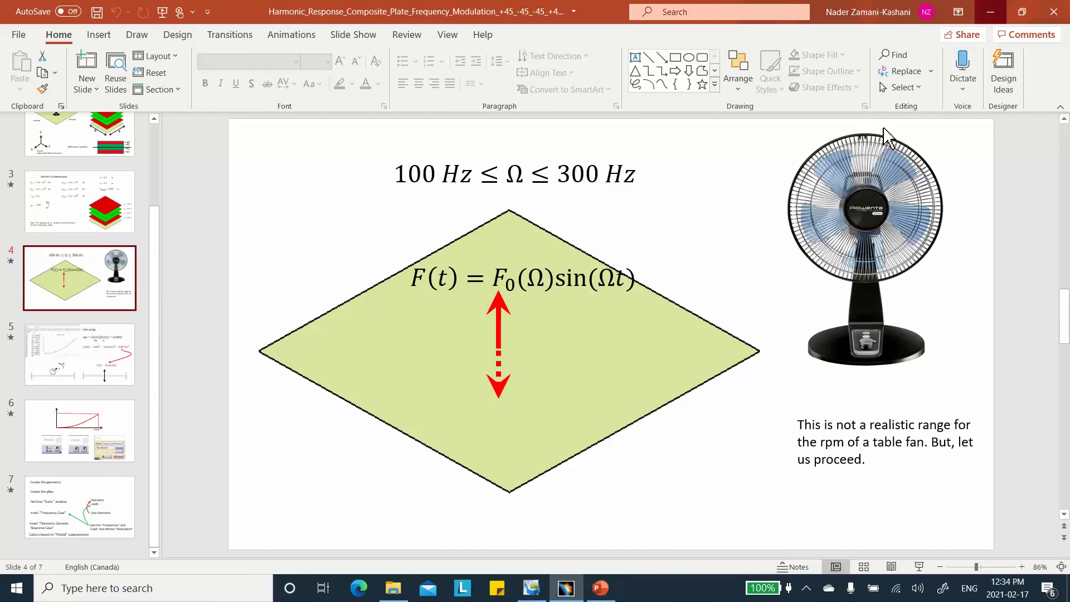
- Set the harmonic solution's minimum sampling to 100 Hz, maximum sampling to 300 Hz and number of steps to 1000
{"action": "double_click", "coordinate": [841, 214]}
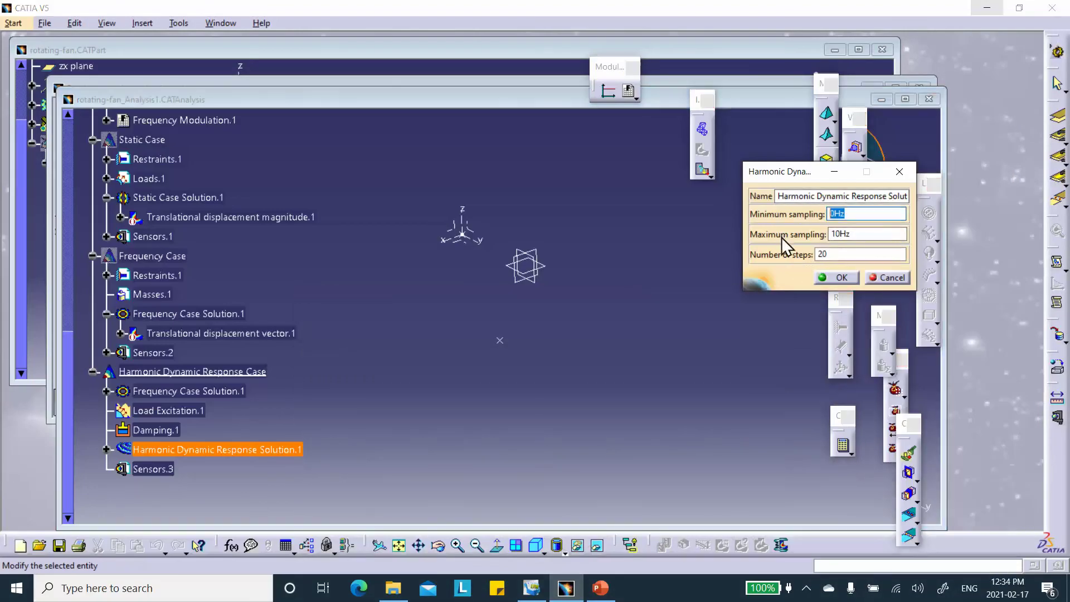
{"action": "left_click", "coordinate": [852, 234]}
{"action": "double_click", "coordinate": [848, 235]}
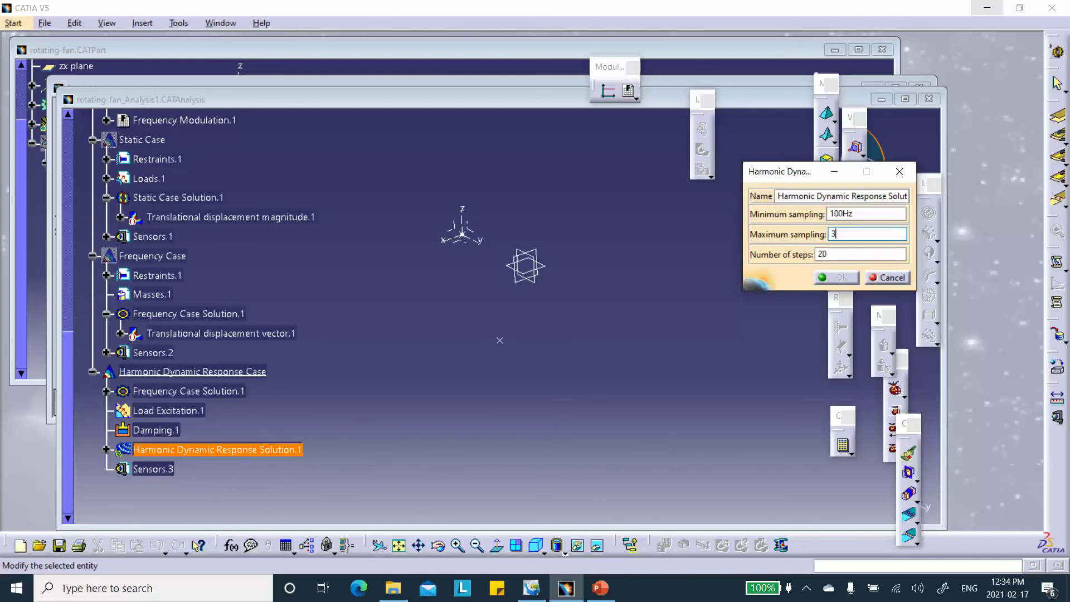
{"action": "left_click", "coordinate": [836, 256]}
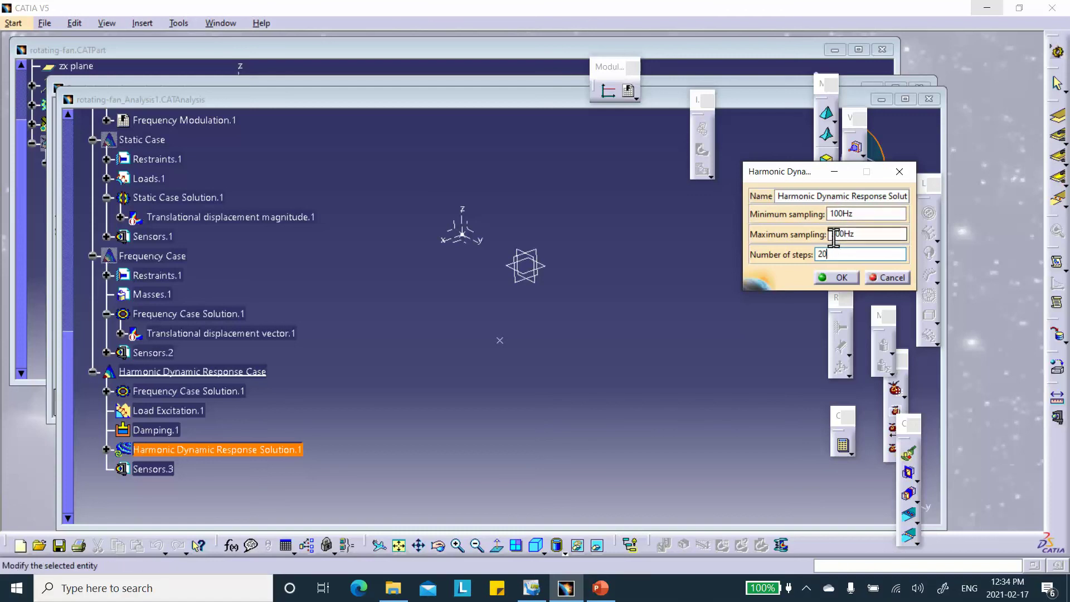
{"action": "double_click", "coordinate": [824, 257]}
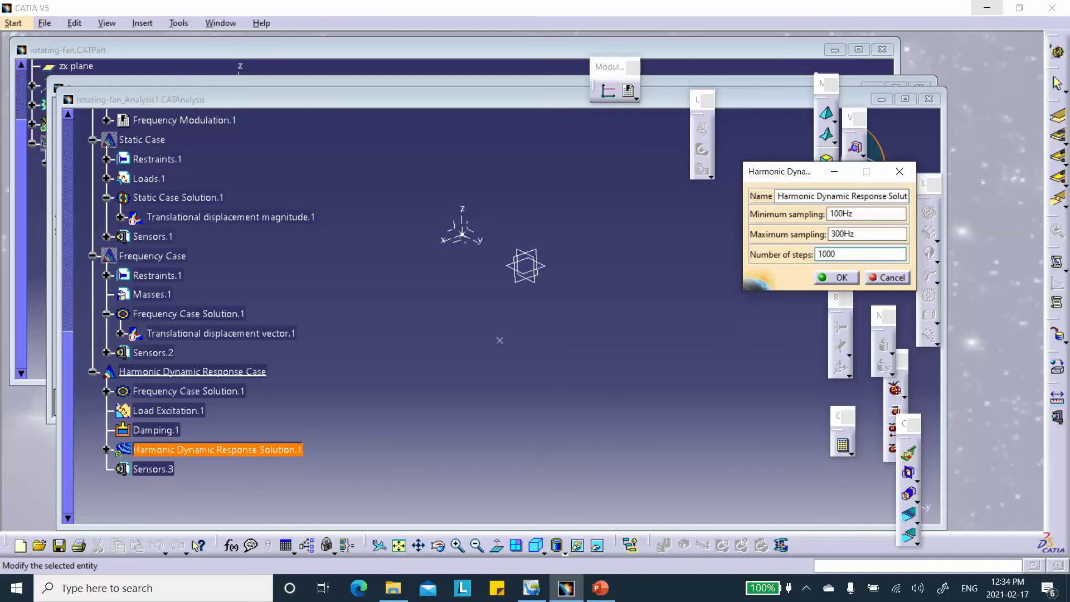
{"action": "left_click", "coordinate": [841, 278]}
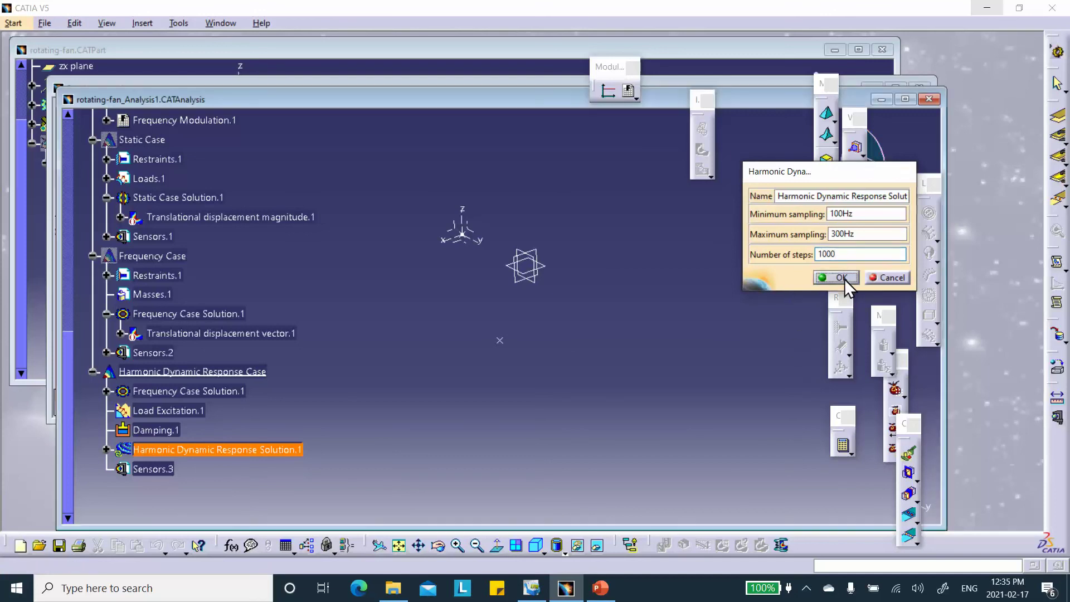
- Open the absolute-axis results graph under Harmonic Dynamic Response Solution.1, and dismiss its image editing and data selection dialogs without changes
{"action": "left_click", "coordinate": [107, 449]}
{"action": "double_click", "coordinate": [195, 469]}
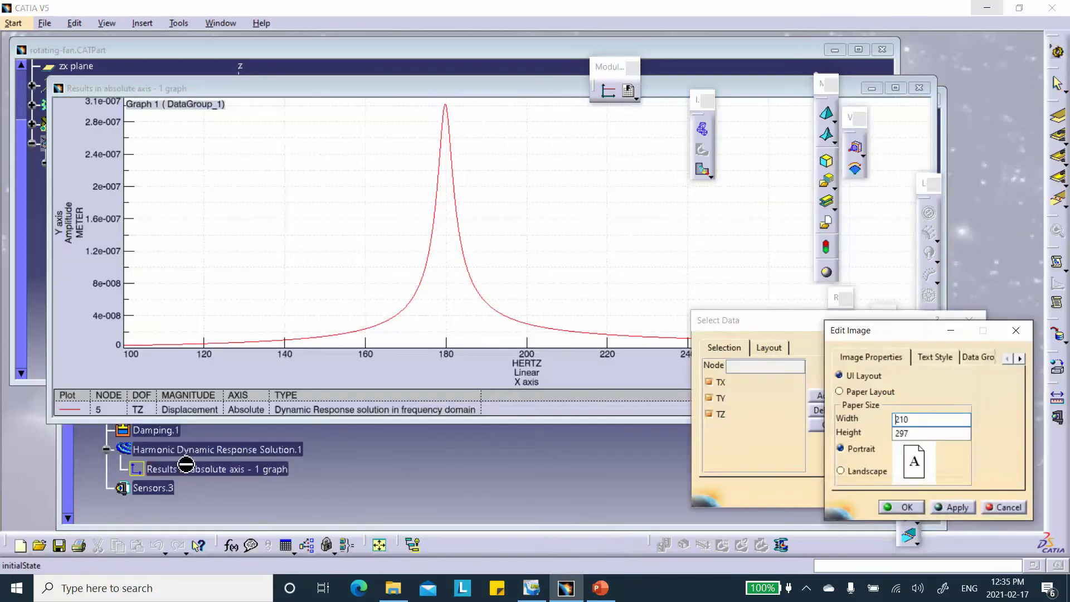
{"action": "left_click", "coordinate": [1016, 330]}
{"action": "left_click", "coordinate": [969, 318]}
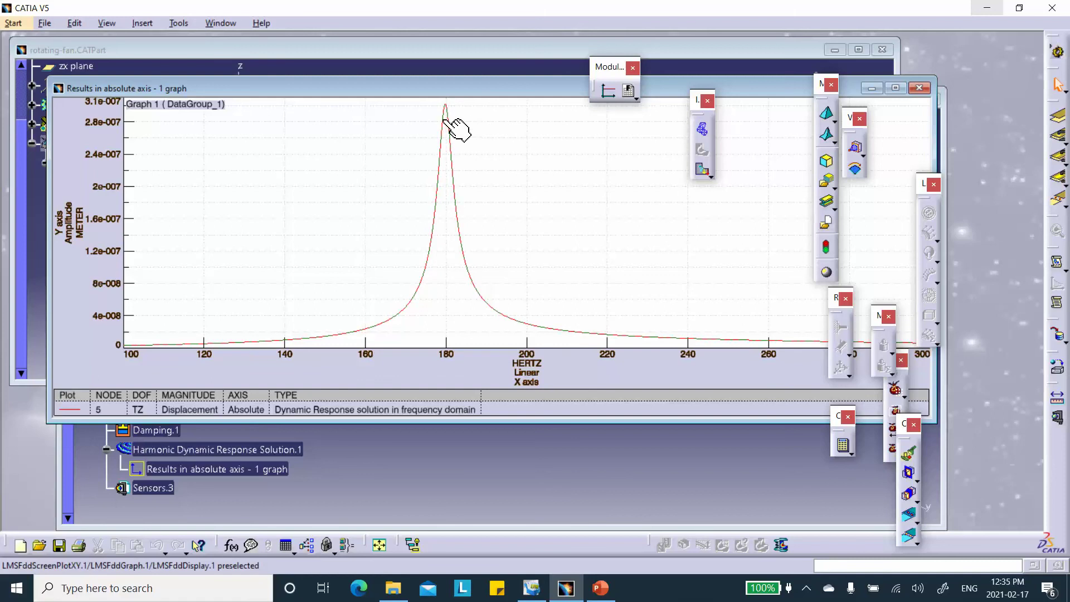
- Show the mode frequencies of the translational displacement vector under the harmonic case's Frequency Case Solution.1, and bring the rotating-fan.CATPart window forward
{"action": "left_click", "coordinate": [260, 59]}
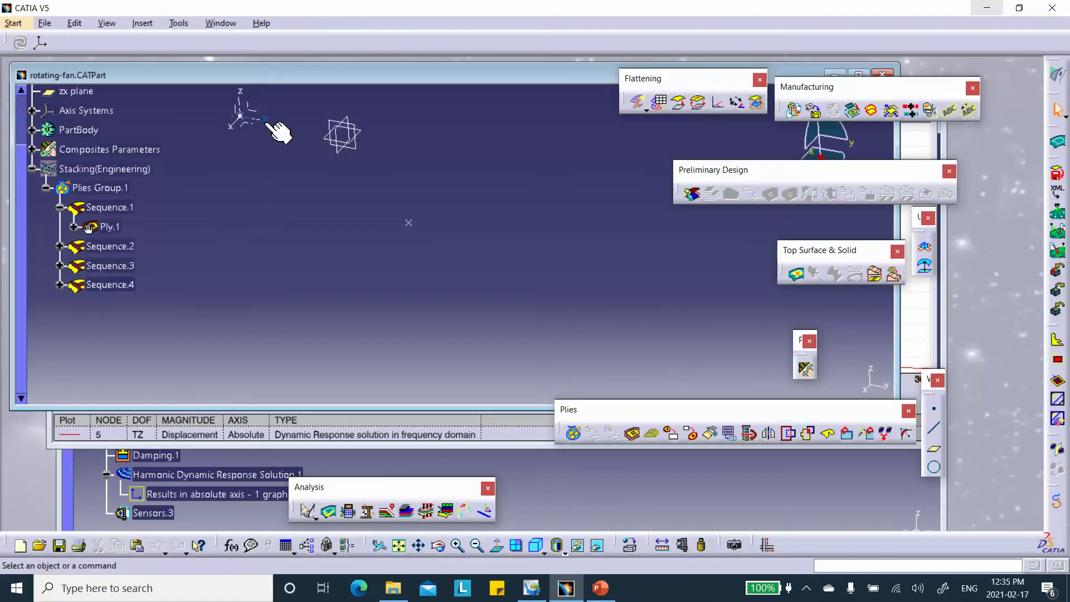
{"action": "left_click", "coordinate": [580, 518]}
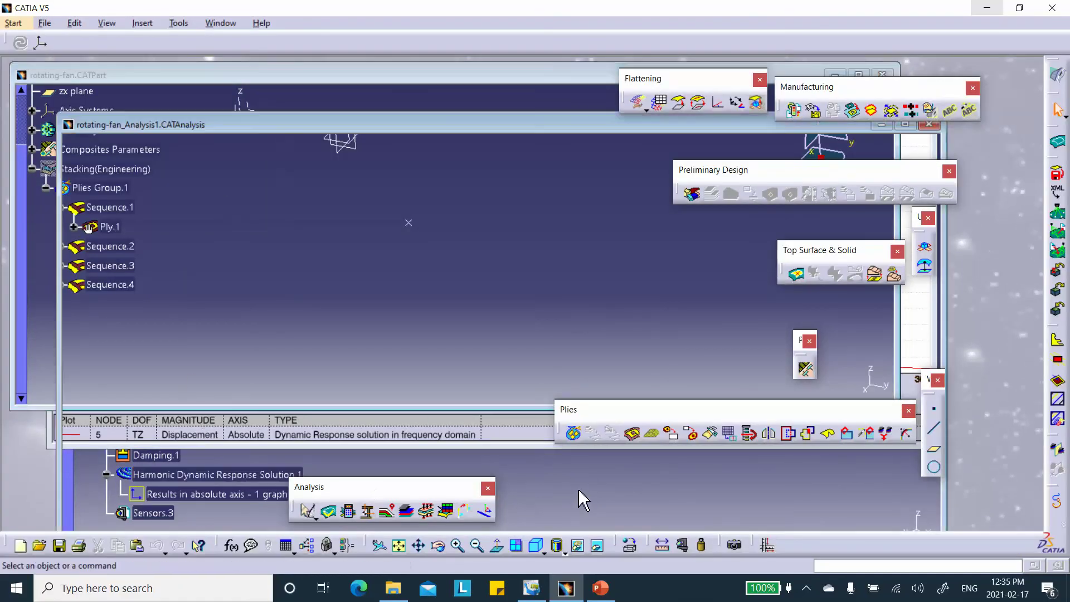
{"action": "left_click", "coordinate": [179, 392]}
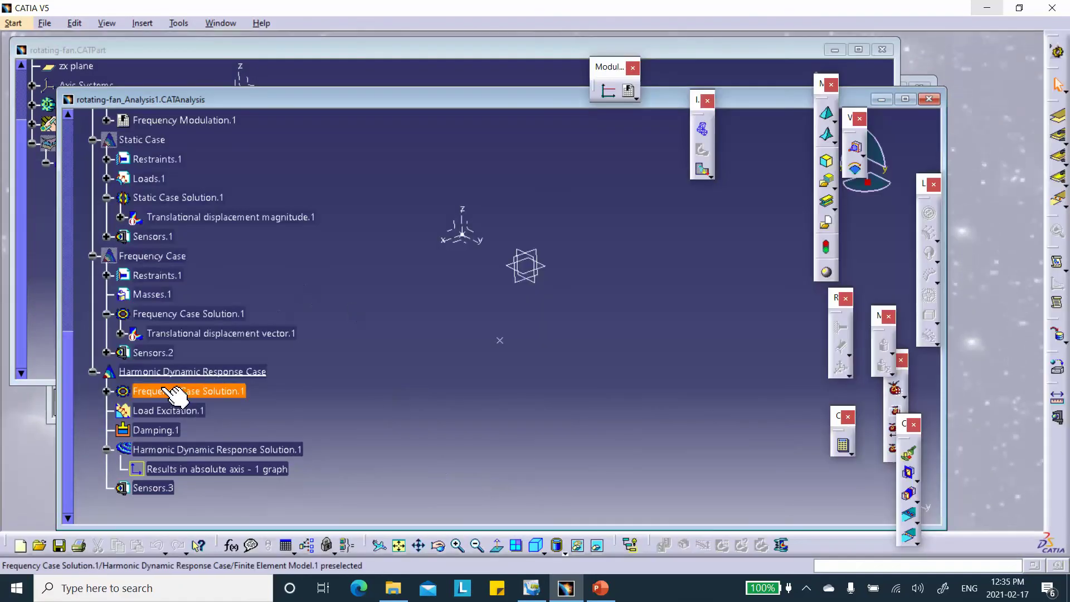
{"action": "left_click", "coordinate": [107, 392]}
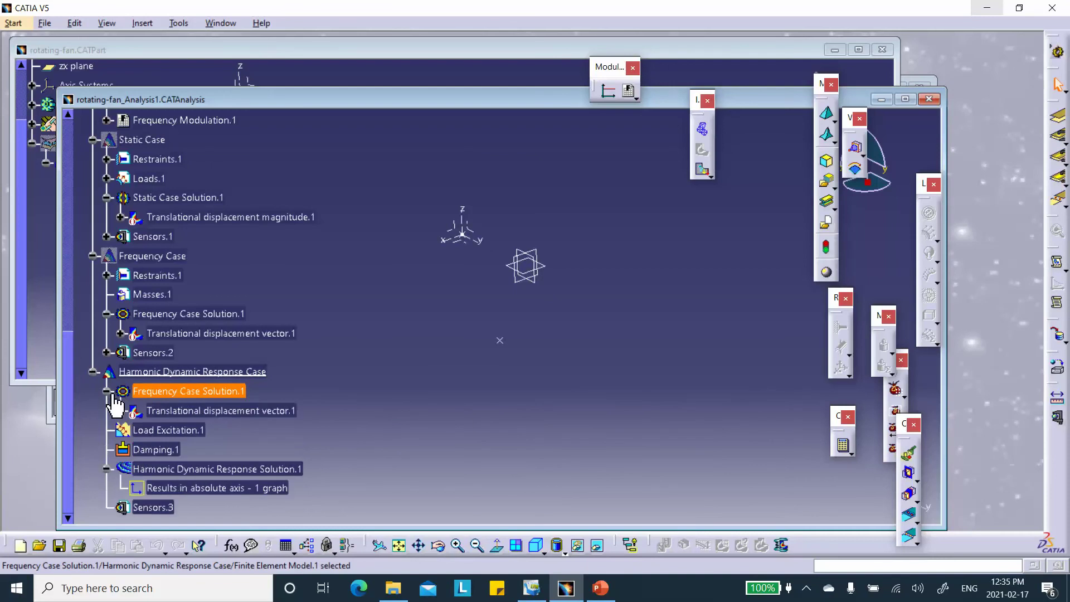
{"action": "double_click", "coordinate": [187, 411]}
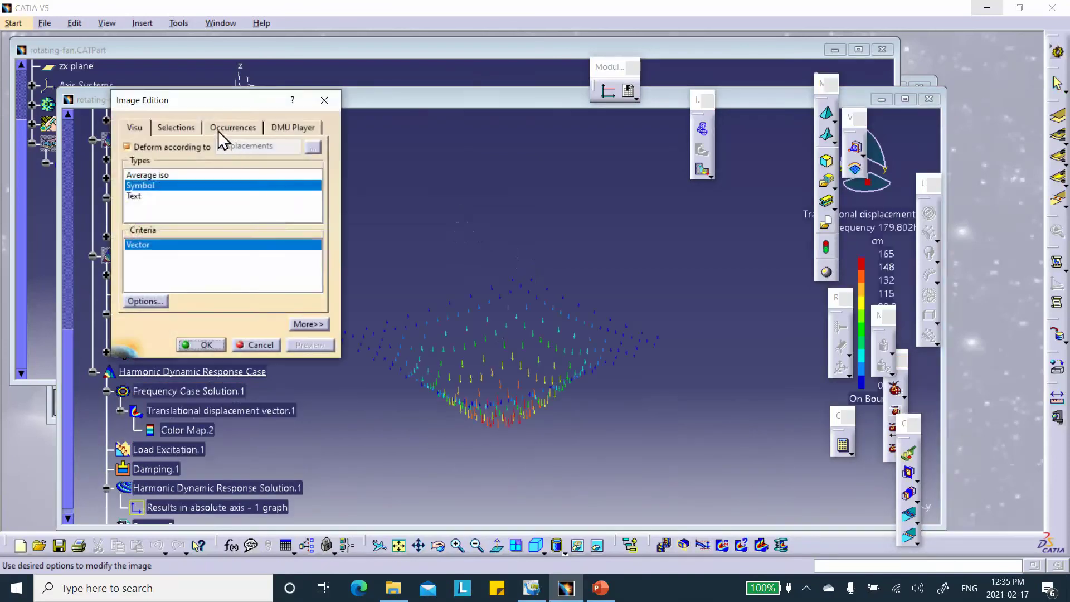
{"action": "left_click", "coordinate": [219, 131]}
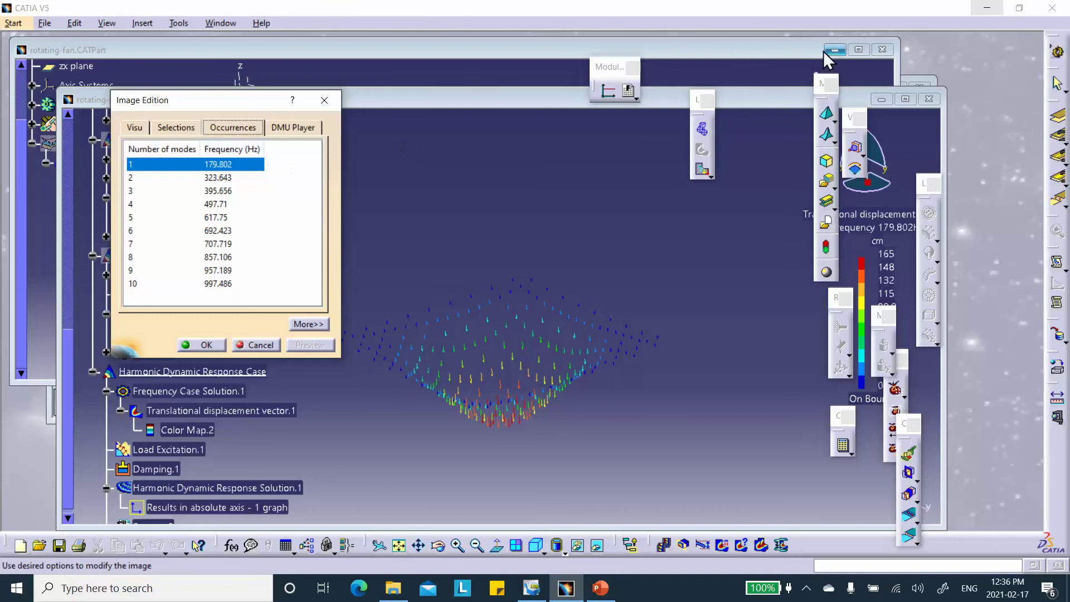
{"action": "left_click", "coordinate": [739, 49]}
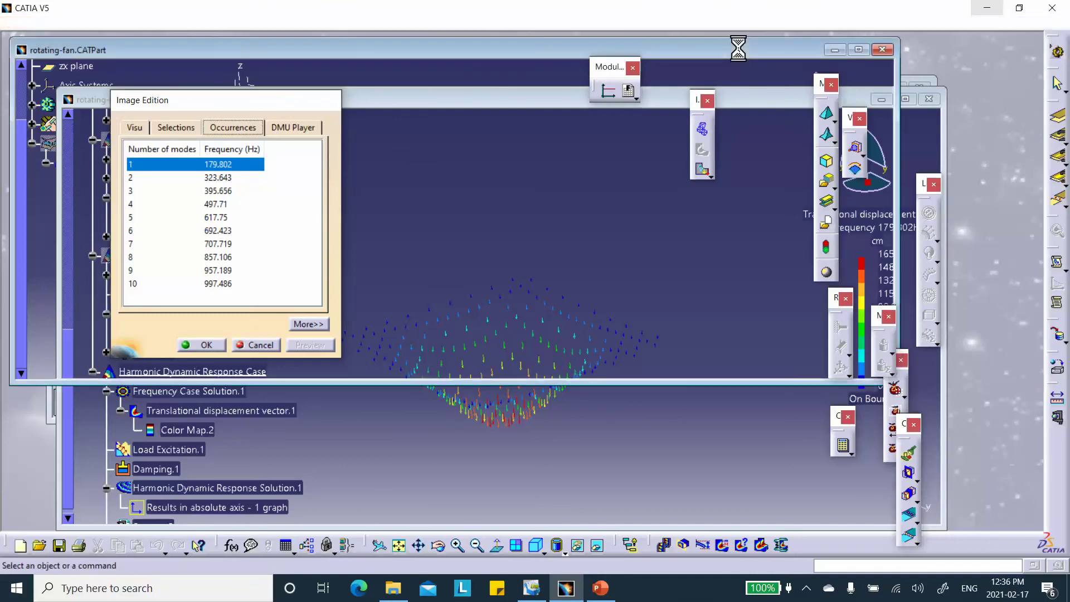
- Return to the rotating-fan_Analysis1 window, view the absolute-axis results graph, and close it with its image dialog
{"action": "left_click", "coordinate": [536, 460]}
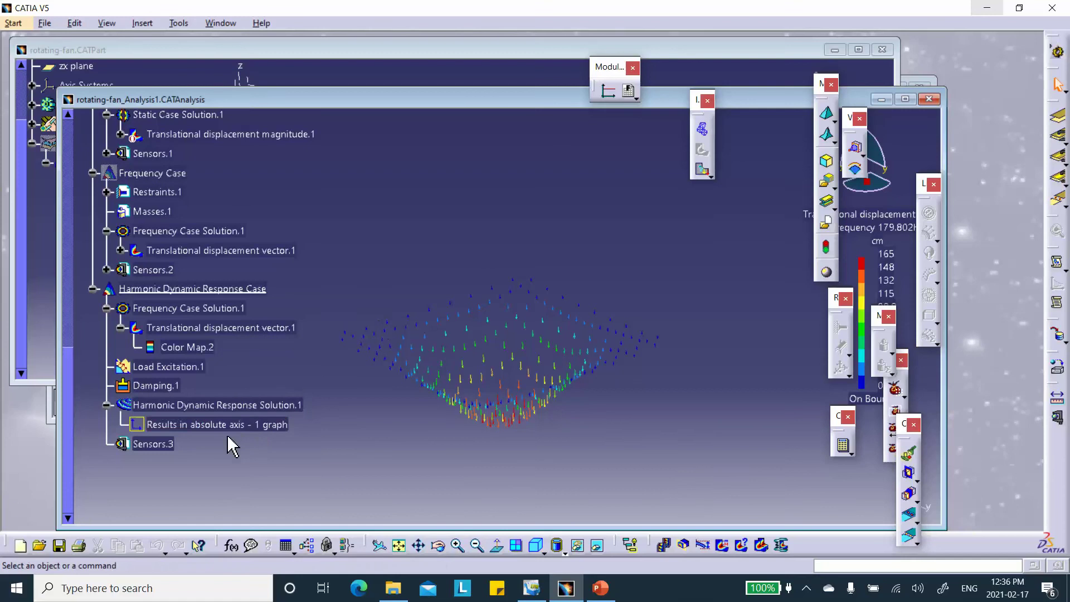
{"action": "double_click", "coordinate": [221, 432]}
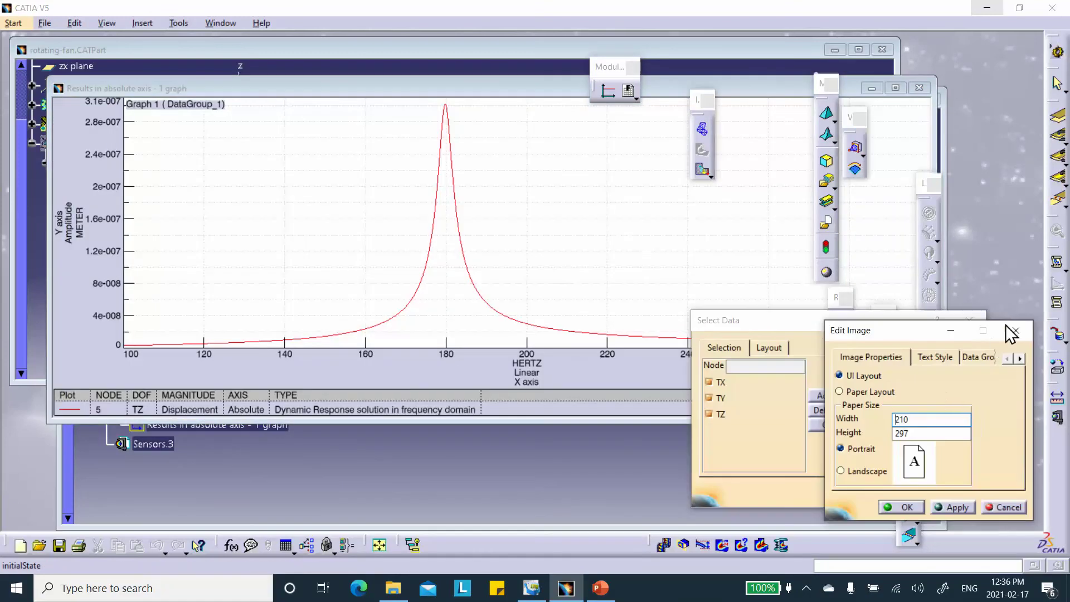
{"action": "left_click", "coordinate": [1016, 330]}
{"action": "left_click", "coordinate": [920, 88]}
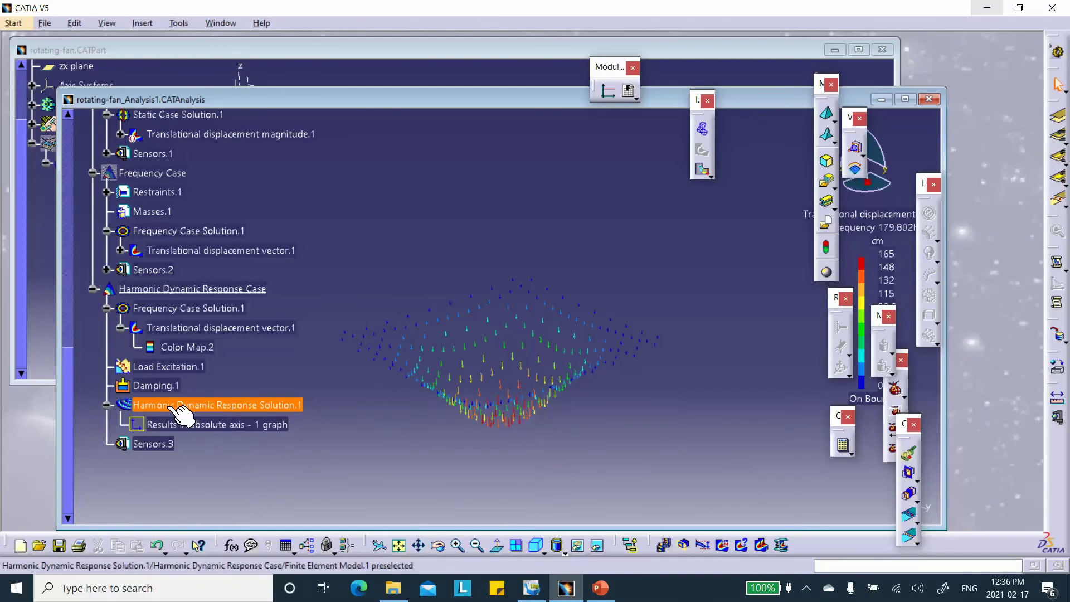
- Set the maximum sampling of Harmonic Dynamic Response Solution.1 to 1000 Hz
{"action": "double_click", "coordinate": [194, 408]}
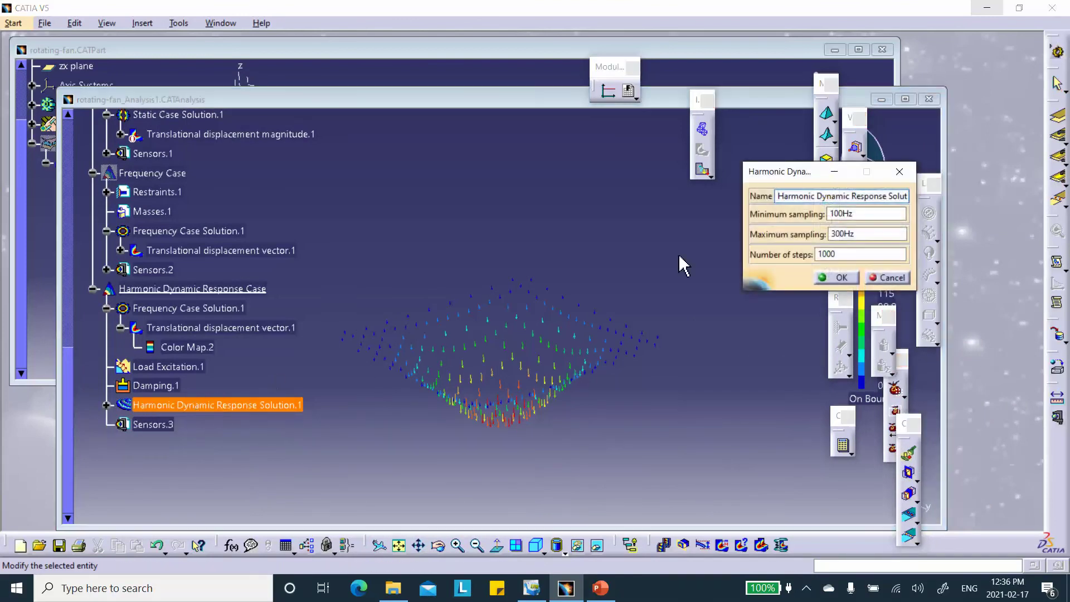
{"action": "double_click", "coordinate": [850, 234]}
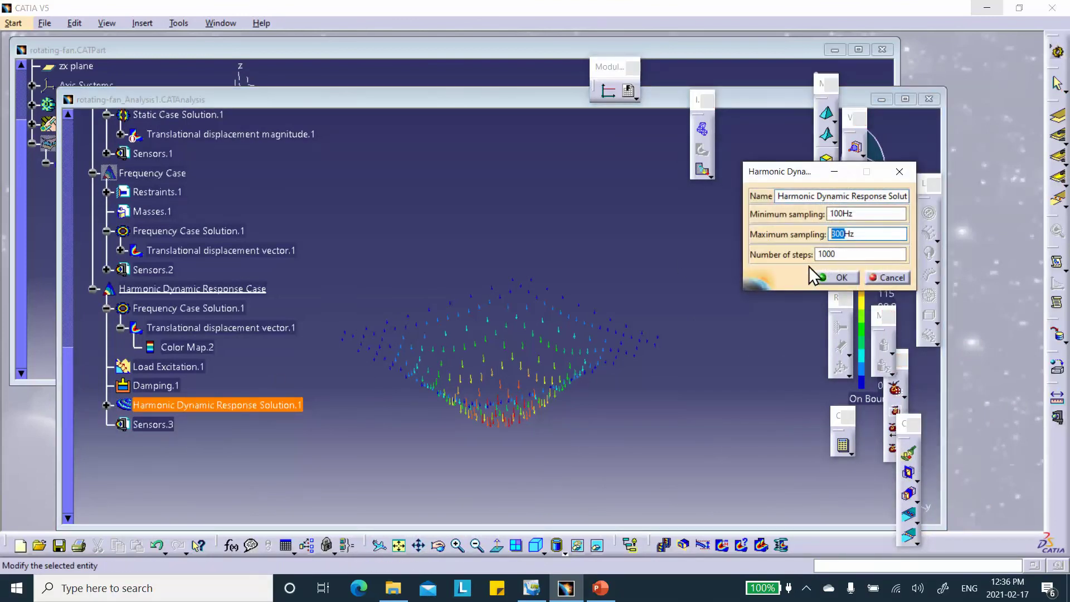
{"action": "type", "text": "1000"}
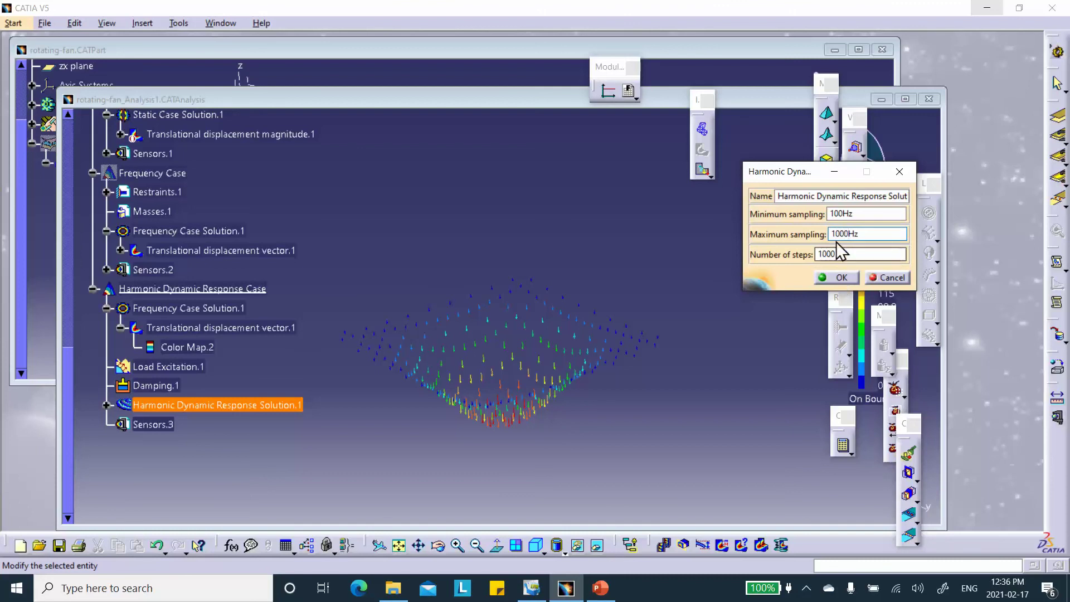
{"action": "left_click", "coordinate": [840, 278]}
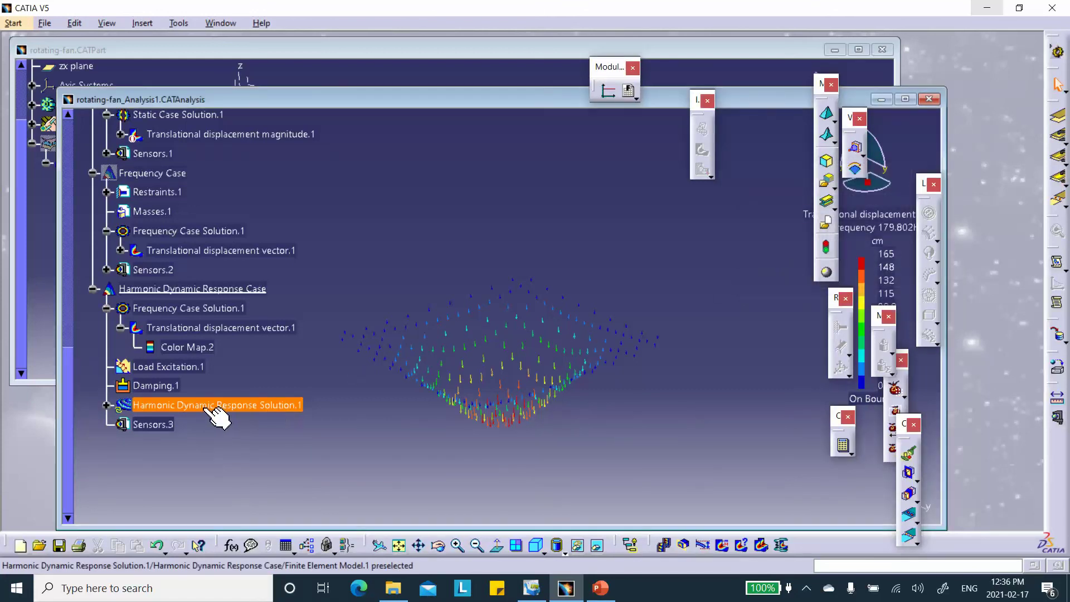
- Review the absolute-axis results graph up to 1000 Hz, return to the analysis window, and dismiss the data selection dialog
{"action": "left_click", "coordinate": [106, 405]}
{"action": "double_click", "coordinate": [273, 425]}
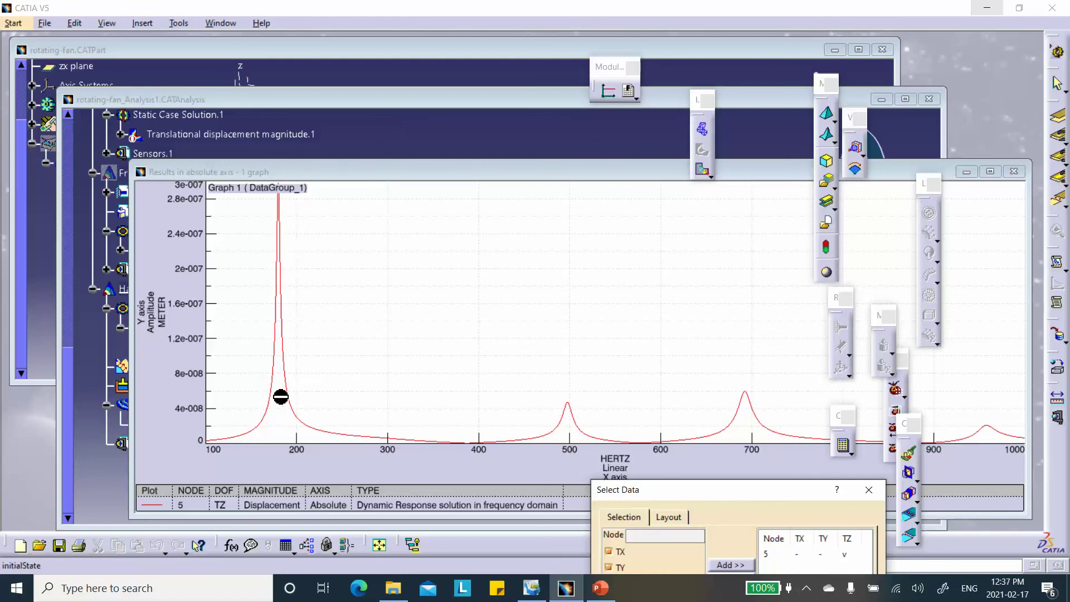
{"action": "left_click", "coordinate": [322, 108]}
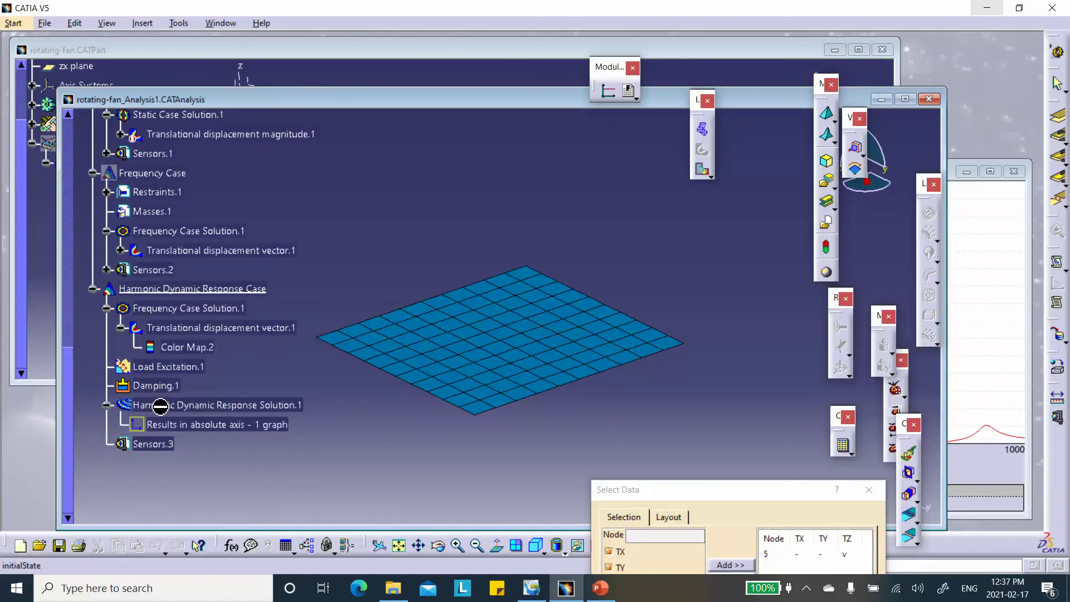
{"action": "left_click", "coordinate": [868, 490]}
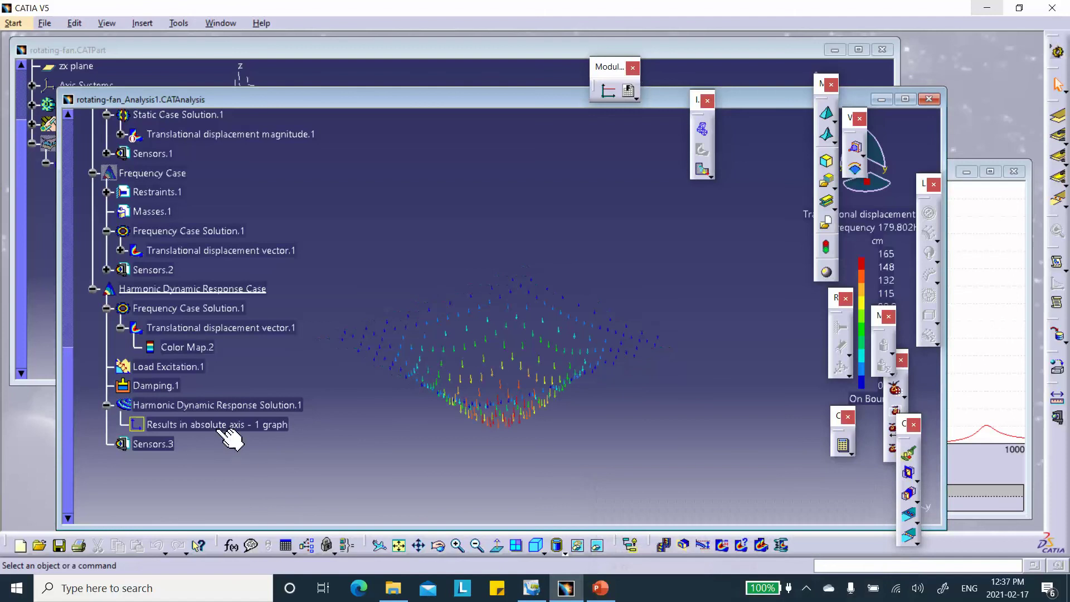
- Set the global critical damping ratio of Damping.1's modal damping to 0 %
{"action": "double_click", "coordinate": [166, 387]}
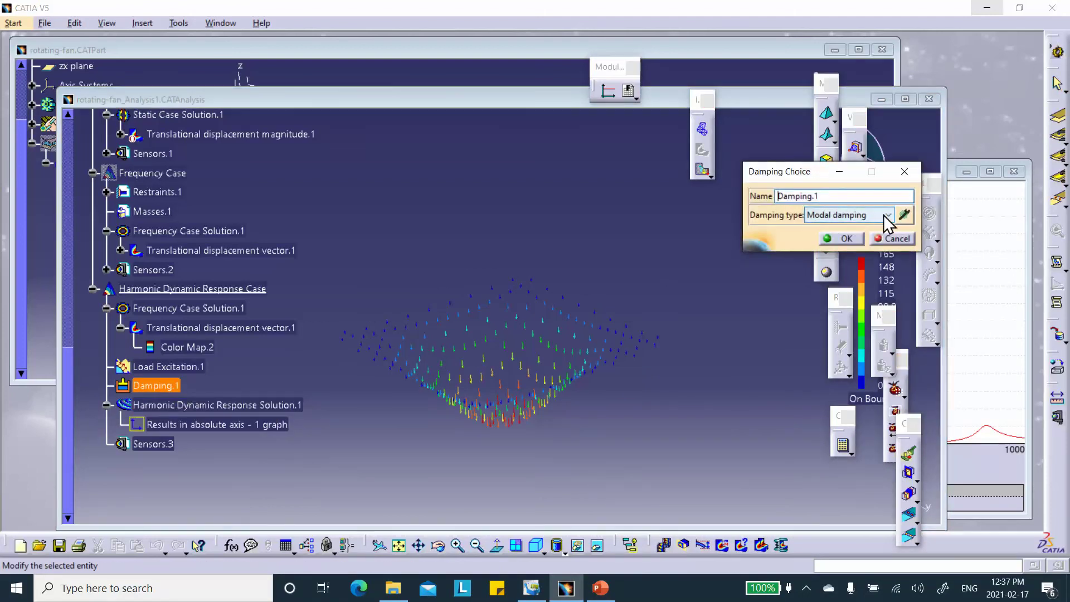
{"action": "left_click", "coordinate": [903, 215]}
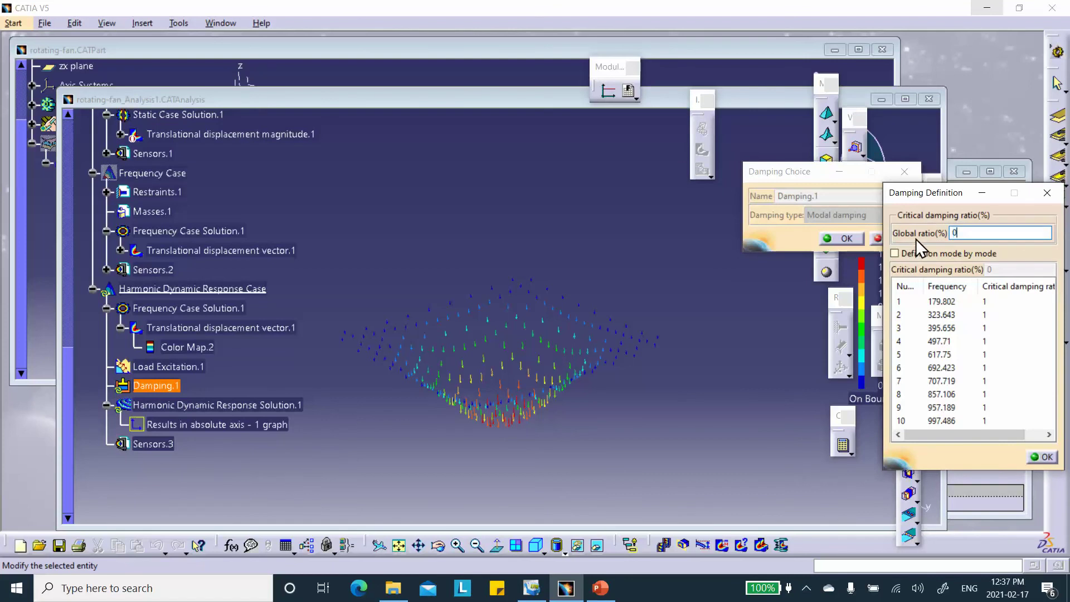
{"action": "left_click", "coordinate": [1042, 457]}
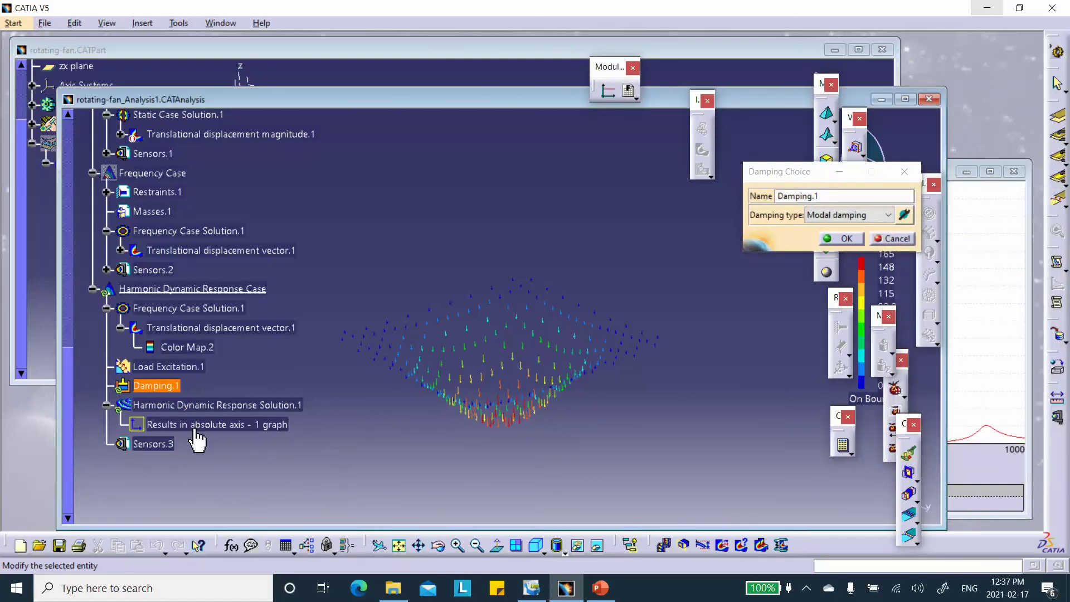
{"action": "left_click", "coordinate": [840, 239]}
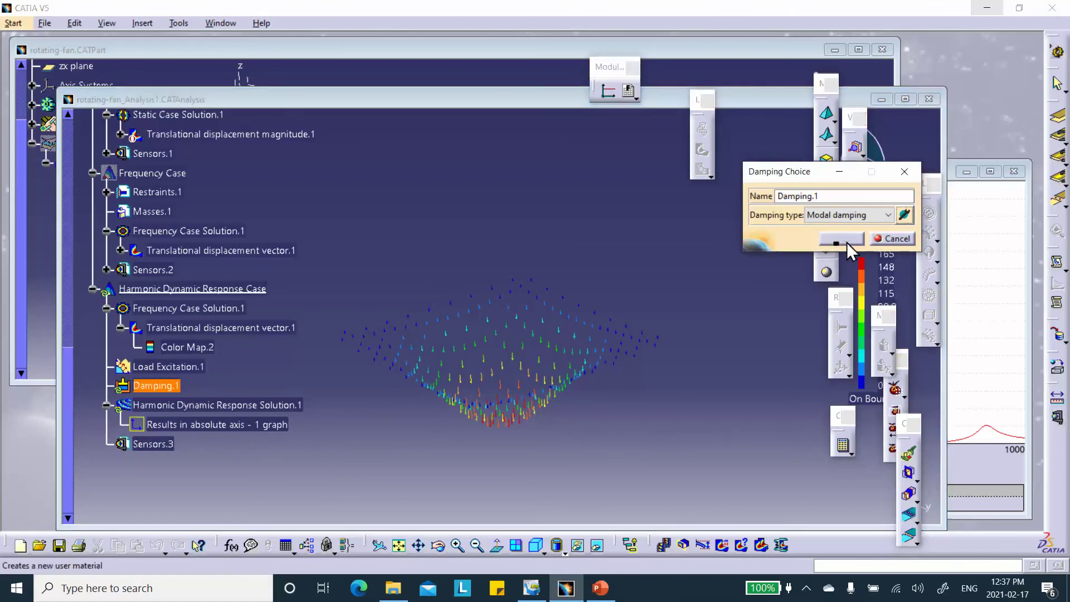
- View the absolute-axis results graph for the changed damping, and close it together with its image editing dialog
{"action": "double_click", "coordinate": [263, 425]}
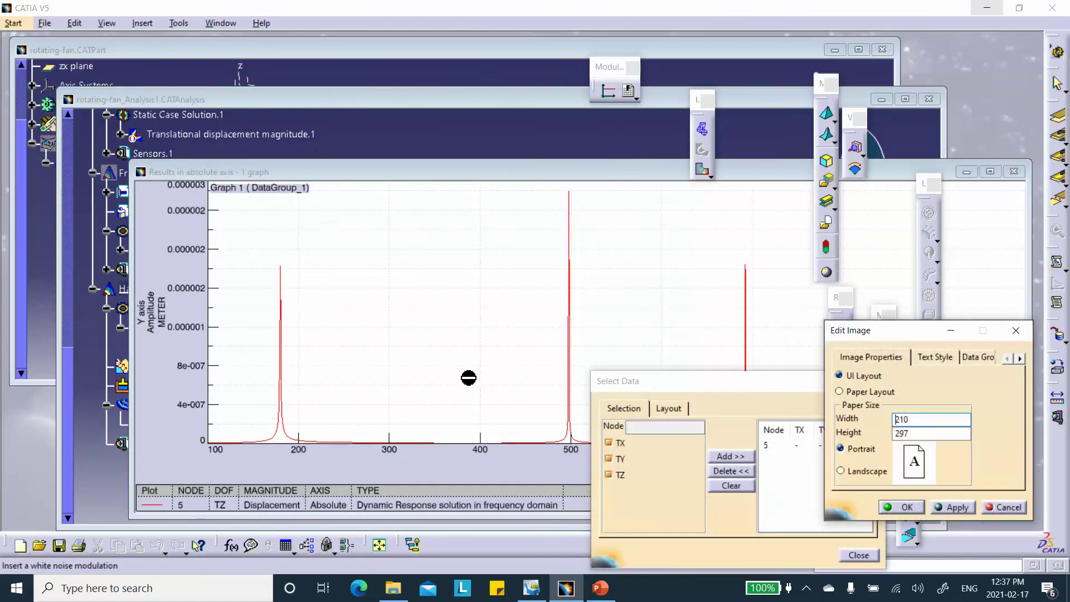
{"action": "left_click", "coordinate": [1015, 330]}
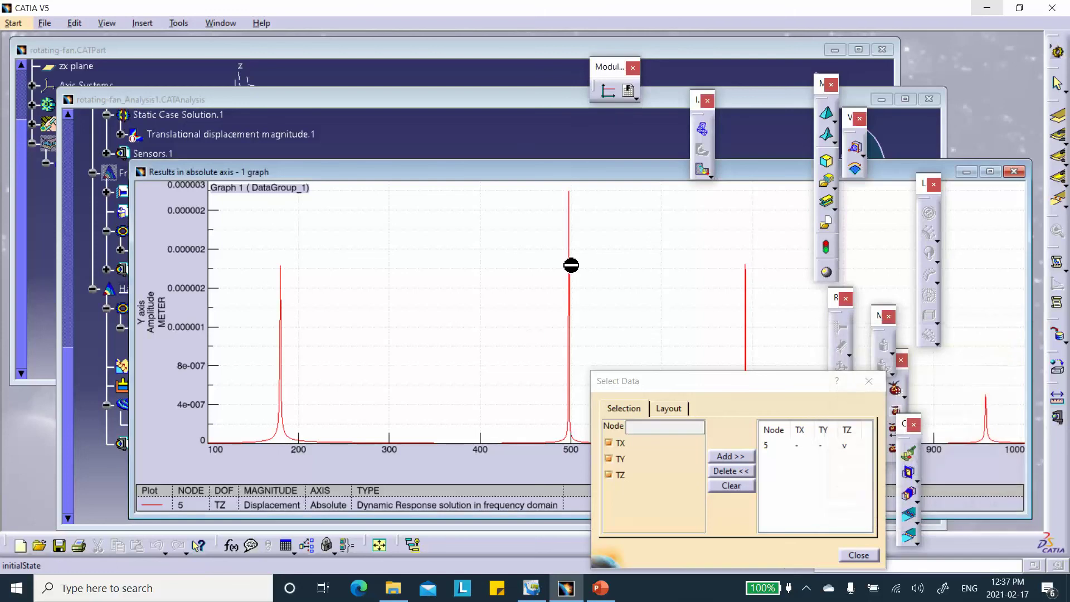
{"action": "left_click", "coordinate": [1014, 171]}
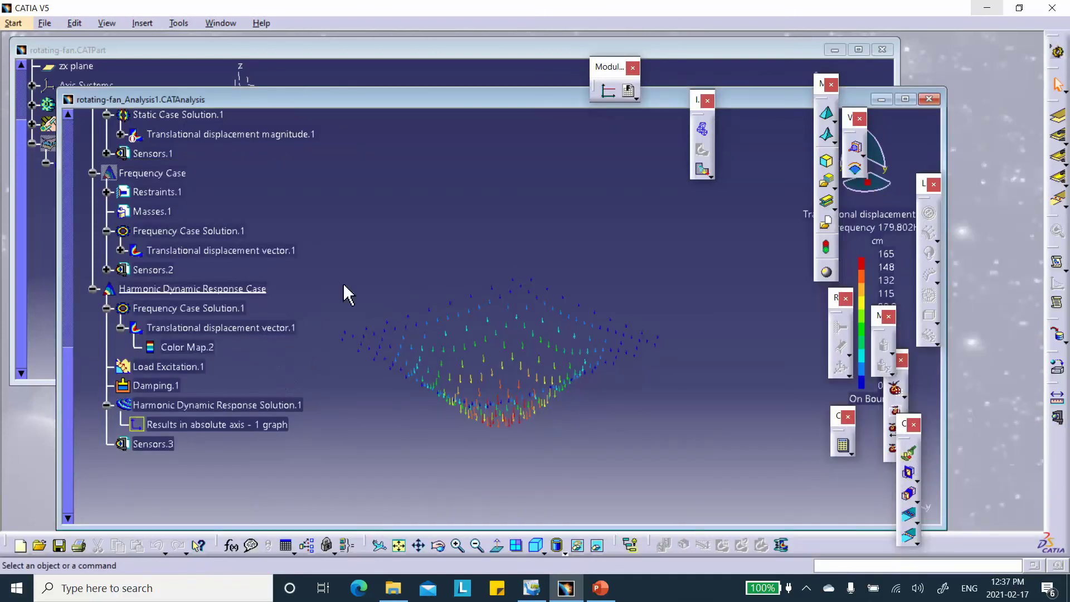
- Create a translational displacement vector image under Harmonic Dynamic Response Solution.1 and display its occurrence 55 at 148.6 Hz
{"action": "left_click", "coordinate": [456, 398]}
{"action": "left_click", "coordinate": [702, 170]}
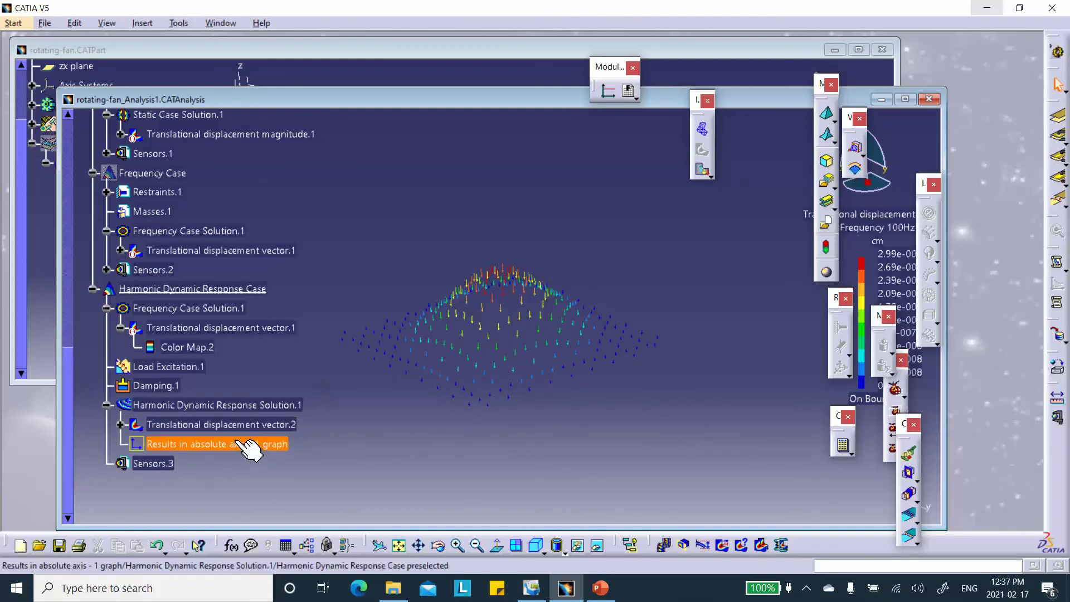
{"action": "double_click", "coordinate": [168, 425]}
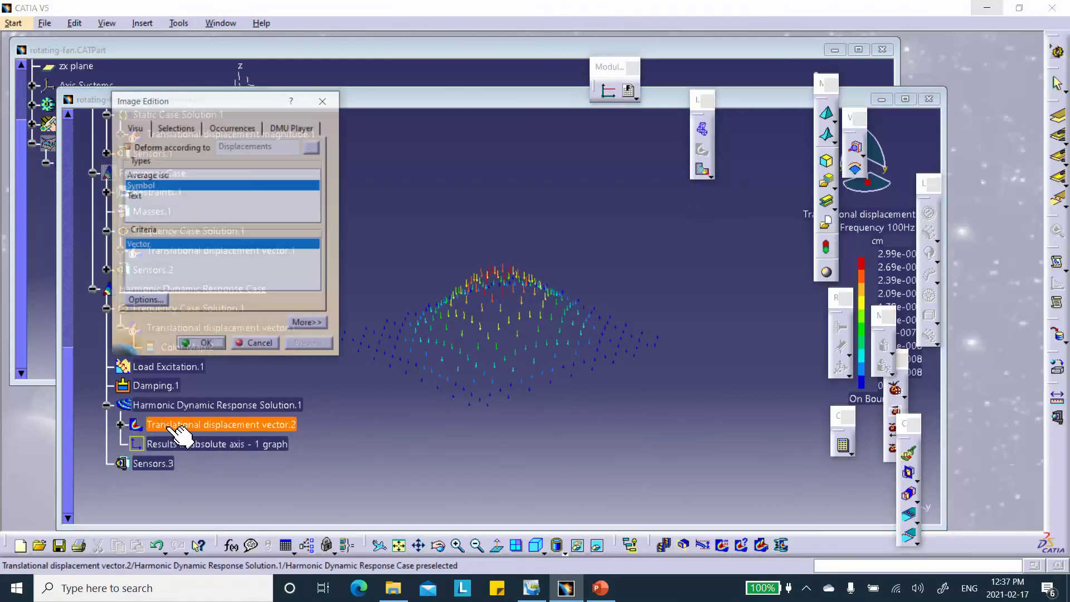
{"action": "left_click", "coordinate": [233, 128]}
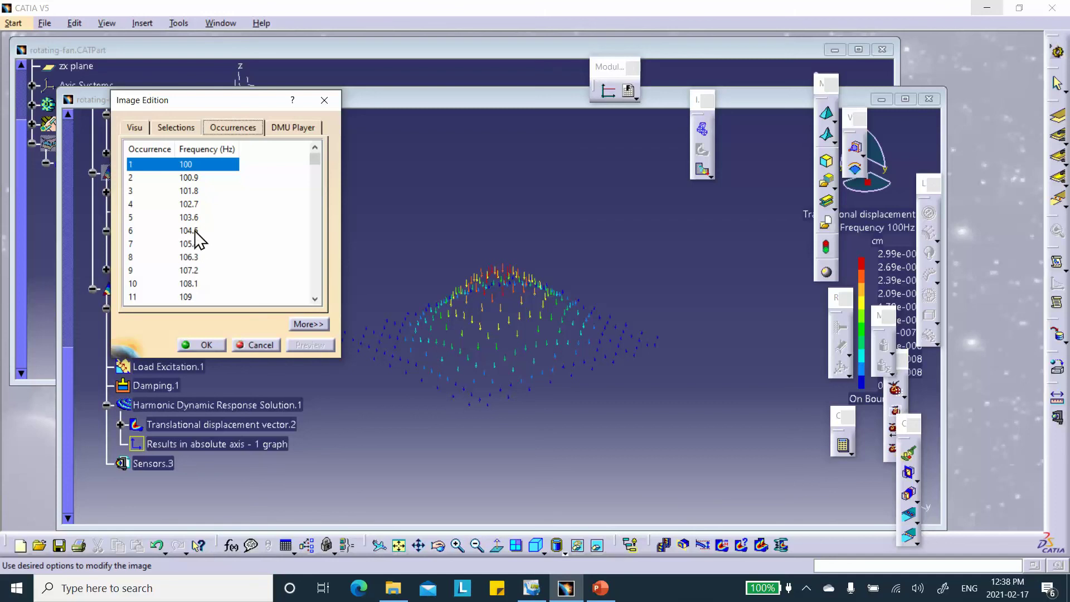
{"action": "scroll", "coordinate": [195, 251], "scroll_direction": "down", "scroll_amount": 15}
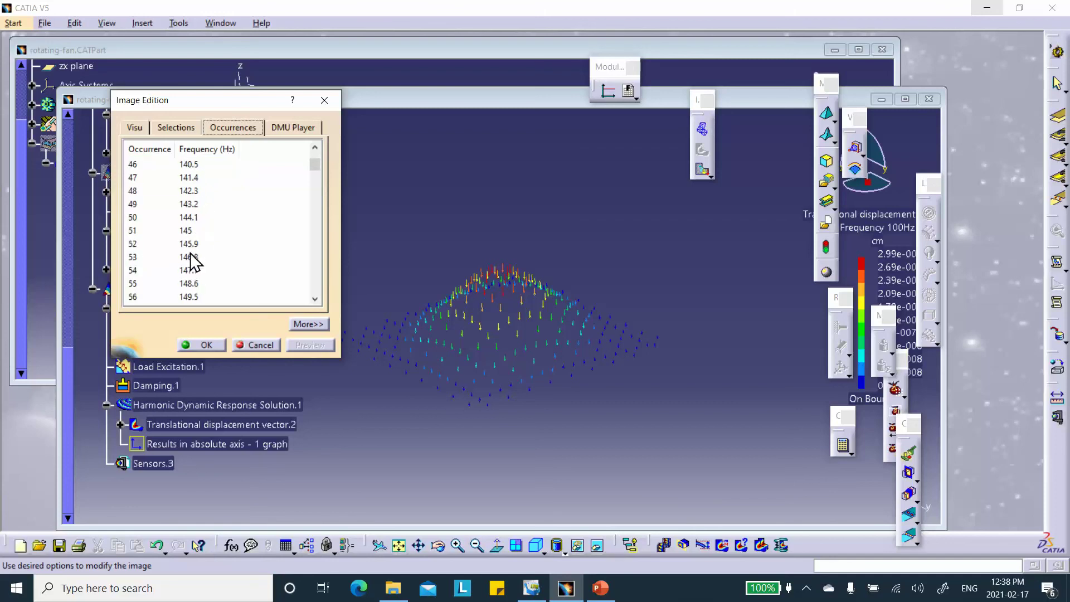
{"action": "left_click", "coordinate": [191, 283]}
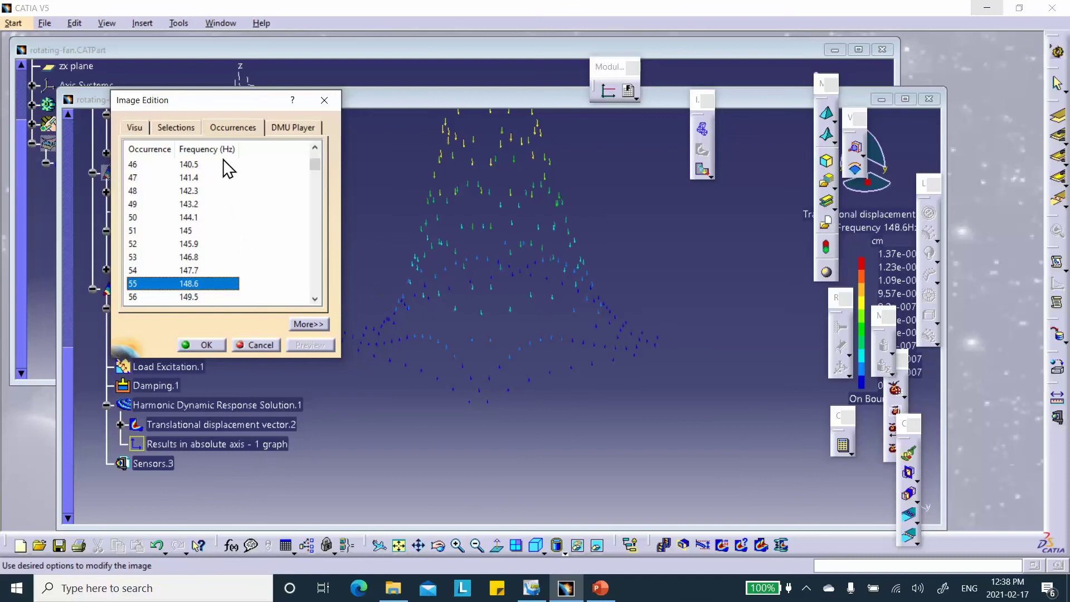
{"action": "left_click", "coordinate": [206, 344]}
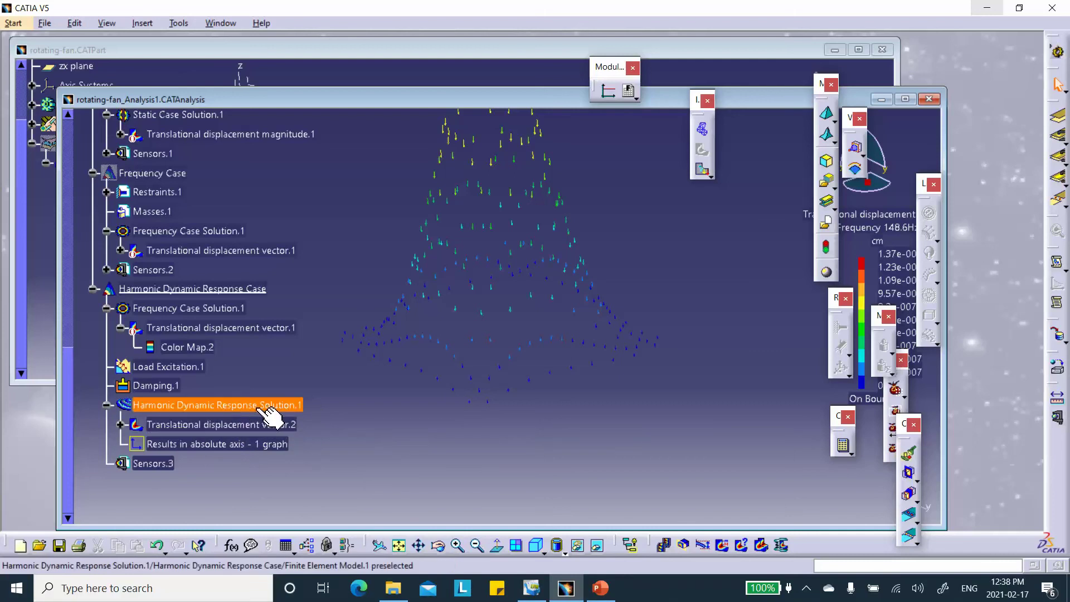
- Generate the Stress full tensor component (nodal values) image for occurrence 55 of Harmonic Dynamic Response Solution.1, filtering the available images by Stress
{"action": "right_click", "coordinate": [237, 411]}
{"action": "left_click", "coordinate": [271, 363]}
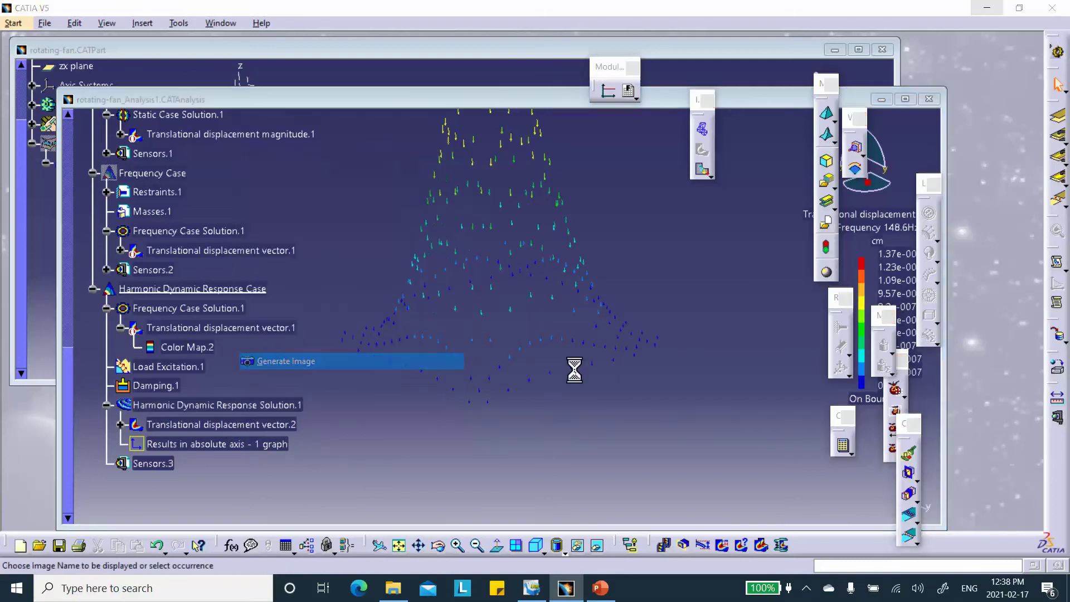
{"action": "left_click", "coordinate": [817, 337]}
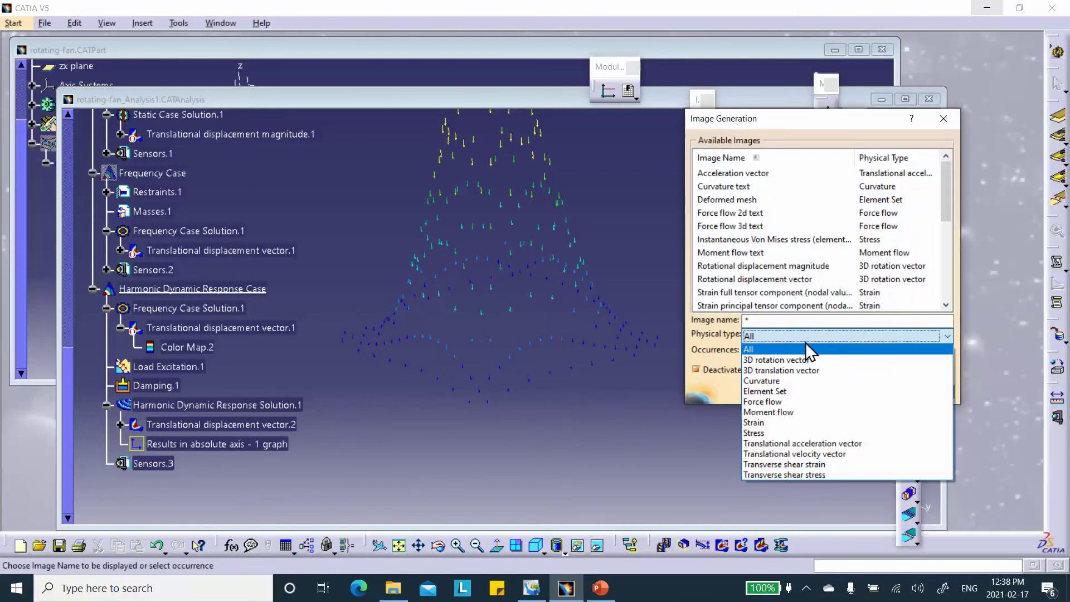
{"action": "left_click", "coordinate": [754, 433]}
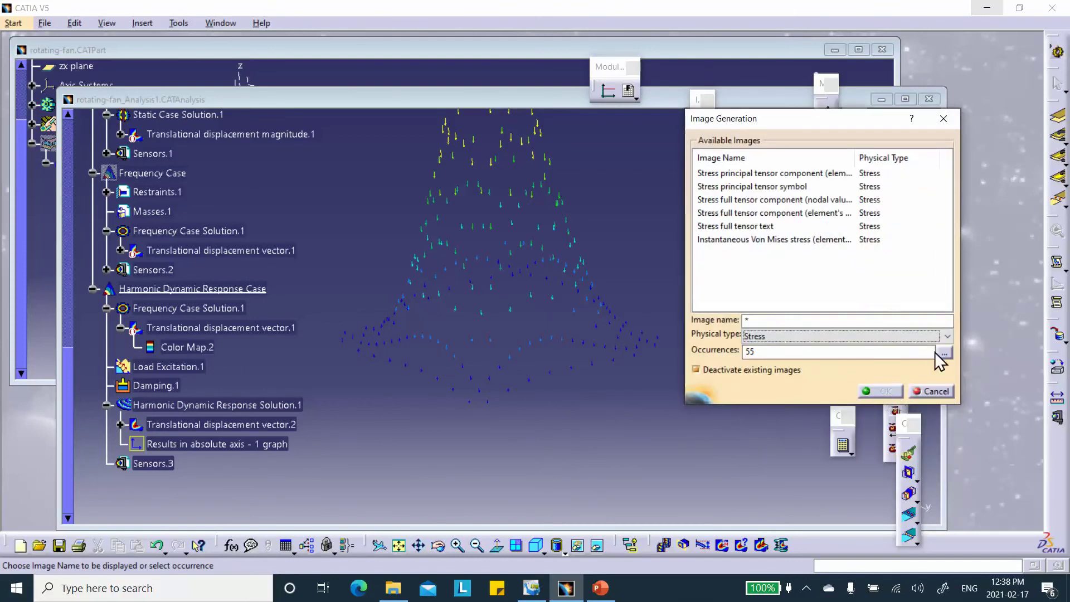
{"action": "left_click", "coordinate": [731, 200]}
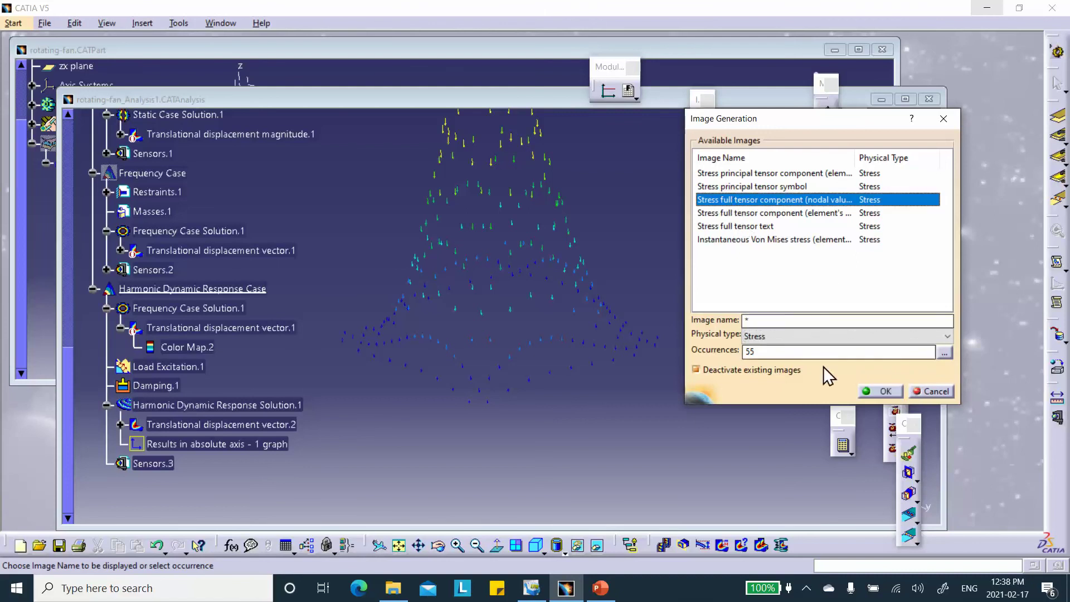
{"action": "left_click", "coordinate": [883, 391]}
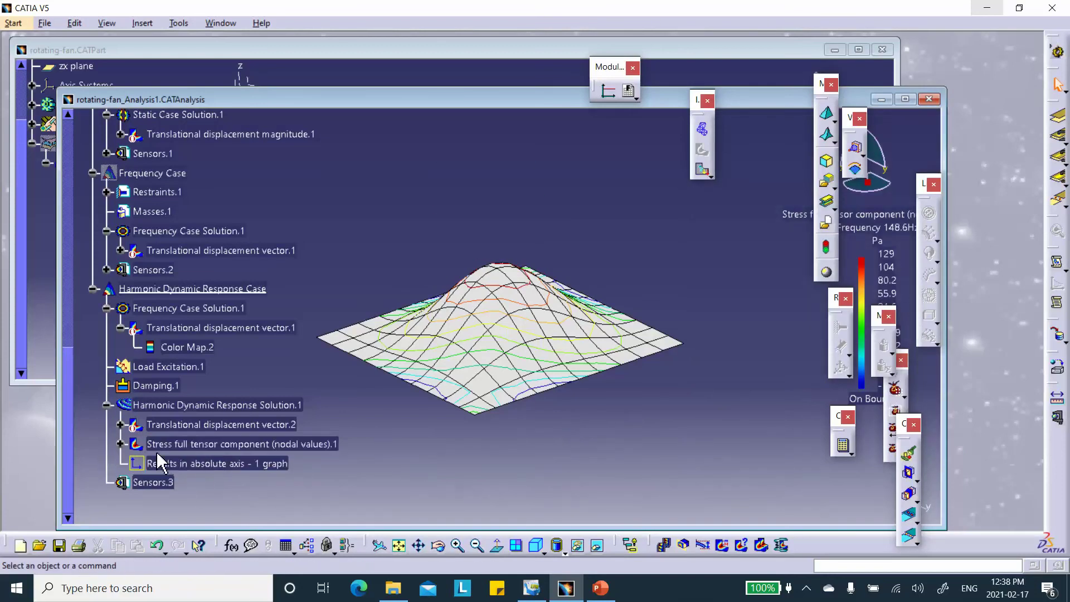
- Preview the stress image's C11 component for laminas 2 to 4, and discard the image changes
{"action": "double_click", "coordinate": [218, 444]}
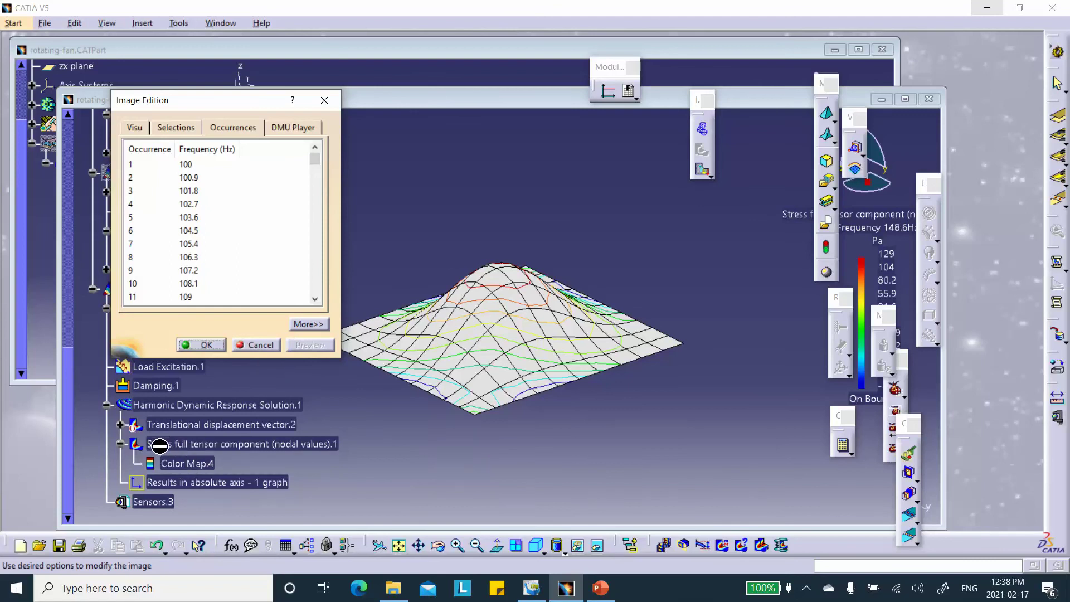
{"action": "left_click", "coordinate": [308, 324]}
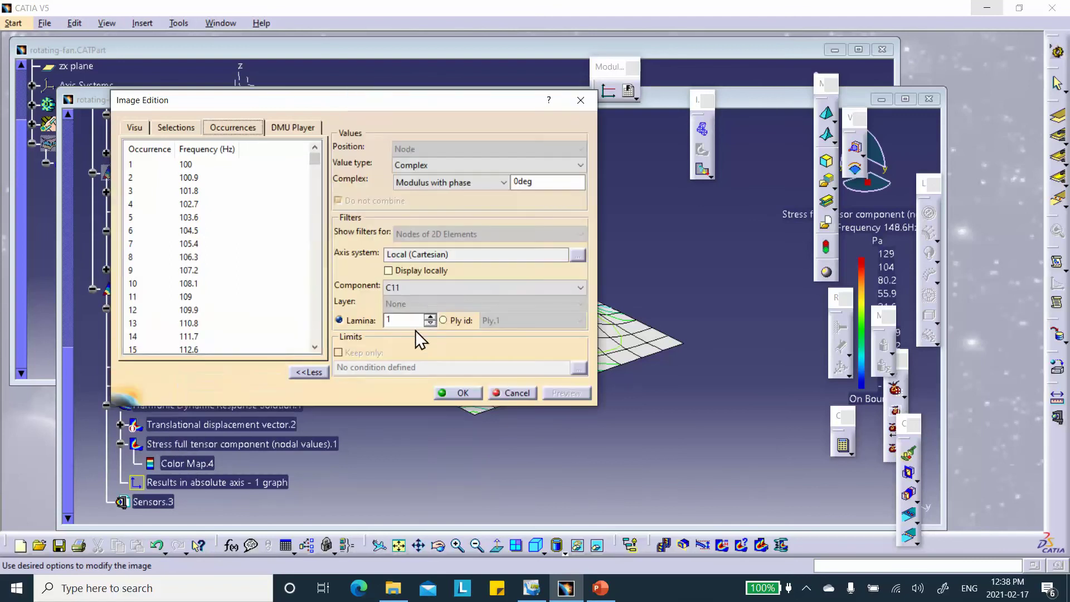
{"action": "left_click", "coordinate": [419, 288]}
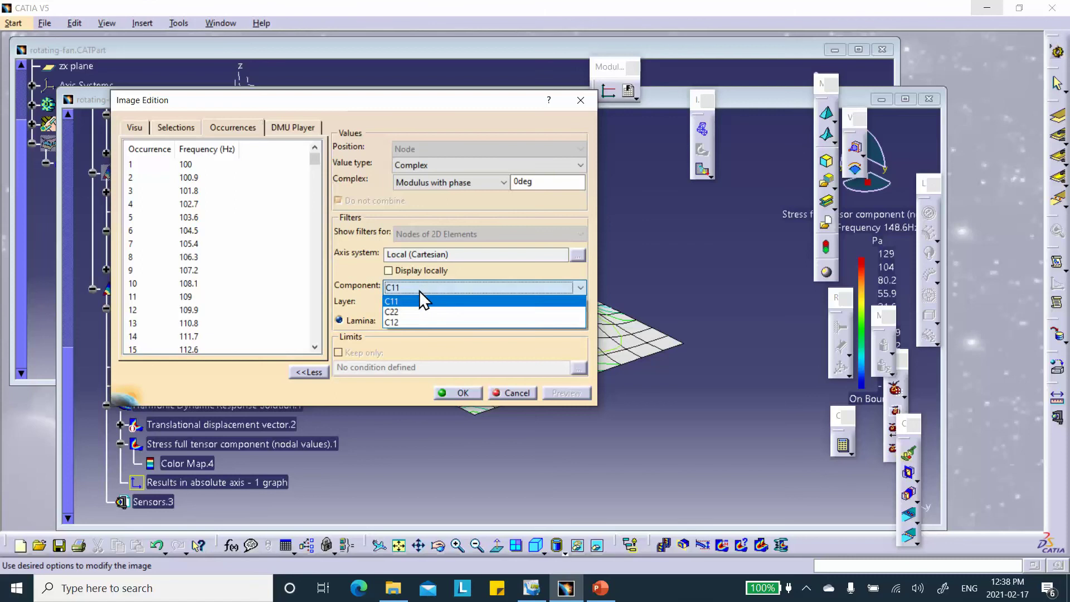
{"action": "left_click", "coordinate": [422, 292]}
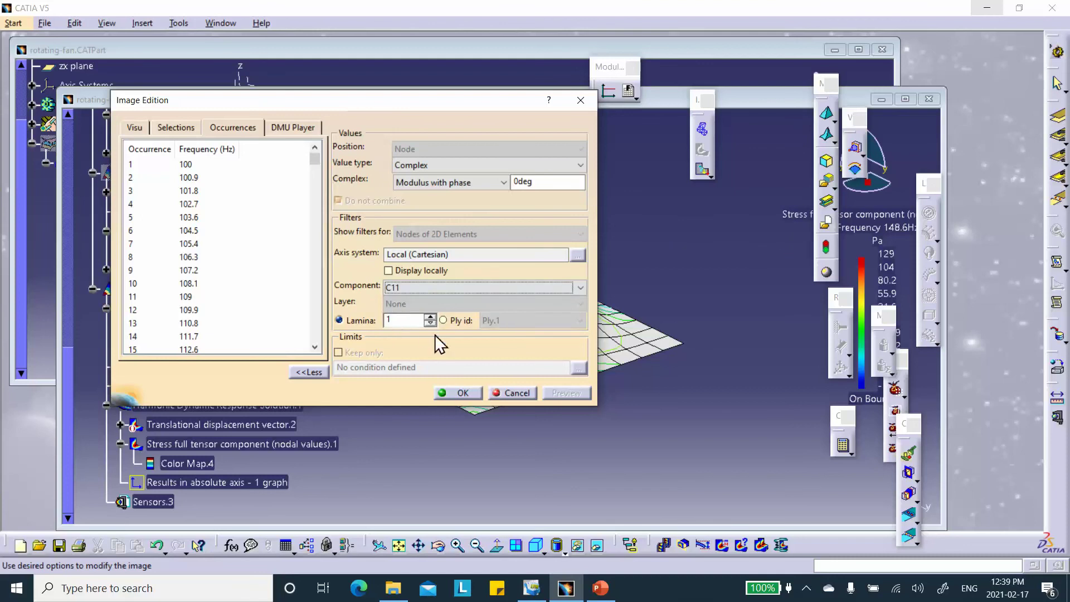
{"action": "left_click", "coordinate": [429, 316]}
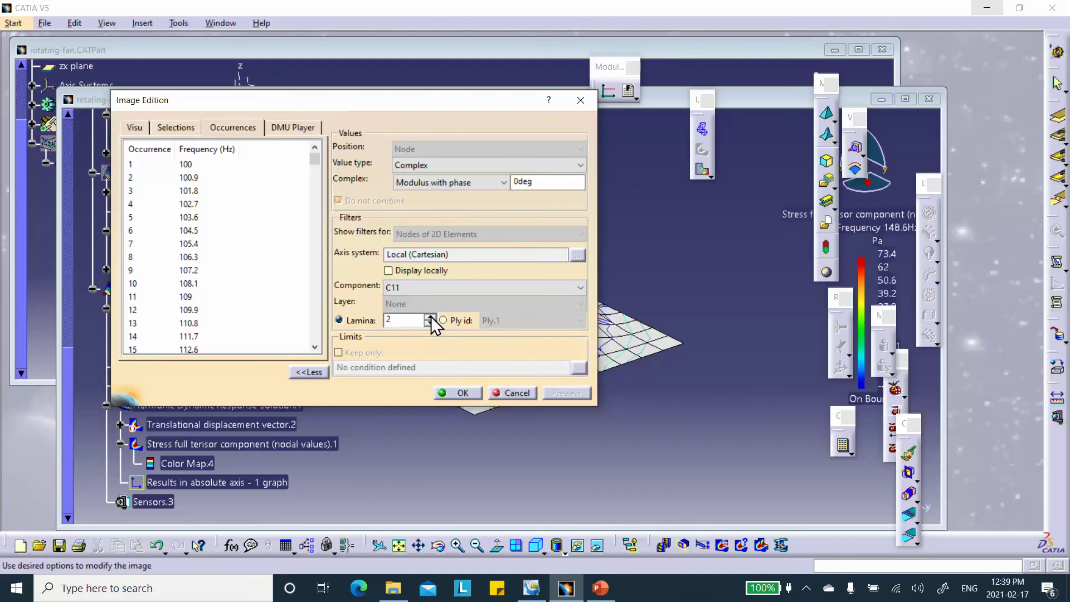
{"action": "left_click", "coordinate": [429, 316]}
{"action": "left_click", "coordinate": [429, 316]}
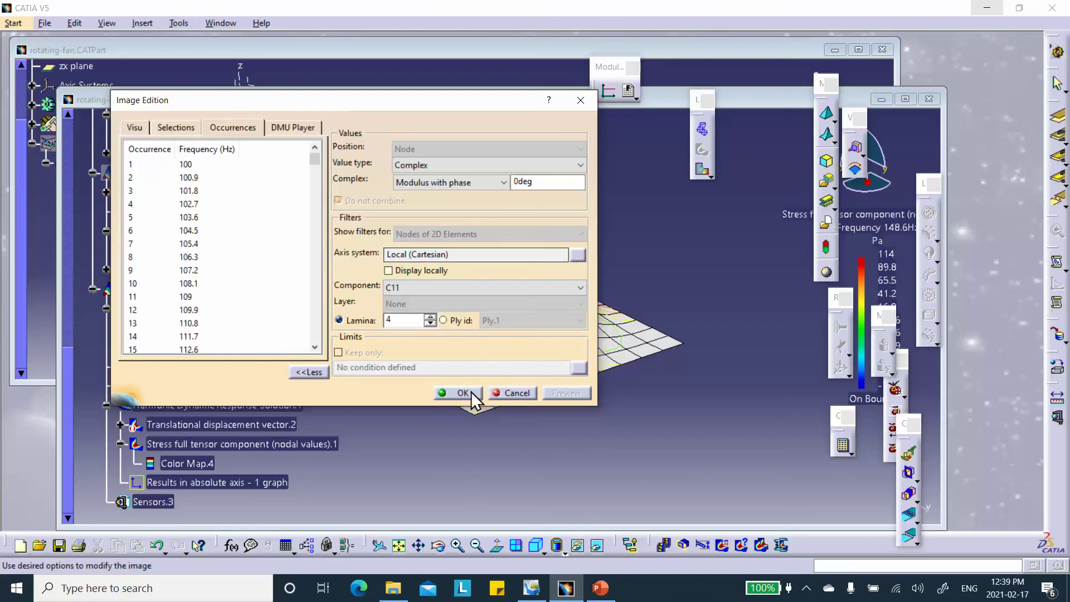
{"action": "left_click", "coordinate": [509, 393]}
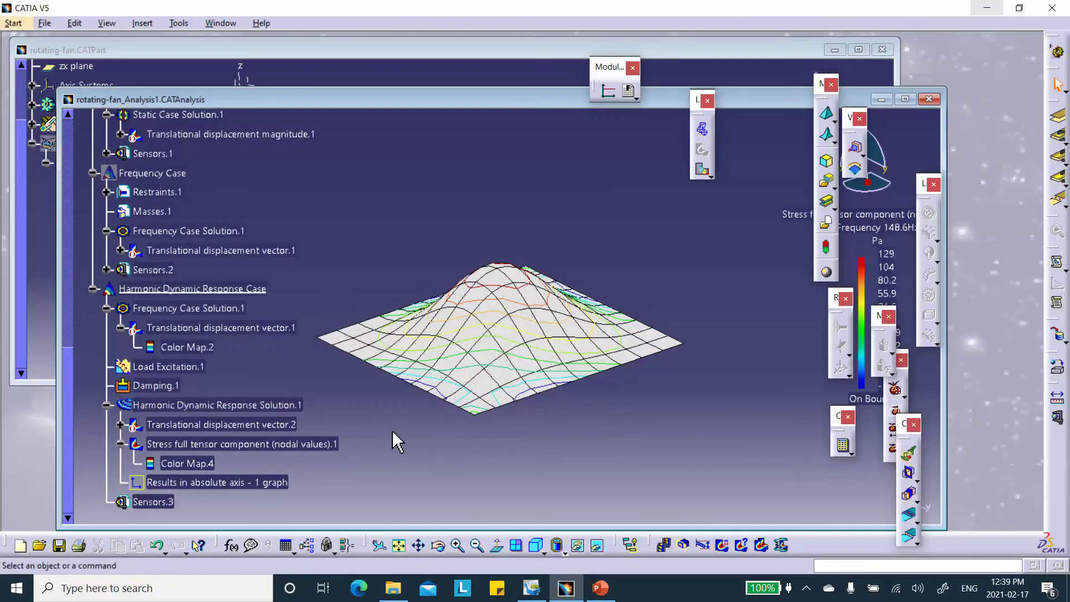
- Inspect the nodal stress values at points on the deformed plate's stress image
{"action": "scroll", "coordinate": [387, 427], "scroll_direction": "down", "scroll_amount": 1}
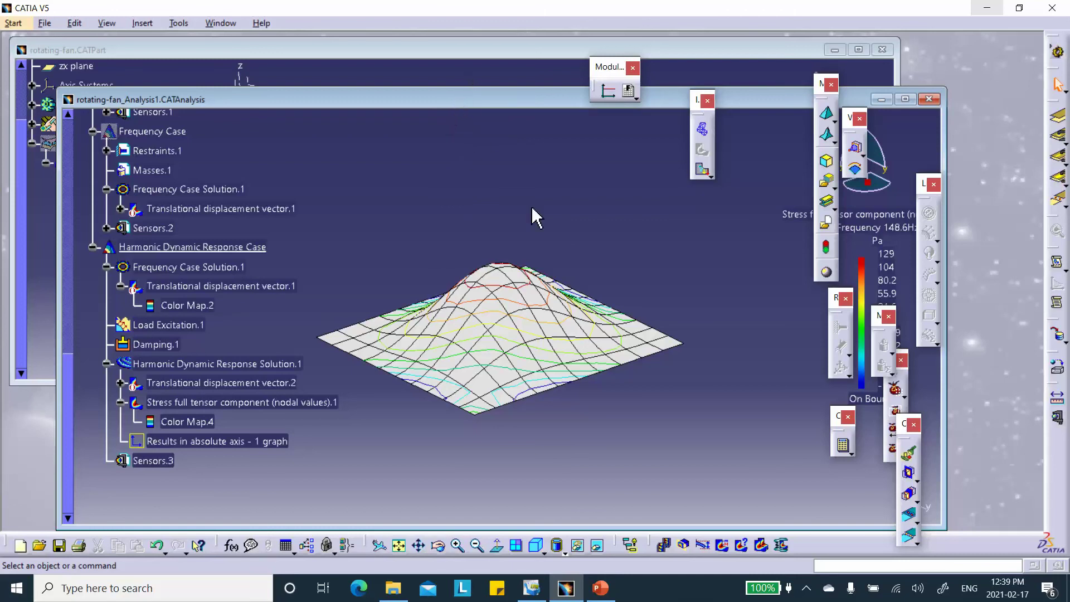
{"action": "mouse_move", "coordinate": [495, 288]}
{"action": "mouse_move", "coordinate": [530, 340]}
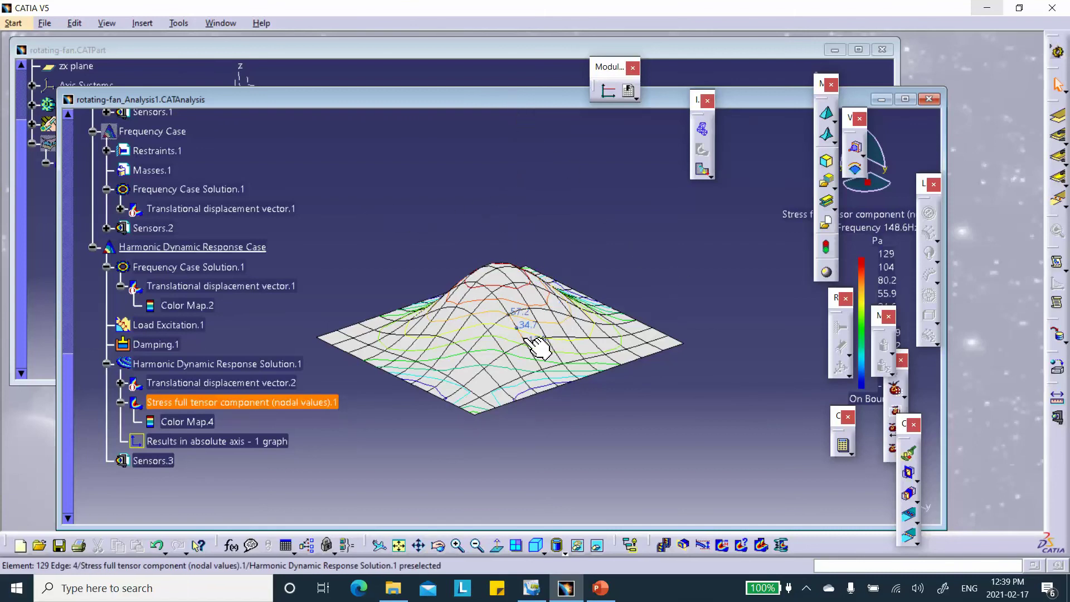